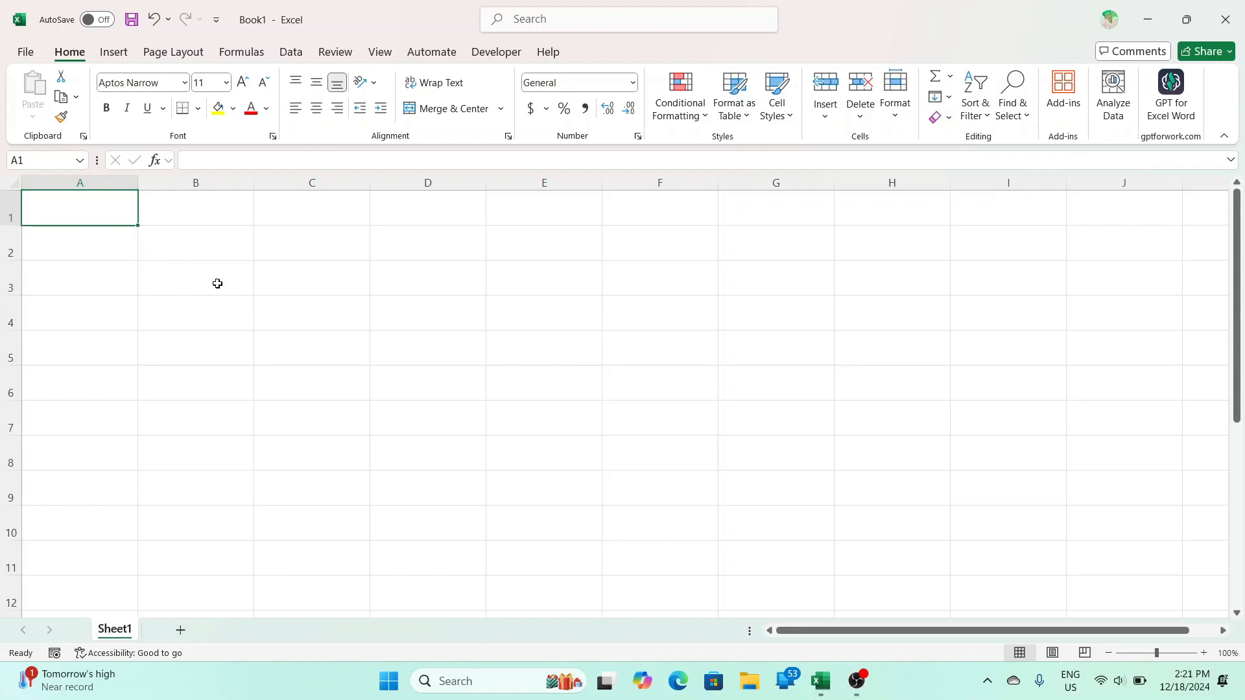
- Close the open workbook without saving its changes and go to the start page
key(ctrl+w)
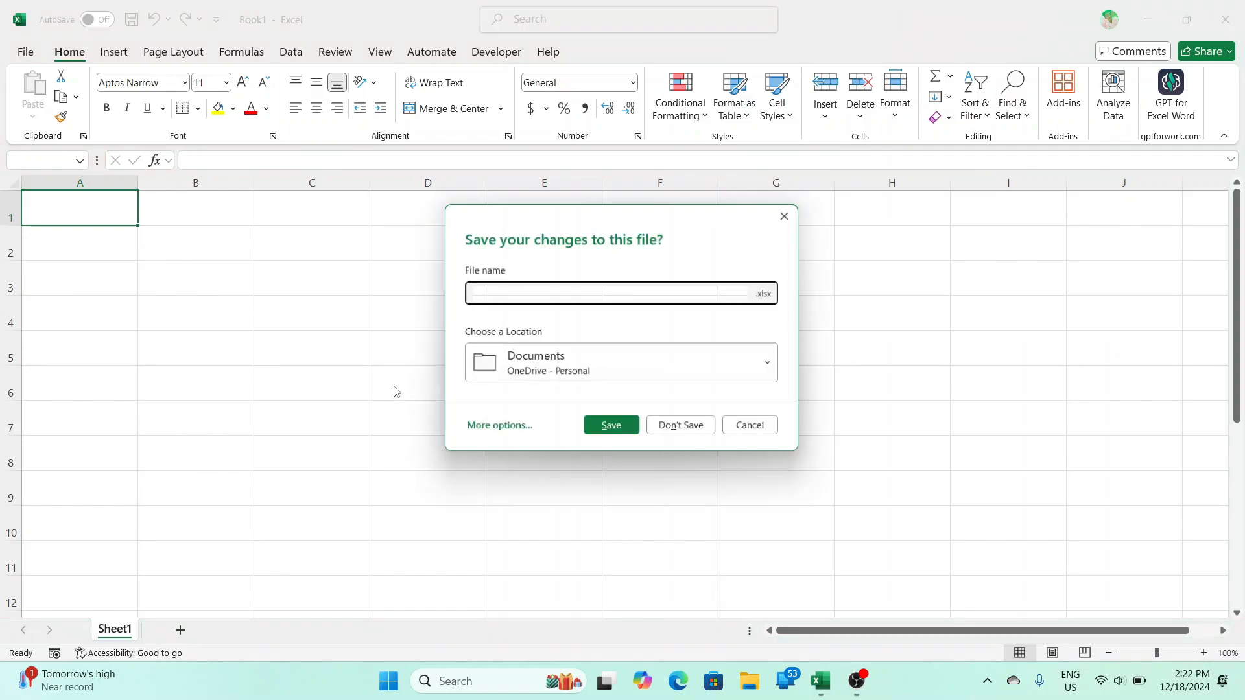
click(675, 428)
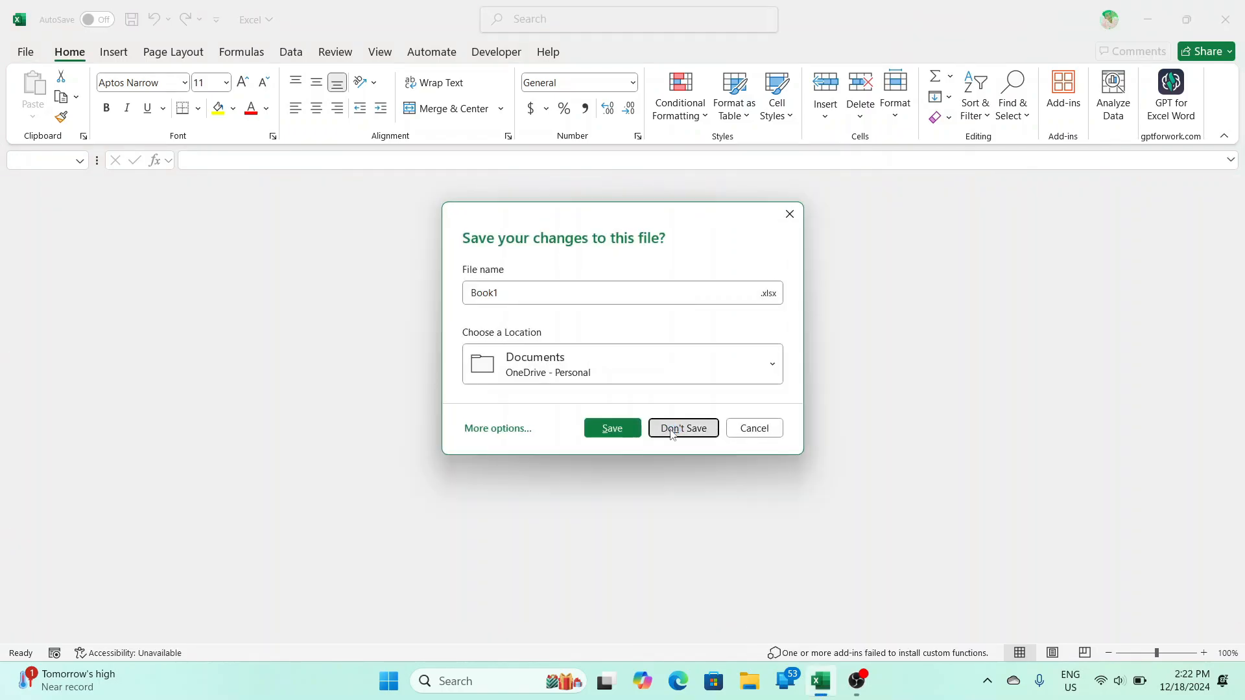
click(26, 52)
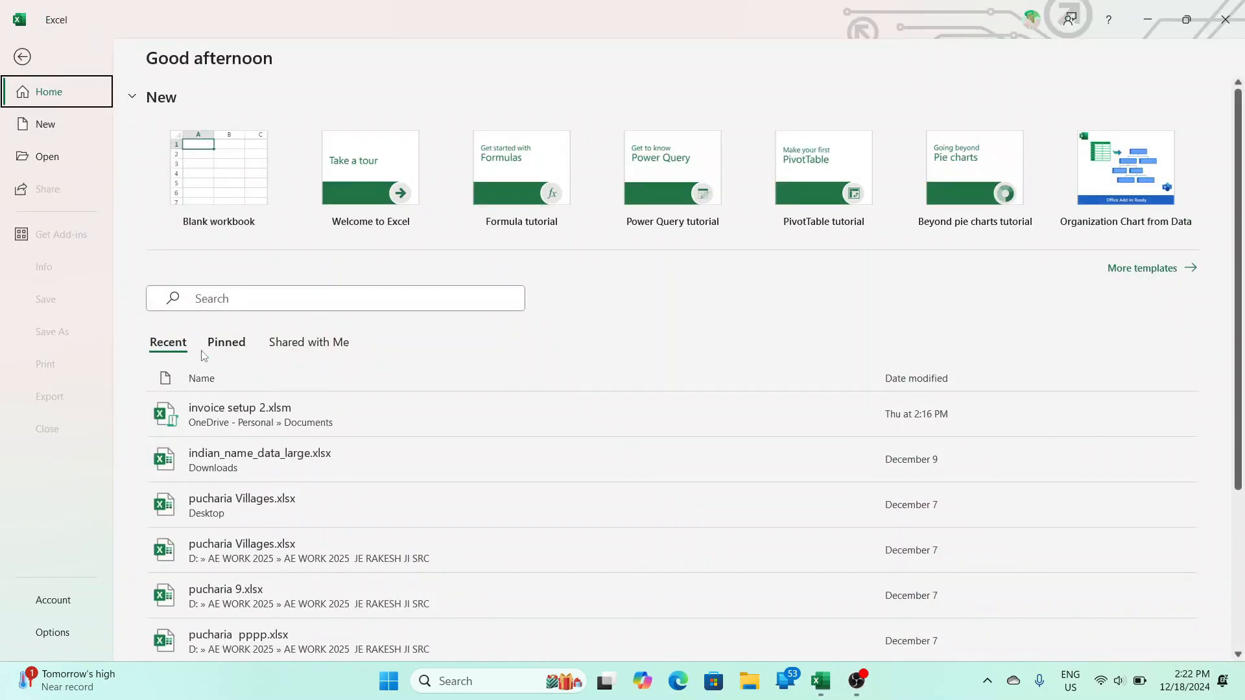
- Look over the recent files on the start page and the additional templates available for new workbooks
scroll(292, 389, down, 2)
scroll(324, 422, up, 2)
scroll(342, 455, down, 2)
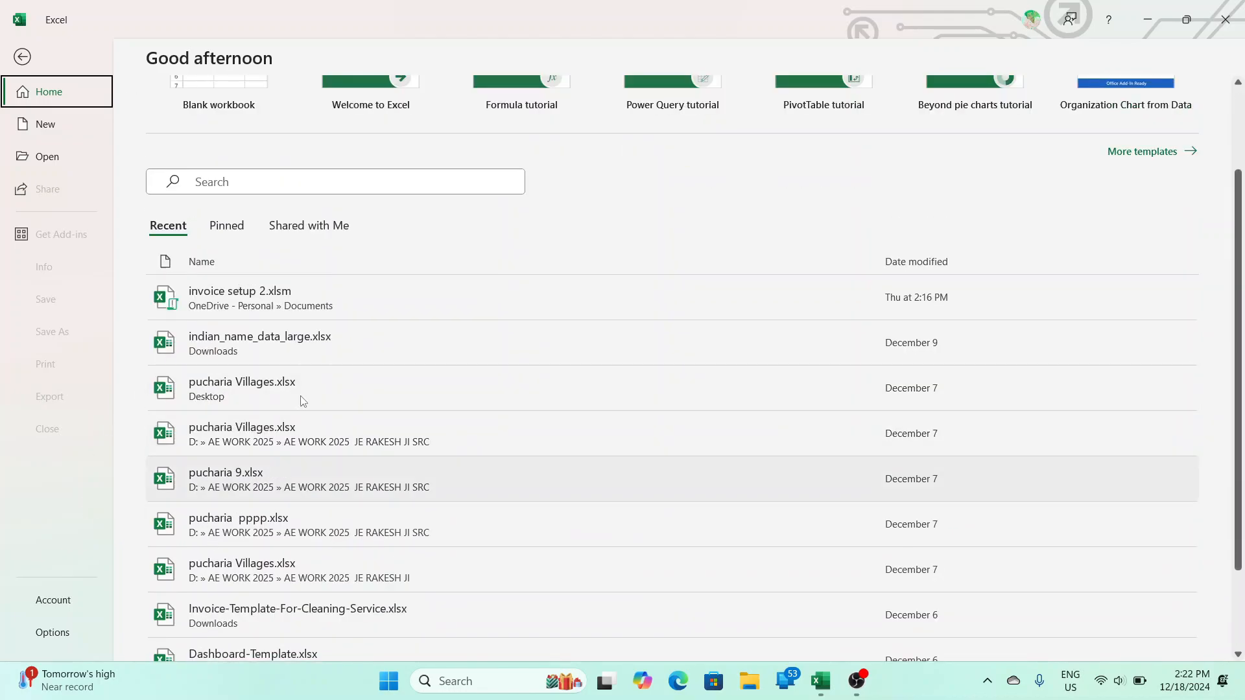
scroll(228, 408, up, 2)
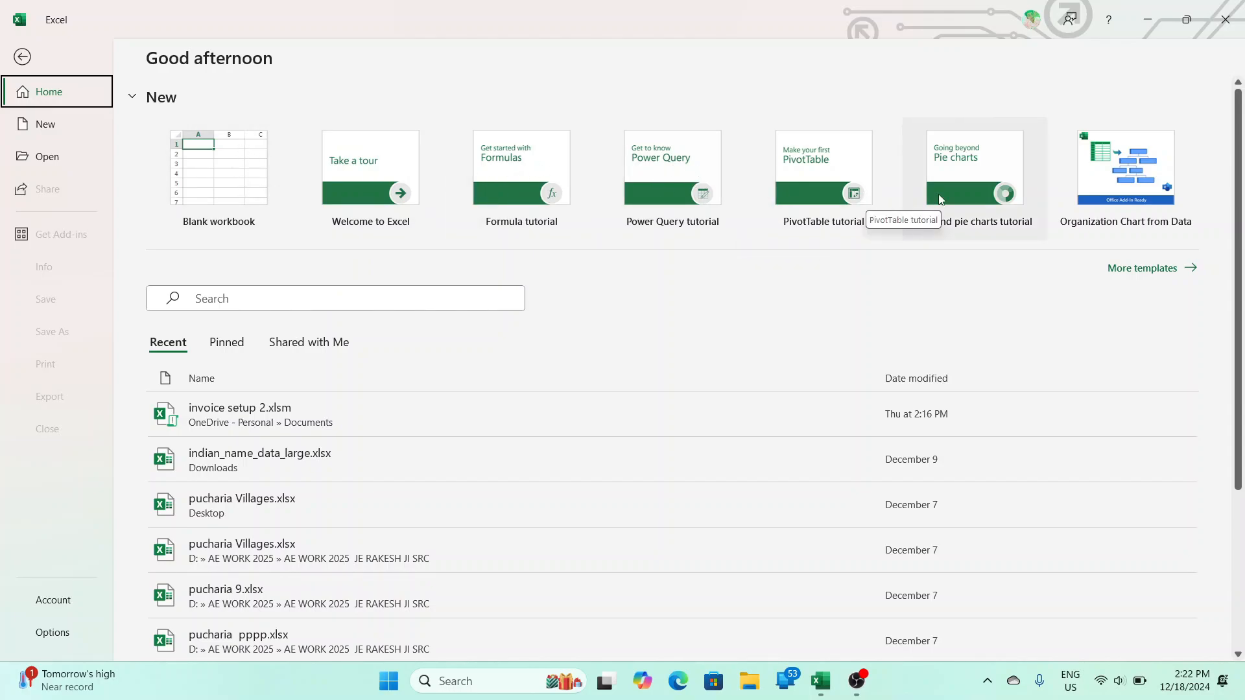
click(1158, 275)
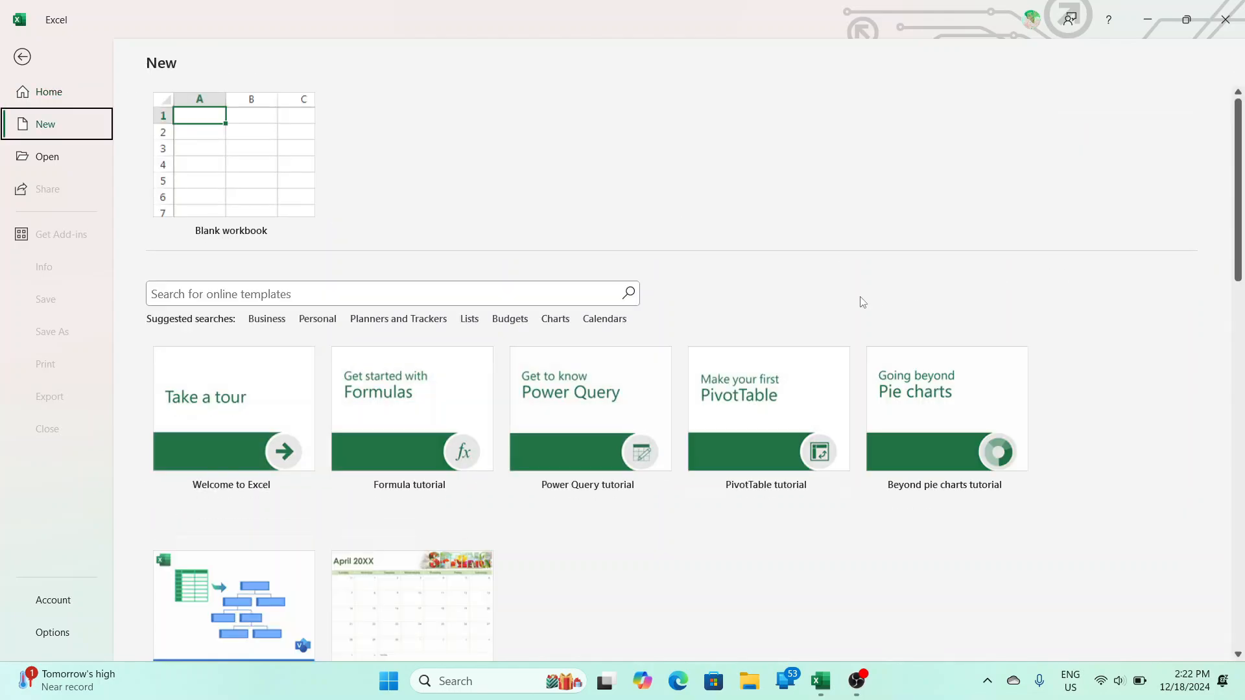
scroll(737, 335, down, 2)
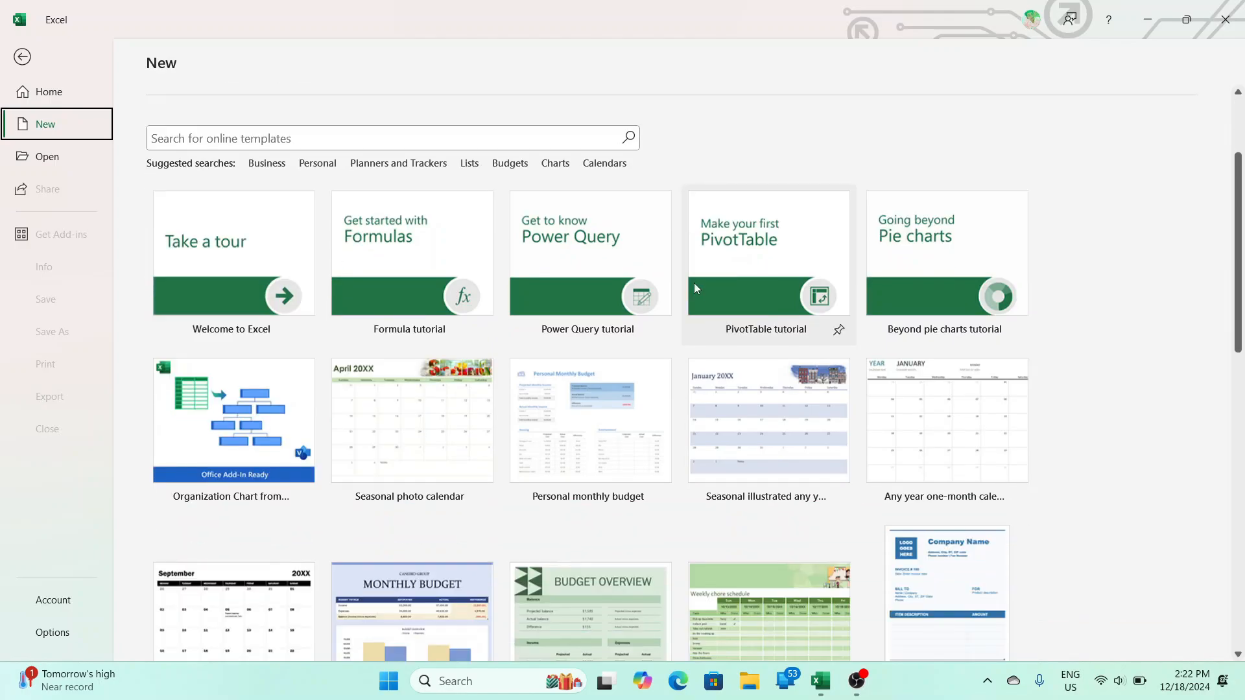
scroll(694, 286, up, 2)
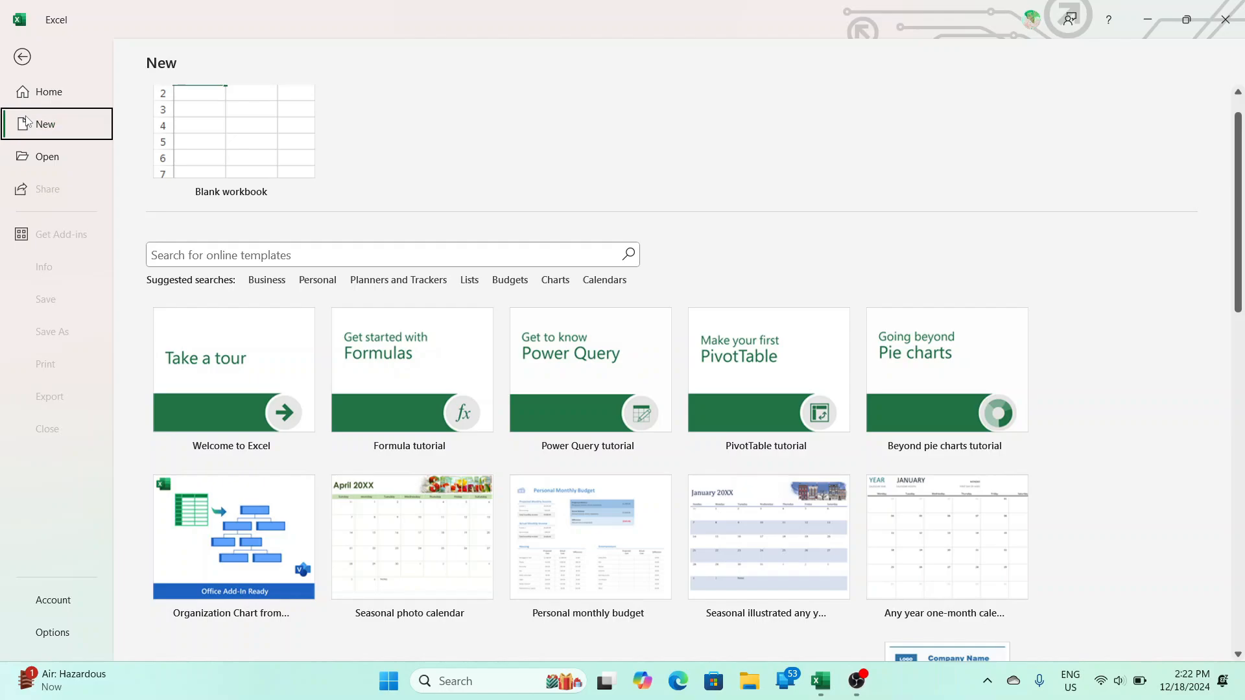
- Create a blank workbook from the New page and close it again
click(82, 98)
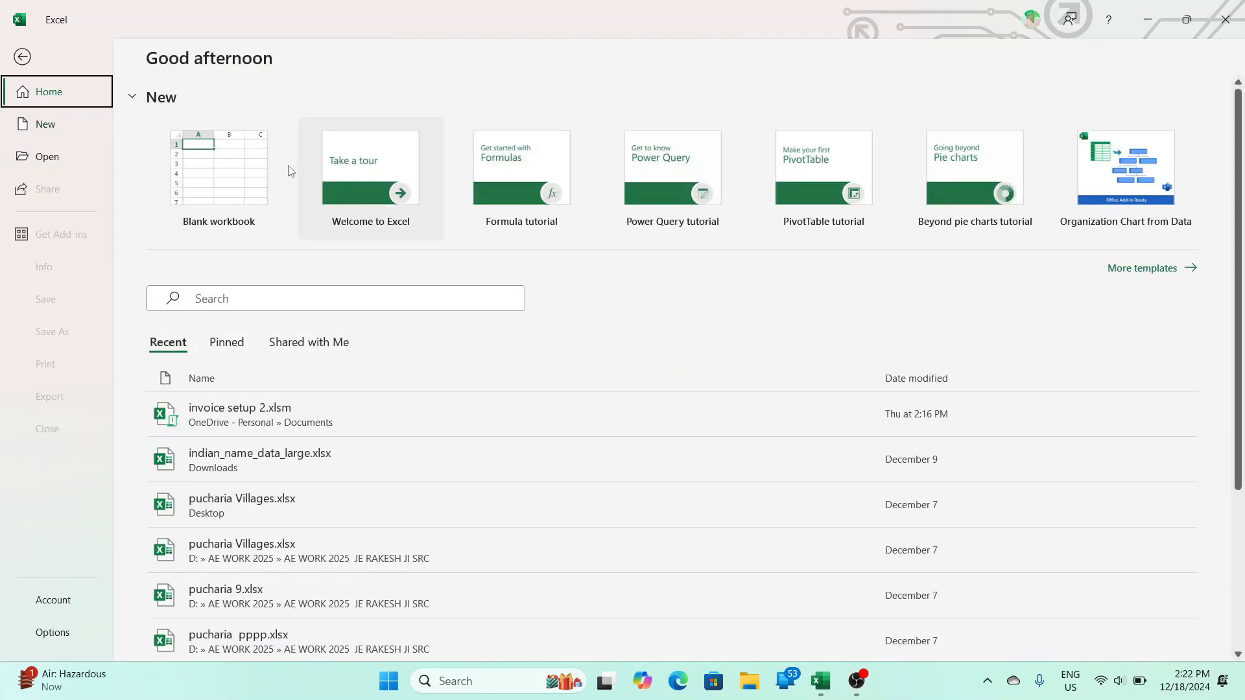
click(84, 128)
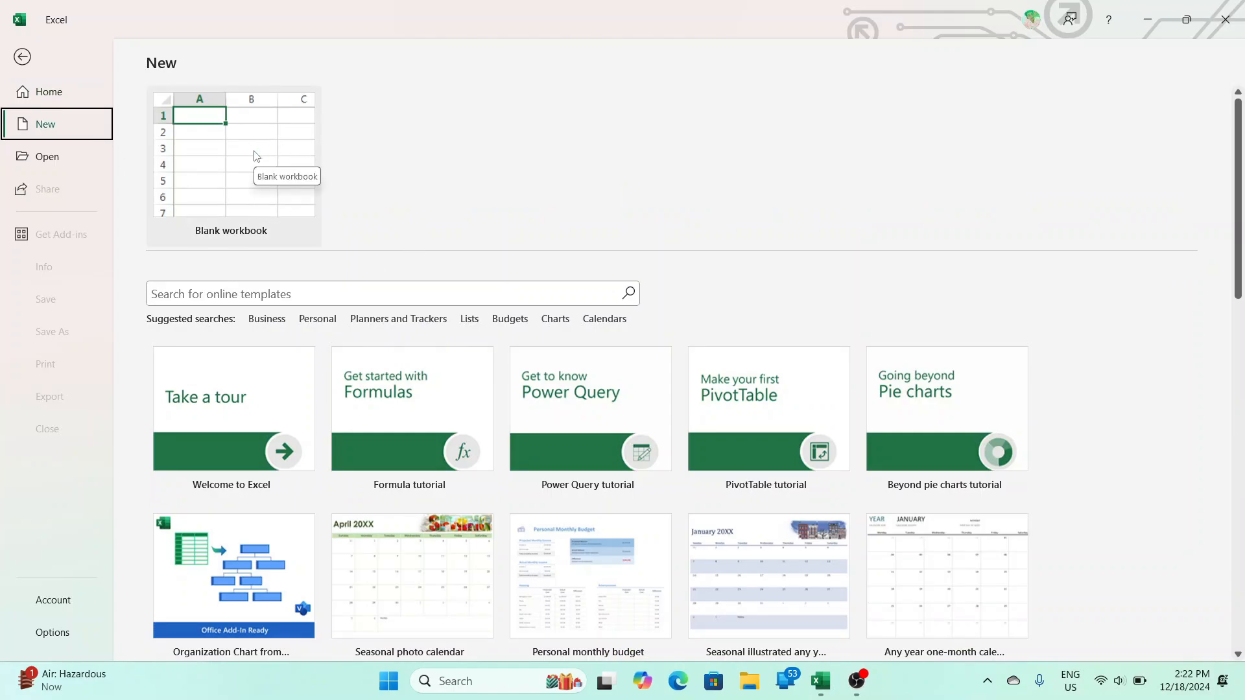
click(68, 102)
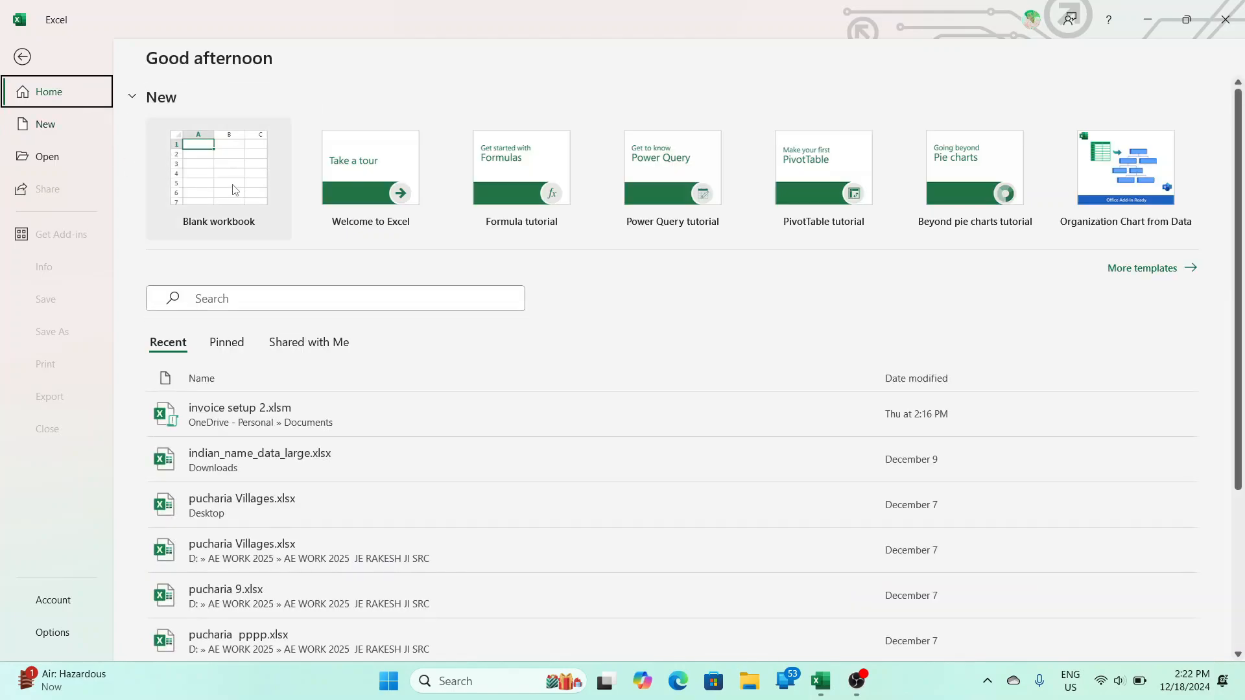
click(80, 129)
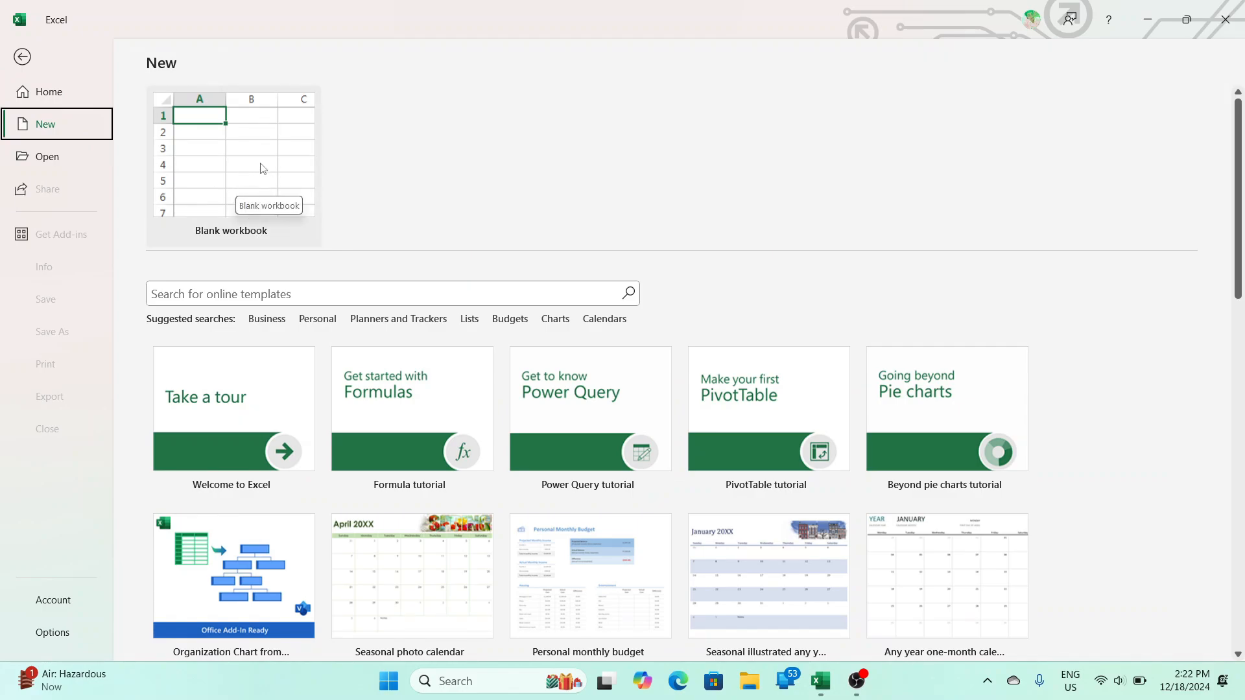
click(261, 167)
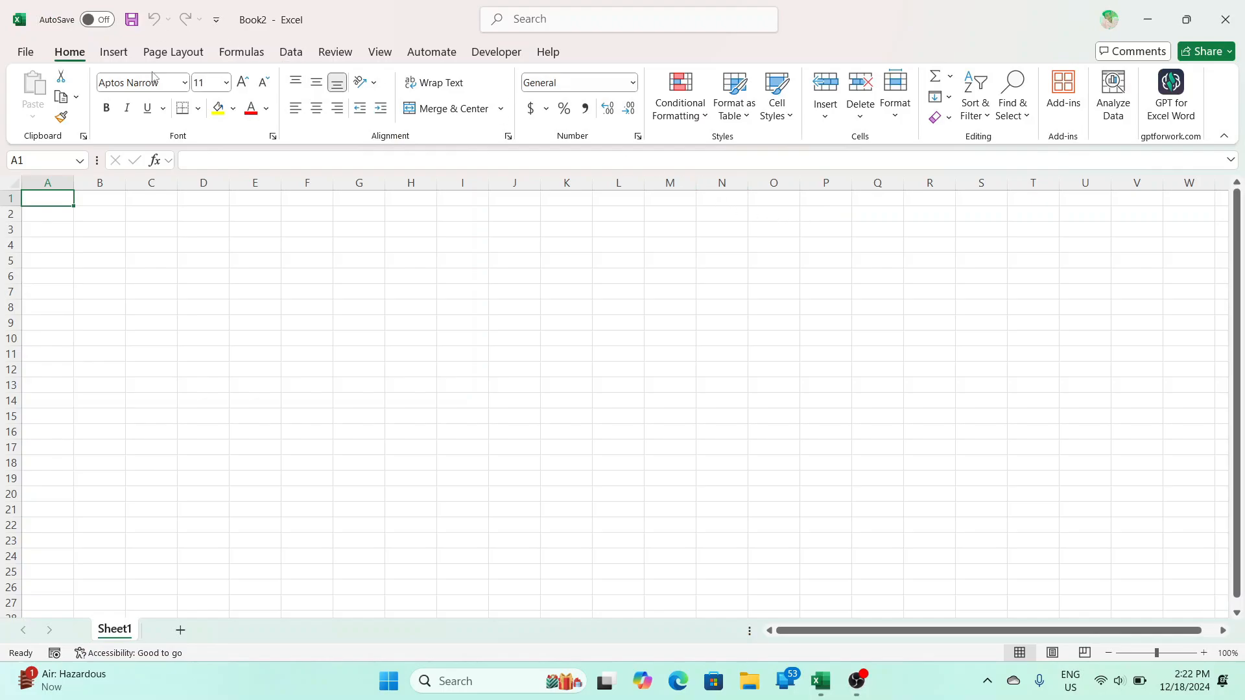
key(ctrl+w)
- Browse this computer for a workbook to open and go to the Documents folder
click(28, 55)
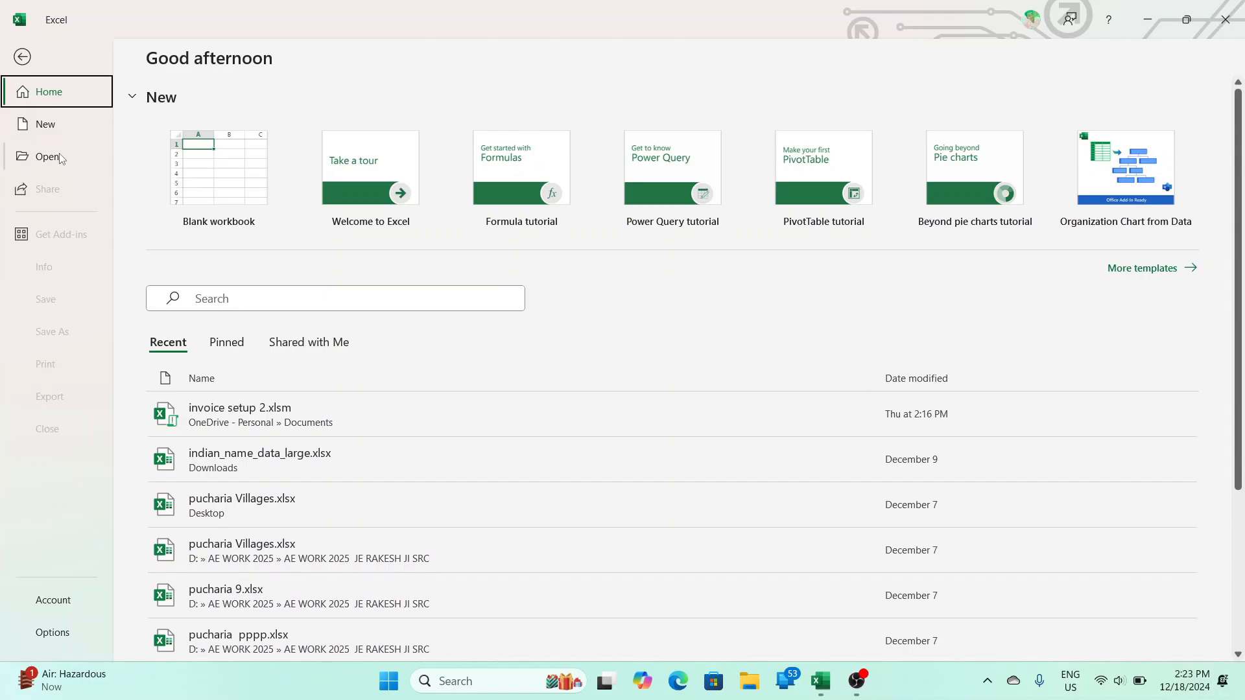
scroll(331, 480, down, 3)
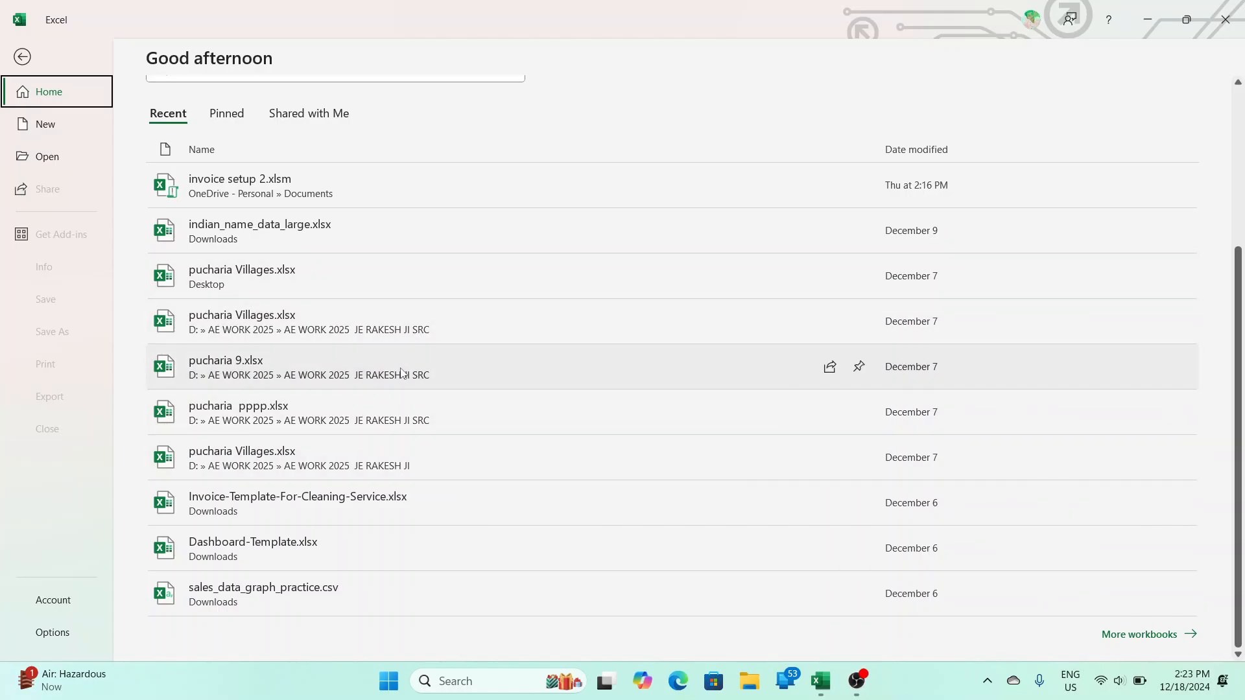
scroll(396, 377, up, 5)
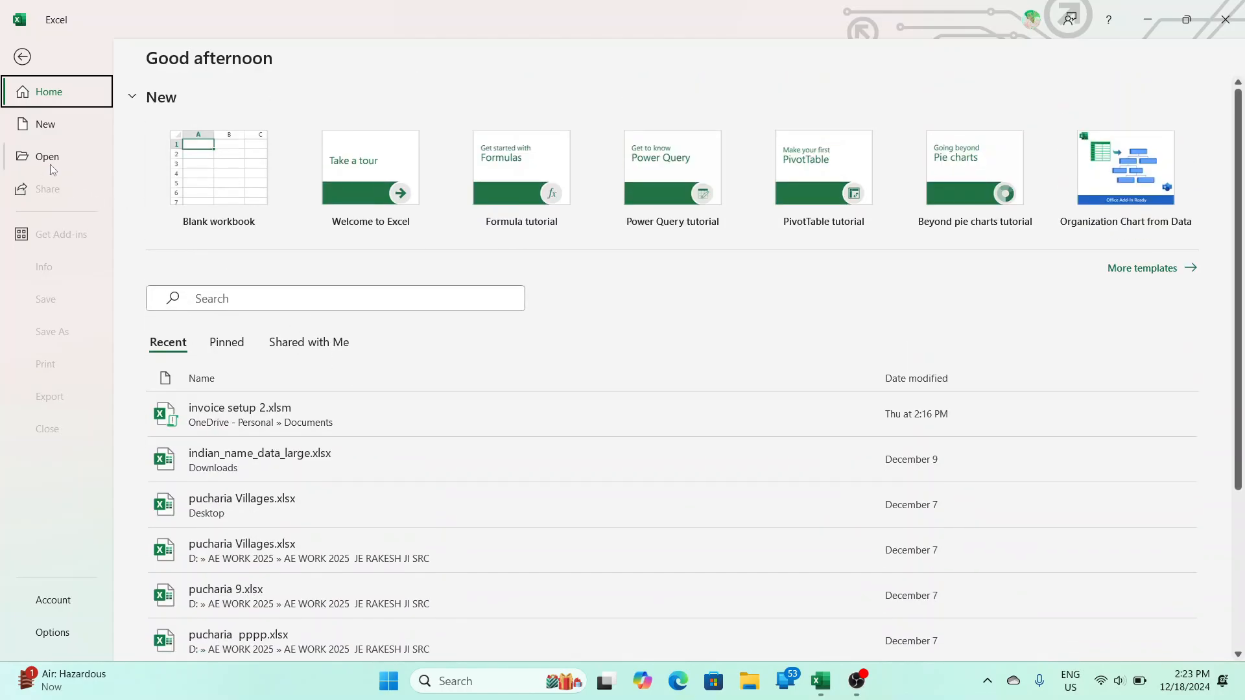
click(52, 162)
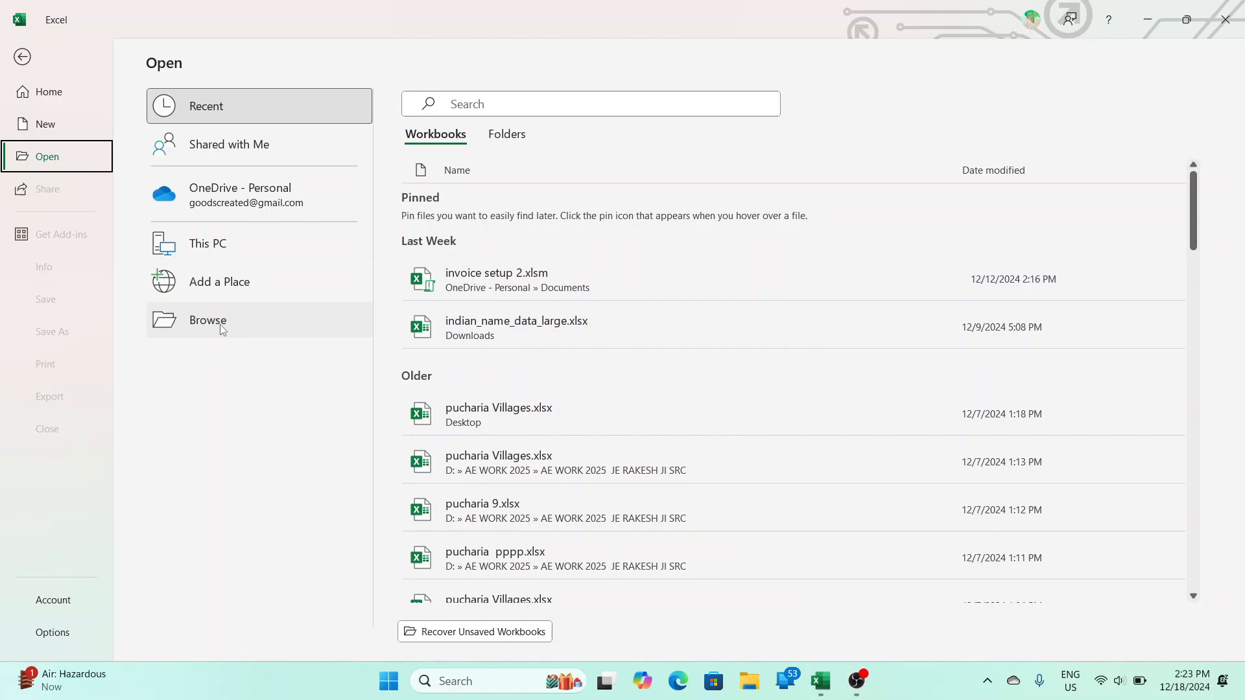
click(252, 320)
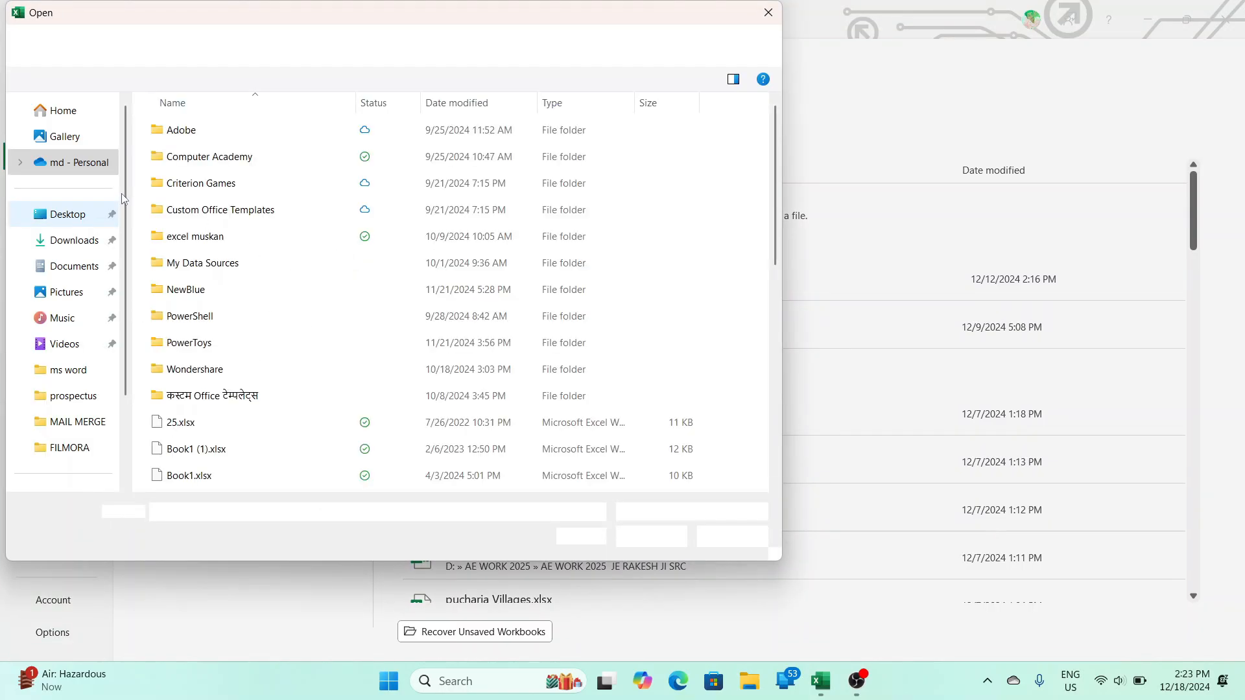
scroll(126, 216, down, 2)
click(77, 107)
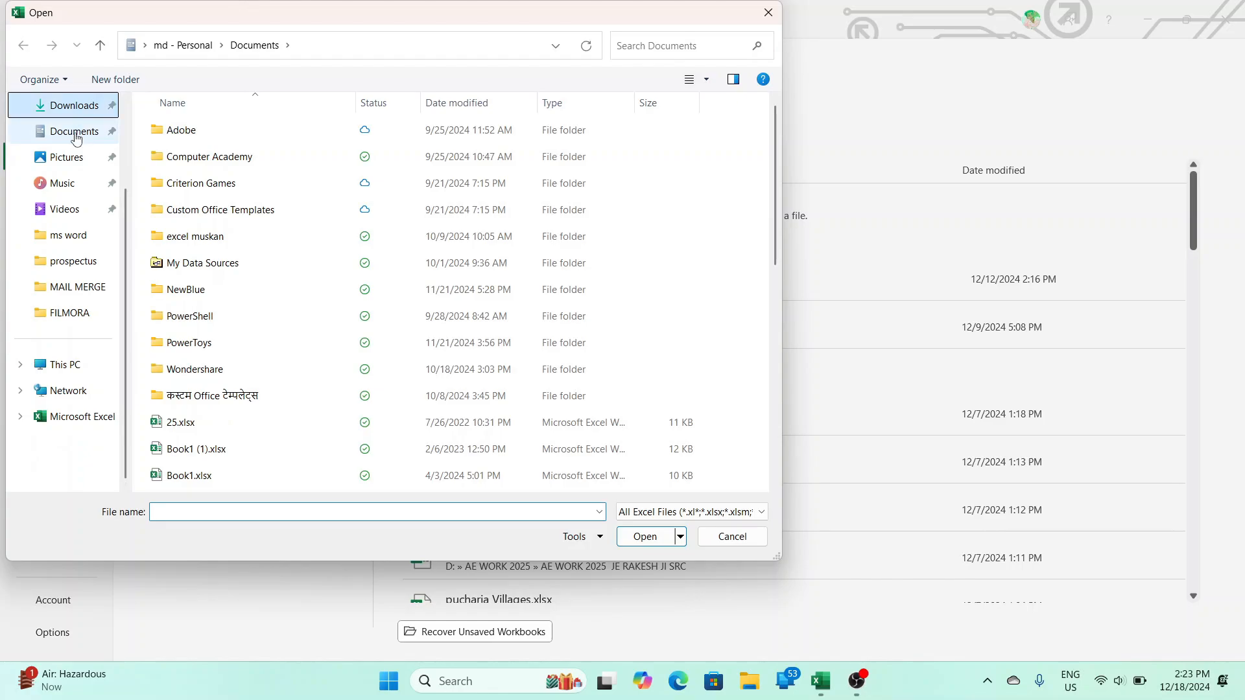
click(80, 129)
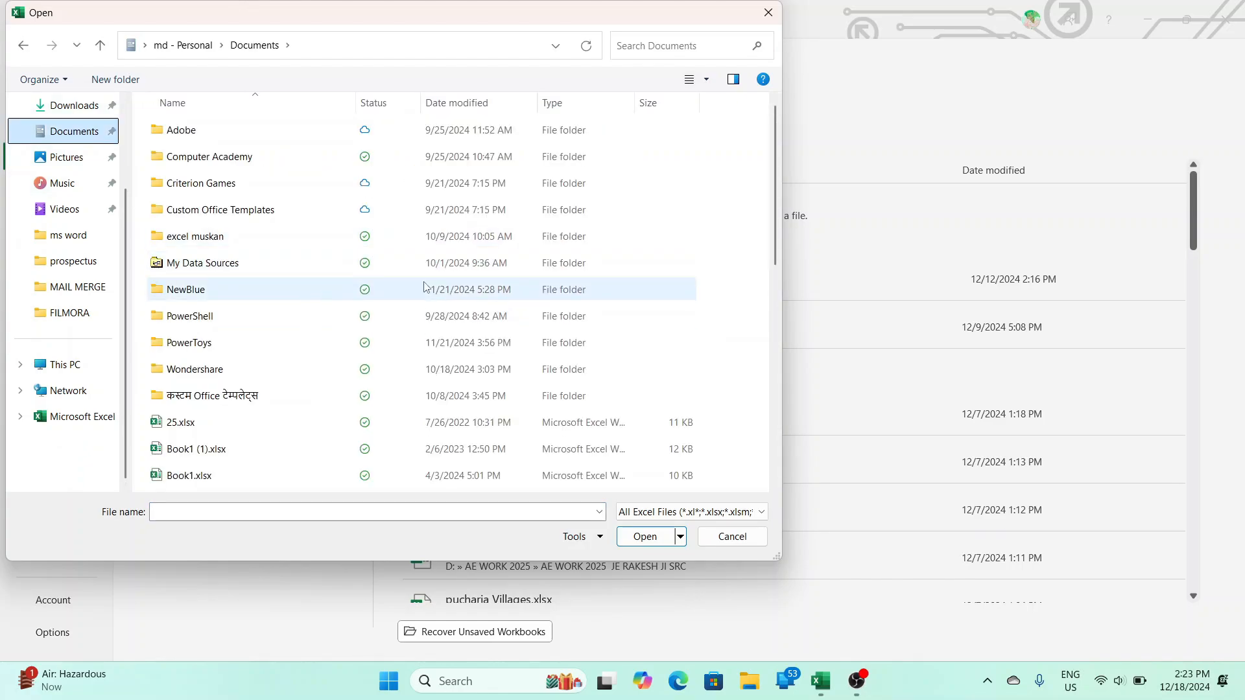
- Look through the Excel files stored in the Documents folder
scroll(387, 388, down, 2)
scroll(383, 383, down, 3)
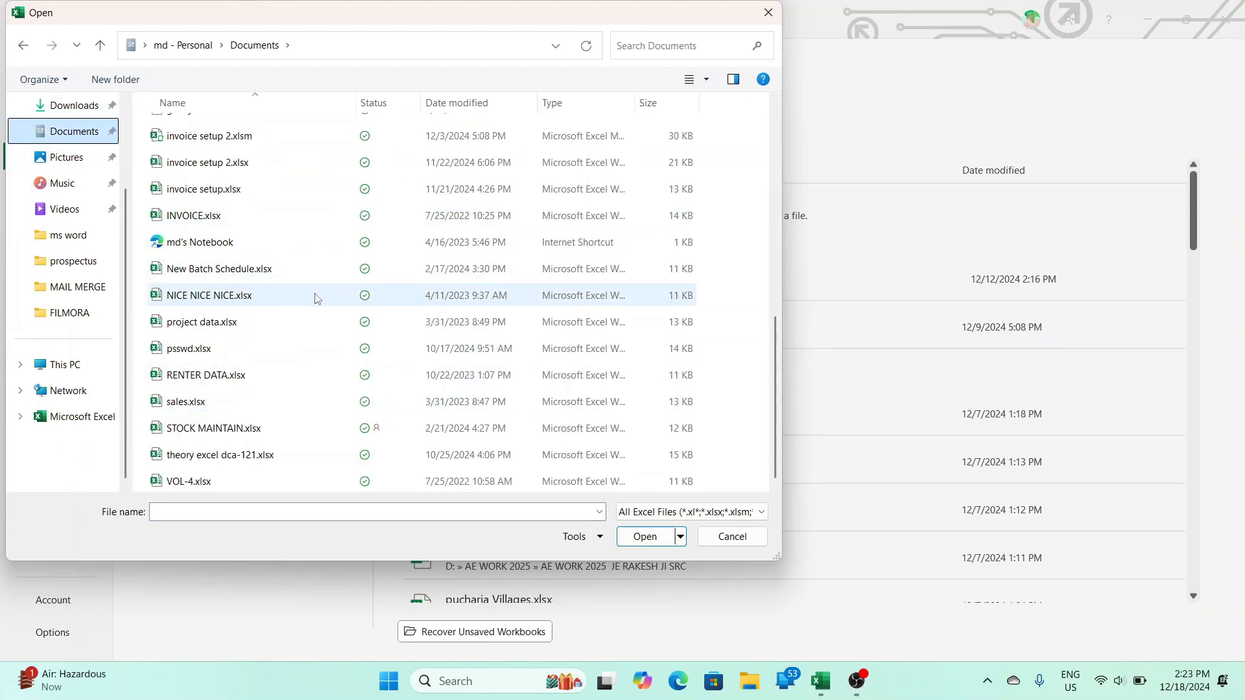
scroll(317, 298, up, 2)
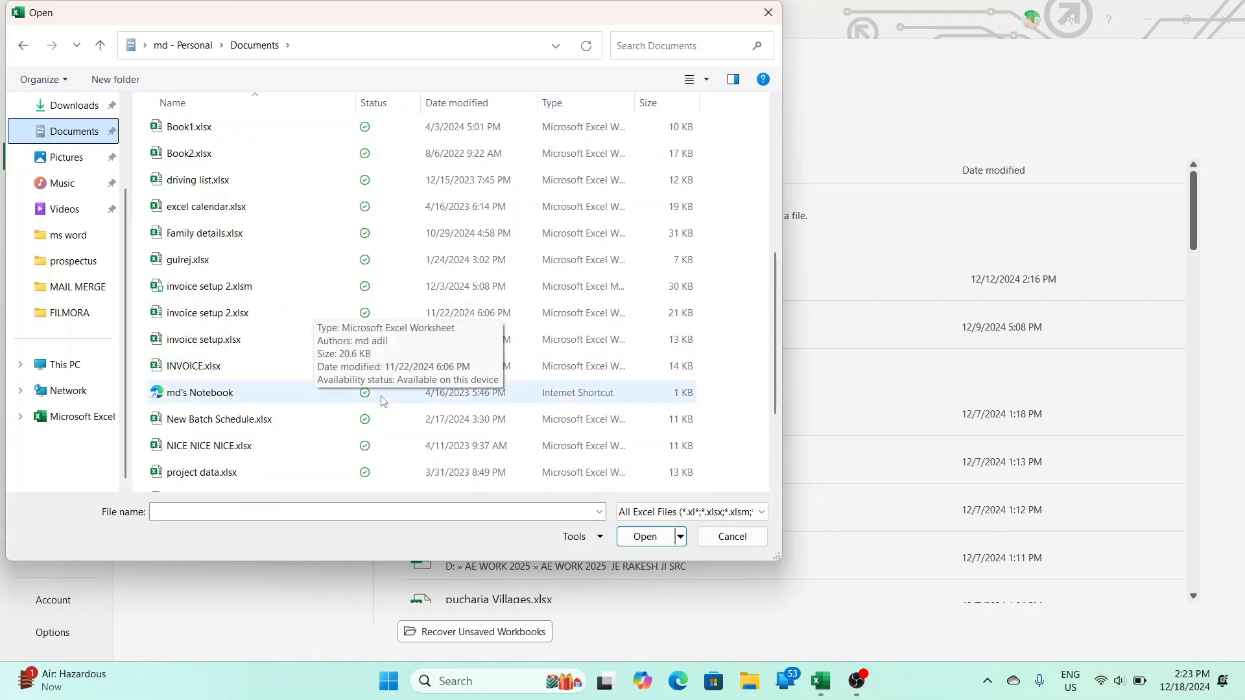
click(673, 513)
click(673, 512)
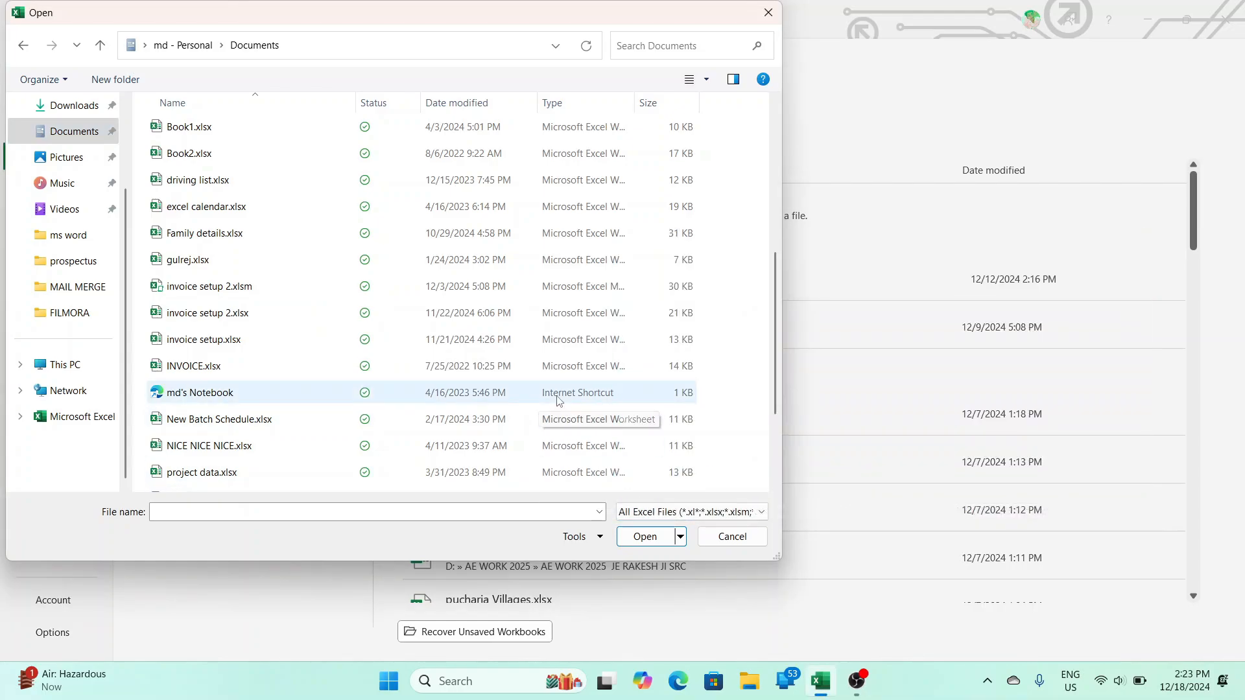
scroll(511, 422, up, 2)
scroll(511, 422, down, 3)
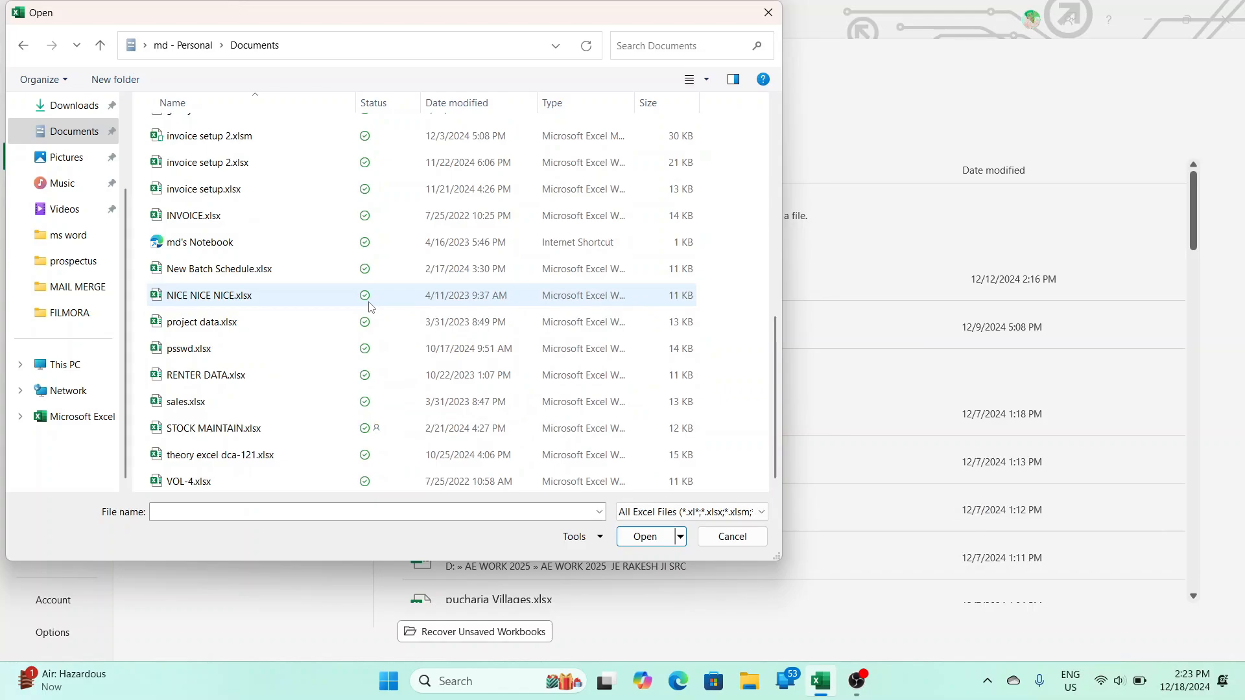
scroll(382, 363, up, 3)
scroll(382, 368, down, 3)
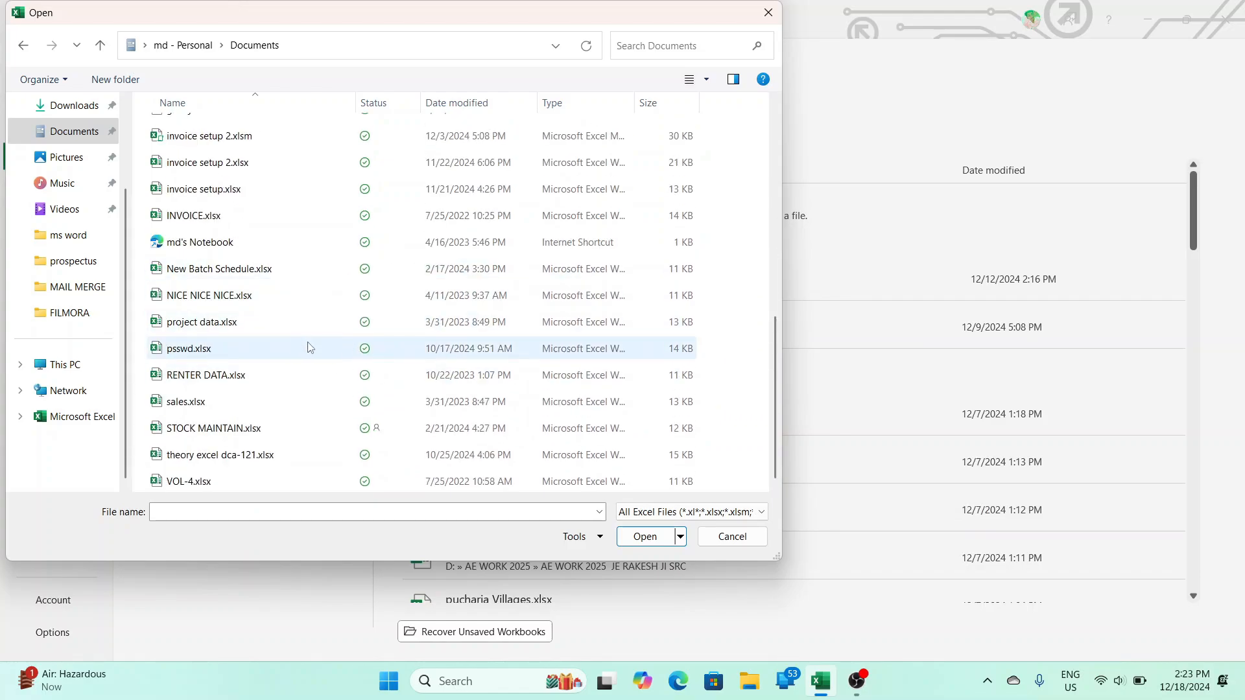
scroll(333, 266, up, 5)
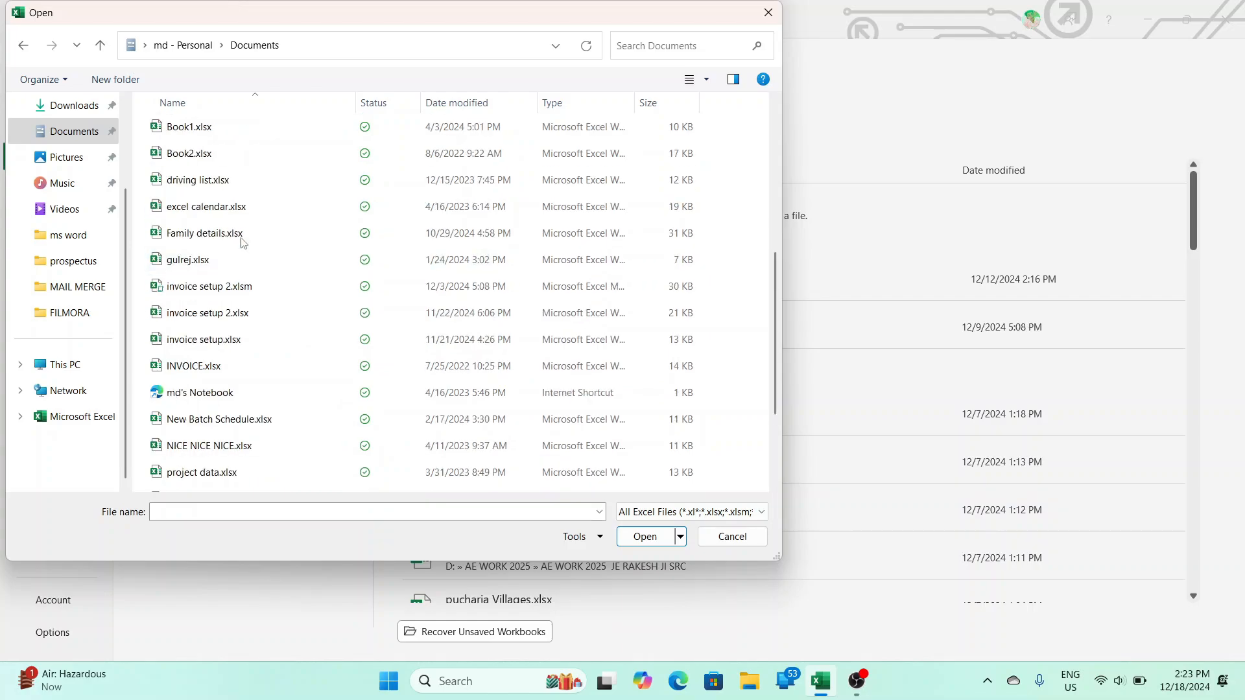
scroll(266, 404, down, 3)
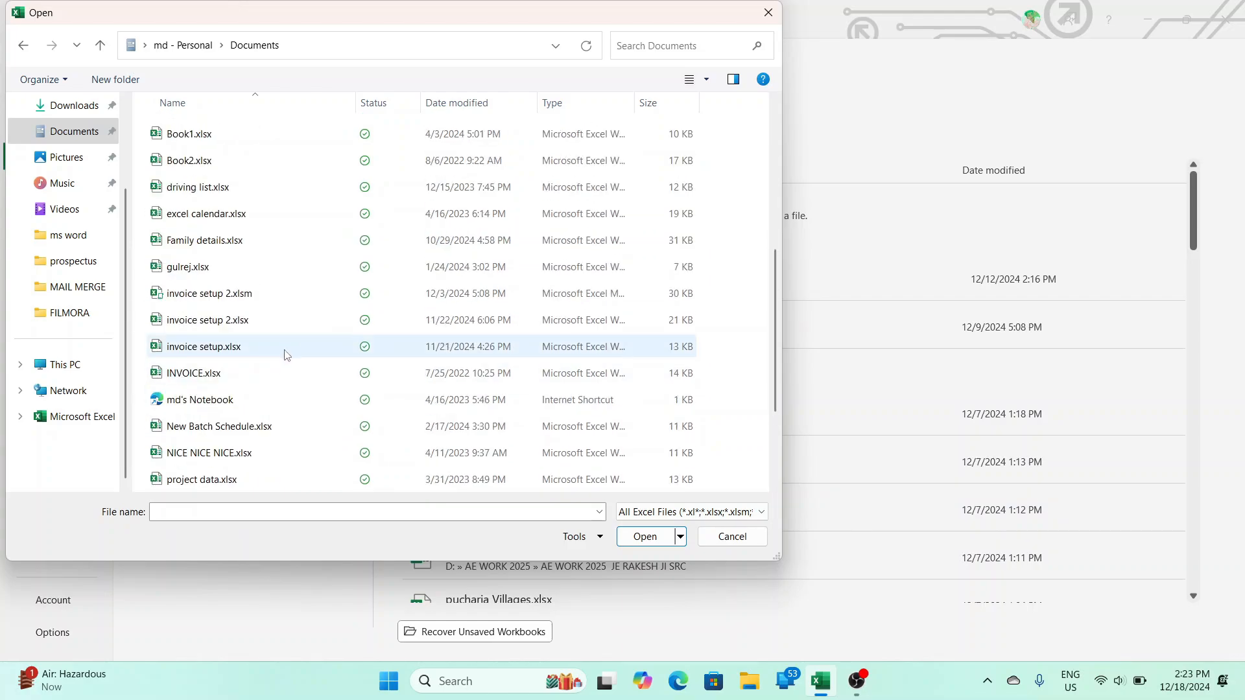
scroll(285, 353, down, 2)
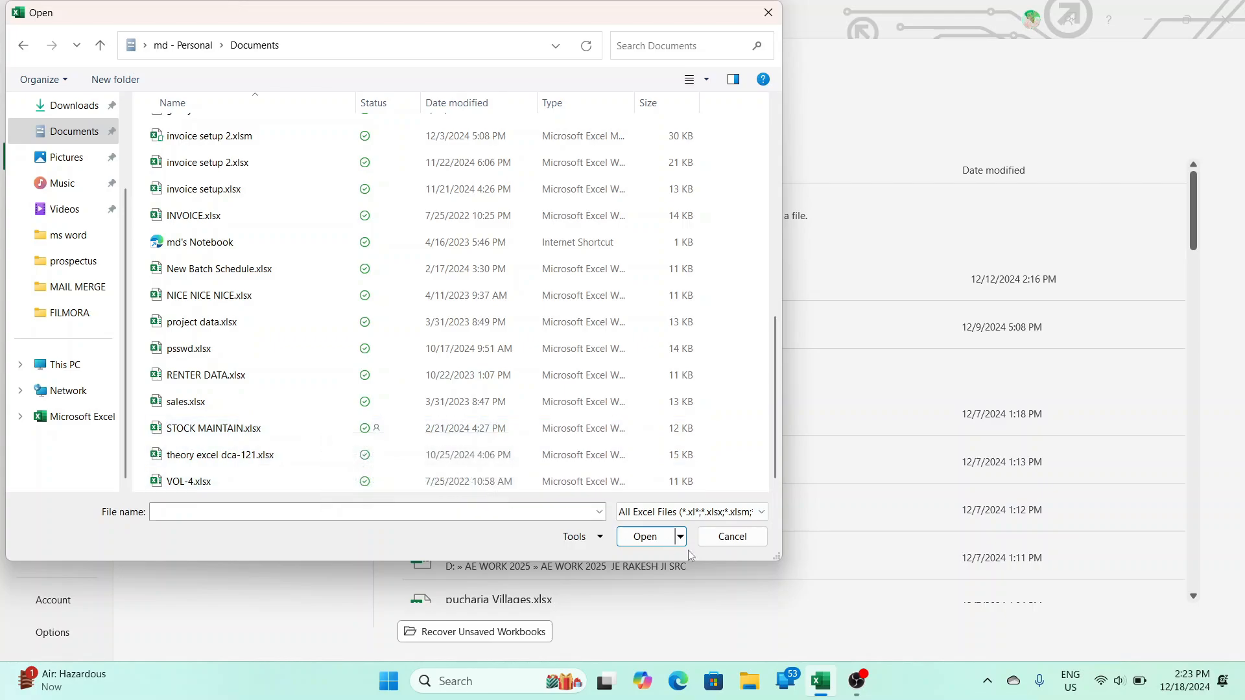
- Review the file types that can be opened, choose All Excel Files, and cancel opening a file
click(706, 514)
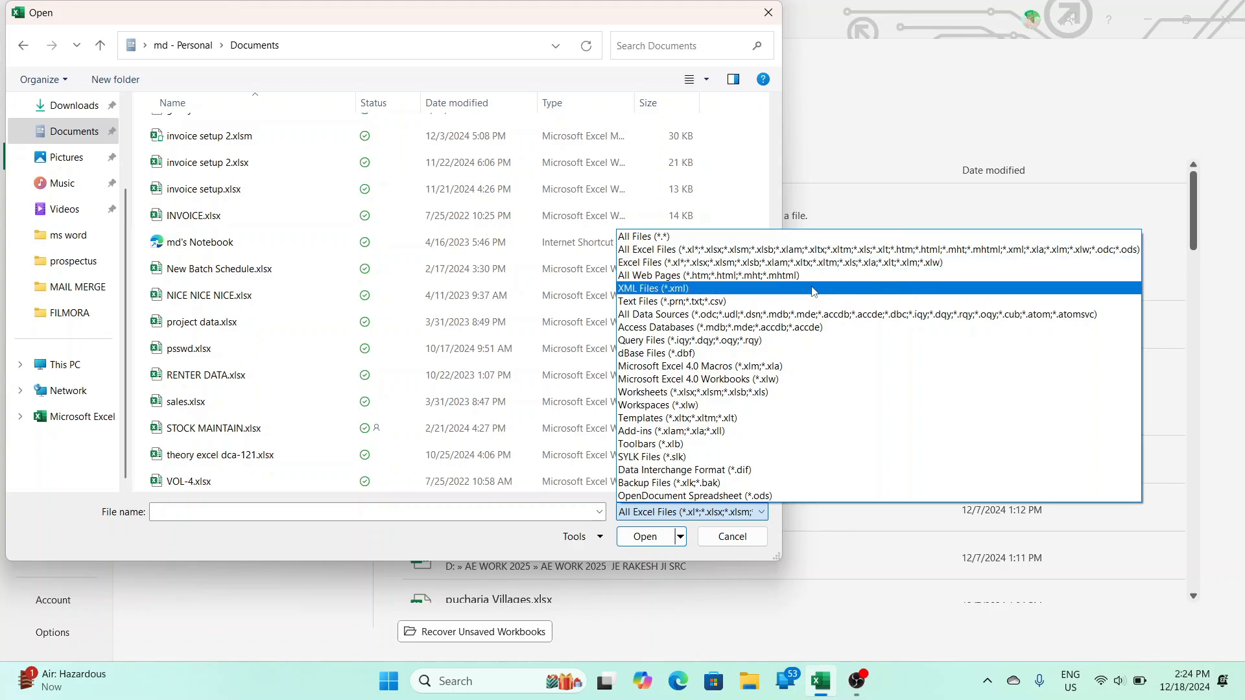
click(774, 251)
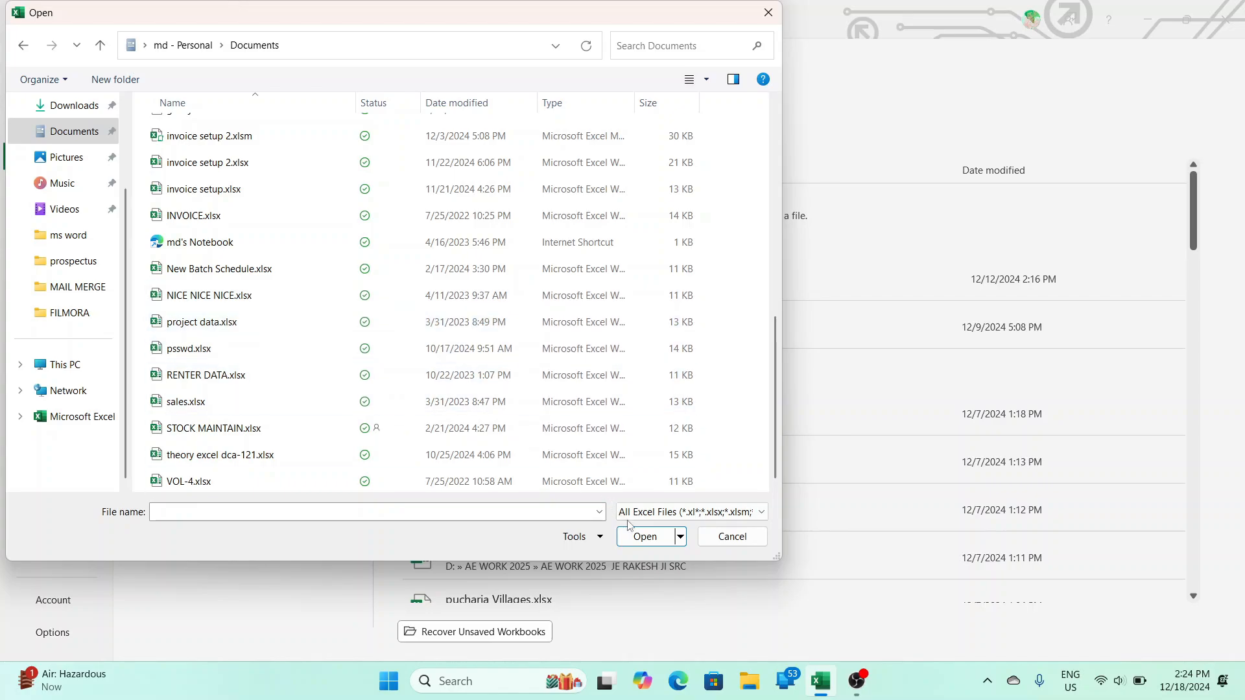
click(714, 537)
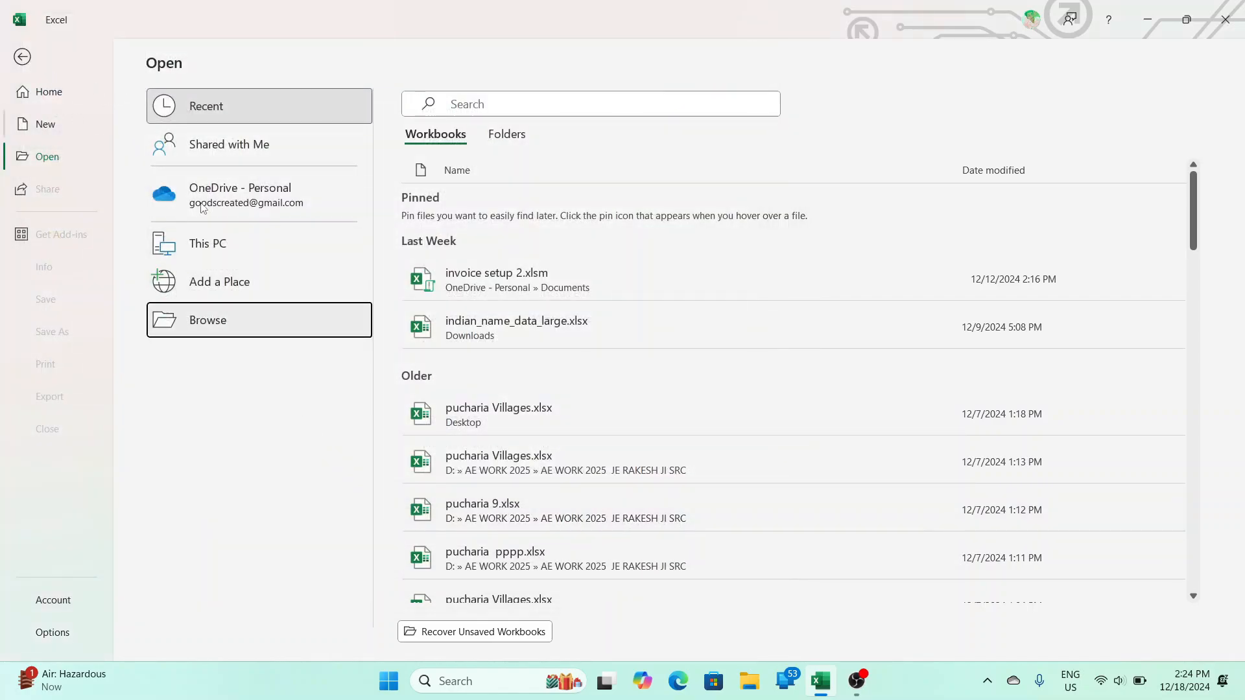
- Create a new blank workbook and try selecting the whole worksheet, finishing on cell A1
click(22, 58)
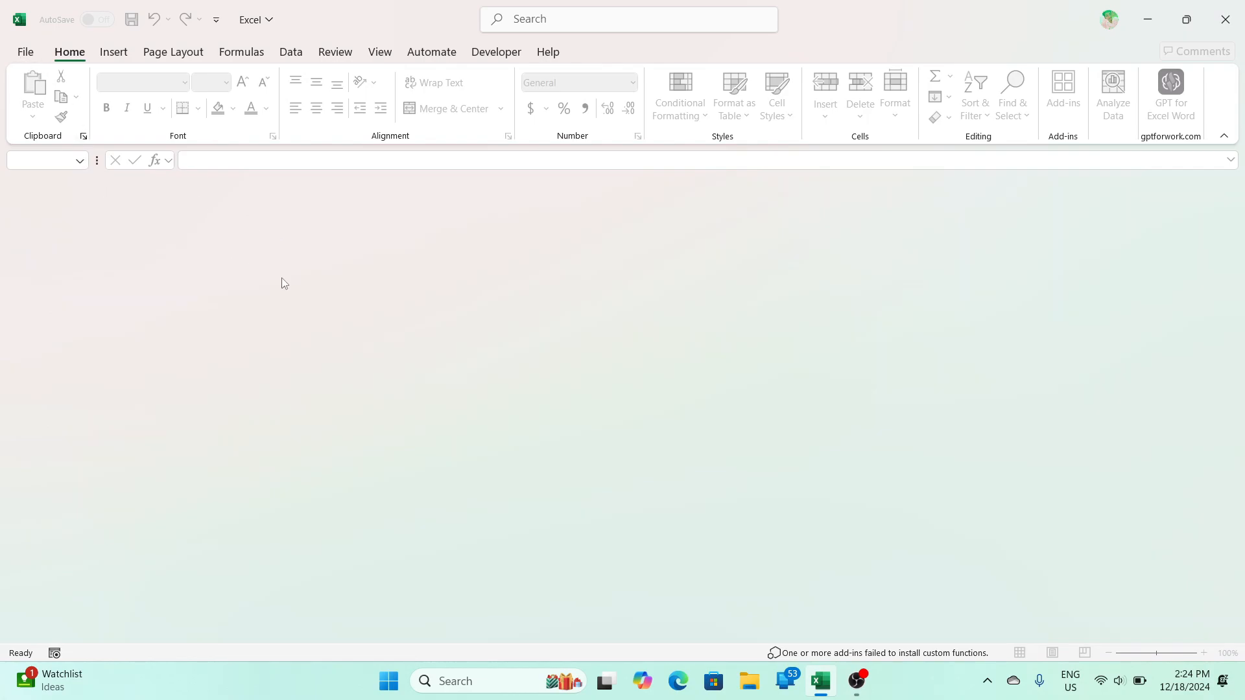
key(ctrl+n)
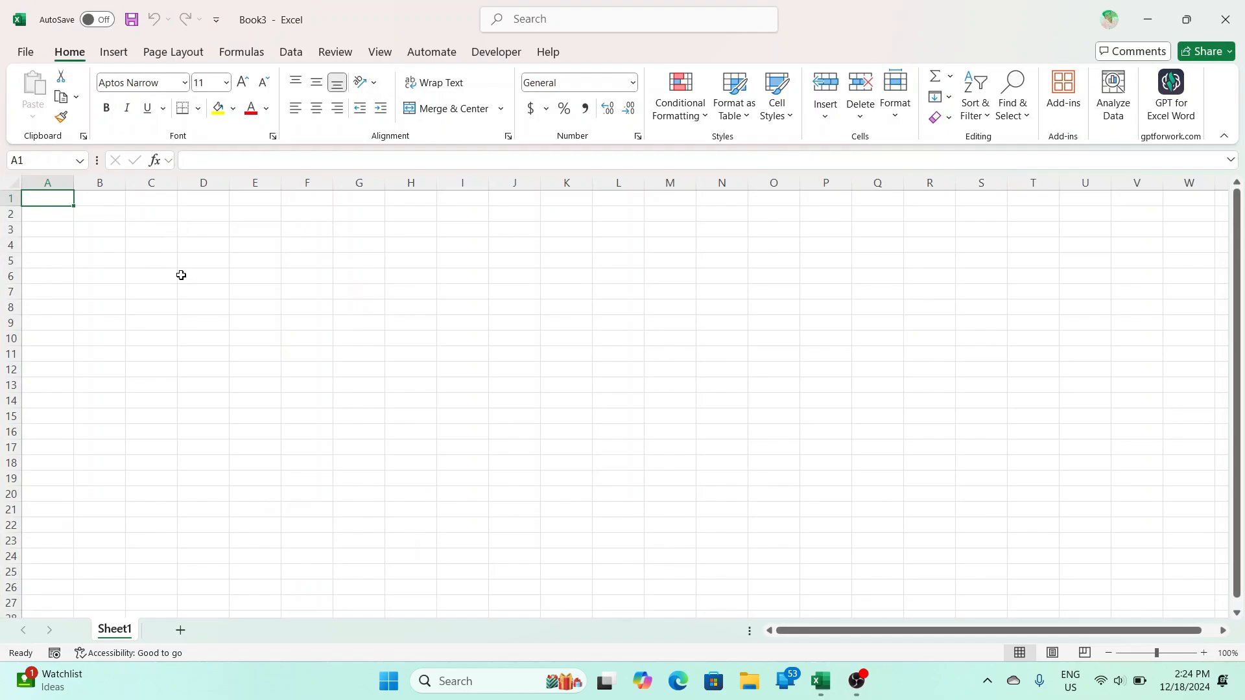
click(18, 181)
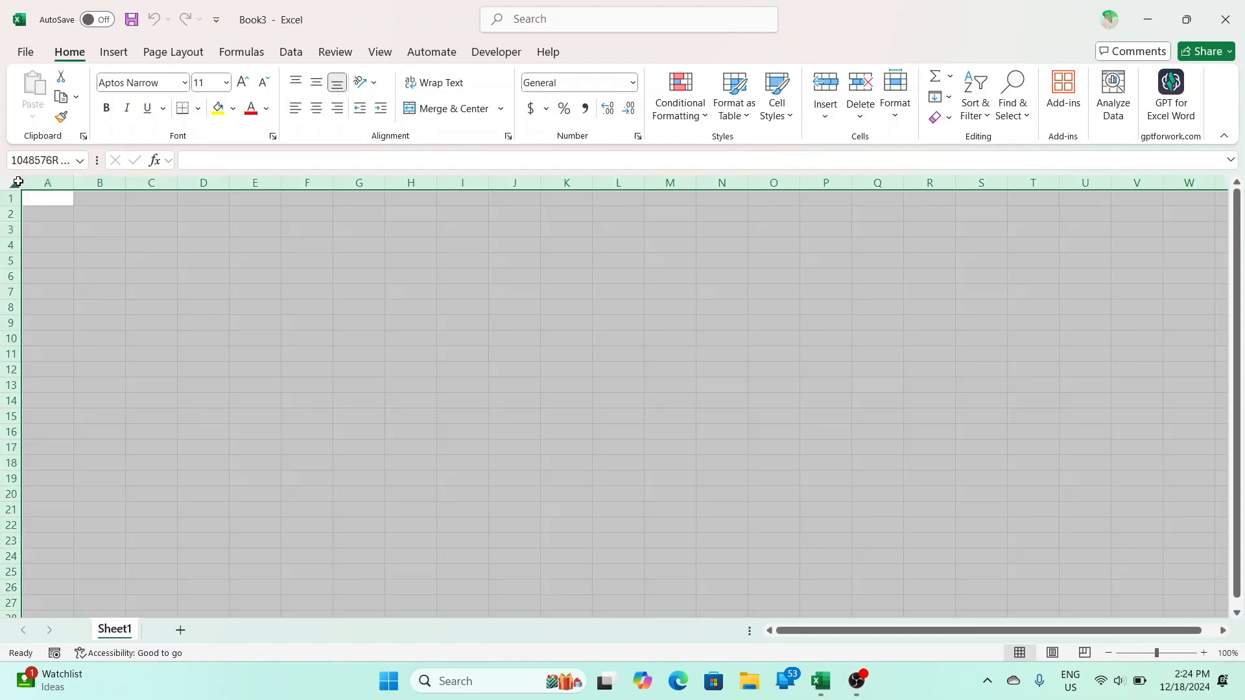
click(74, 182)
click(27, 201)
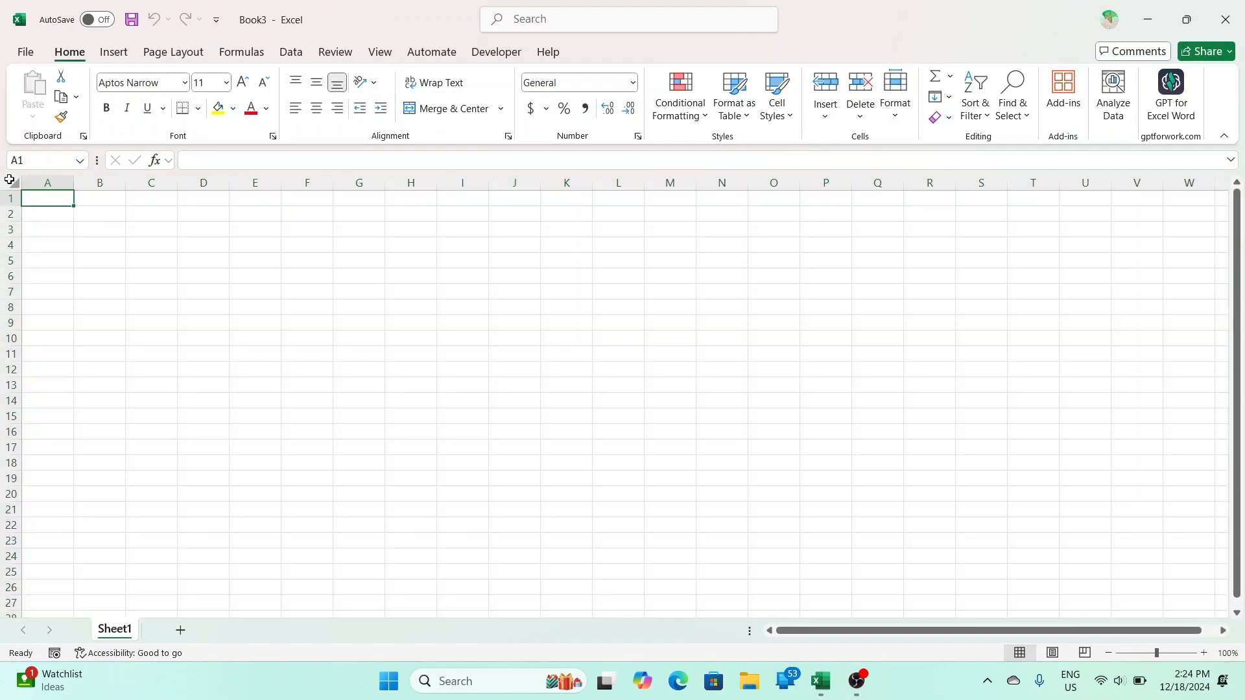
- Select the entire worksheet, and finish with only cells B4:B5 selected
click(10, 179)
click(300, 363)
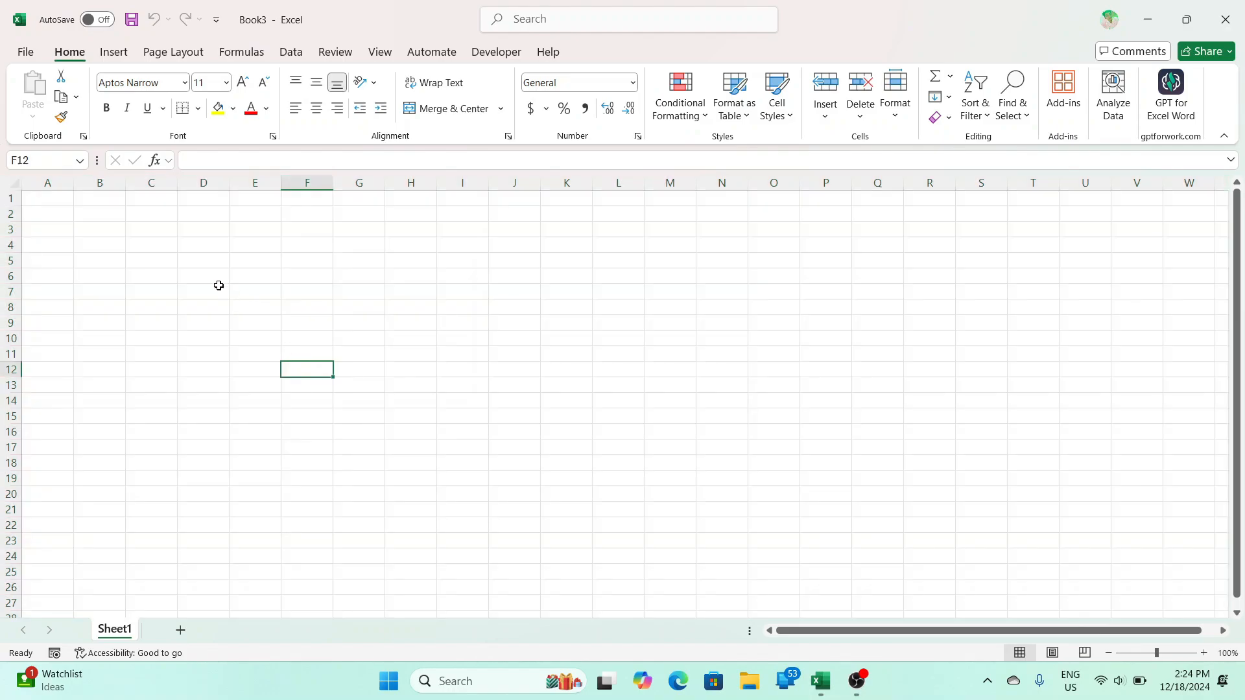
click(171, 326)
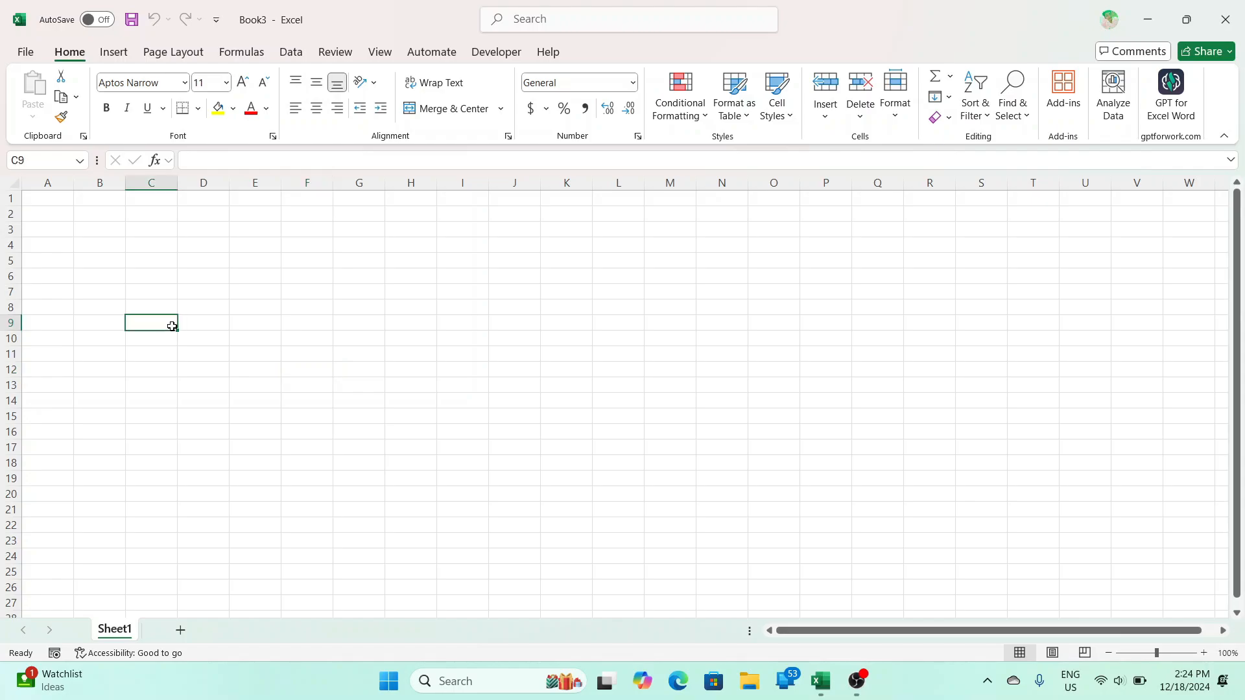
click(12, 182)
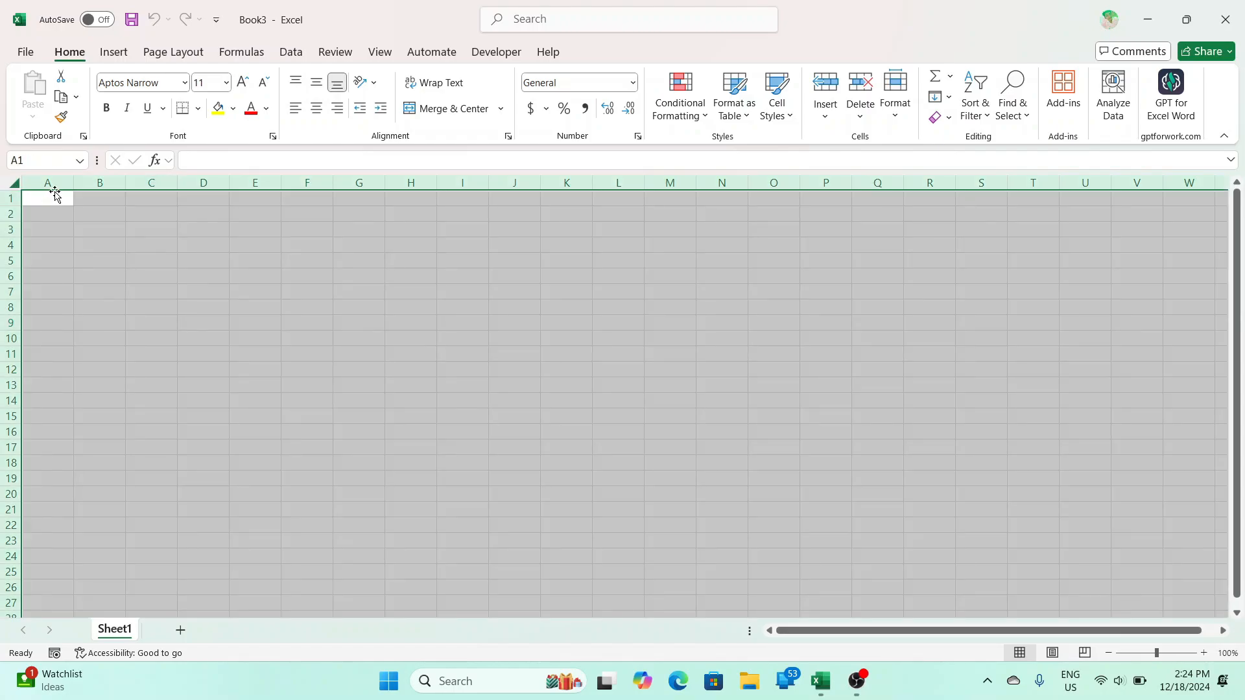
drag(47, 183, 100, 183)
click(12, 182)
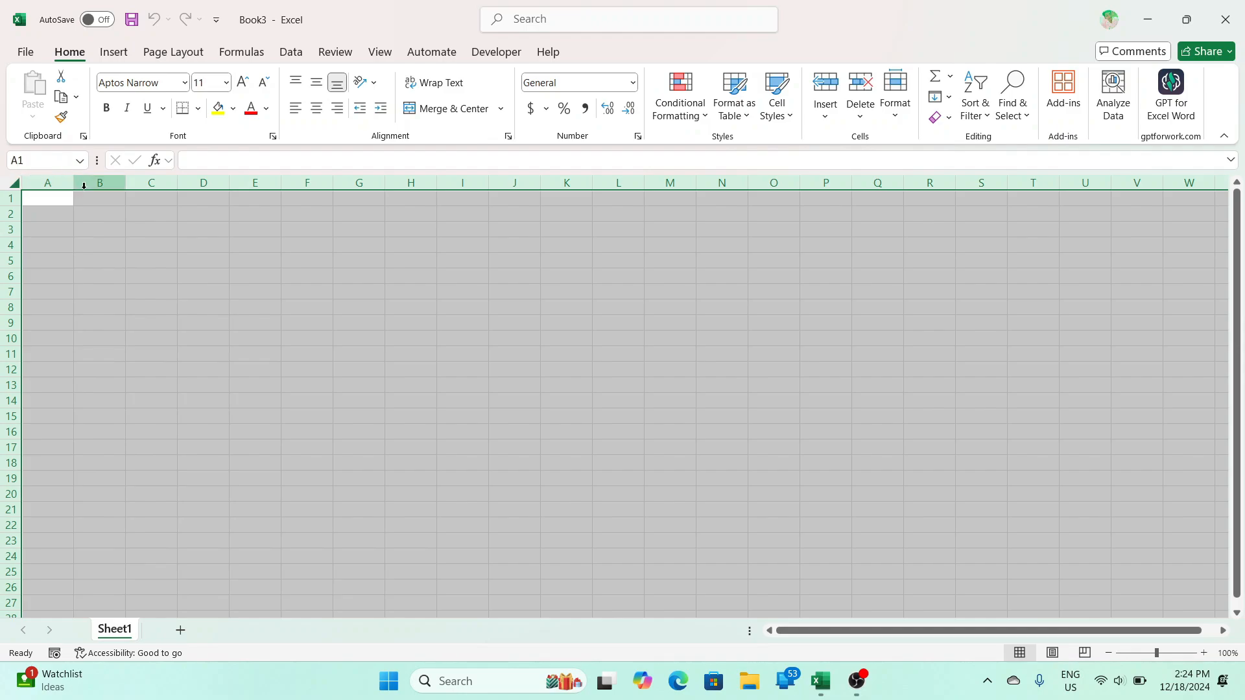
drag(90, 259, 99, 247)
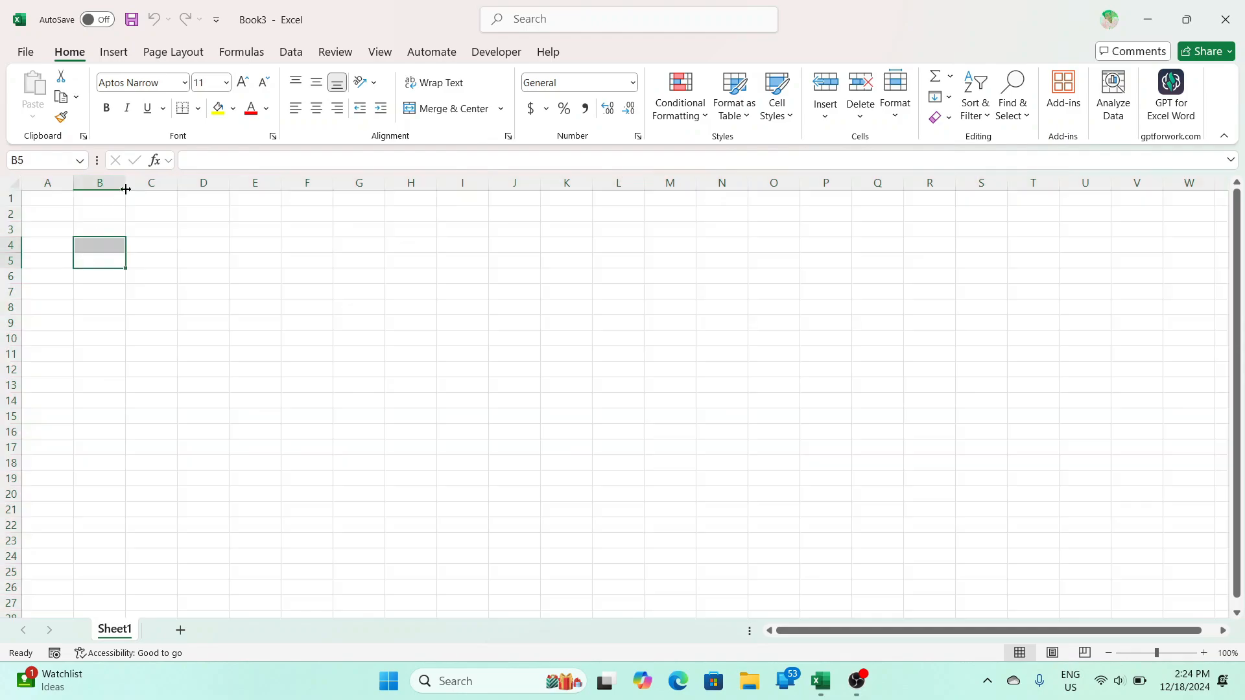
- Insert a text box spanning about columns H to S and rows 3 to 12, containing the text .xlsm
click(121, 49)
click(1004, 91)
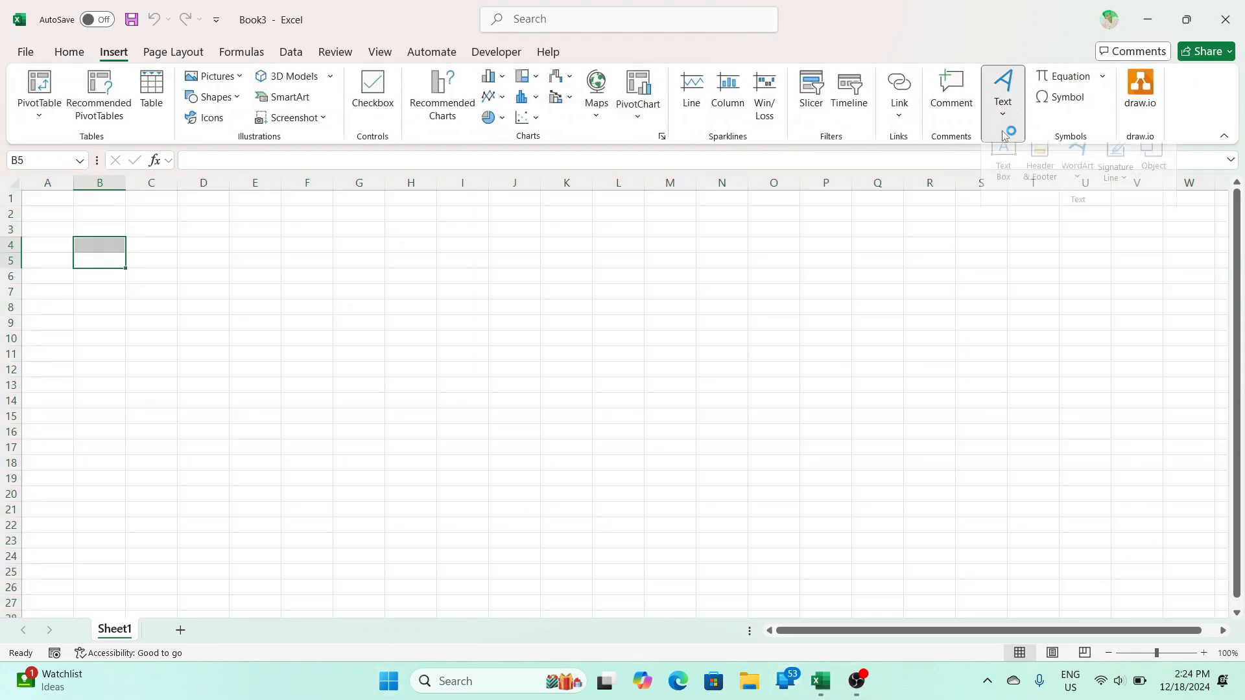
click(1006, 164)
drag(387, 225, 1004, 381)
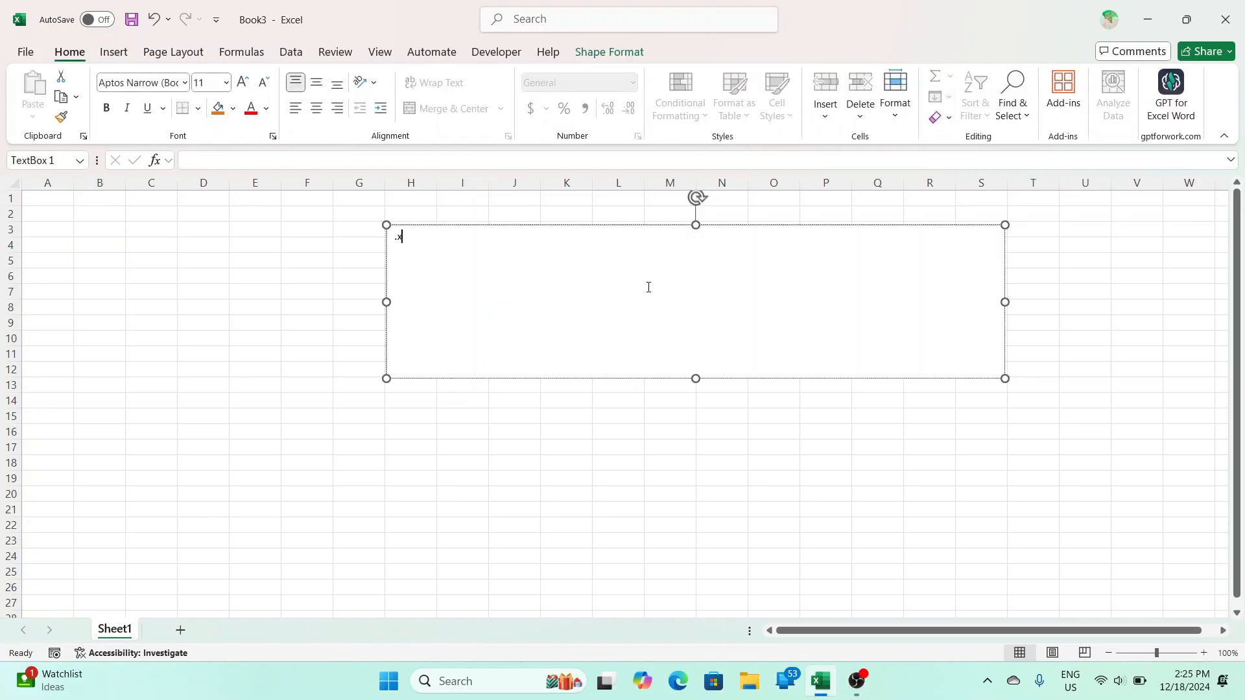
- Enlarge all the text in the text box to font size 32
key(ctrl+a)
click(240, 85)
click(240, 86)
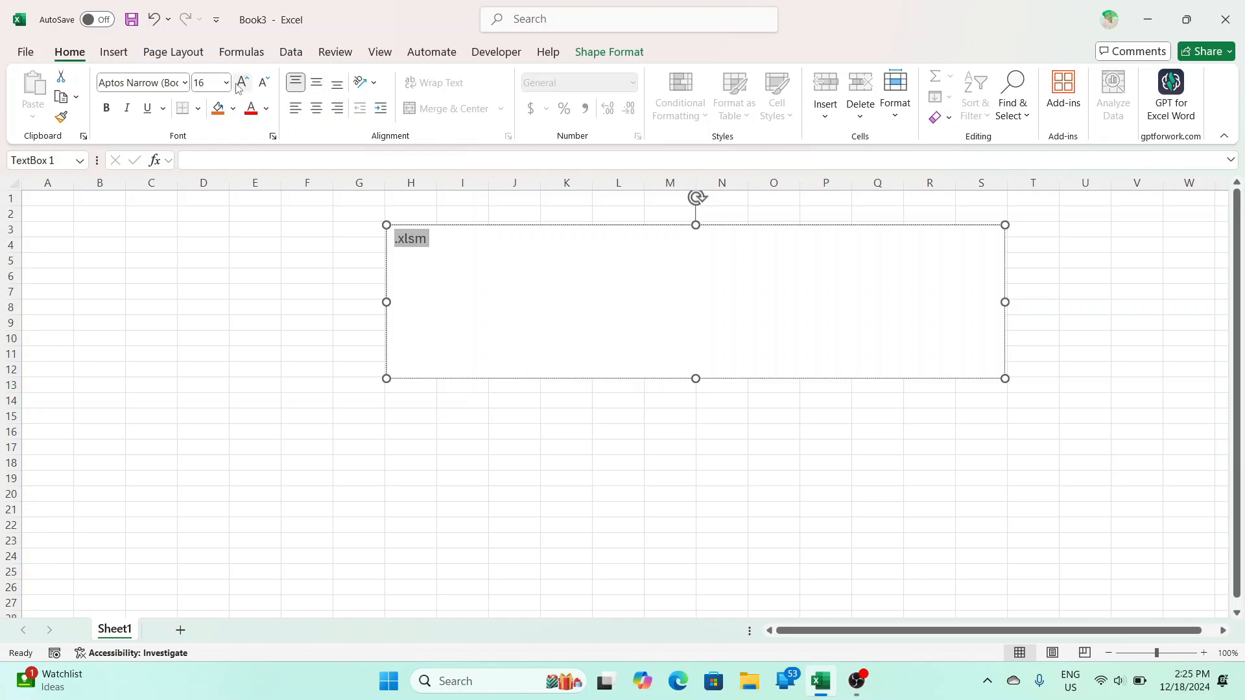
click(241, 85)
click(241, 86)
click(241, 86)
click(241, 86)
click(240, 86)
click(241, 86)
click(241, 86)
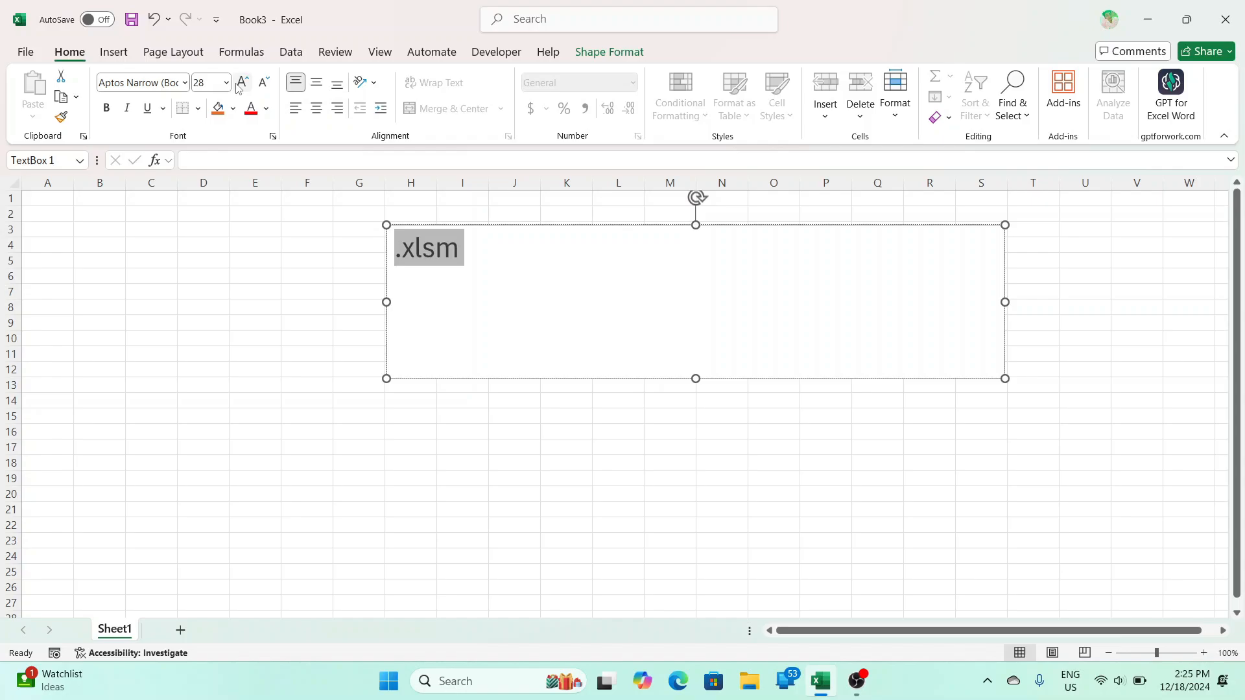
click(240, 84)
click(515, 270)
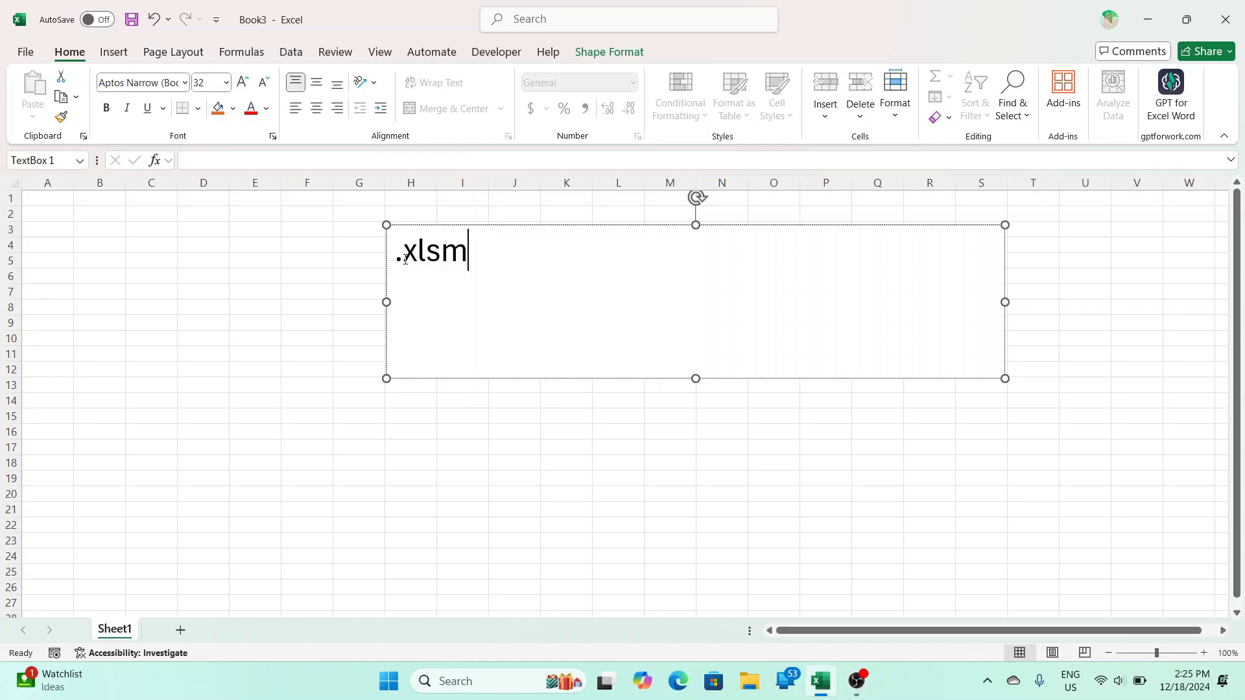
- Add newdocument in front of the extension so the text box reads newdocument.xlsm
click(397, 258)
text(new)
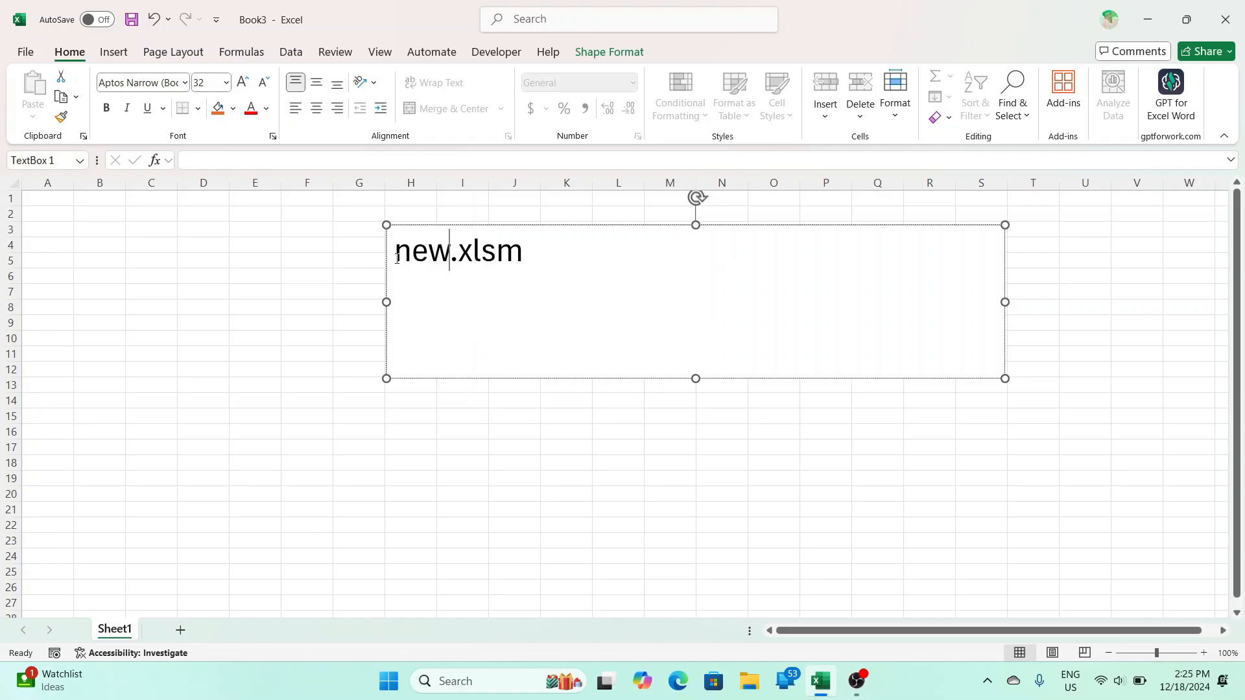
text(docu)
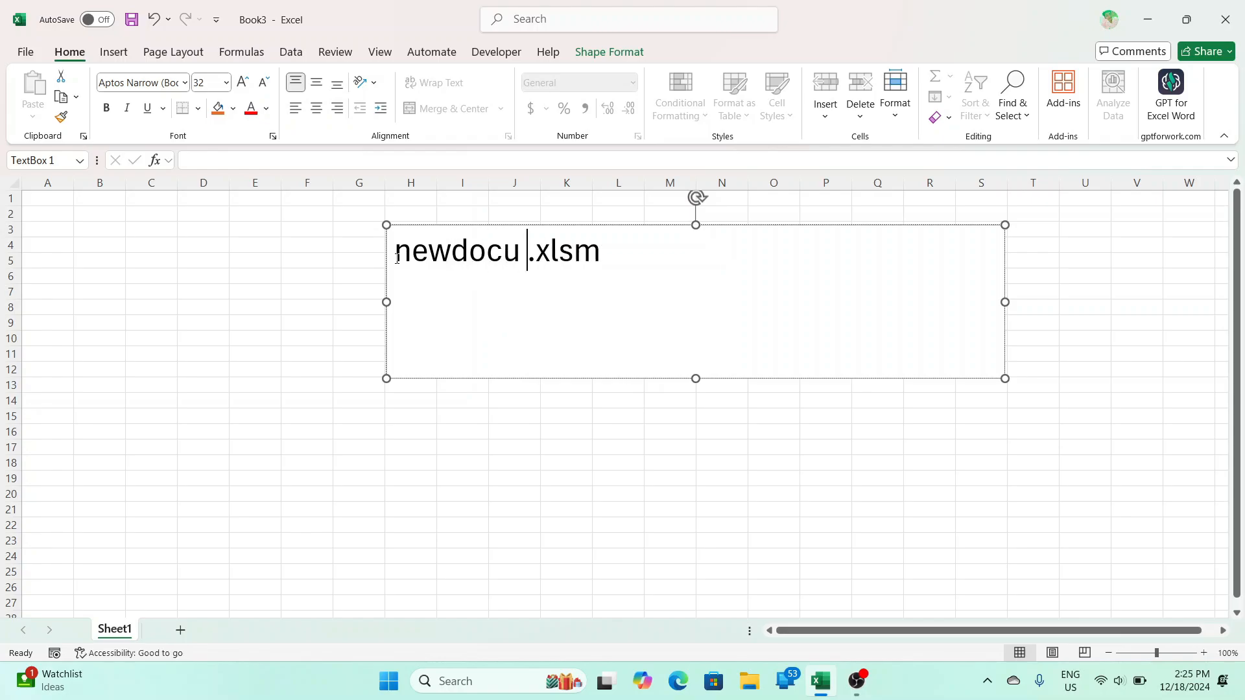
key(BackSpace)
text(,)
key(BackSpace)
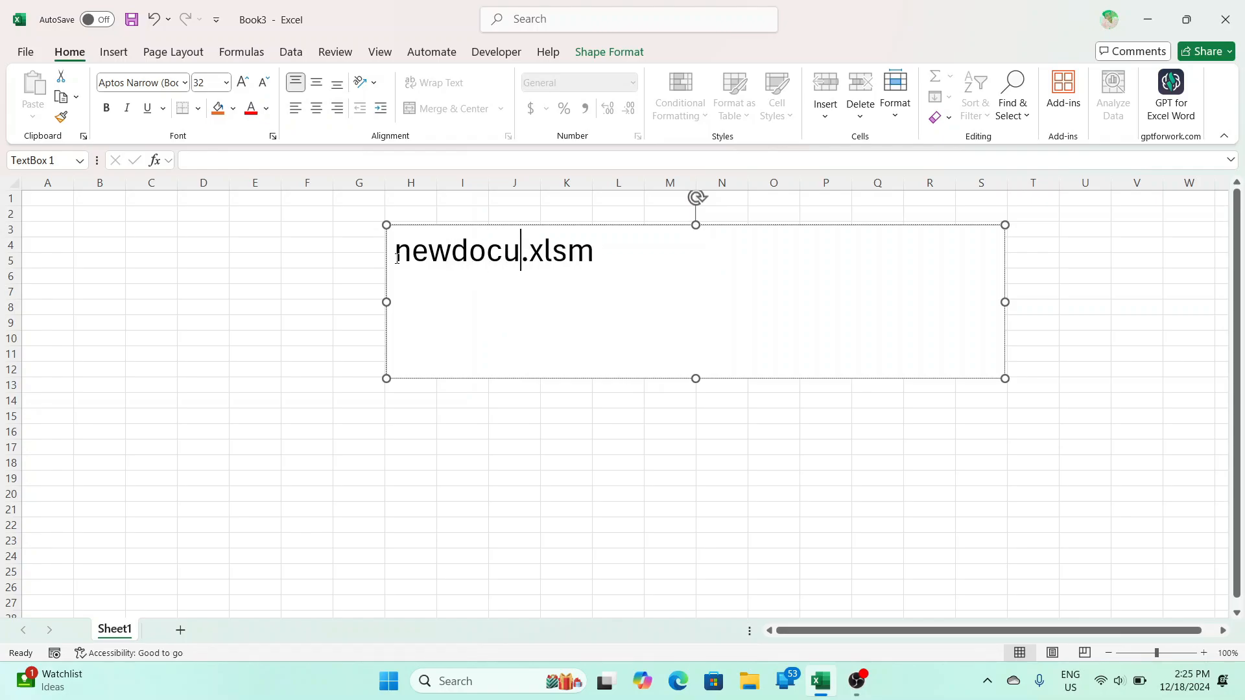
text(ment)
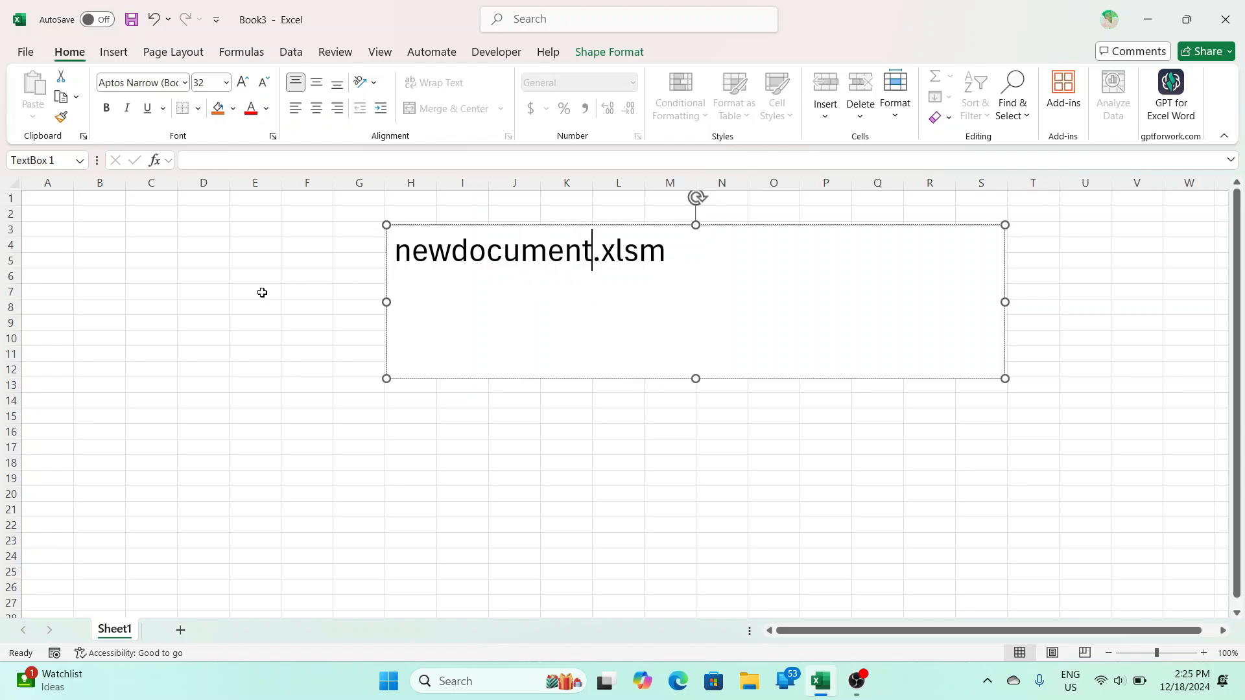
- Highlight the name newdocument and the extension .xlsm in turn, and leave the text box
drag(594, 255, 356, 261)
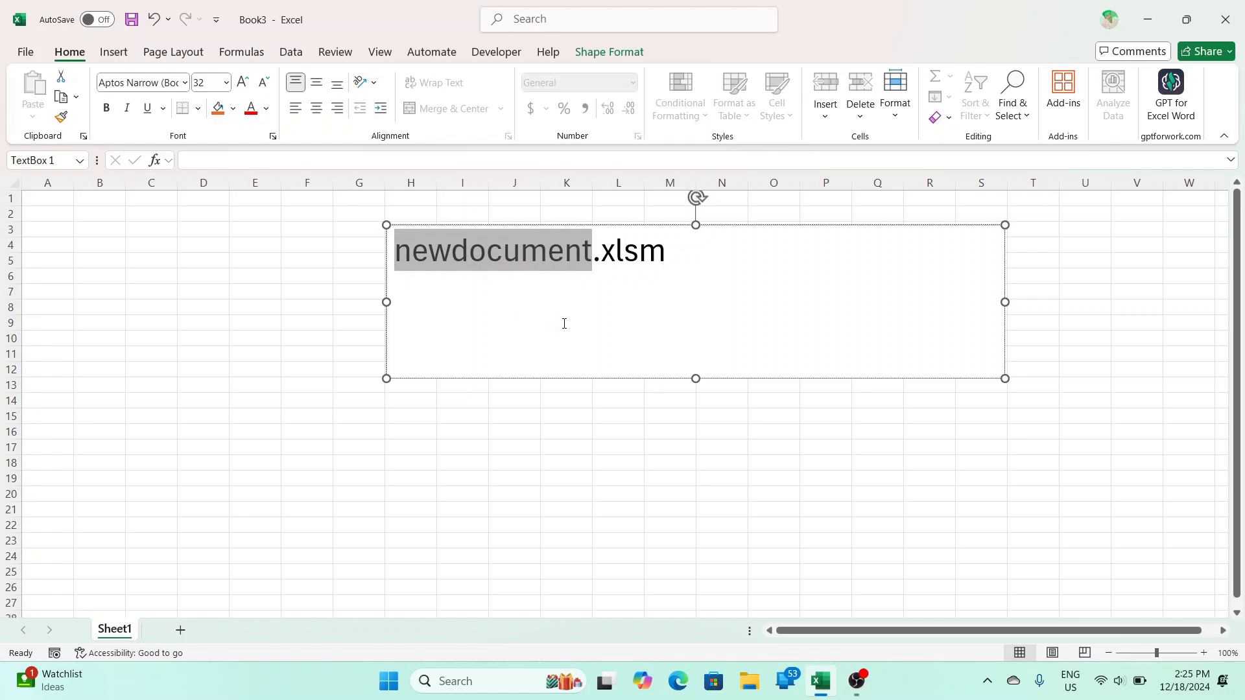
drag(662, 260, 592, 256)
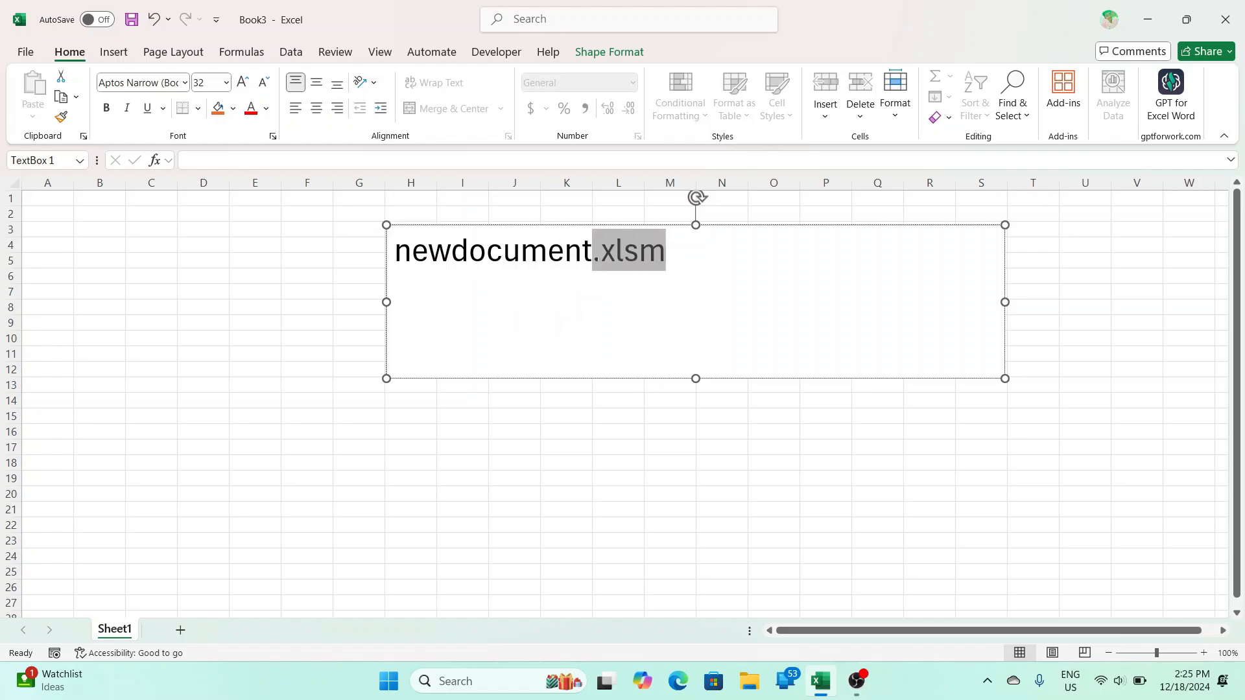
click(717, 260)
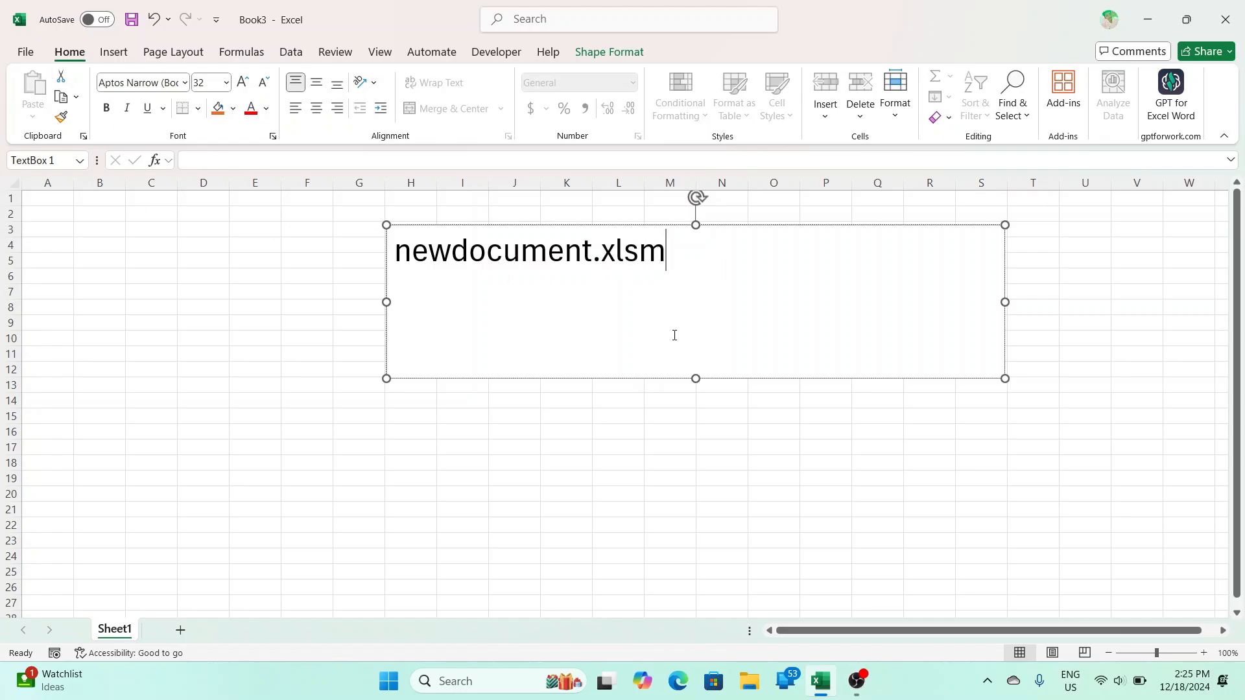
click(616, 429)
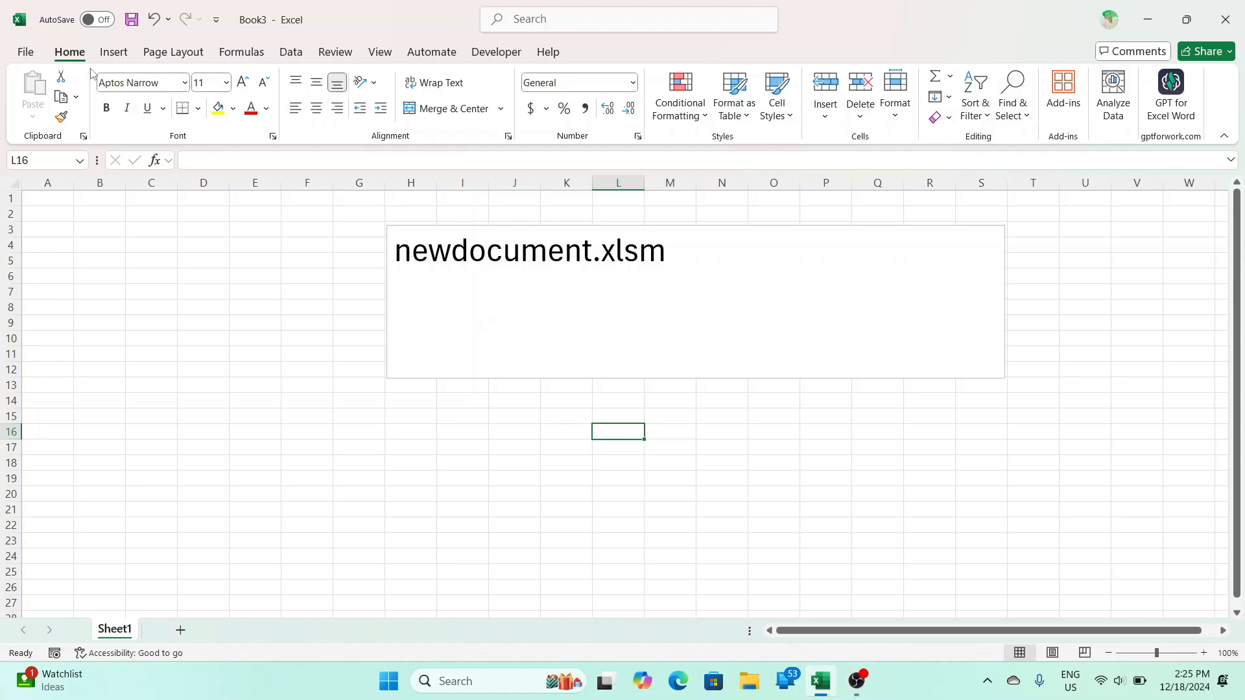
- Start saving the workbook with Save As in the Documents folder and enter class1st as the file name
click(25, 52)
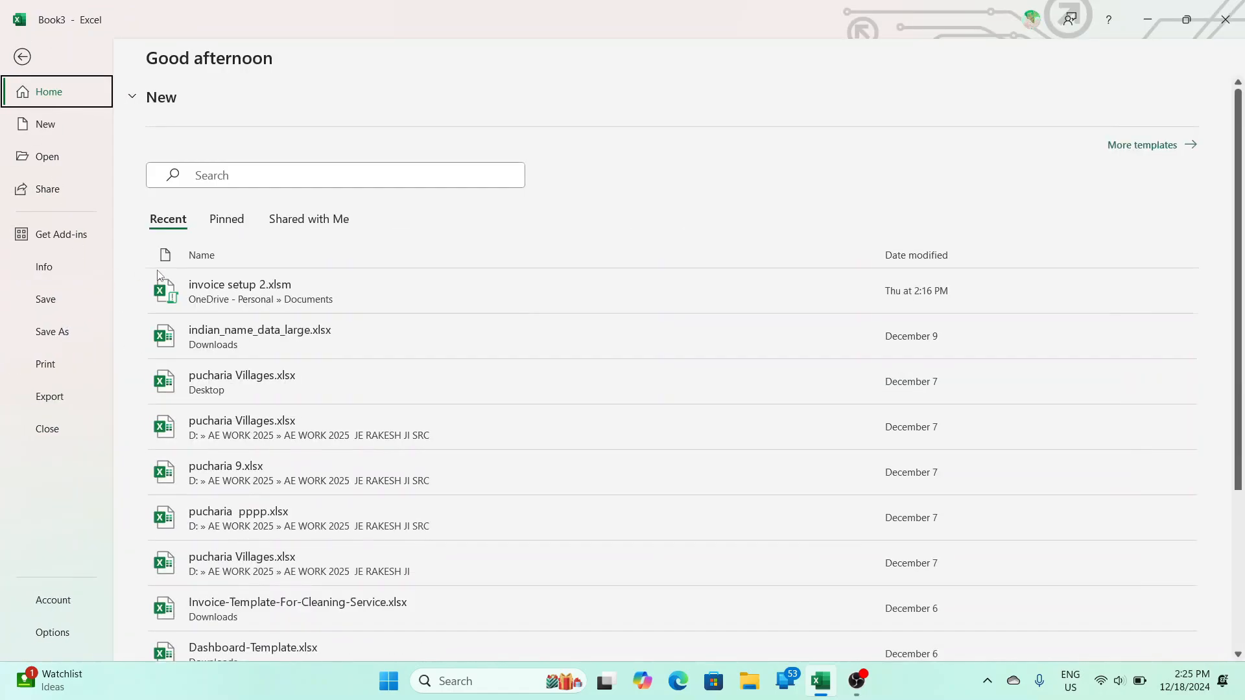
key(Escape)
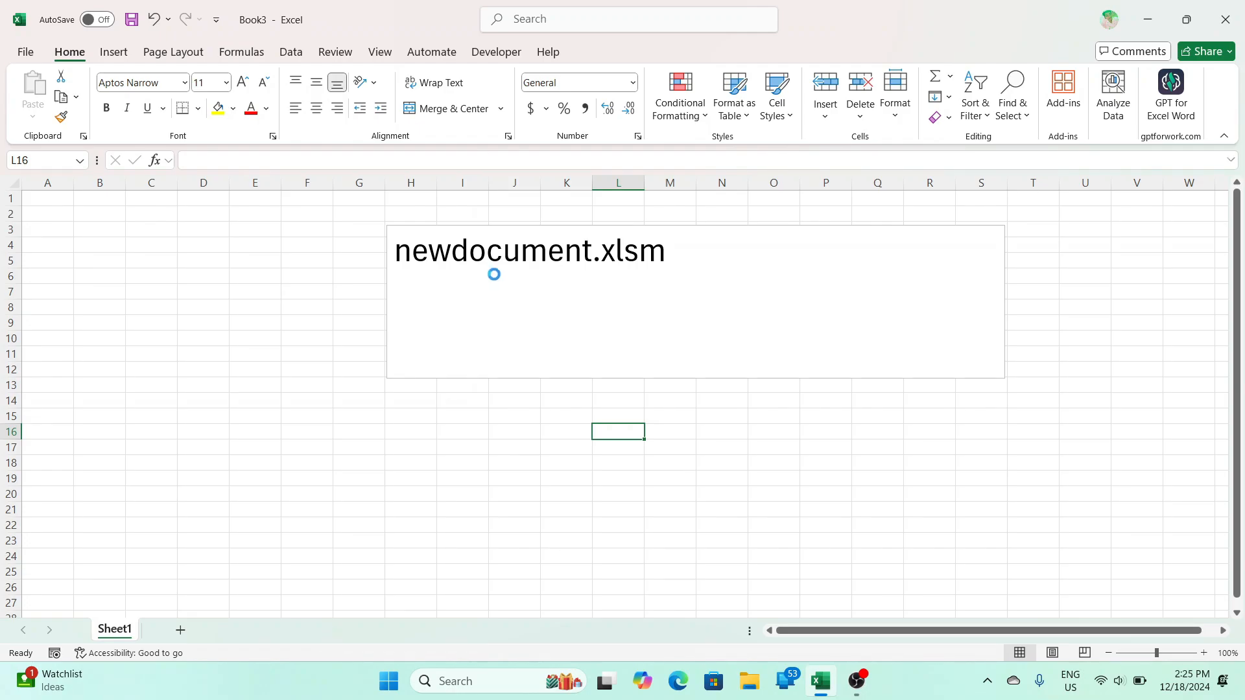
key(F12)
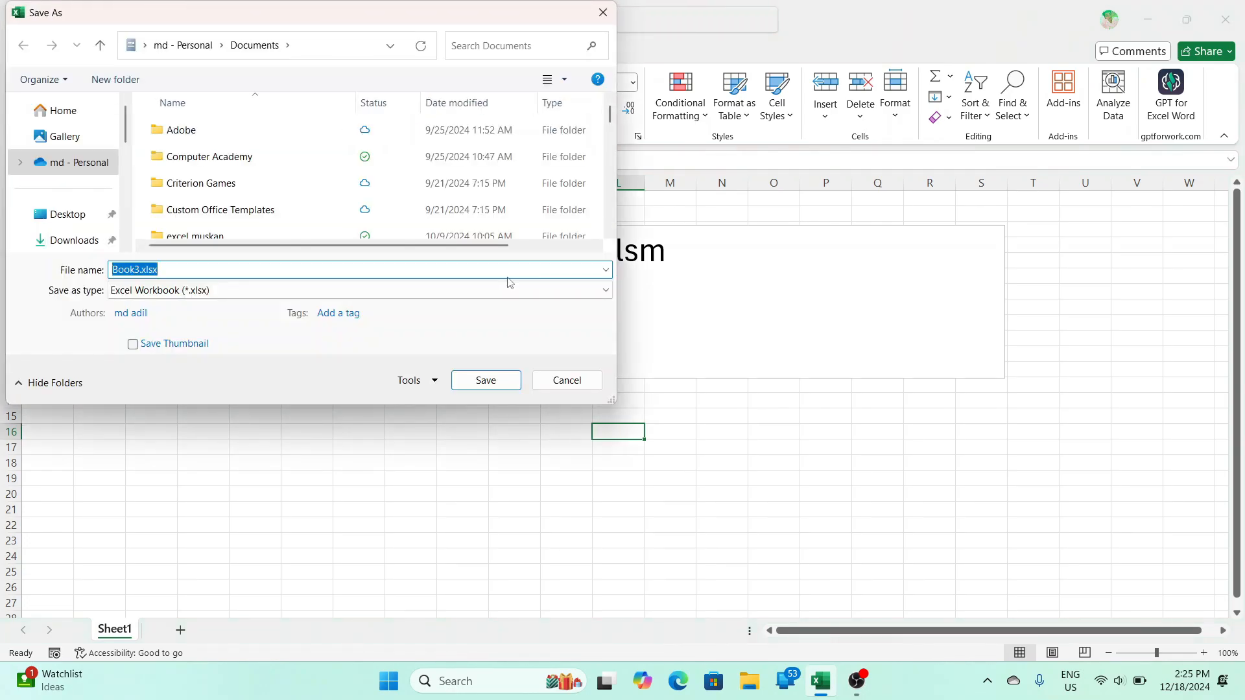
drag(293, 23, 606, 156)
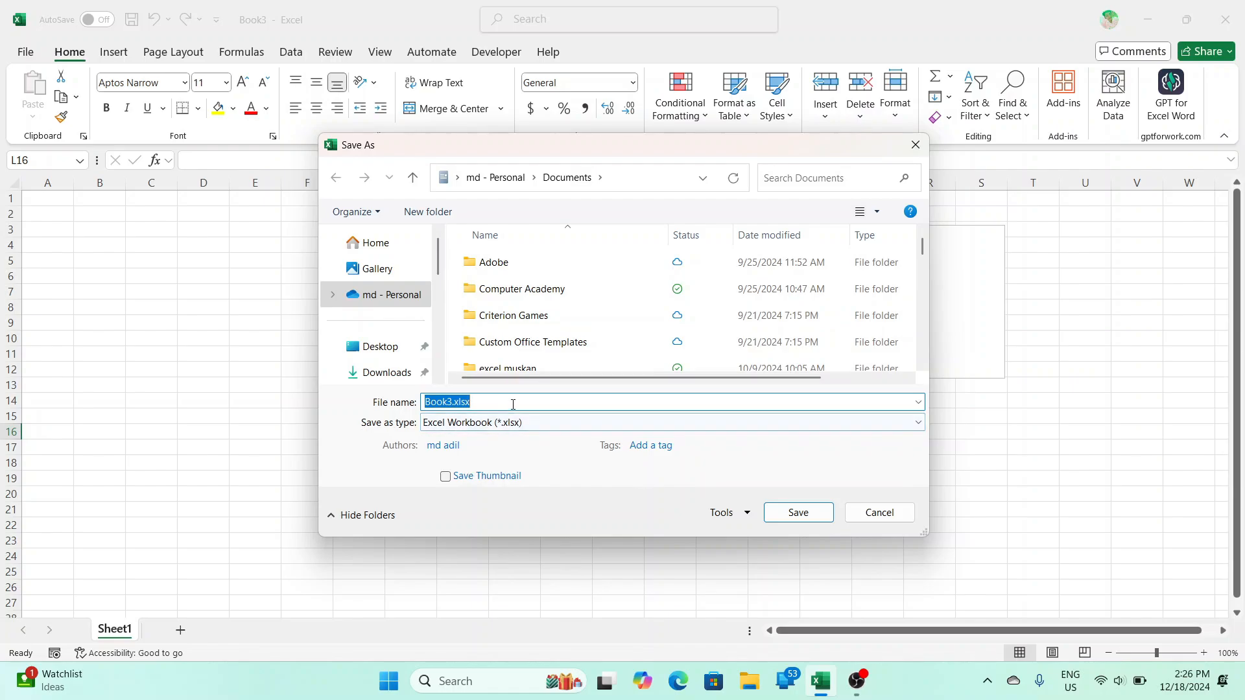
click(457, 402)
drag(495, 400, 422, 403)
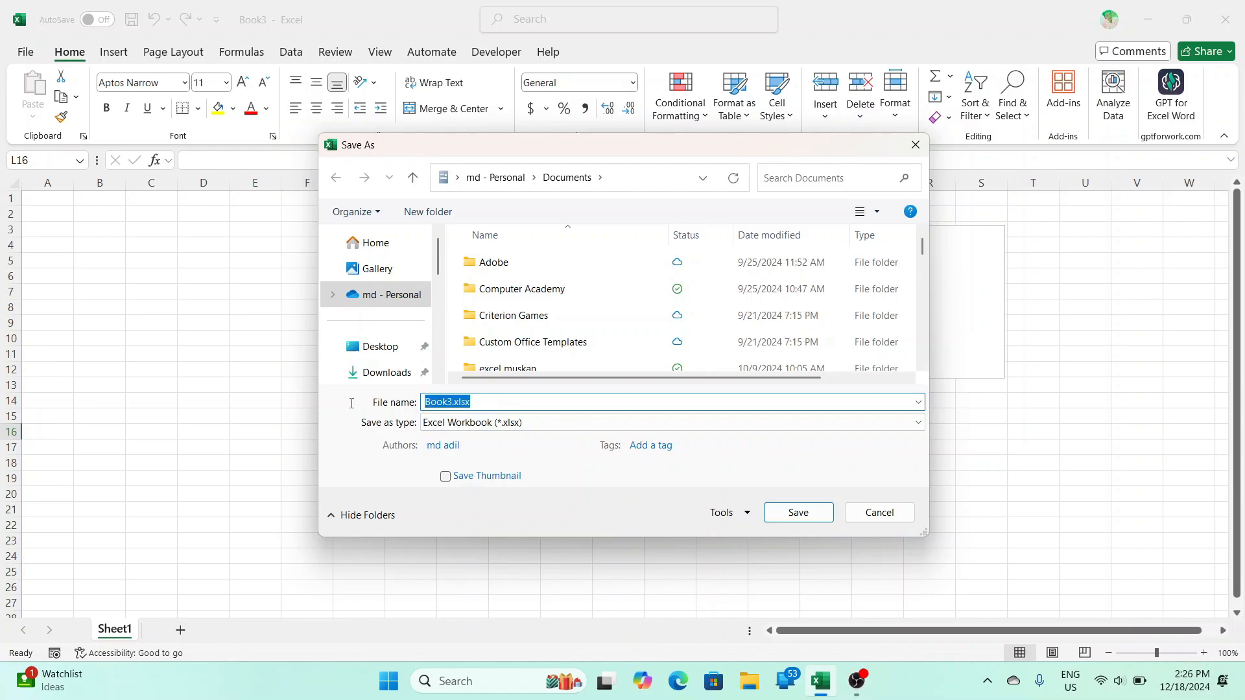
key(BackSpace)
text(class1st)
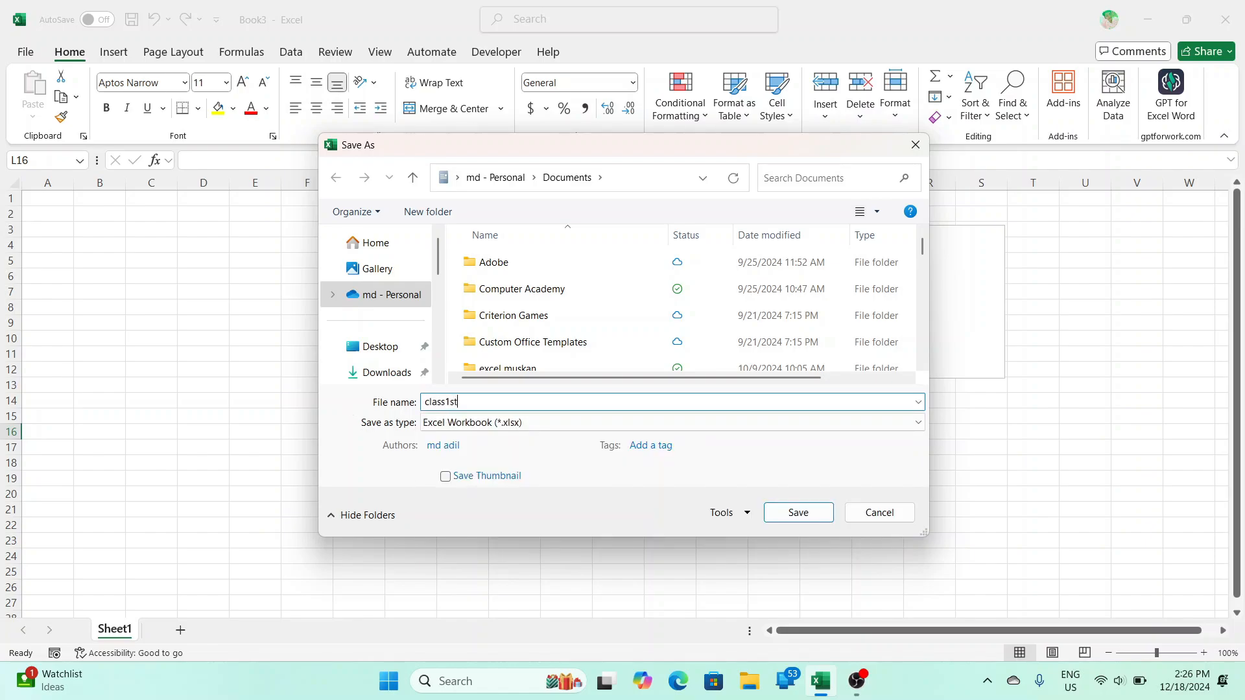
- Review the file types available for saving, and close the Save As dialog without saving
click(463, 429)
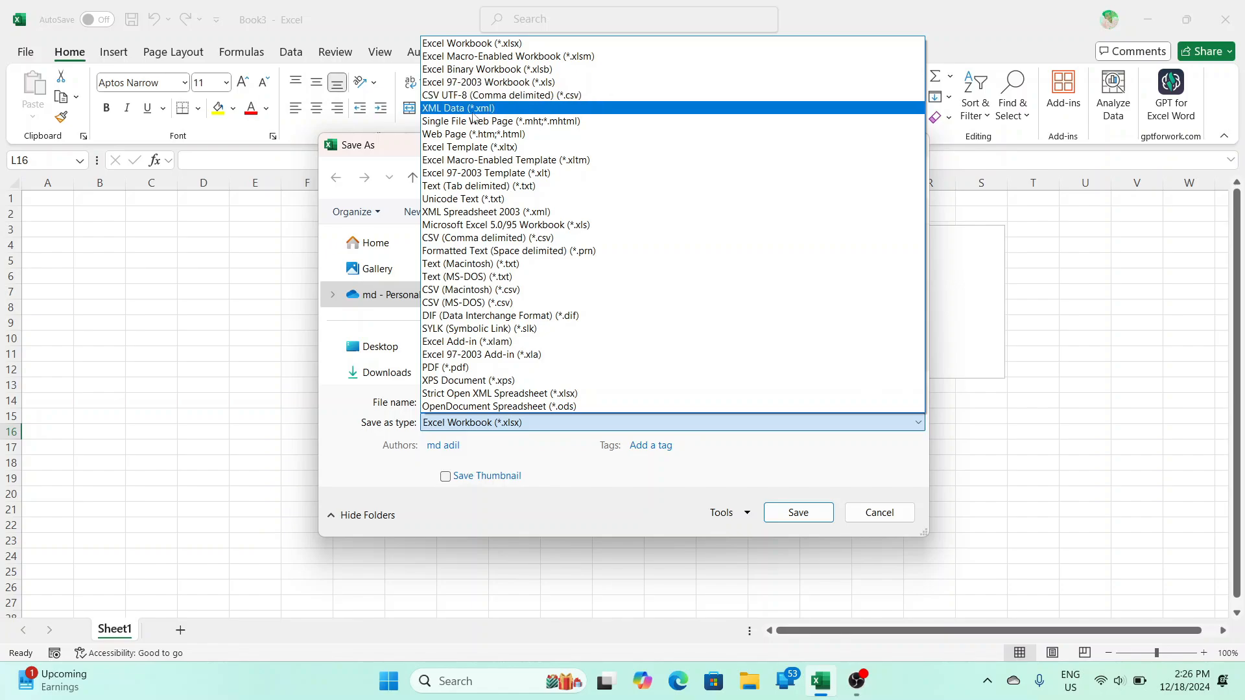
click(372, 486)
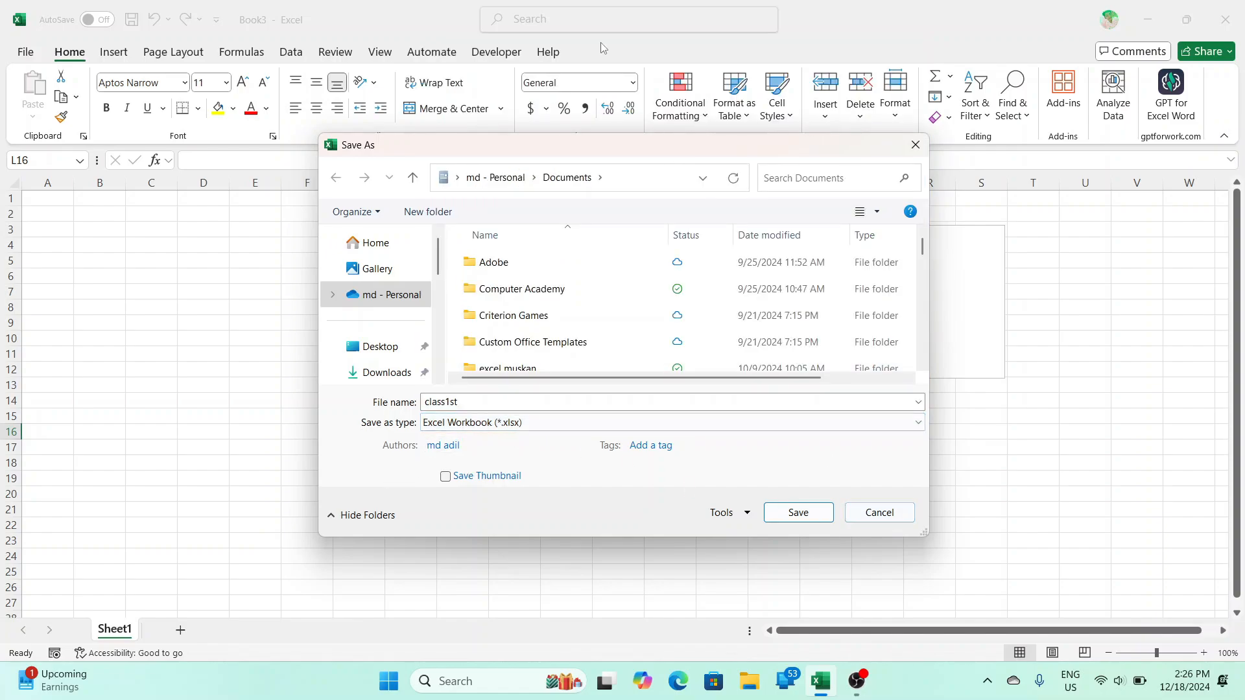
drag(587, 159, 461, 338)
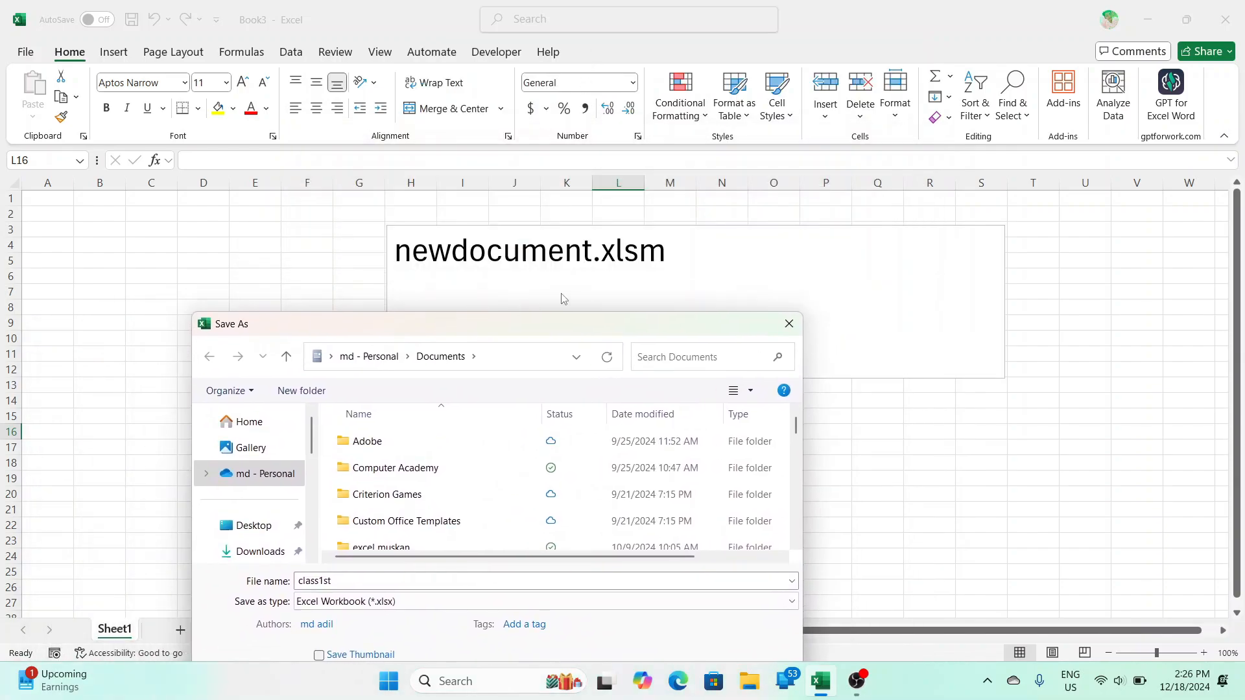
click(789, 323)
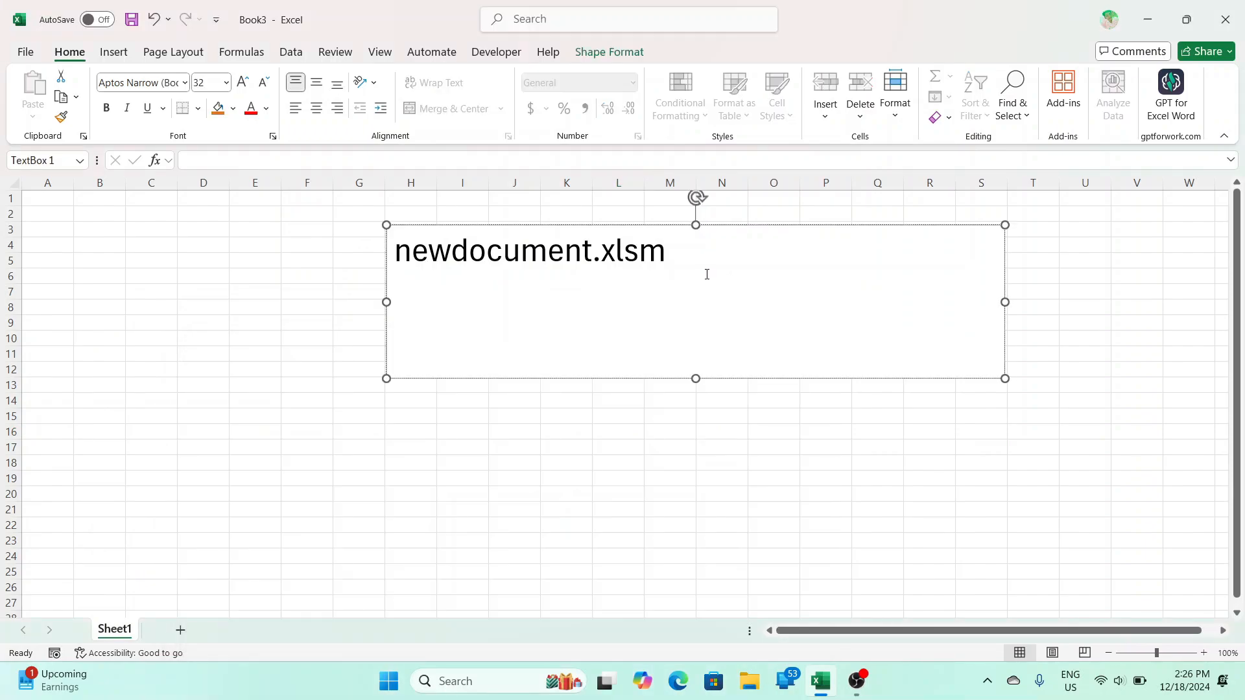
- Change the extension in the text box to .xlsx, and highlight the full file name and its extension in turn
key(BackSpace)
text(x)
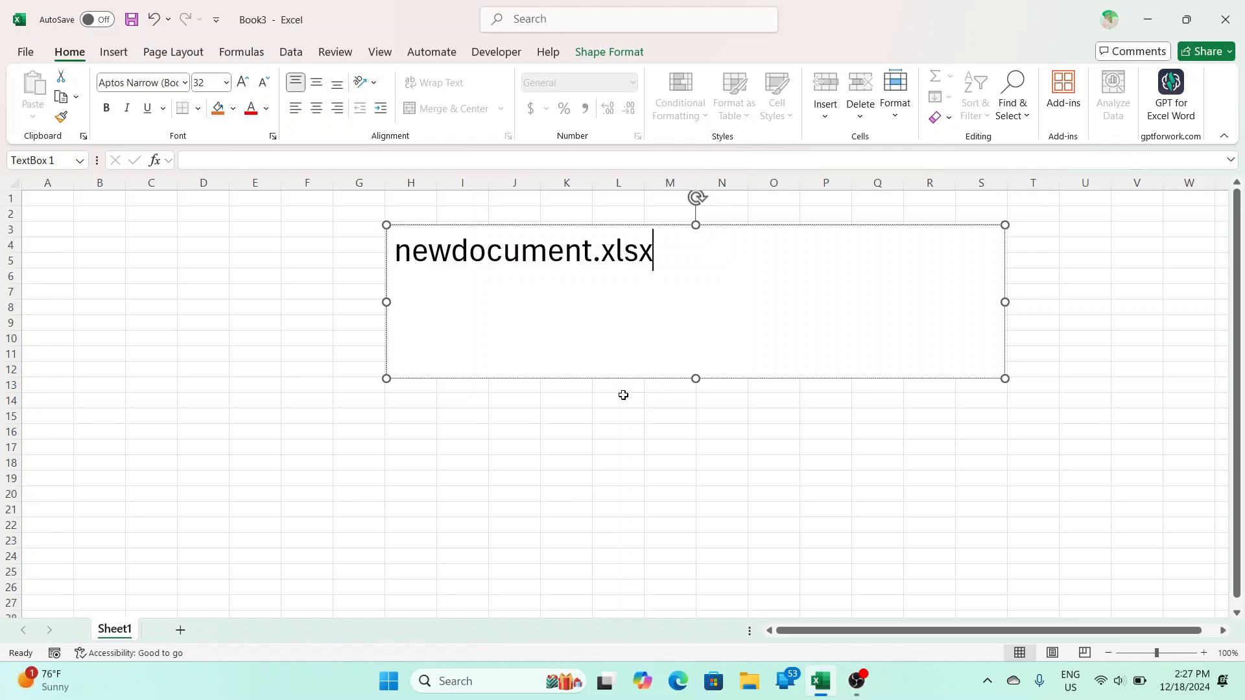
drag(703, 286, 396, 253)
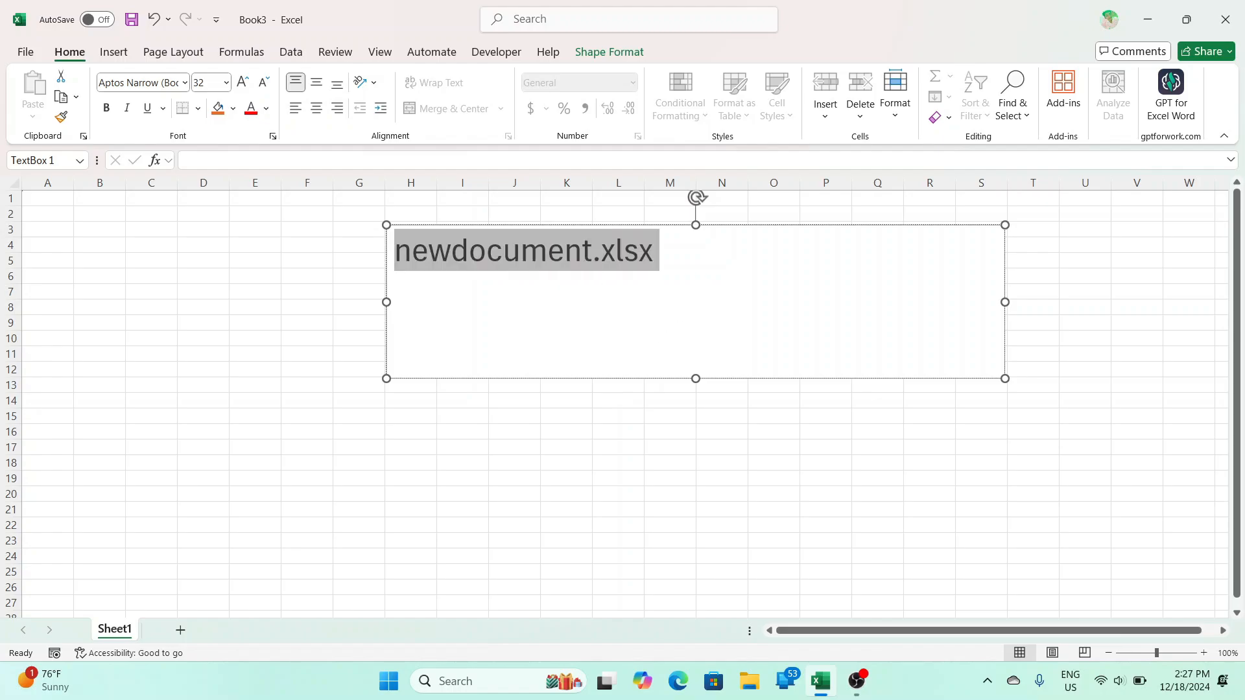
click(926, 379)
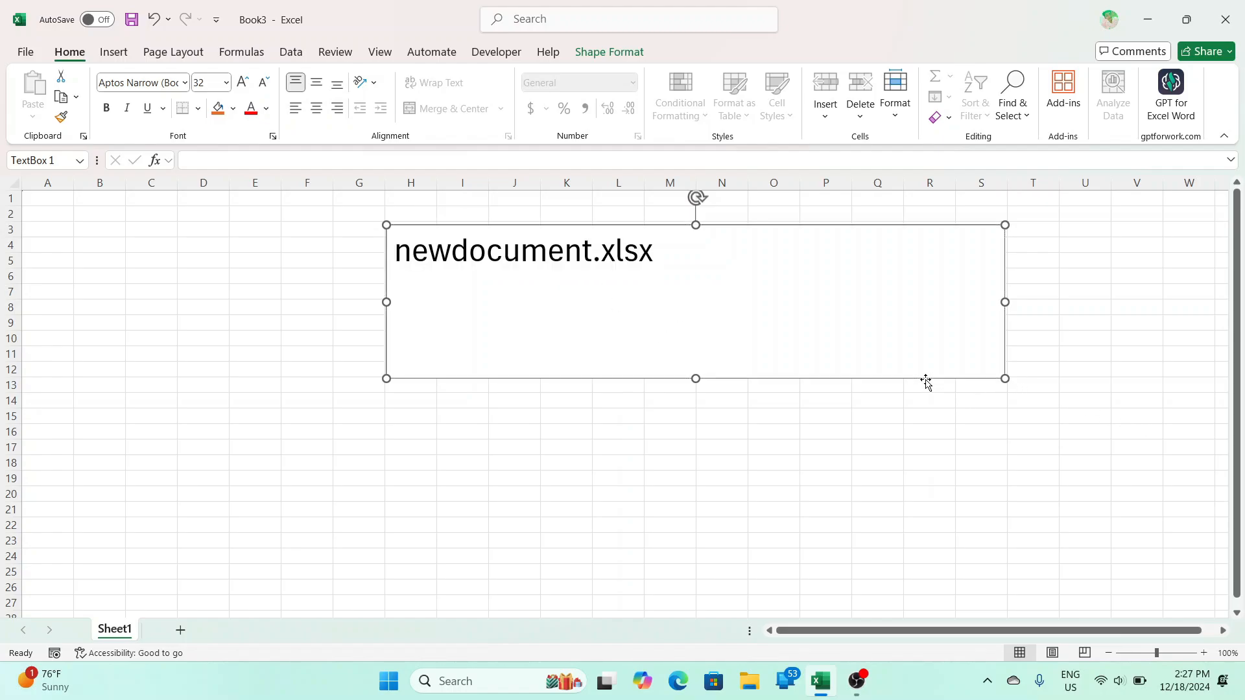
double_click(657, 254)
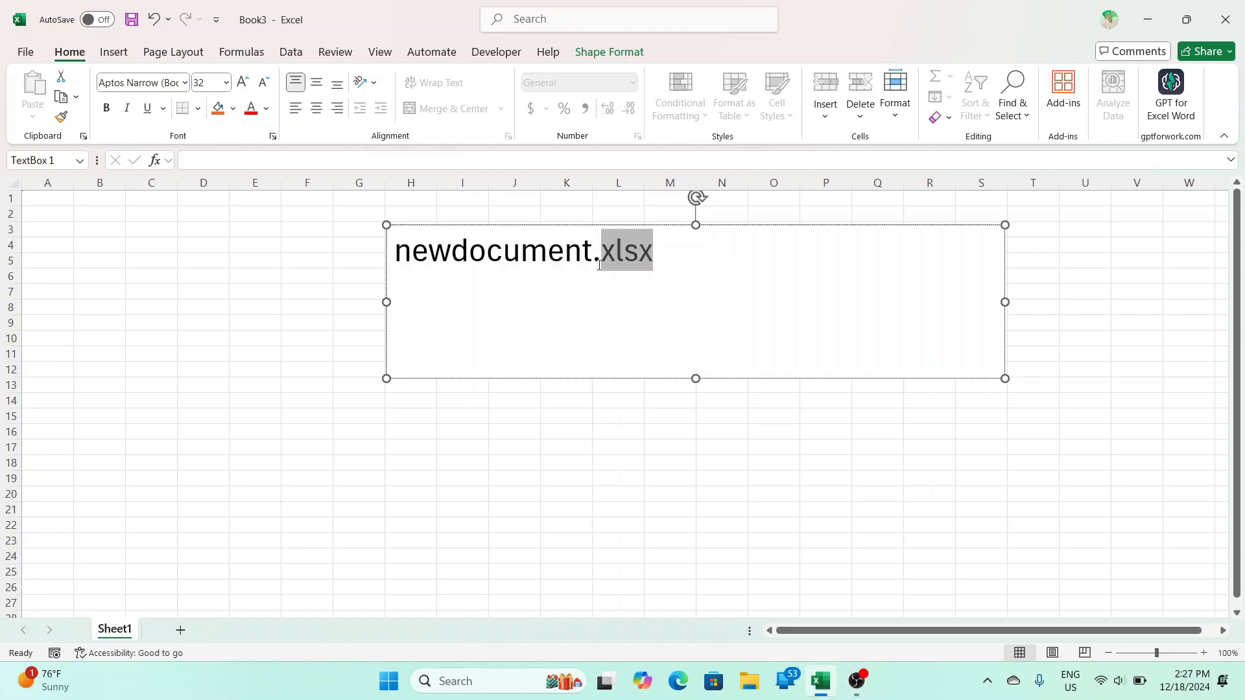
click(672, 260)
click(907, 379)
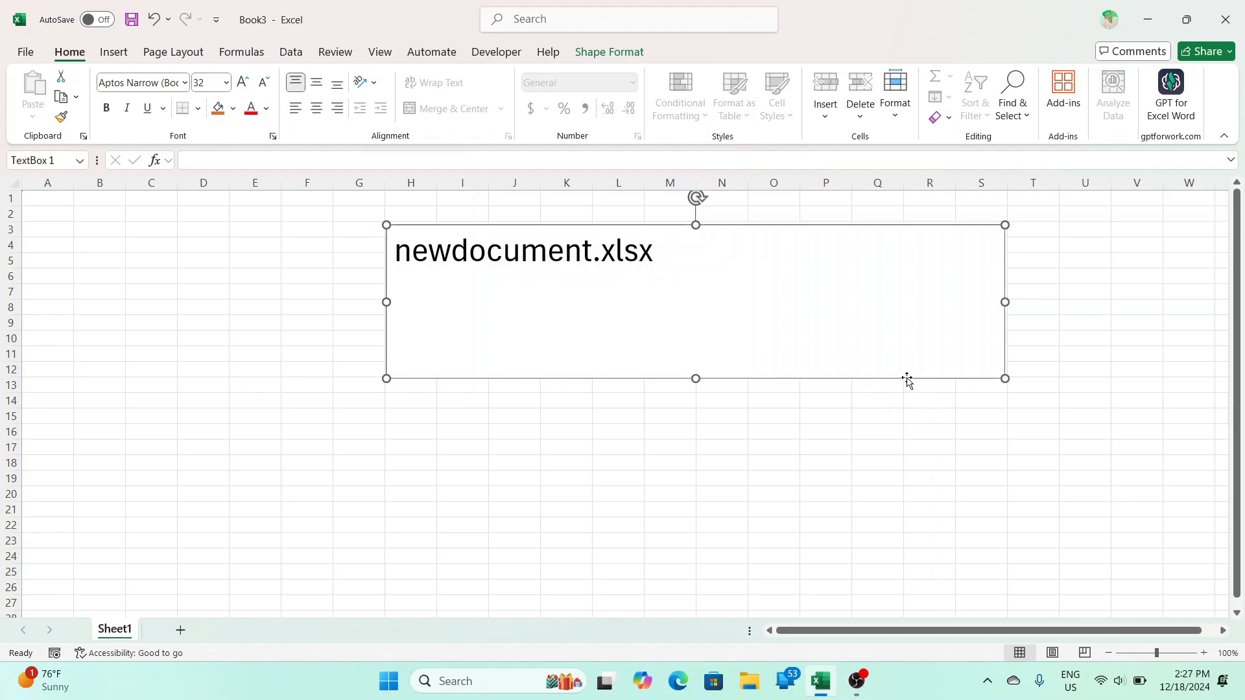
- Add the extensions .docx and .rtf on separate lines below newdocument.xlsx in the text box
click(864, 332)
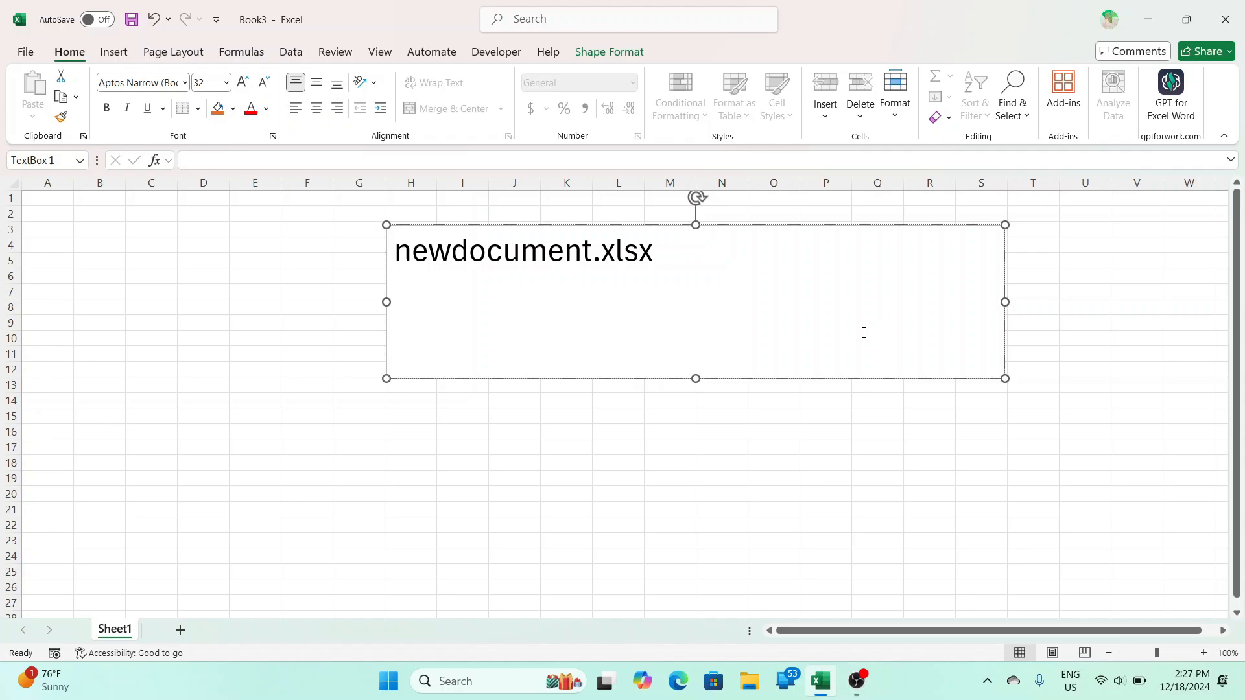
key(Return)
text(.docx)
key(Return)
text(.rtf)
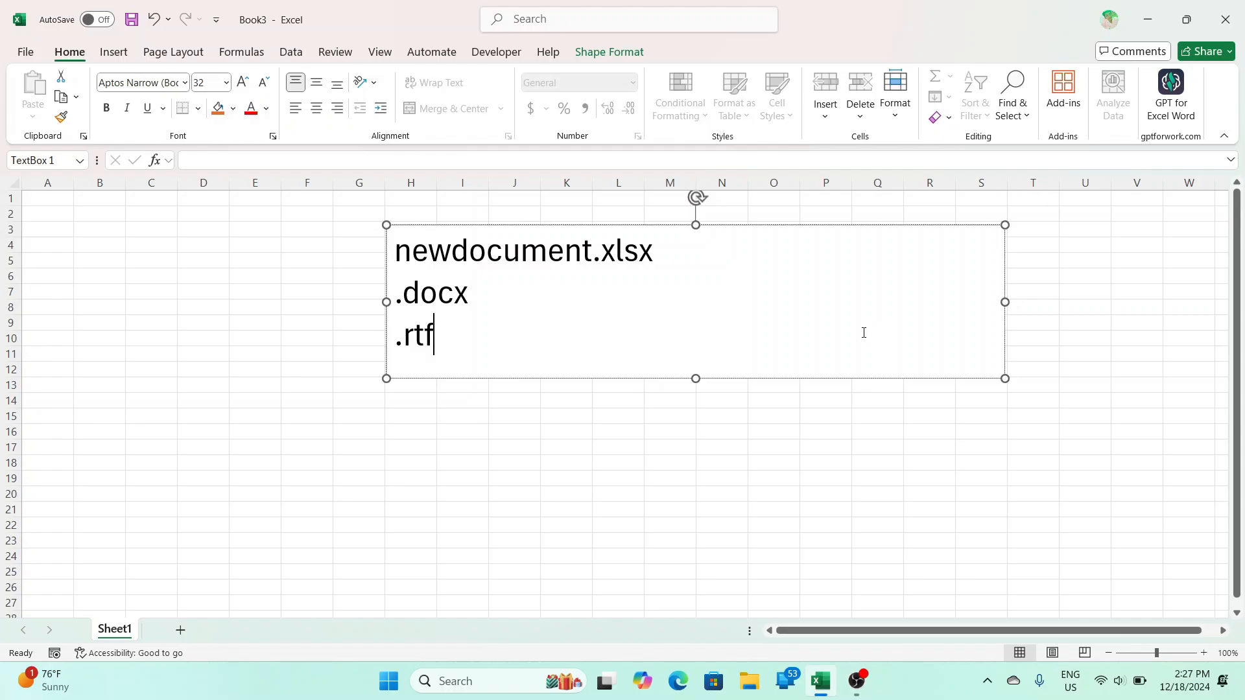
- Add the extensions .txt, .png and .jpg on separate lines below .rtf in the text box
key(Return)
text(.txt)
key(Return)
text(.png)
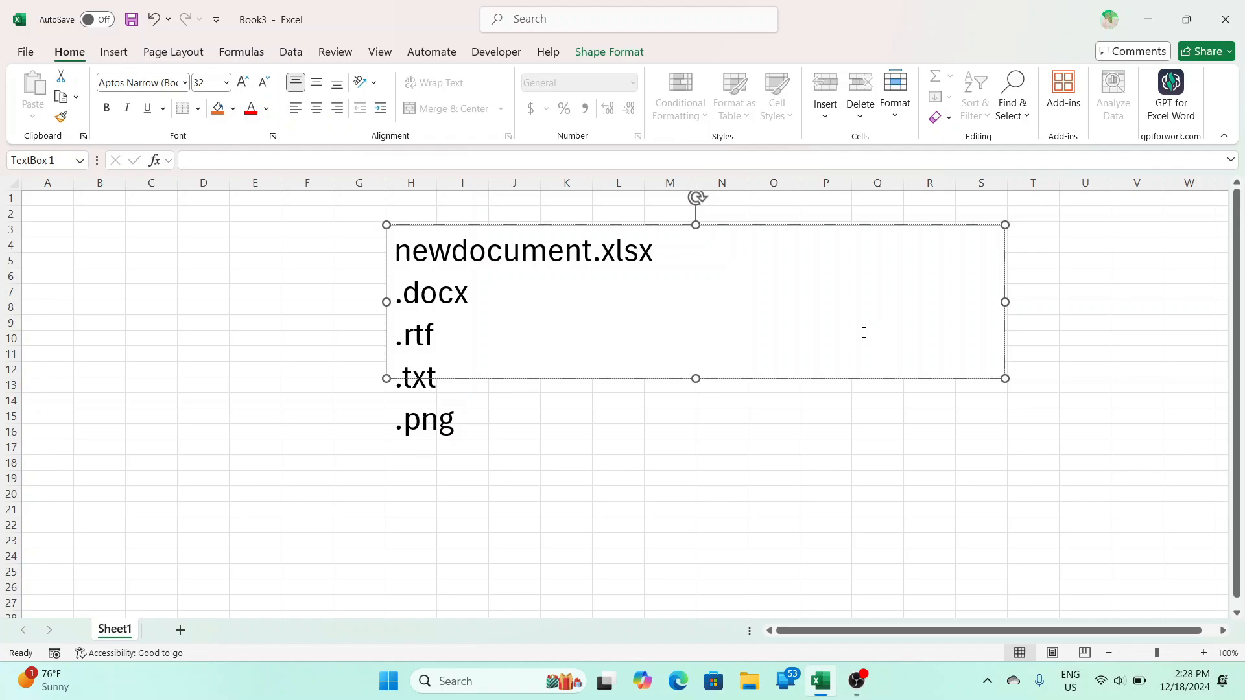
key(Return)
text(.jpg)
- Add a line with the video extensions .mp4, .mov and .mkv below .jpg in the text box
key(BackSpace)
text(.mp4)
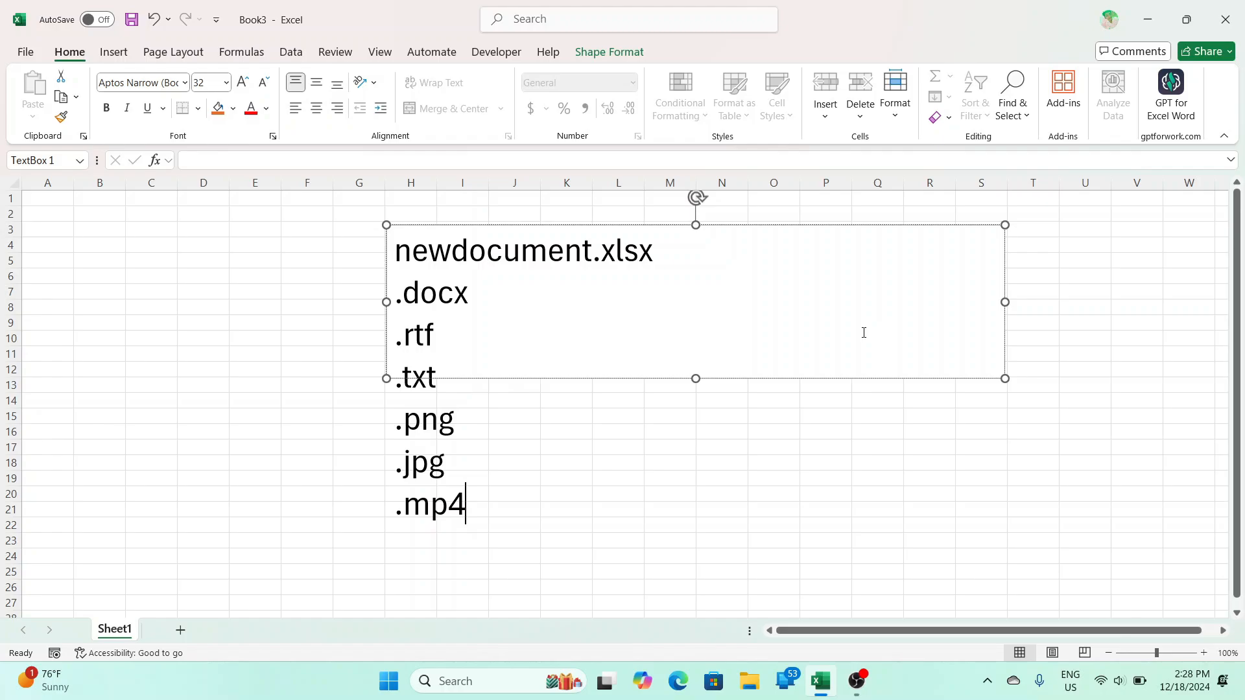
text(,.mov)
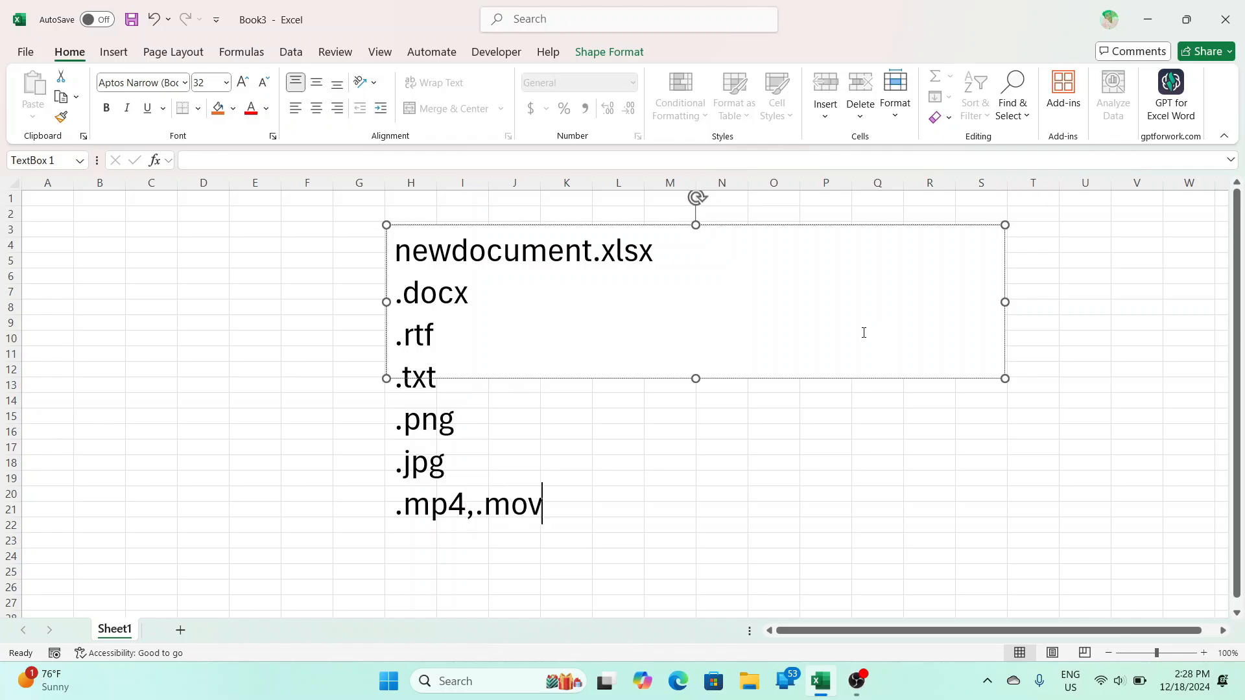
text(.mkv)
- Delete the text box with the extension examples from the sheet and select cell A9
click(786, 307)
click(843, 379)
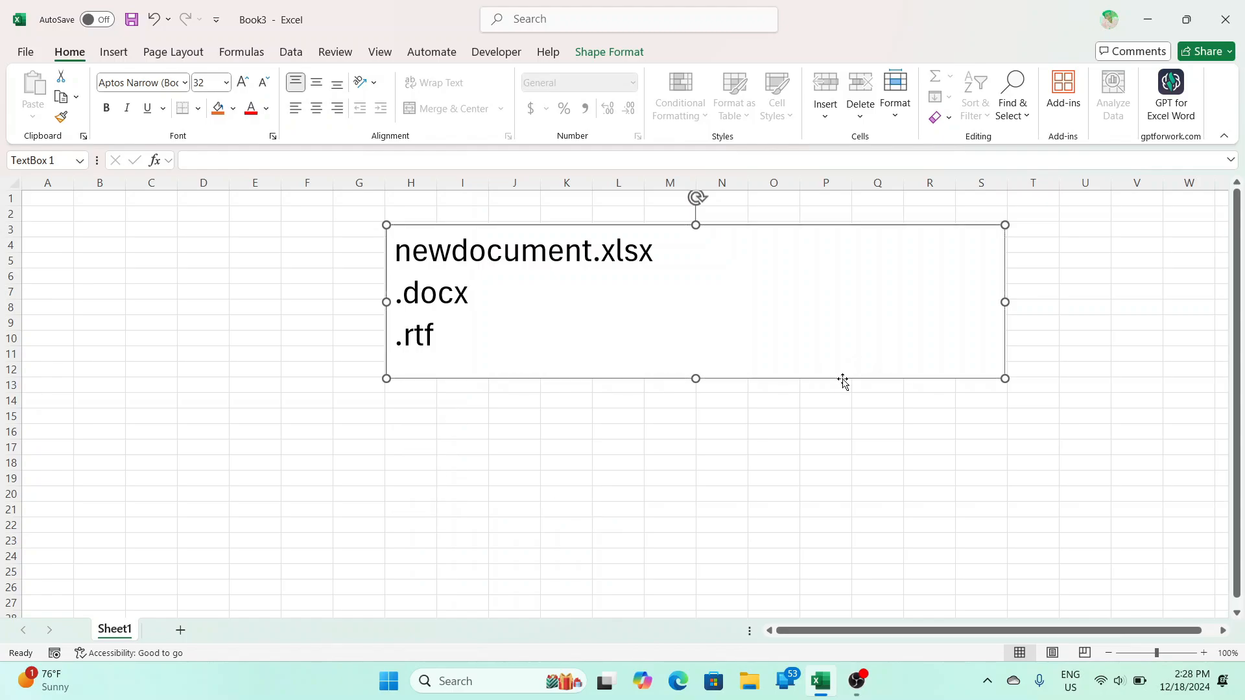
key(Delete)
click(49, 321)
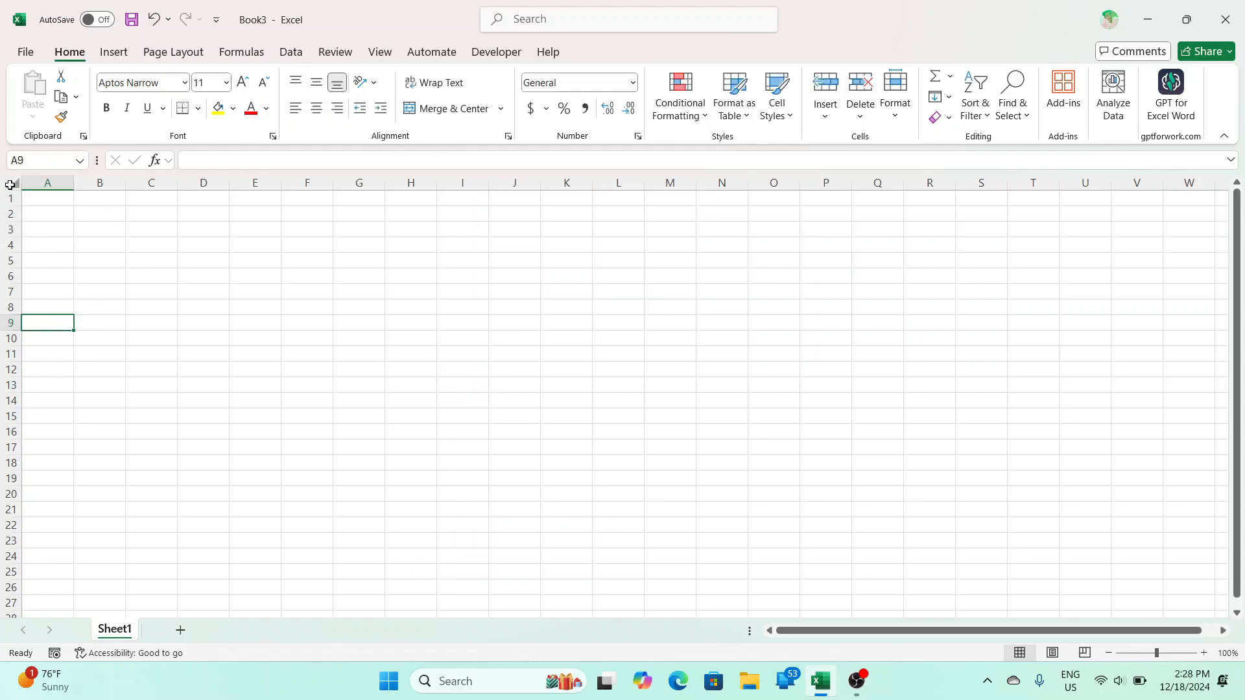
- Select single cells across the empty sheet in turn, including E13, D6 and G9, to point out individual cells
click(260, 379)
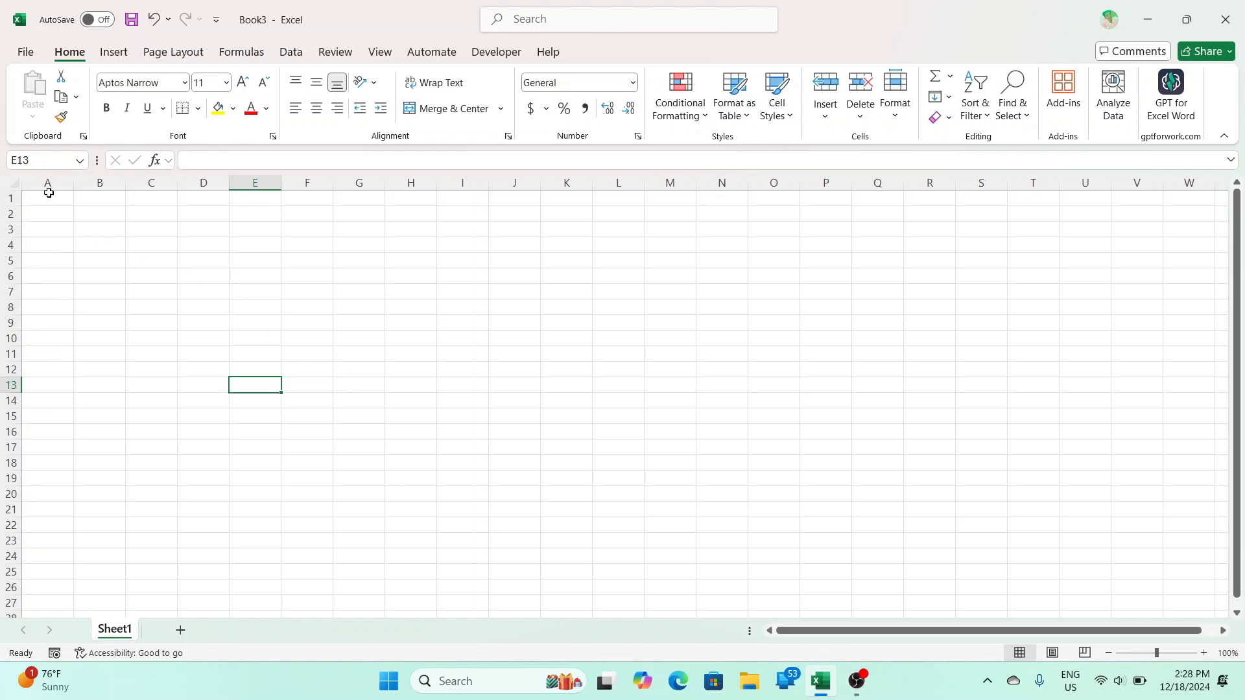
drag(111, 219, 124, 238)
click(161, 258)
click(226, 281)
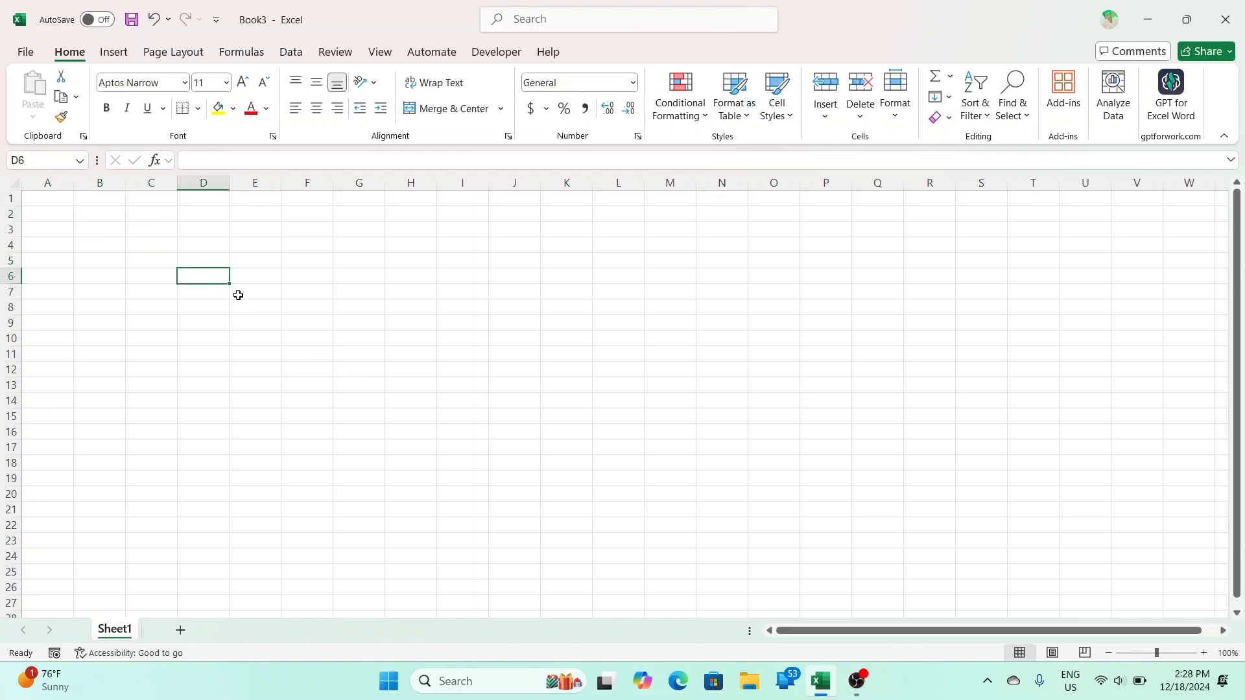
click(314, 326)
click(455, 307)
click(338, 324)
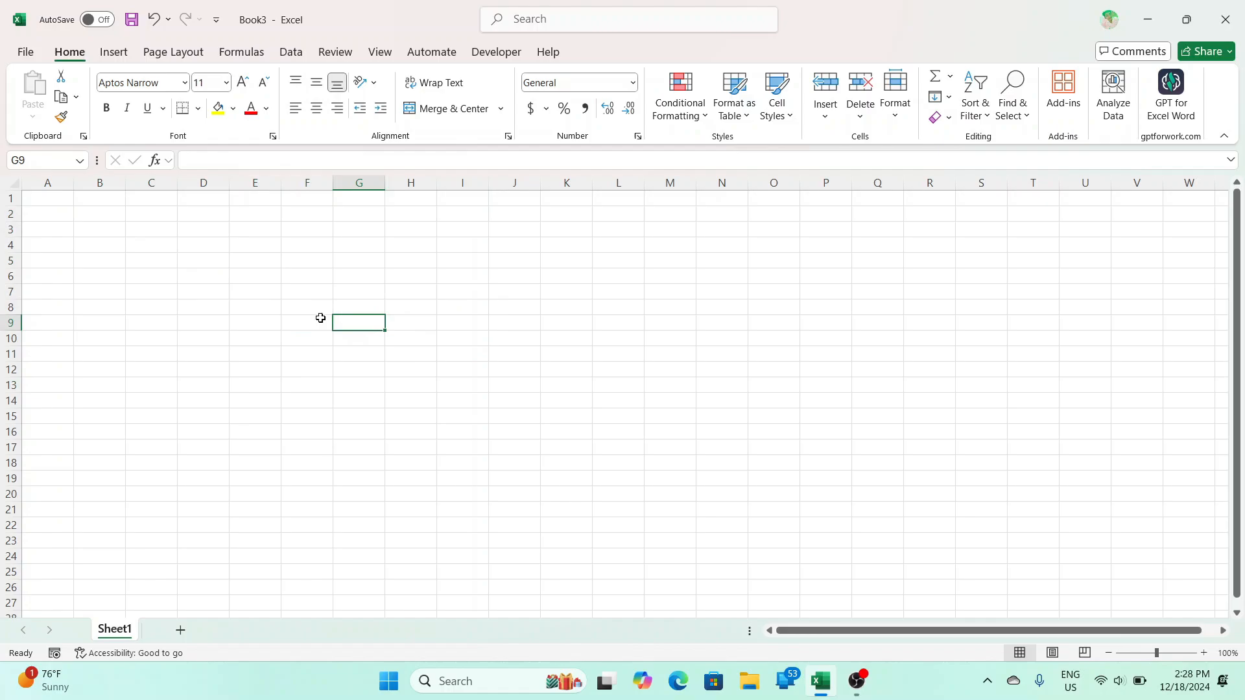
click(234, 308)
- Highlight cells E1 to E24, the whole of column E and the whole of row 5 in turn
drag(258, 193, 259, 556)
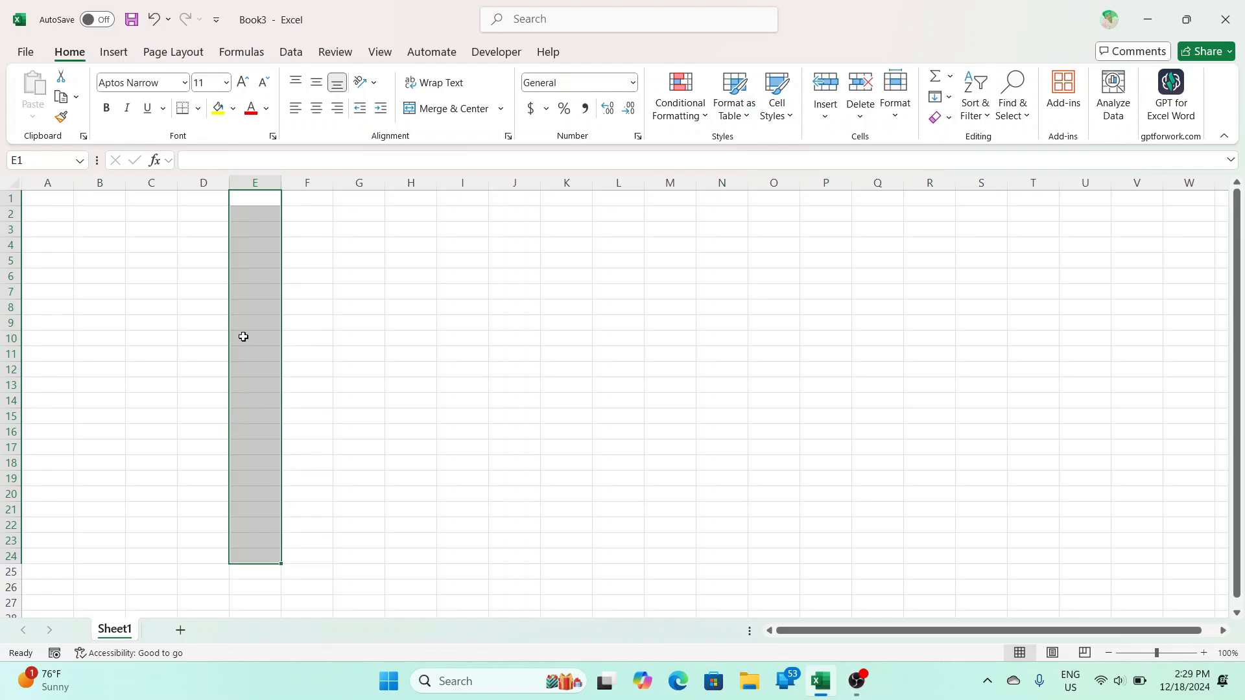
click(251, 183)
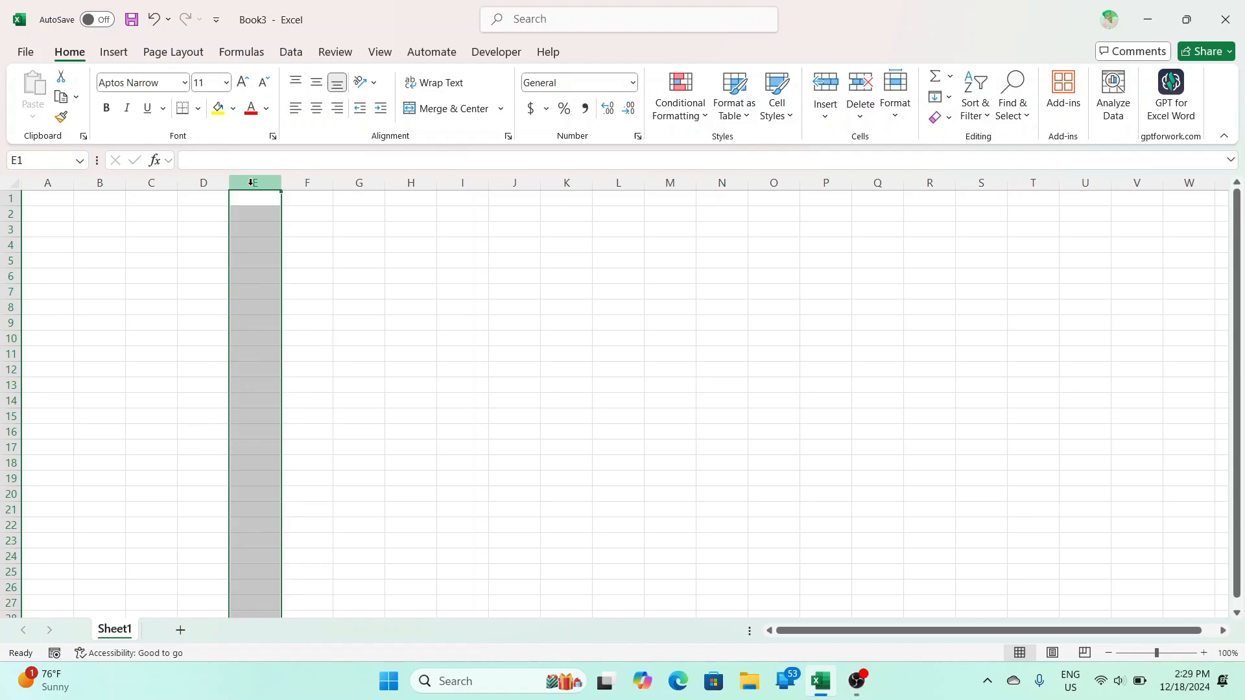
click(11, 261)
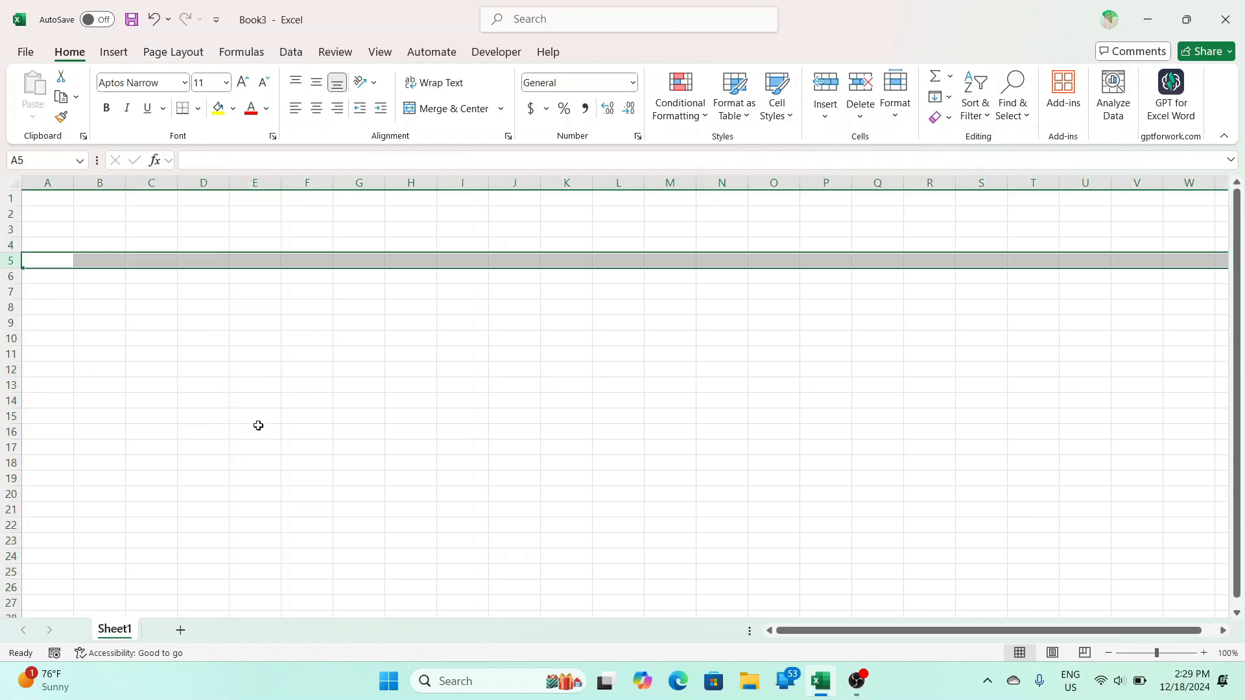
- Enlarge all columns and rows of the sheet to slightly more than twice their width and height
click(13, 183)
drag(72, 183, 143, 182)
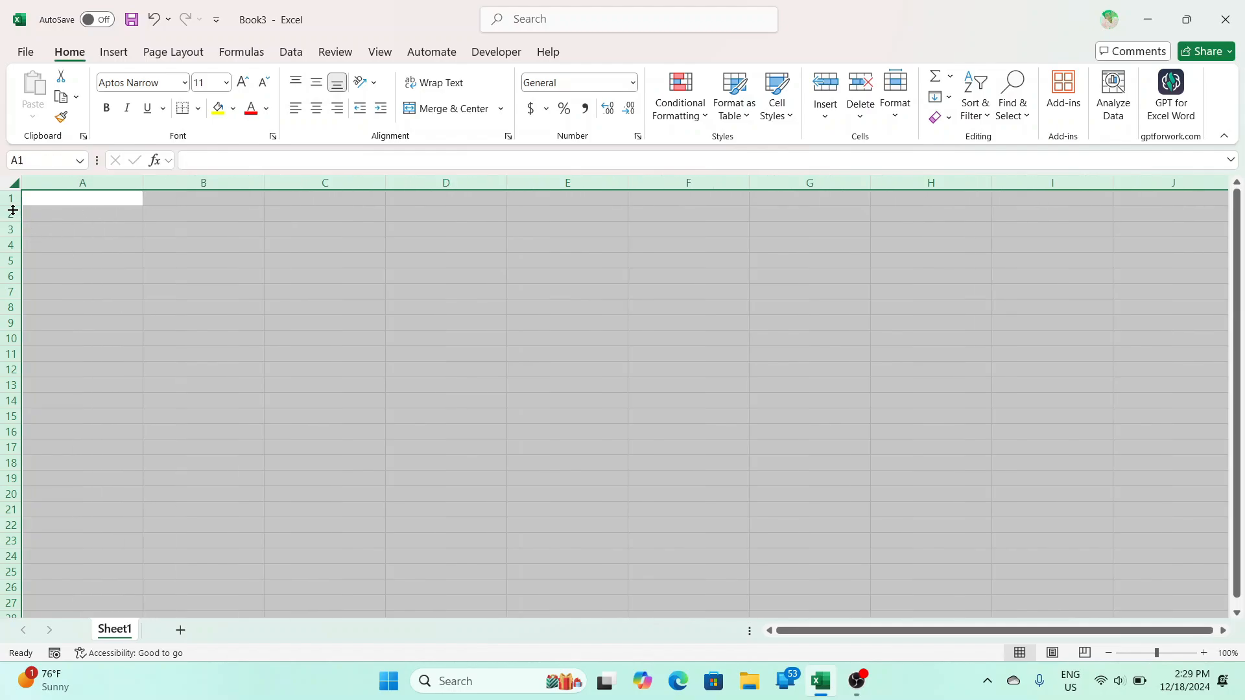
drag(13, 211, 13, 227)
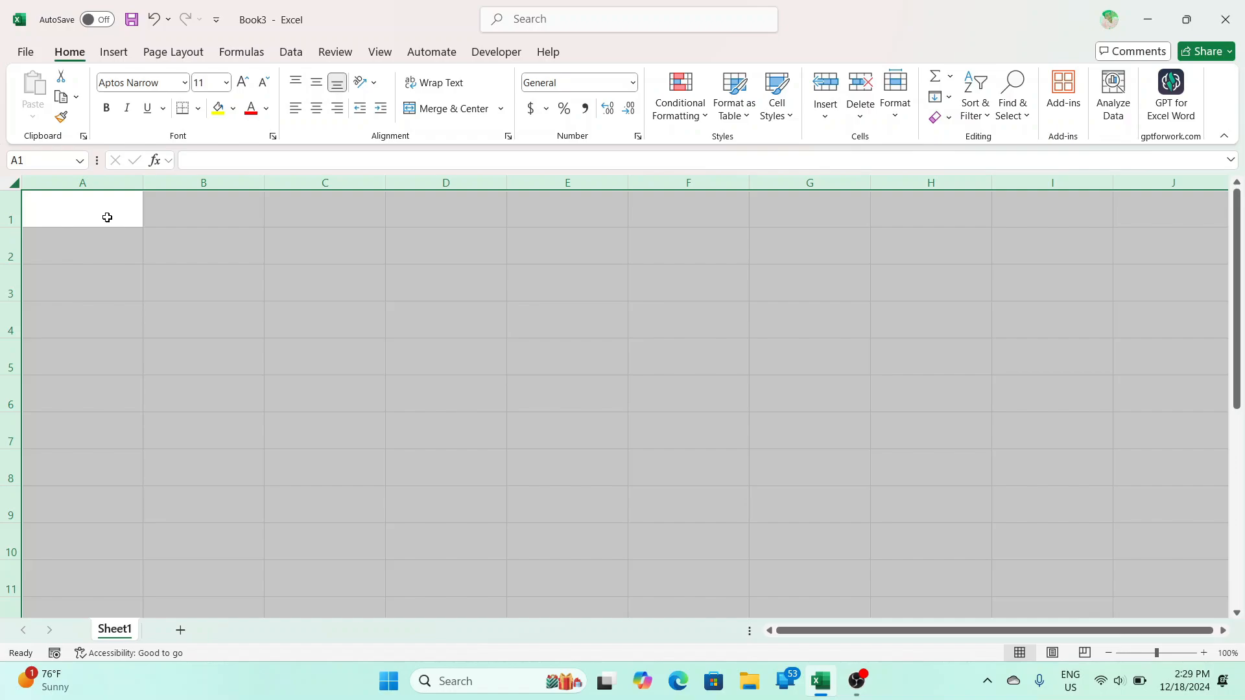
click(107, 217)
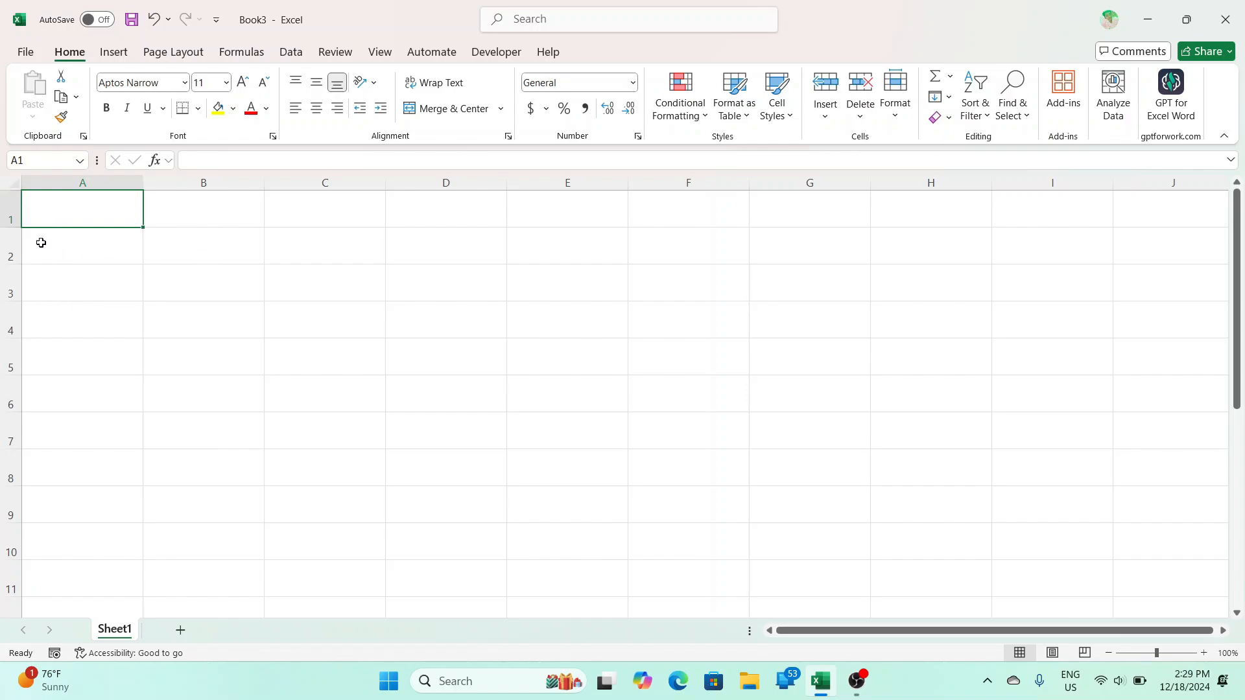
- Highlight rows 1 to 5 one after another, and finish with cell C7 selected
click(9, 218)
click(7, 246)
click(8, 279)
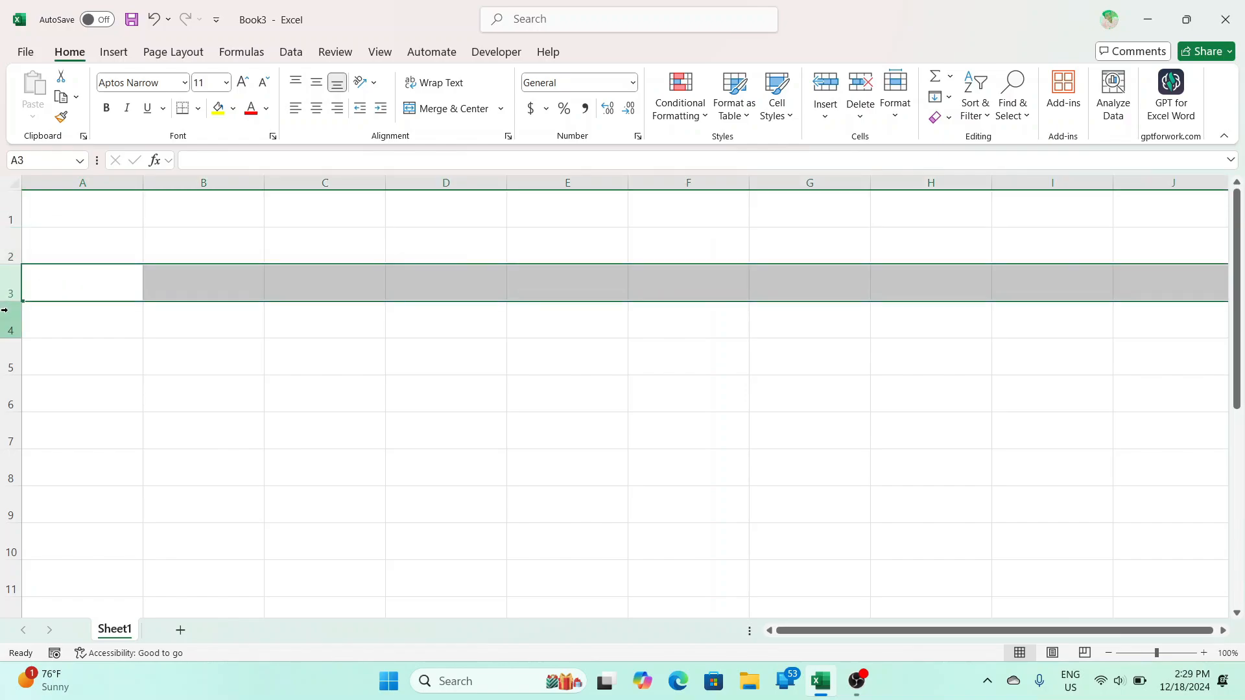
click(7, 312)
click(7, 344)
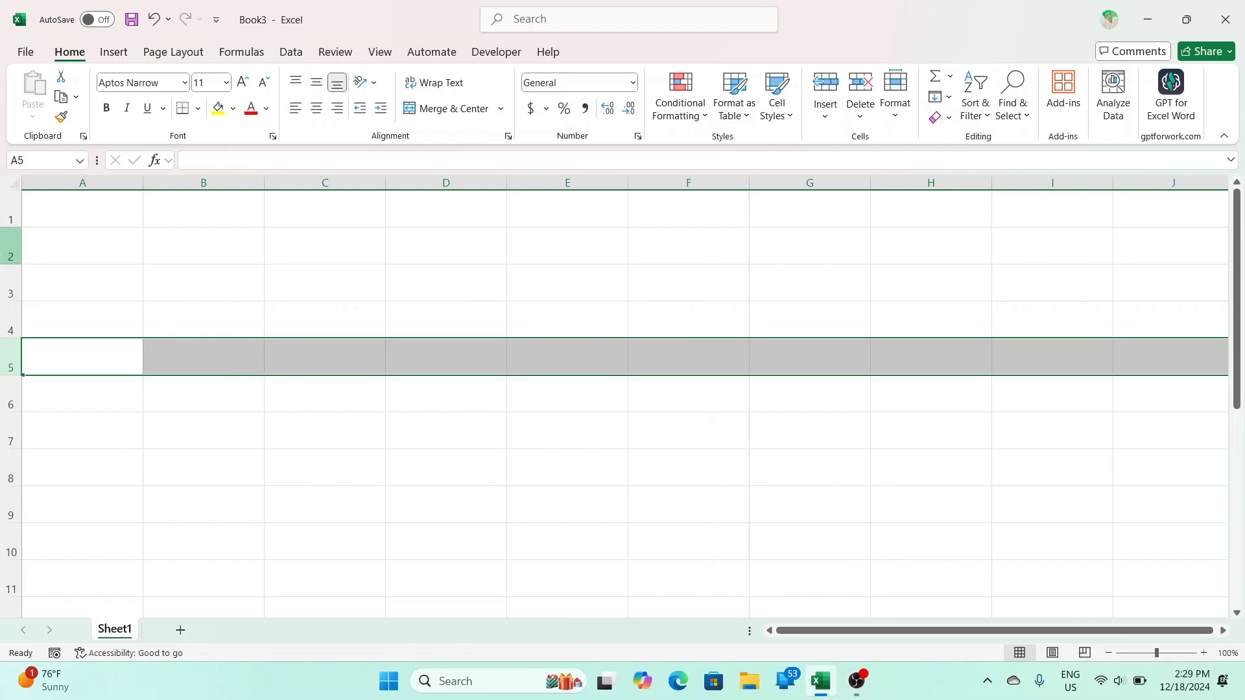
click(5, 226)
click(321, 418)
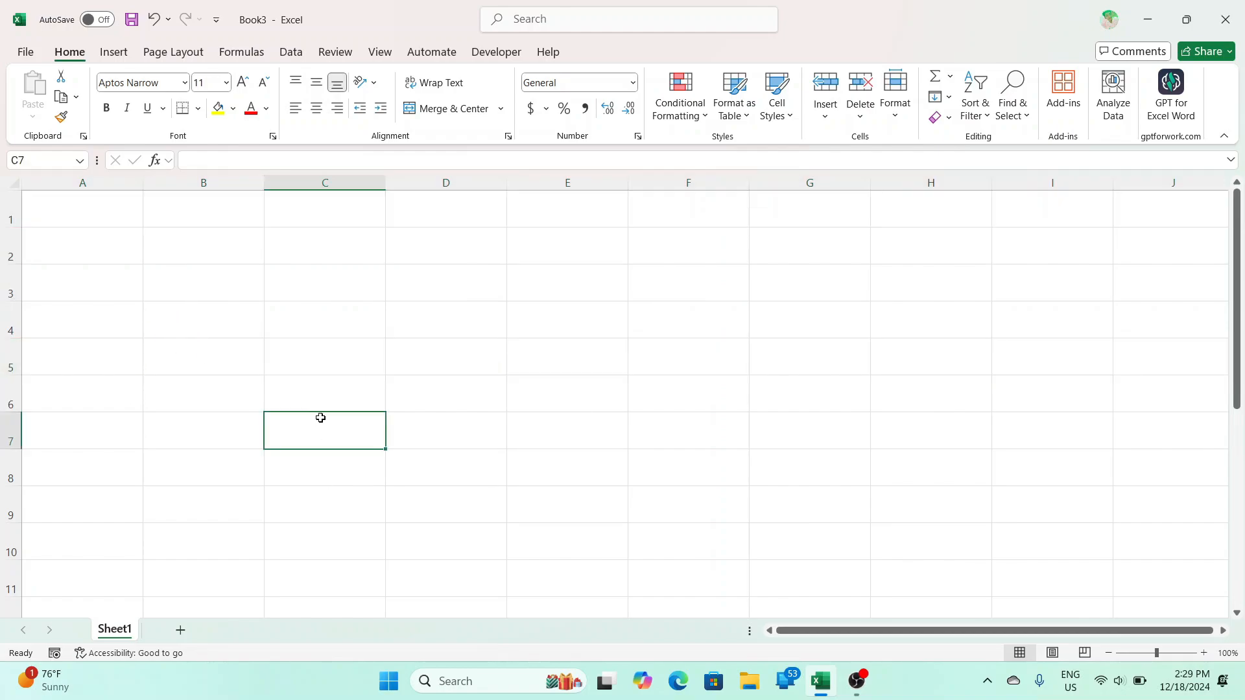
- Enter the label "row =" in cell C2 and the row count 1048576 in D2
click(317, 253)
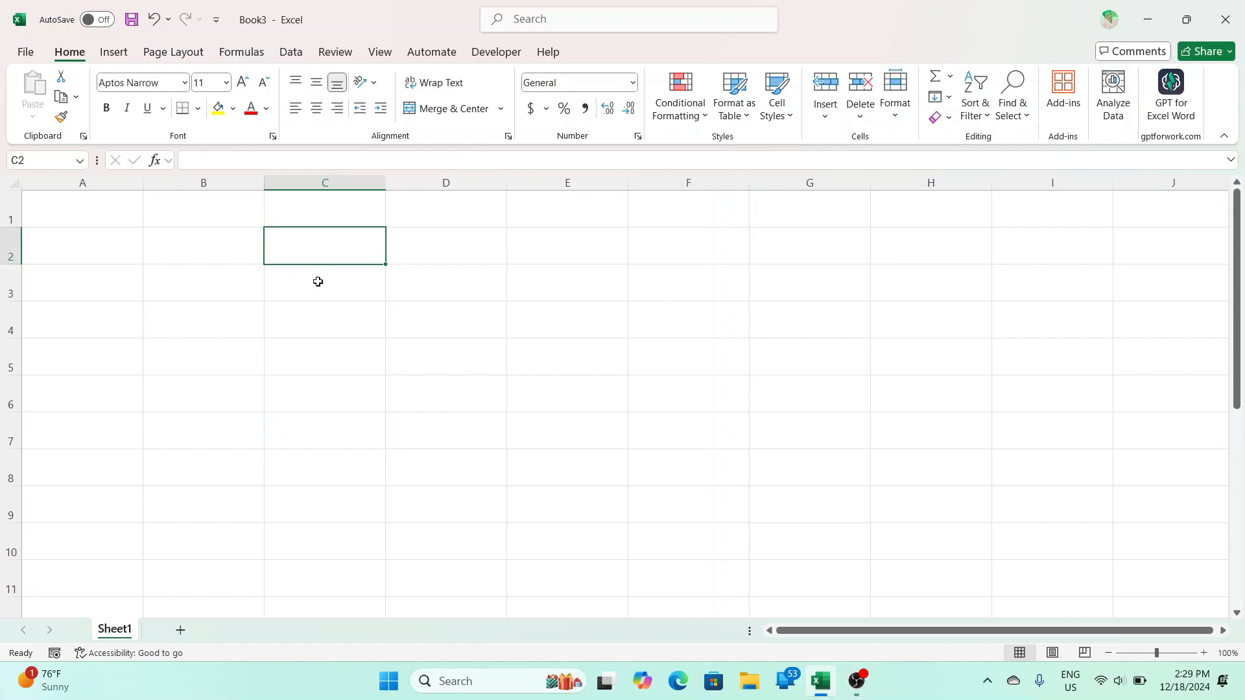
text(ro)
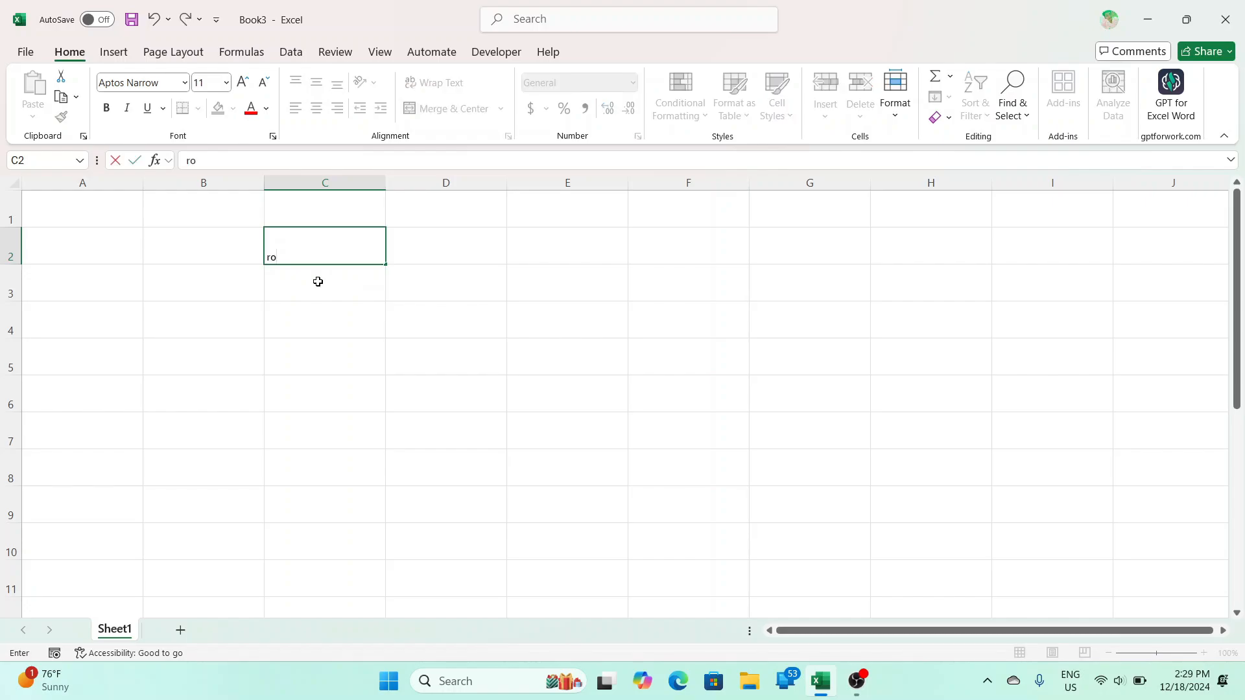
text(w =)
key(Tab)
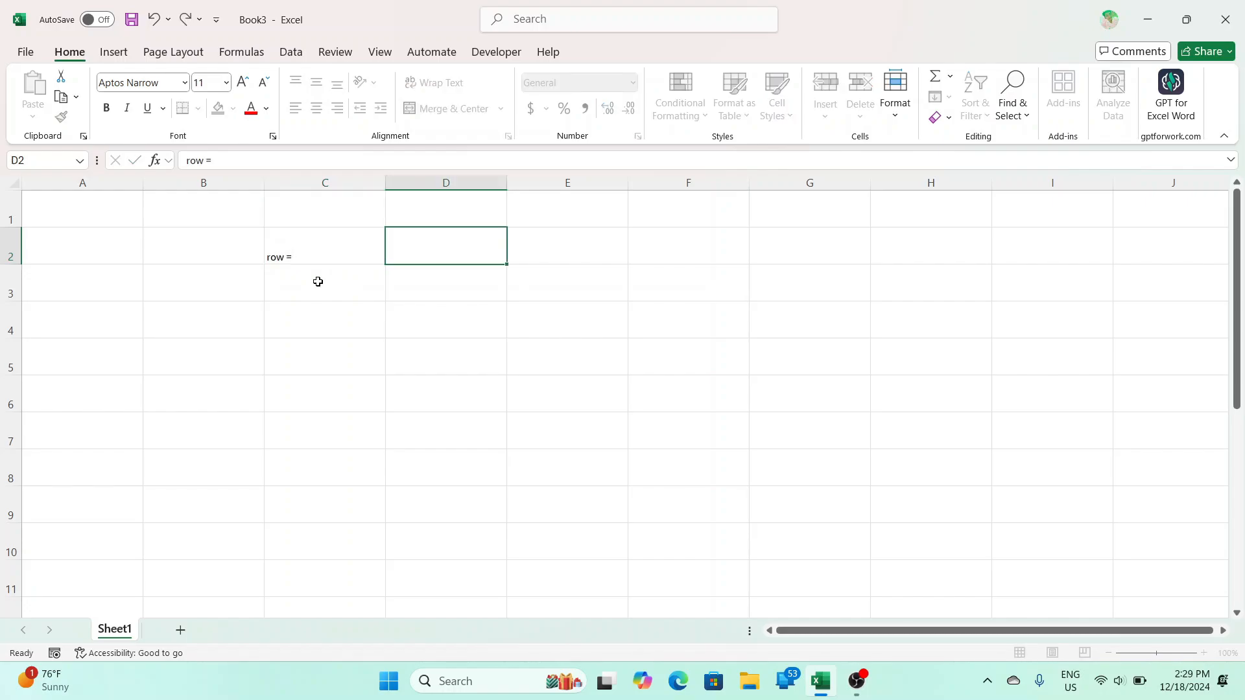
text(1048576)
key(Return)
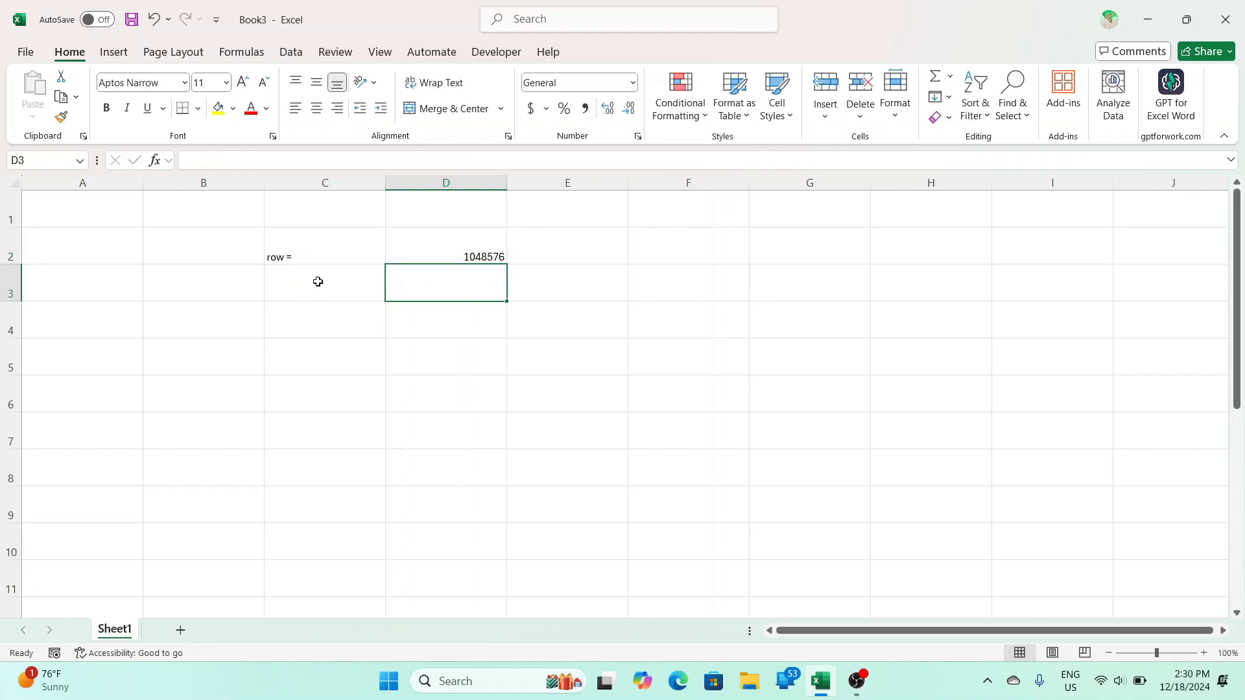
- Enter the label "column" in cell C3 and the column count 16384 in D3
click(318, 281)
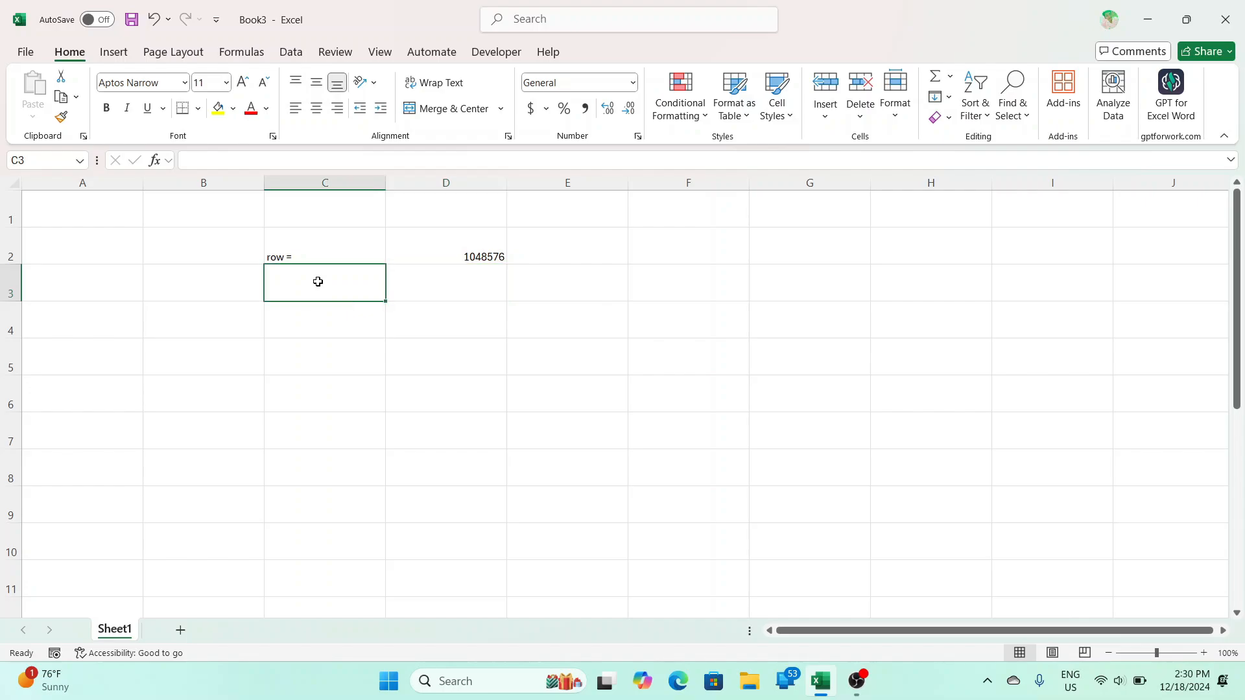
text(column)
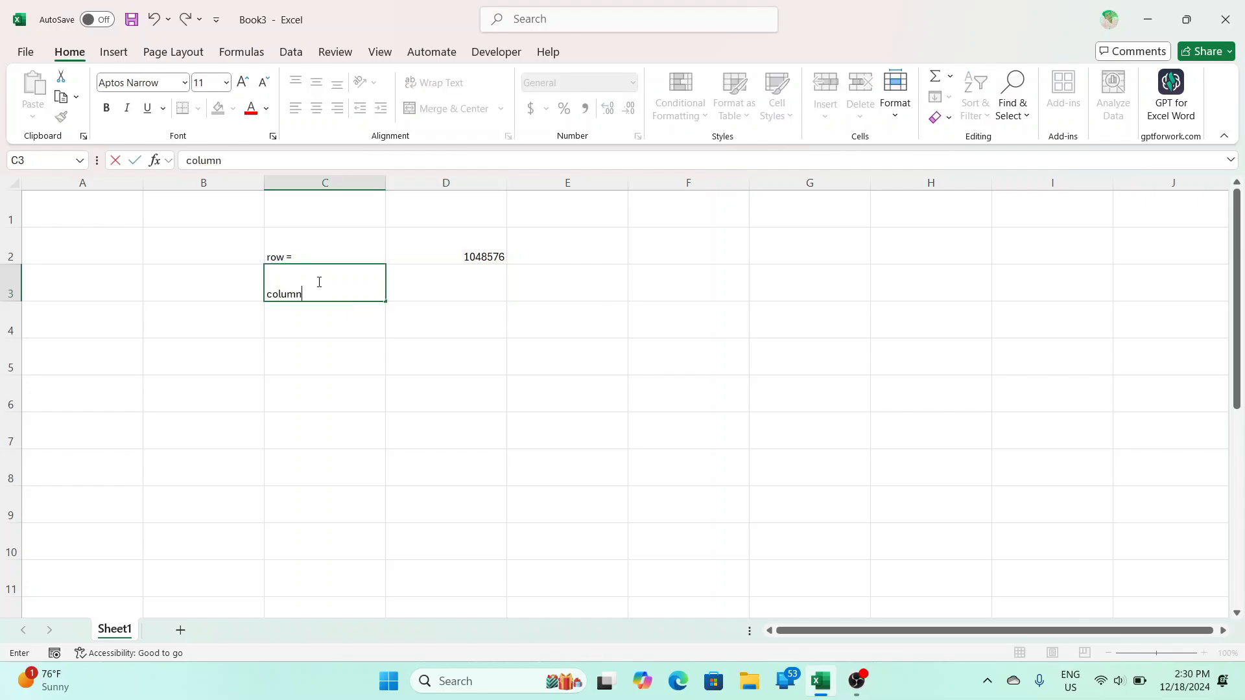
key(Tab)
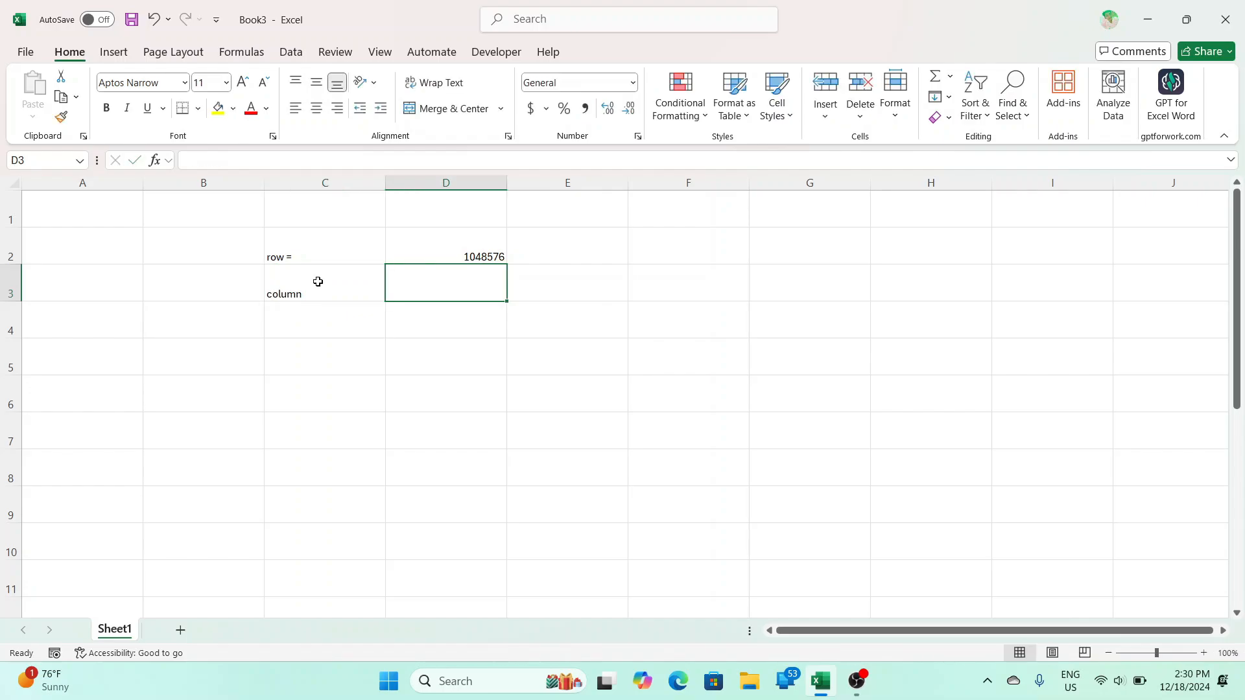
text(=)
key(BackSpace)
text(1)
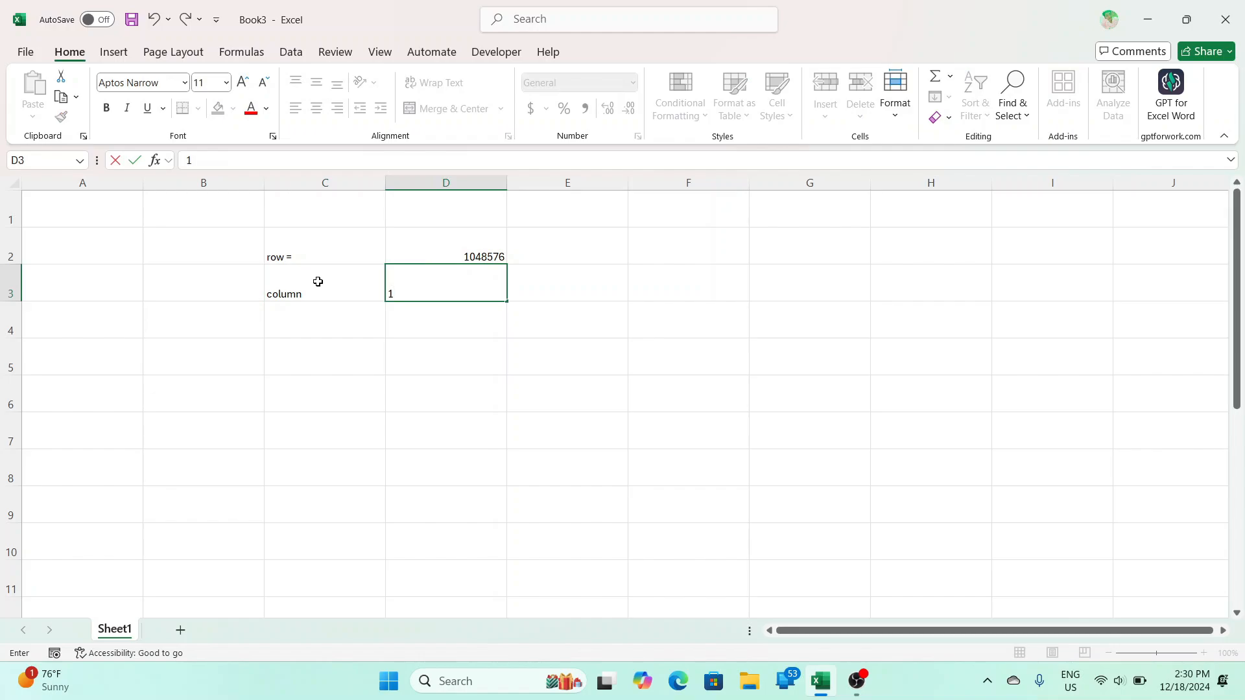
text(6384)
click(318, 281)
- Increase the font size of cells C2 to D3 to 22
drag(266, 239, 462, 292)
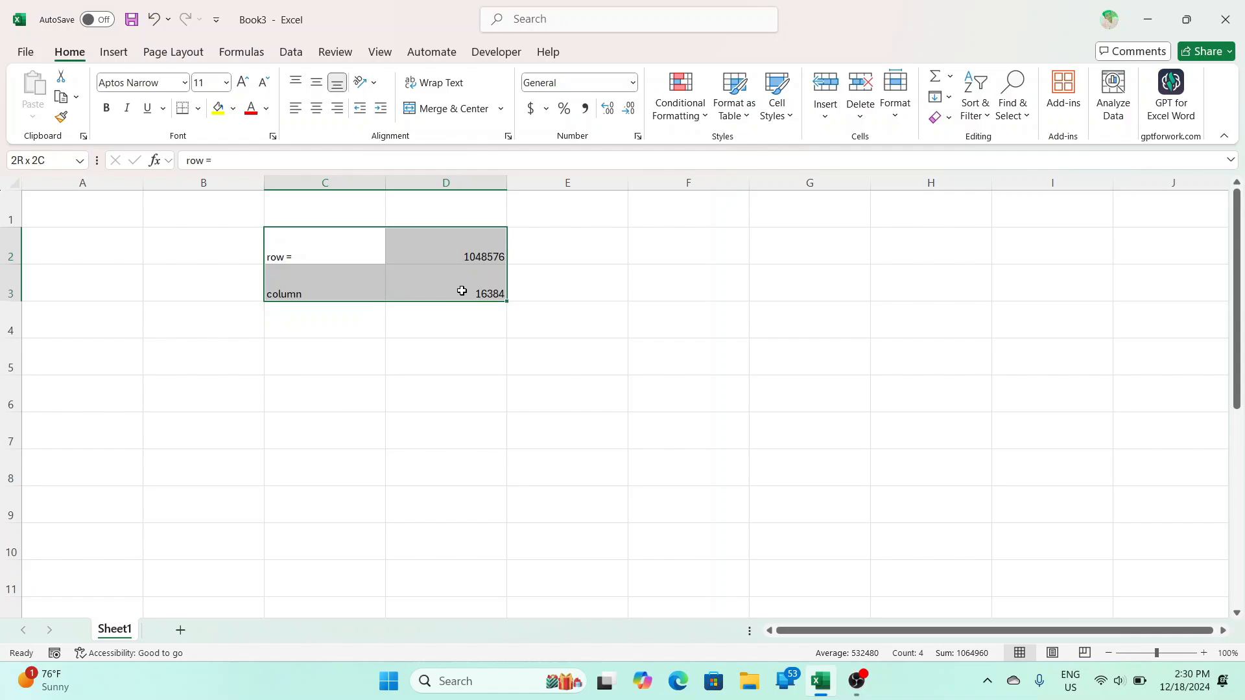
click(242, 83)
click(242, 83)
click(242, 83)
click(242, 83)
click(242, 83)
click(242, 83)
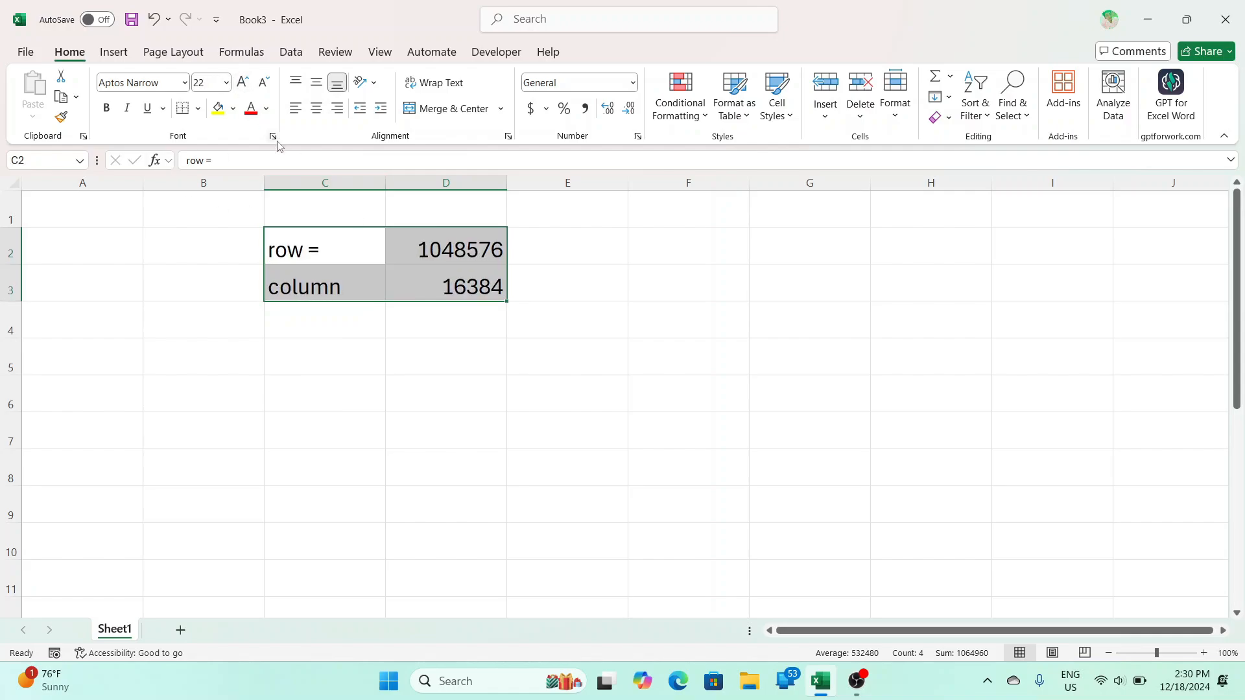
- Center cells C2 to D3 horizontally and try the vertical alignments, finishing with bottom alignment
click(316, 82)
click(318, 108)
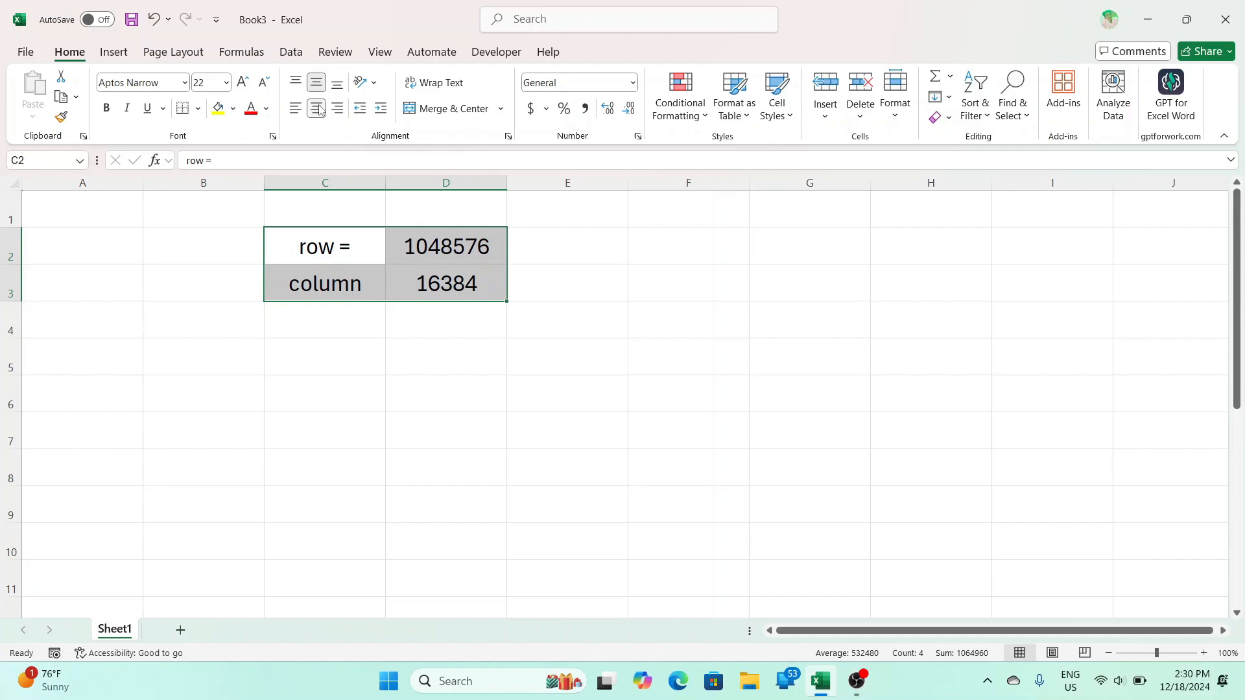
click(316, 82)
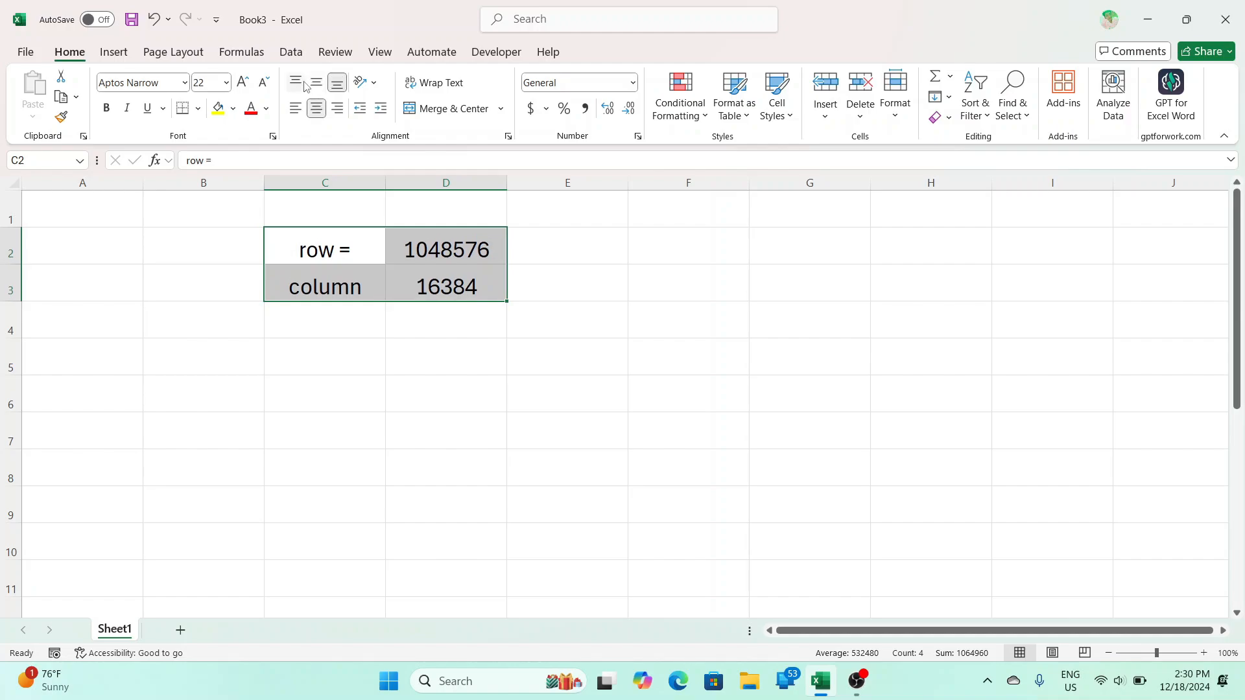
click(295, 83)
click(316, 82)
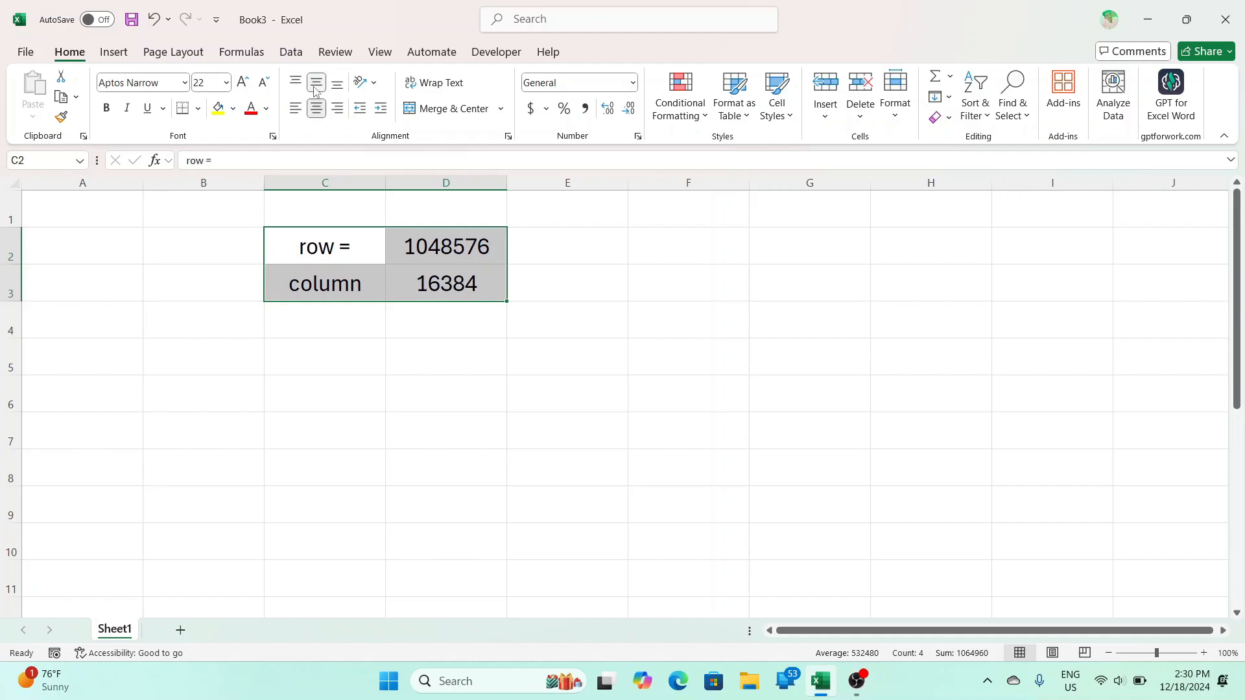
click(337, 83)
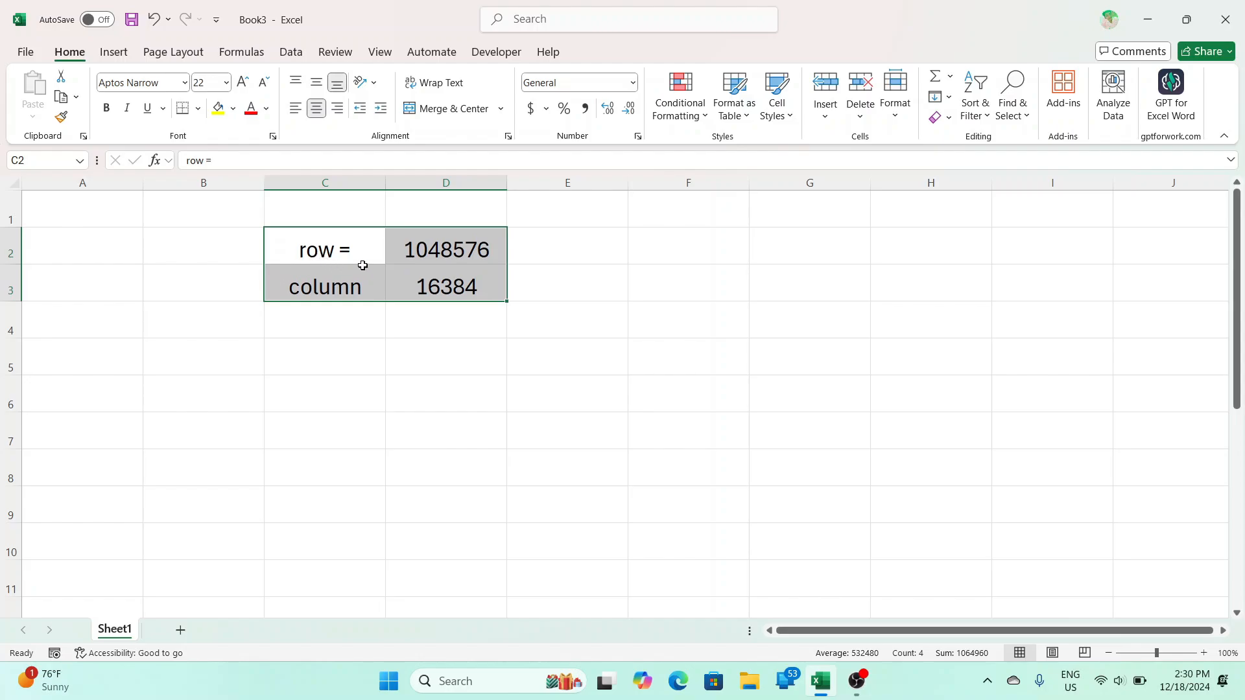
- Remove the equals sign from the label in cell C2 so that it reads "row"
click(347, 241)
double_click(355, 250)
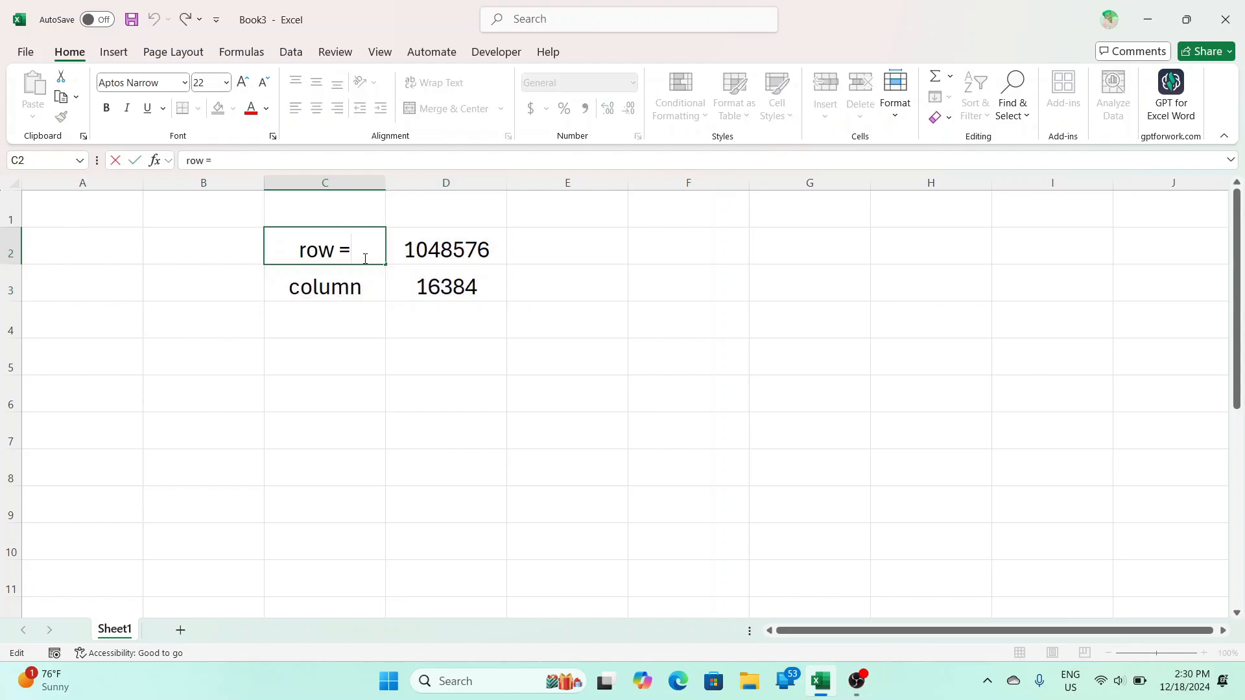
key(BackSpace)
key(Return)
click(371, 344)
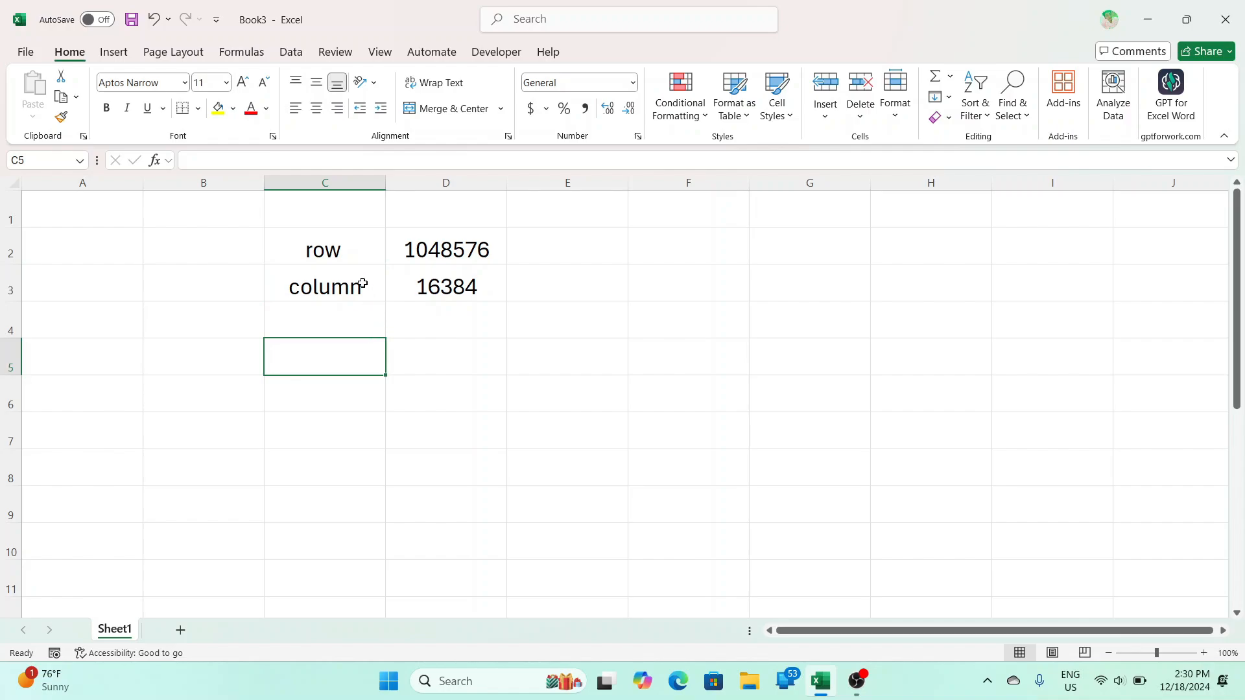
- Point out the row count in D2 and the column count in D3 by selecting each cell
drag(323, 253, 481, 225)
click(455, 259)
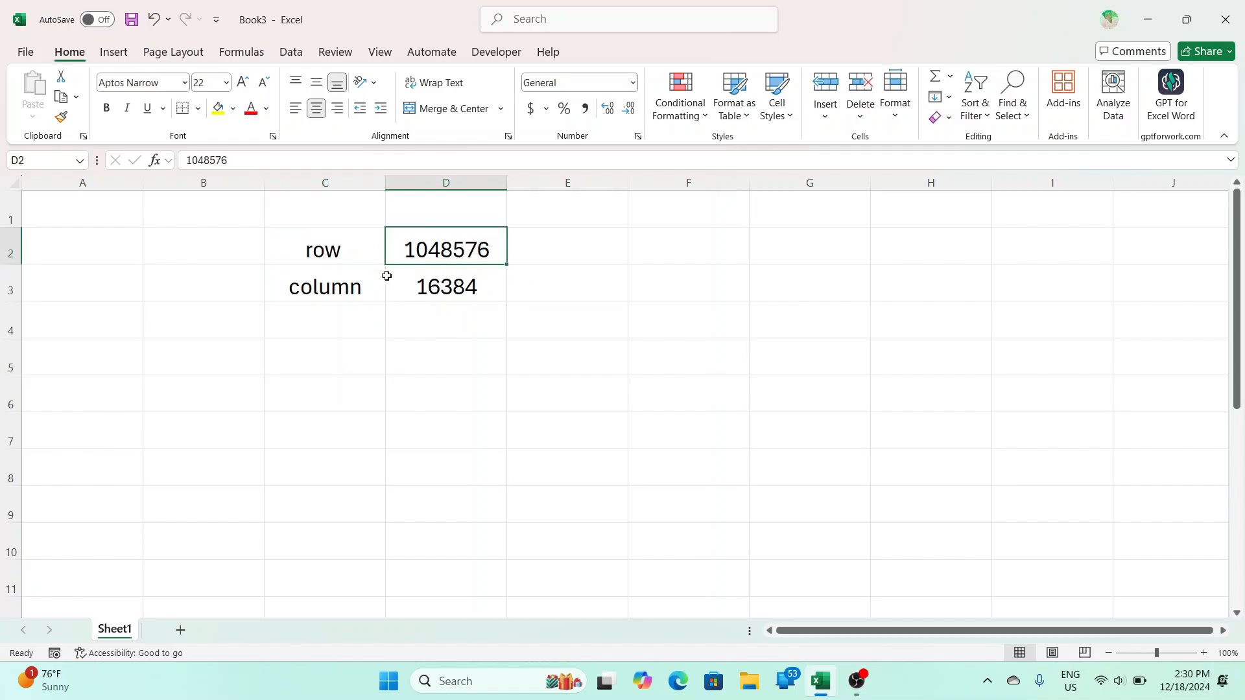
click(446, 286)
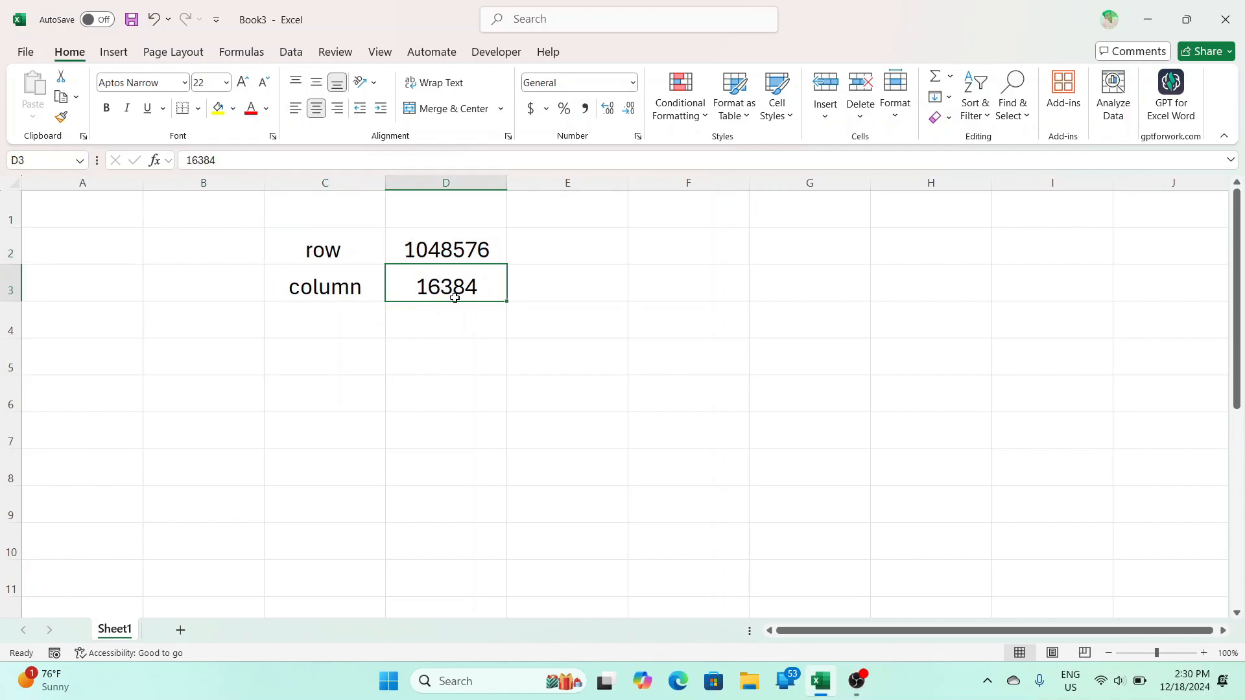
- Point out rows and columns by selecting row 3, columns A, B and C, and row 2 in turn
click(11, 289)
click(96, 183)
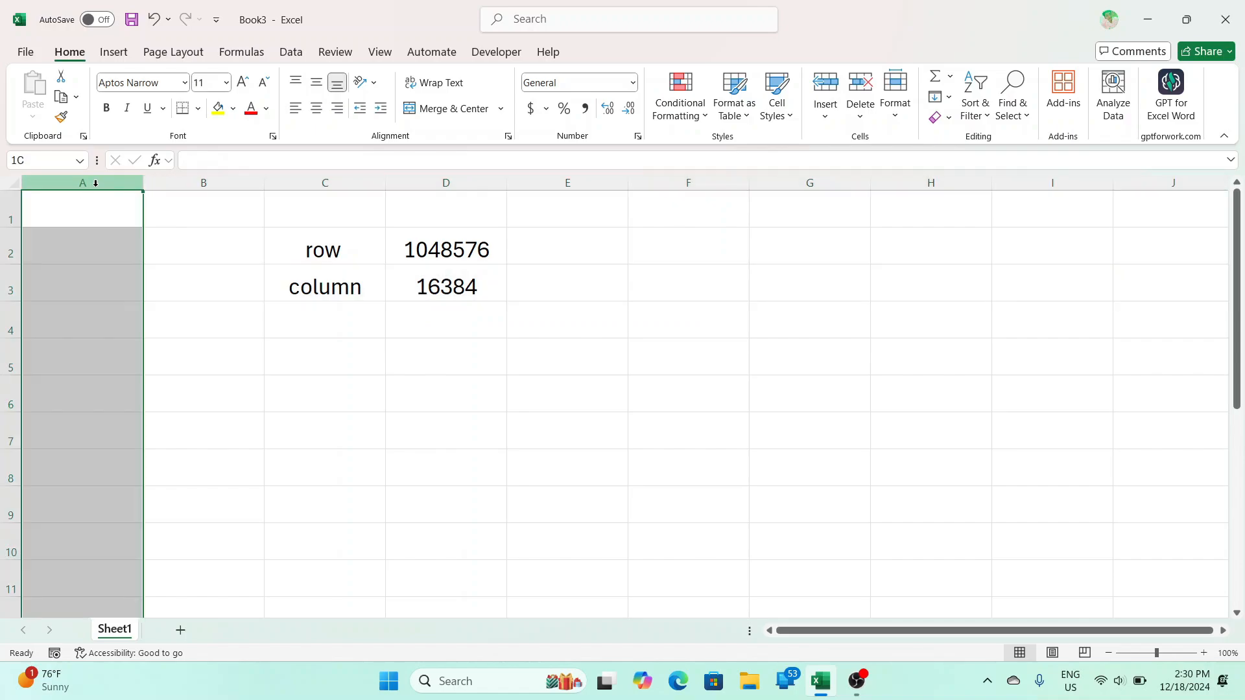
click(208, 184)
click(291, 185)
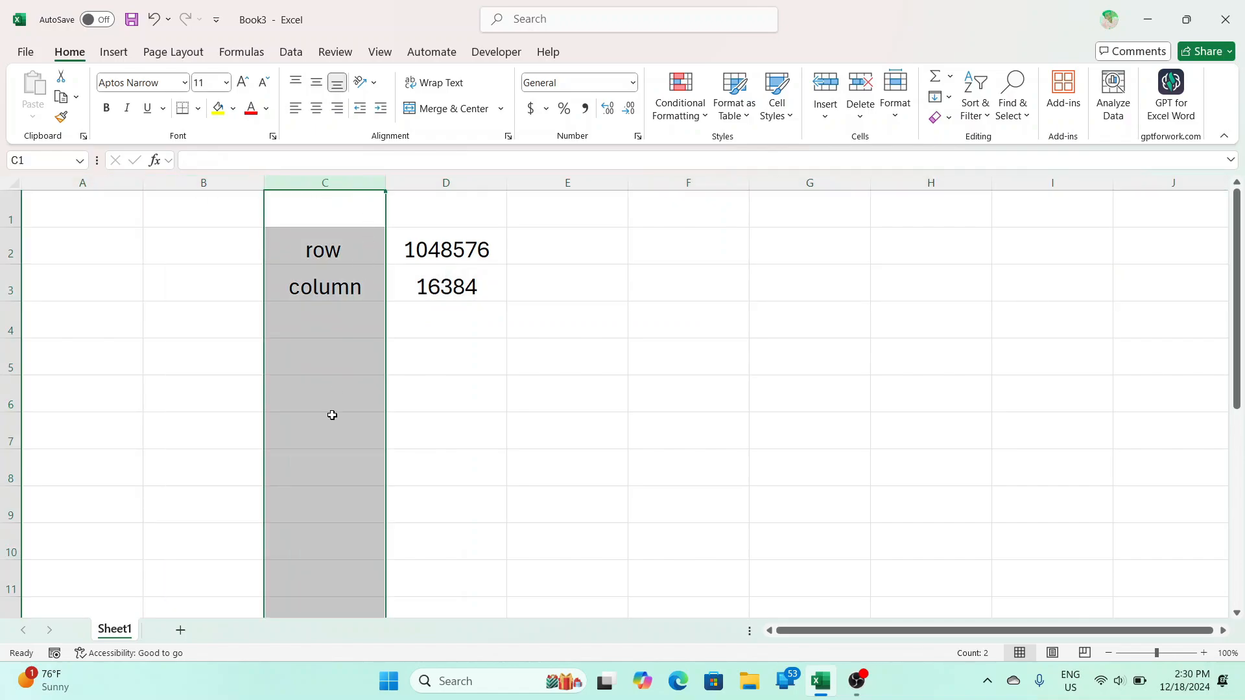
click(9, 251)
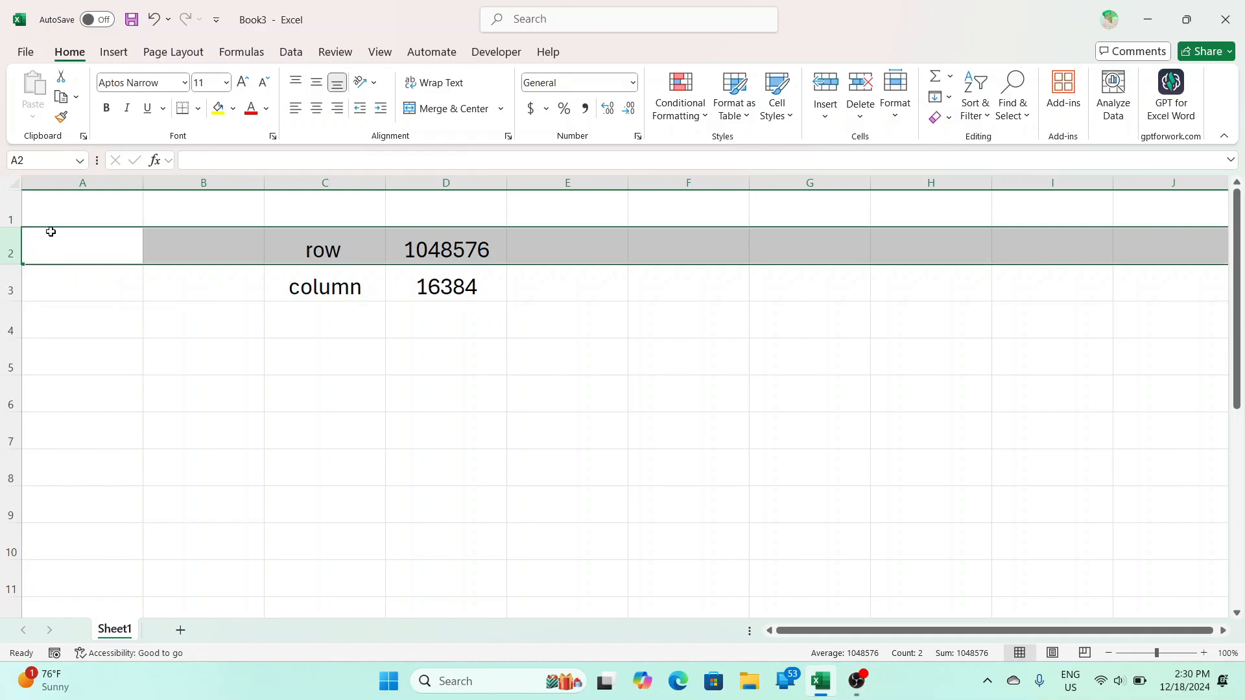
click(67, 217)
- Clear the row and column labels and their counts from cells C2 to D3
click(276, 242)
drag(276, 242, 515, 373)
key(Delete)
click(256, 289)
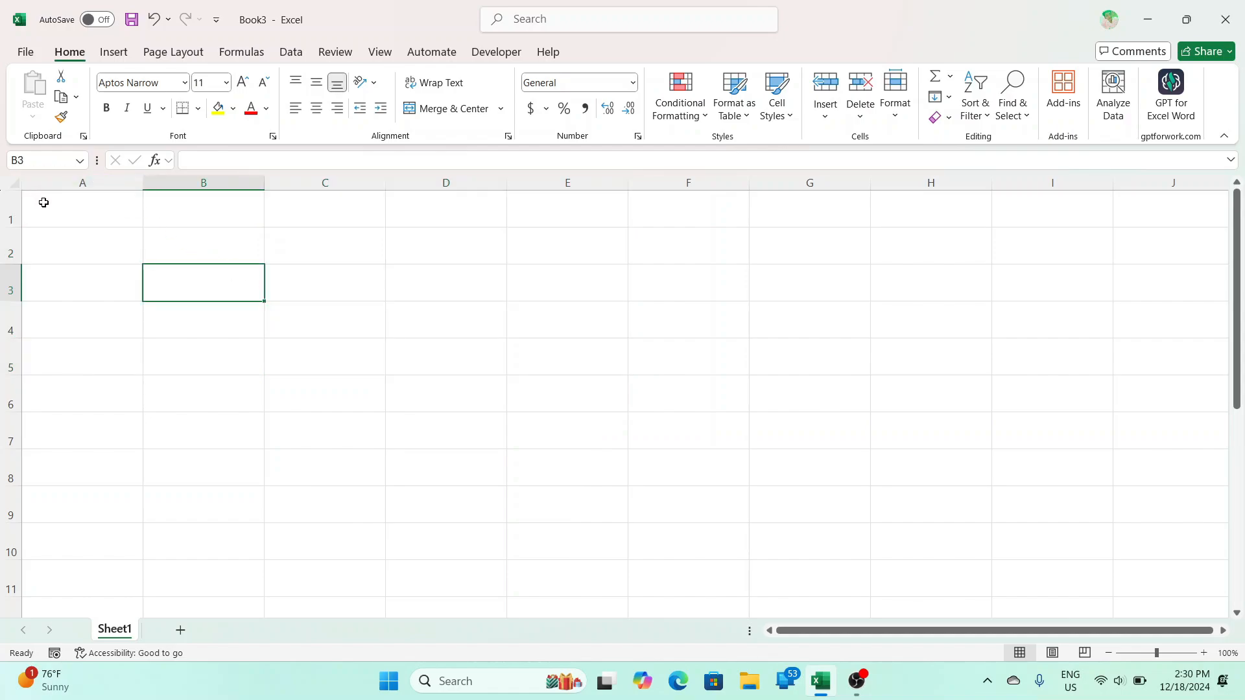
- Demonstrate selecting columns A to E together, and widen column D alone by about half
drag(39, 182, 544, 198)
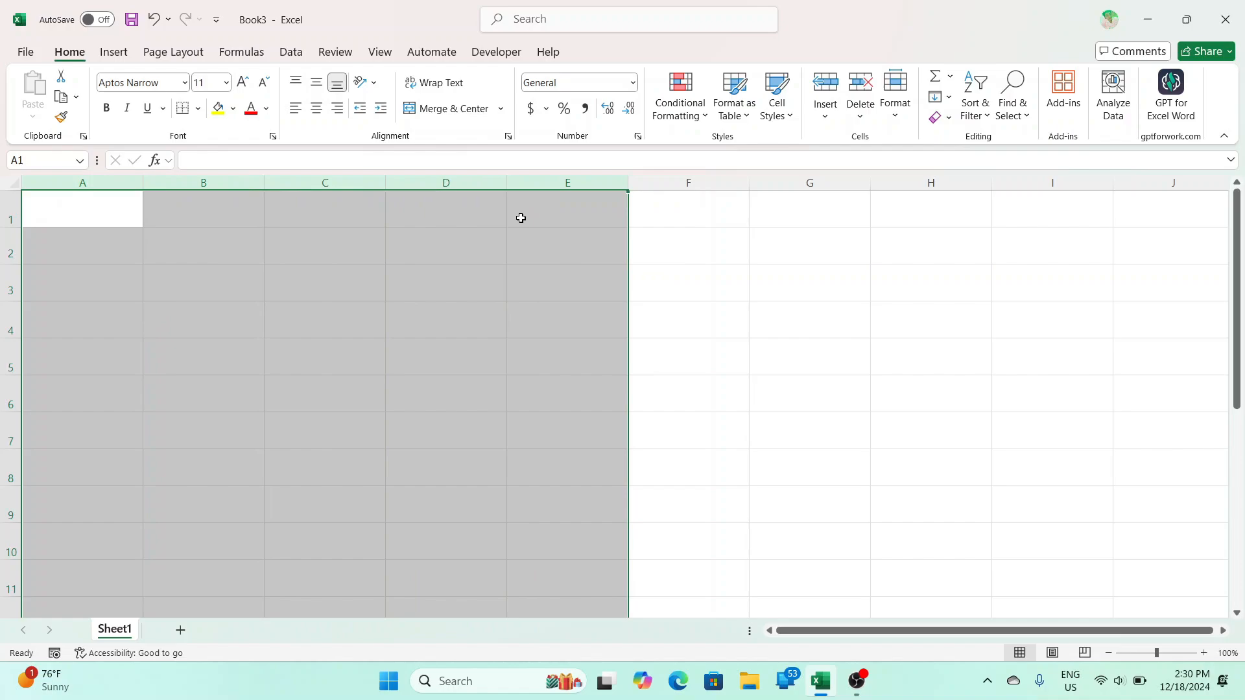
click(446, 267)
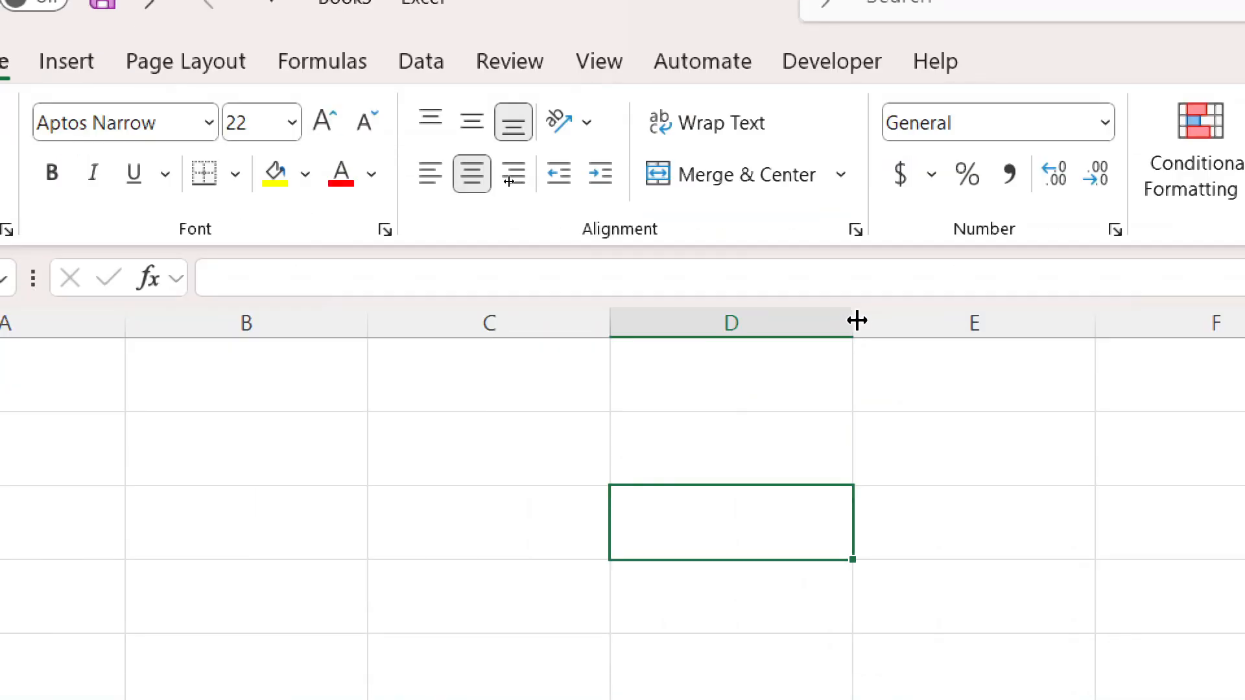
click(857, 321)
click(855, 322)
drag(854, 322, 967, 363)
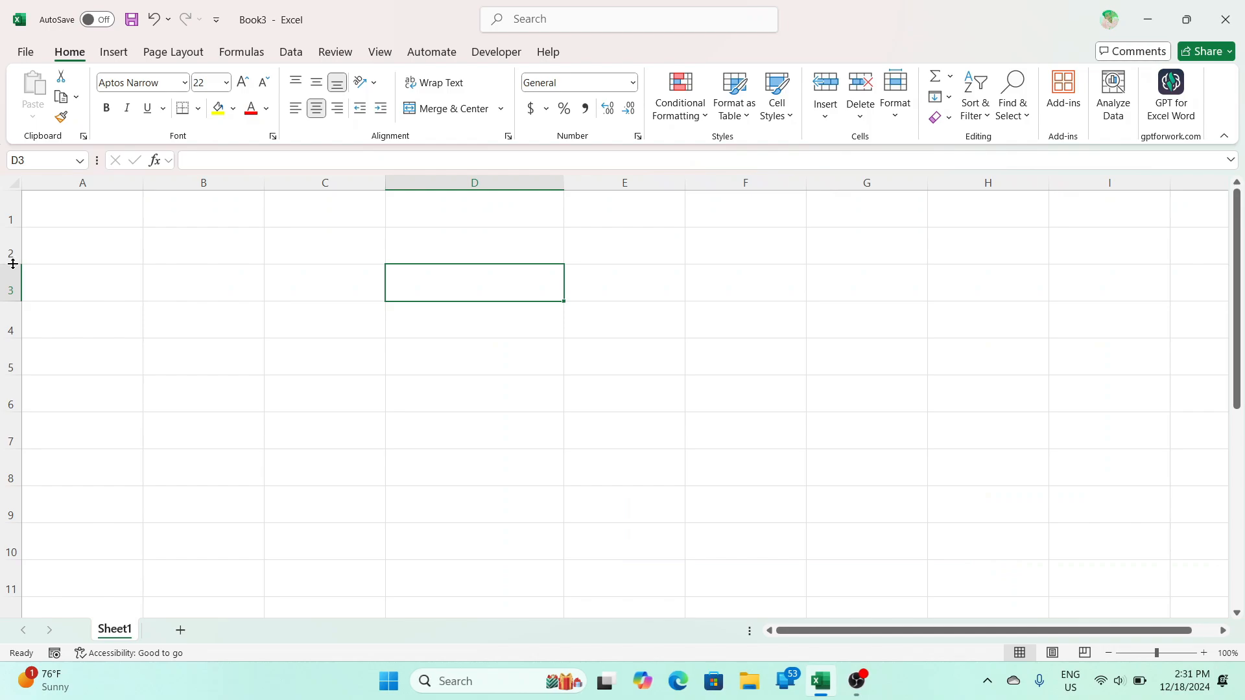
- Increase the height of row 2 to more than three times that of the other rows
drag(13, 264, 14, 353)
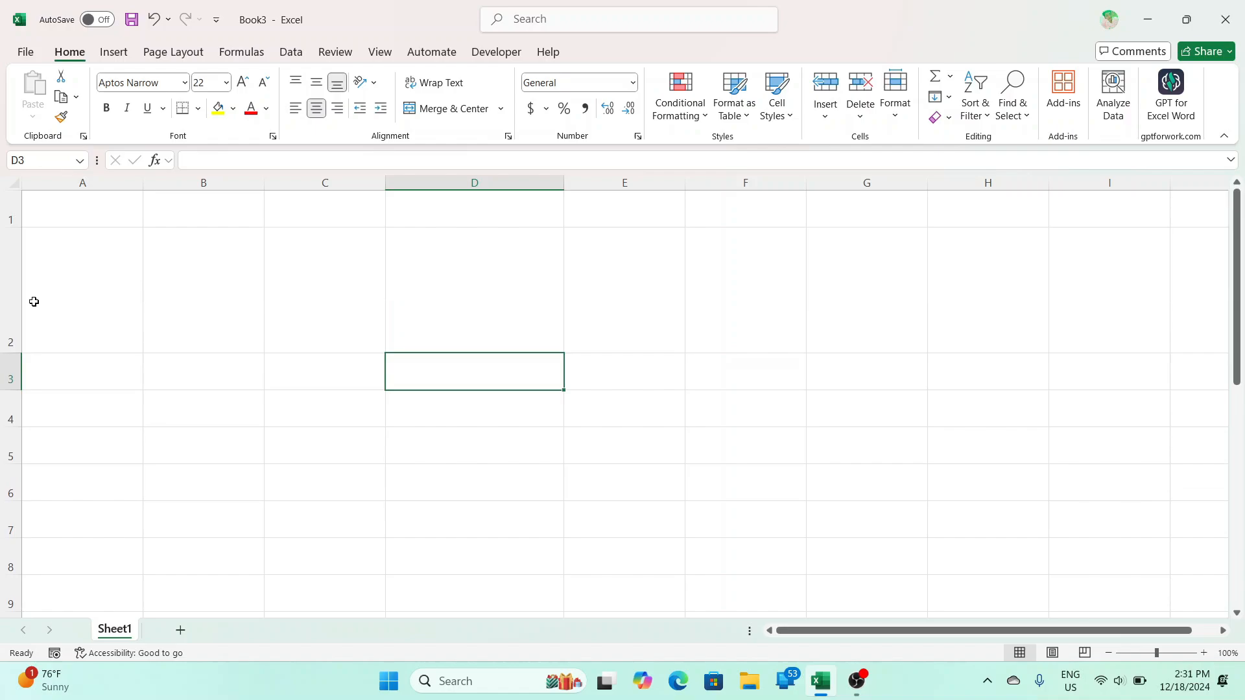
click(33, 302)
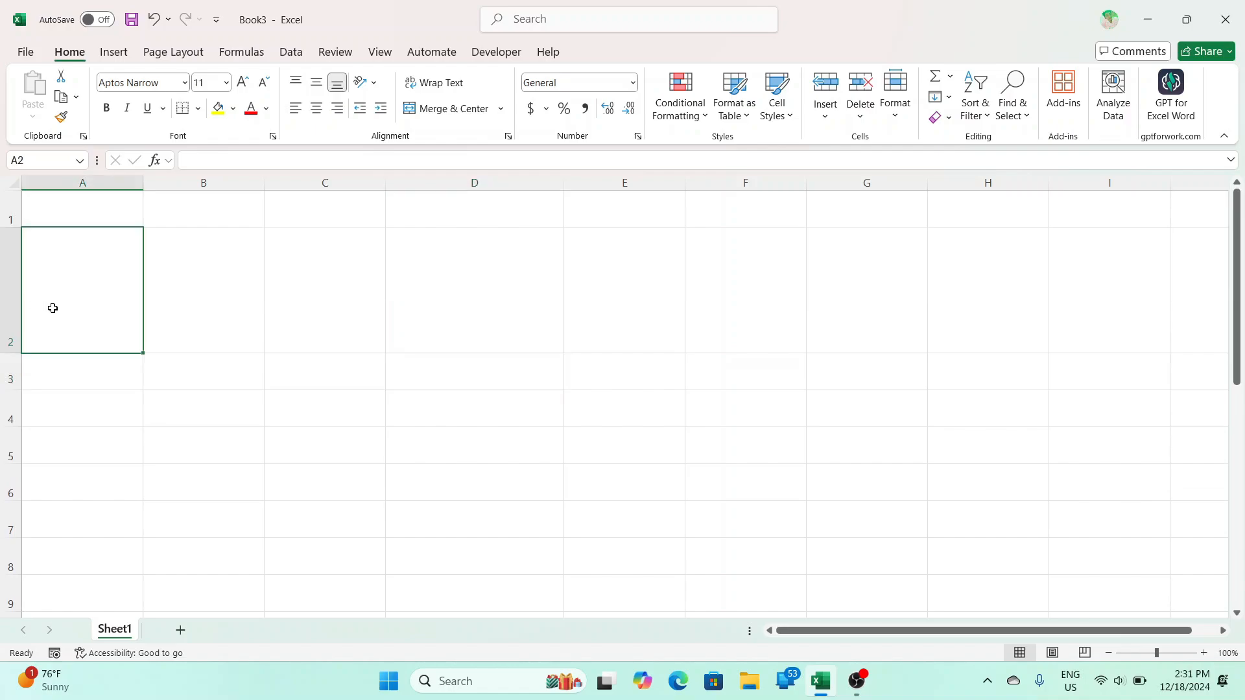
click(508, 232)
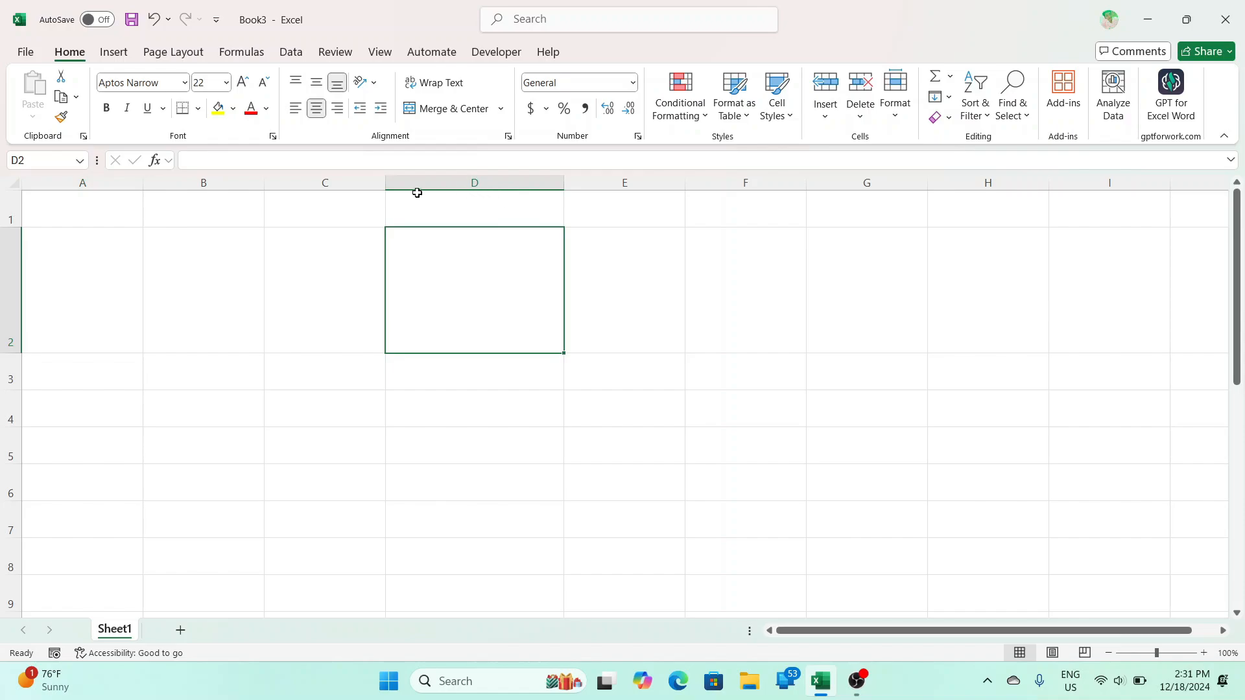
- Select the whole sheet and resize it uniformly, with columns about twice as wide as column A and slightly taller rows
click(13, 184)
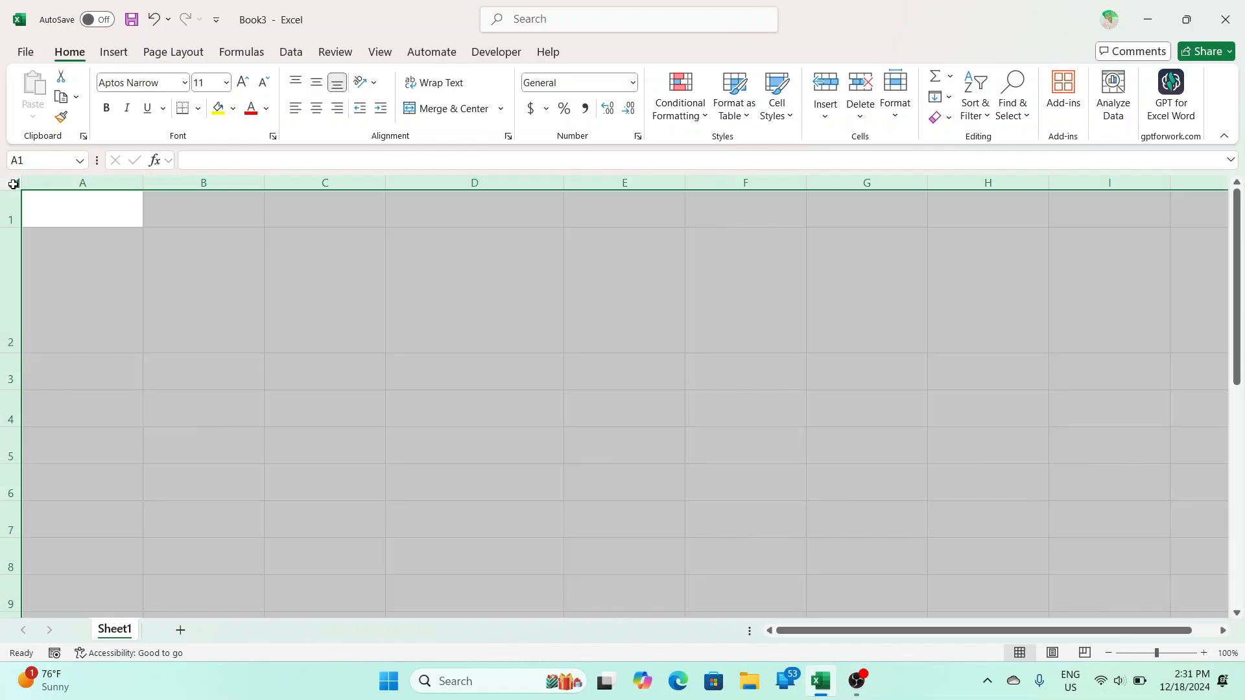
drag(143, 183, 269, 183)
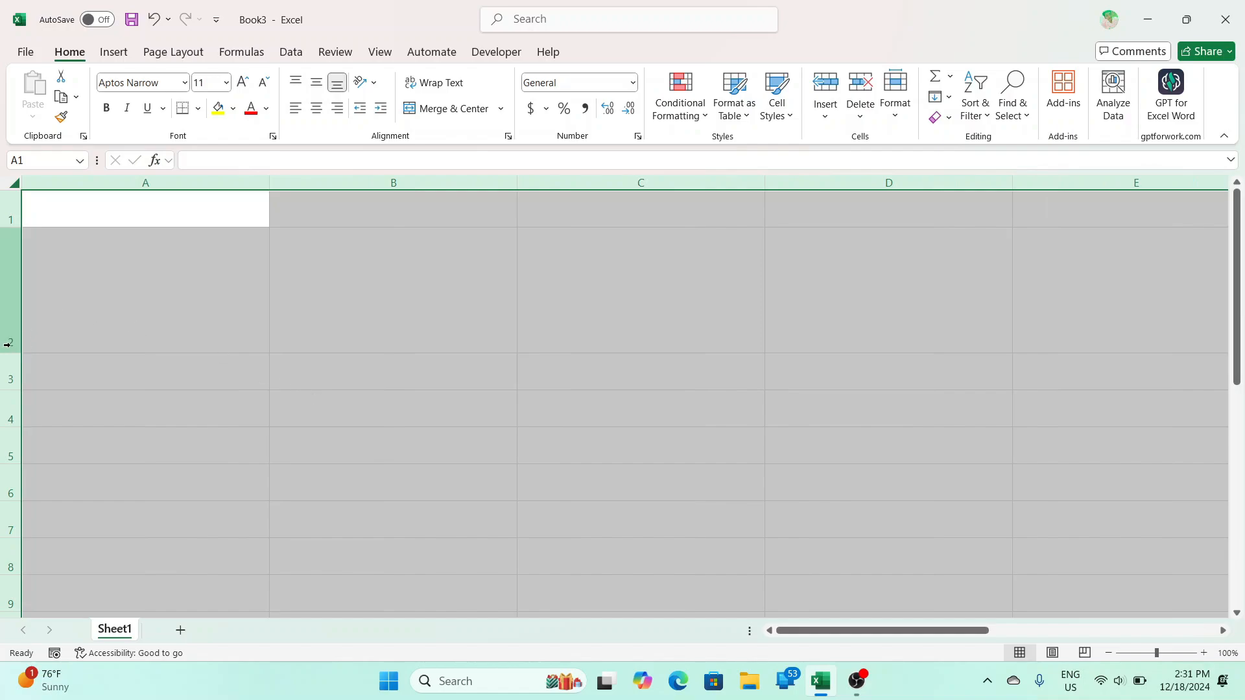
drag(11, 354, 14, 276)
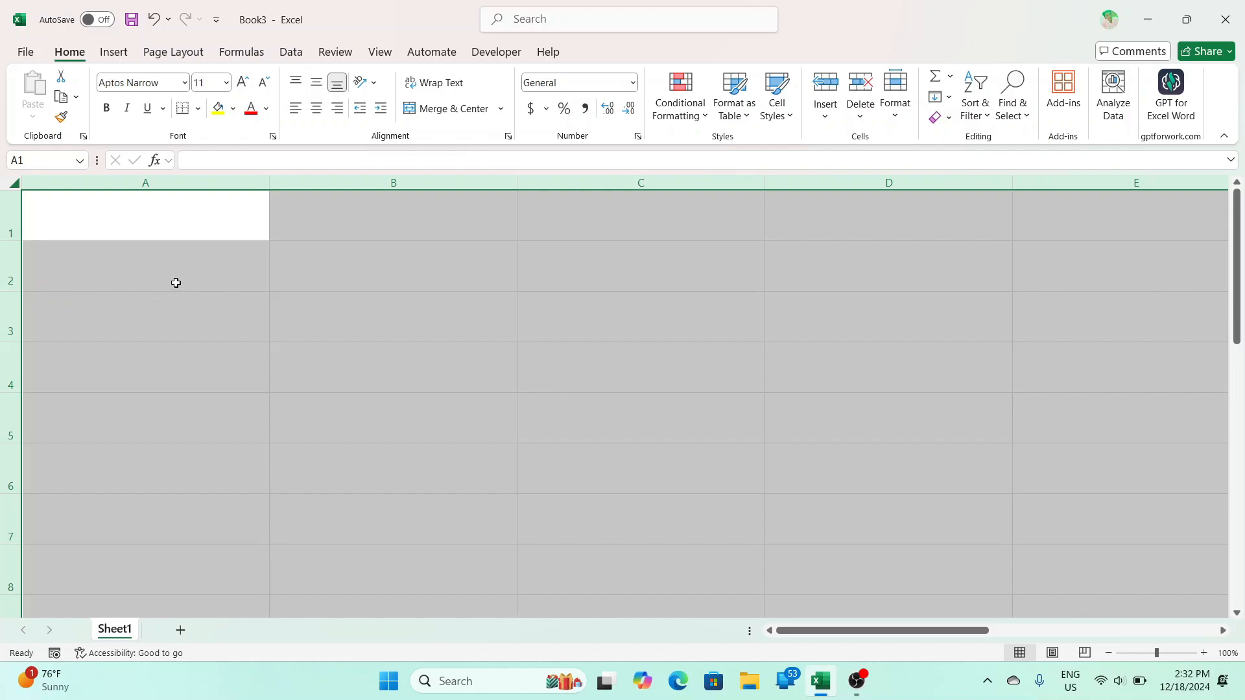
click(229, 299)
click(403, 392)
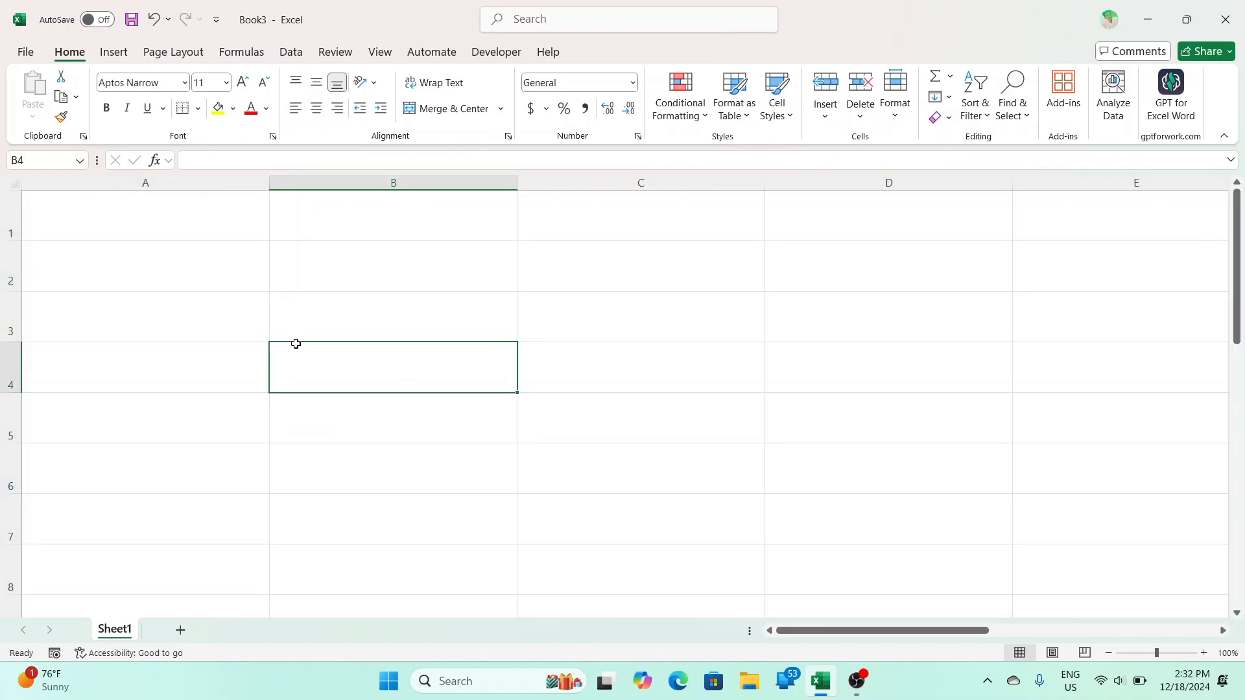
click(430, 320)
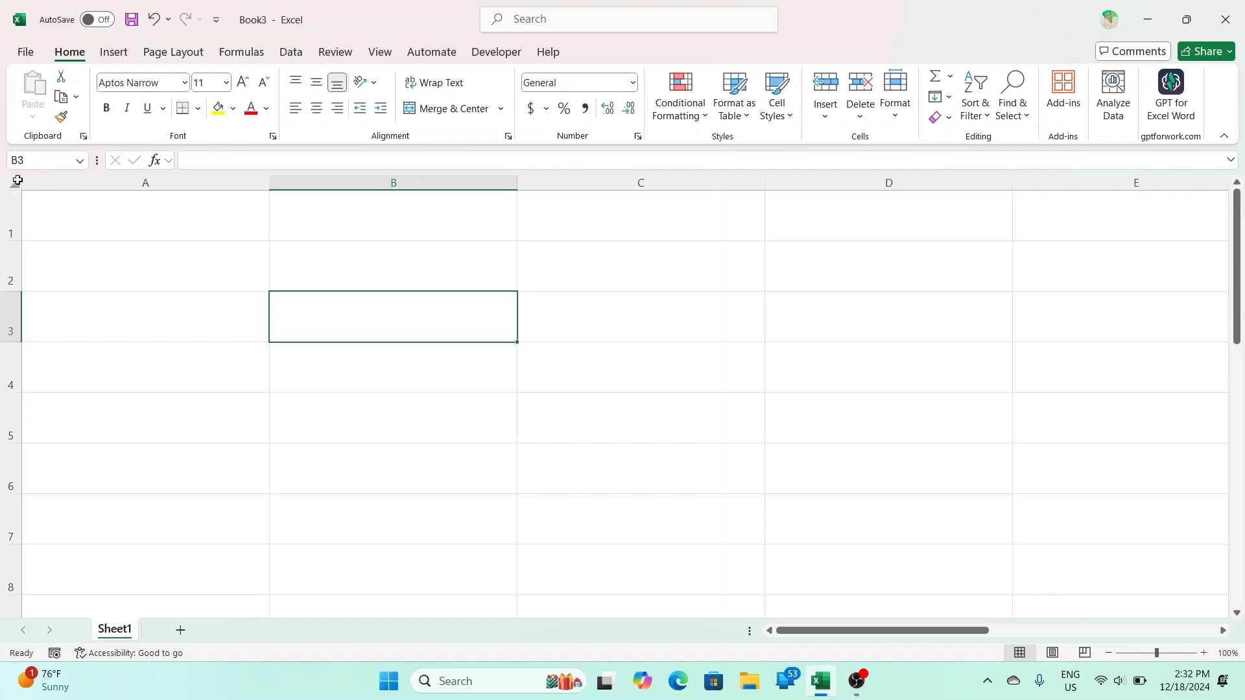
- Apply All Borders to every cell of the sheet and select a few cells to inspect the lines
click(15, 183)
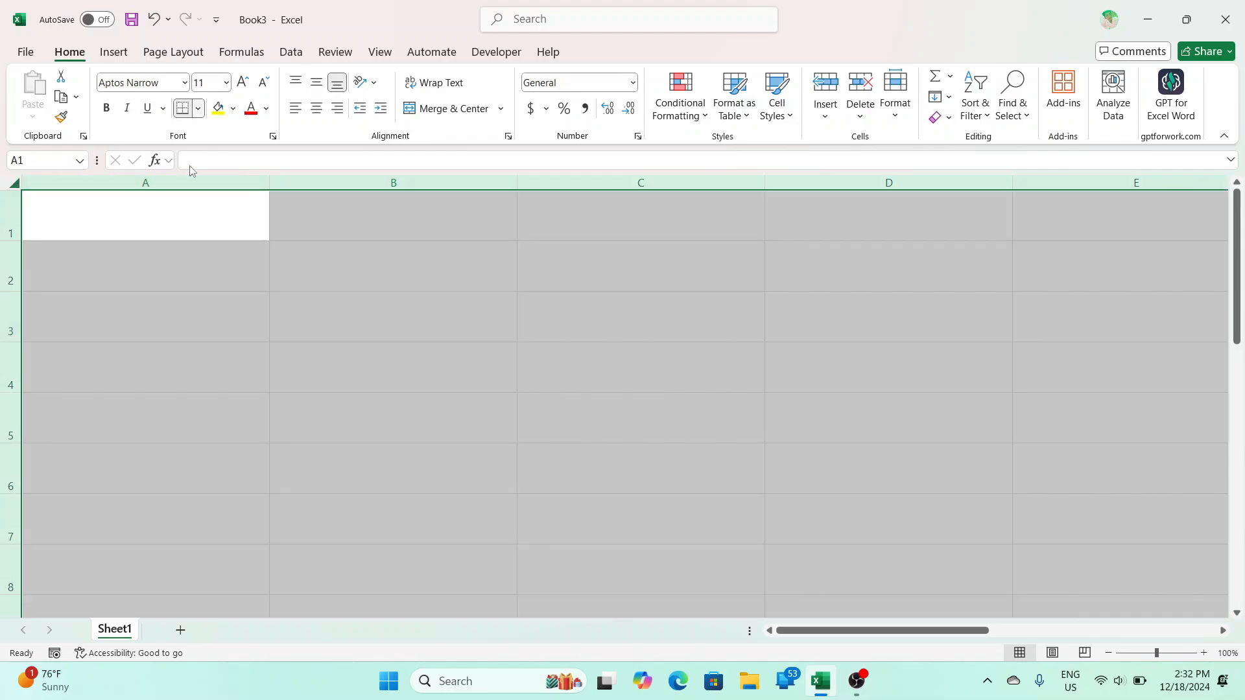
click(198, 108)
click(211, 273)
click(383, 309)
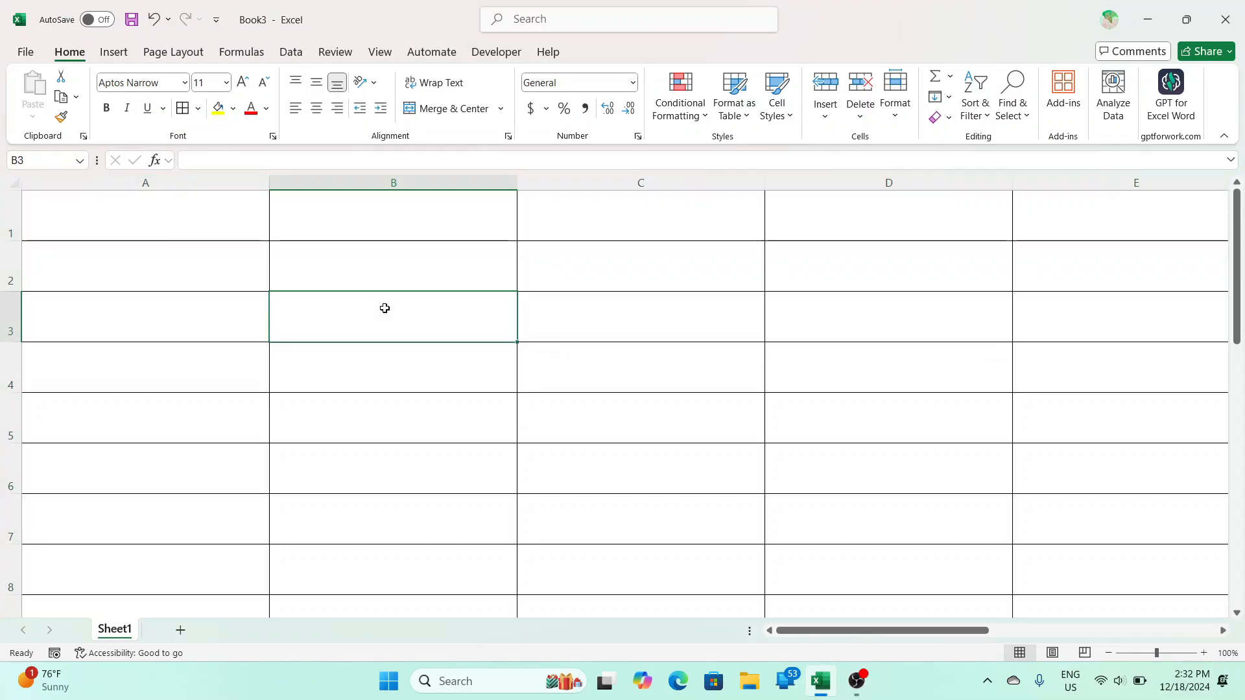
click(422, 376)
click(620, 374)
click(422, 350)
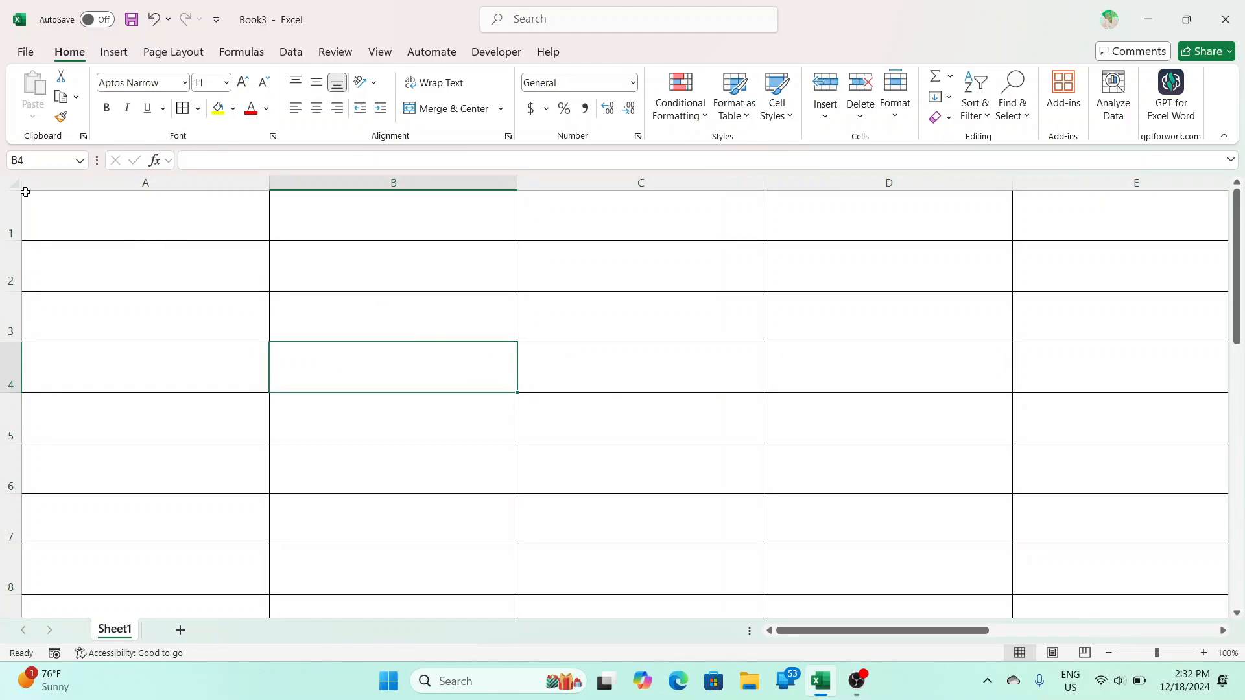
- Remove the borders from the entire sheet with No Border
click(13, 183)
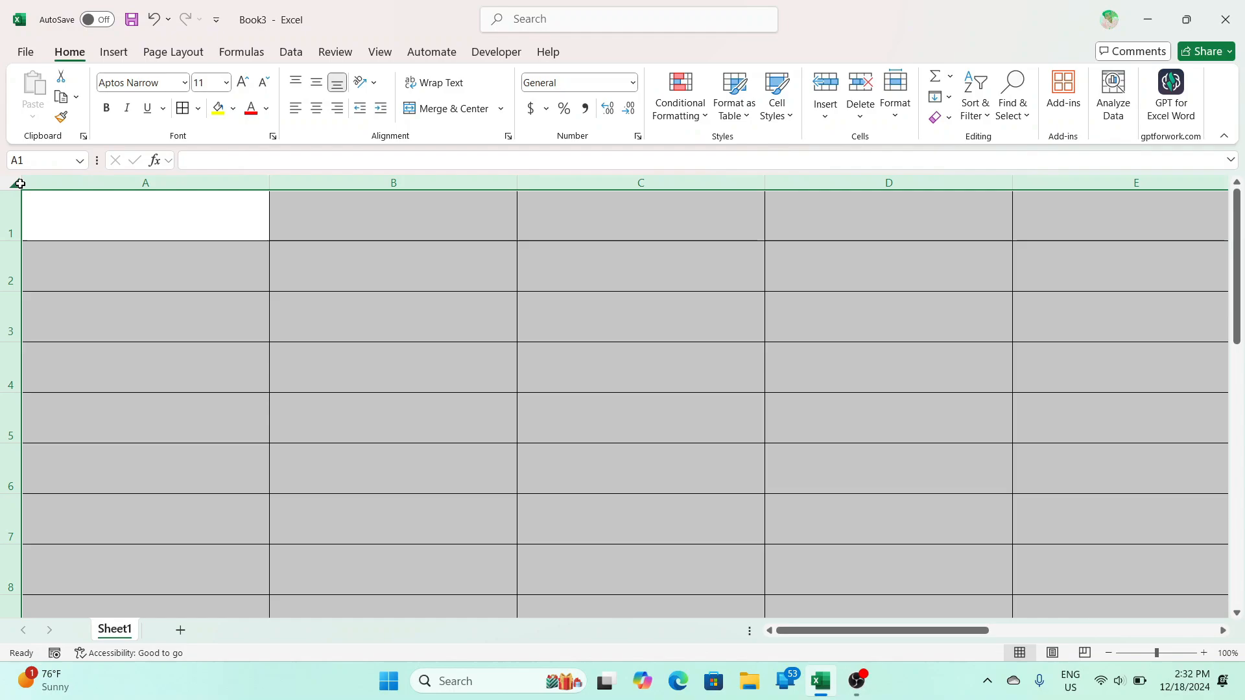
click(198, 108)
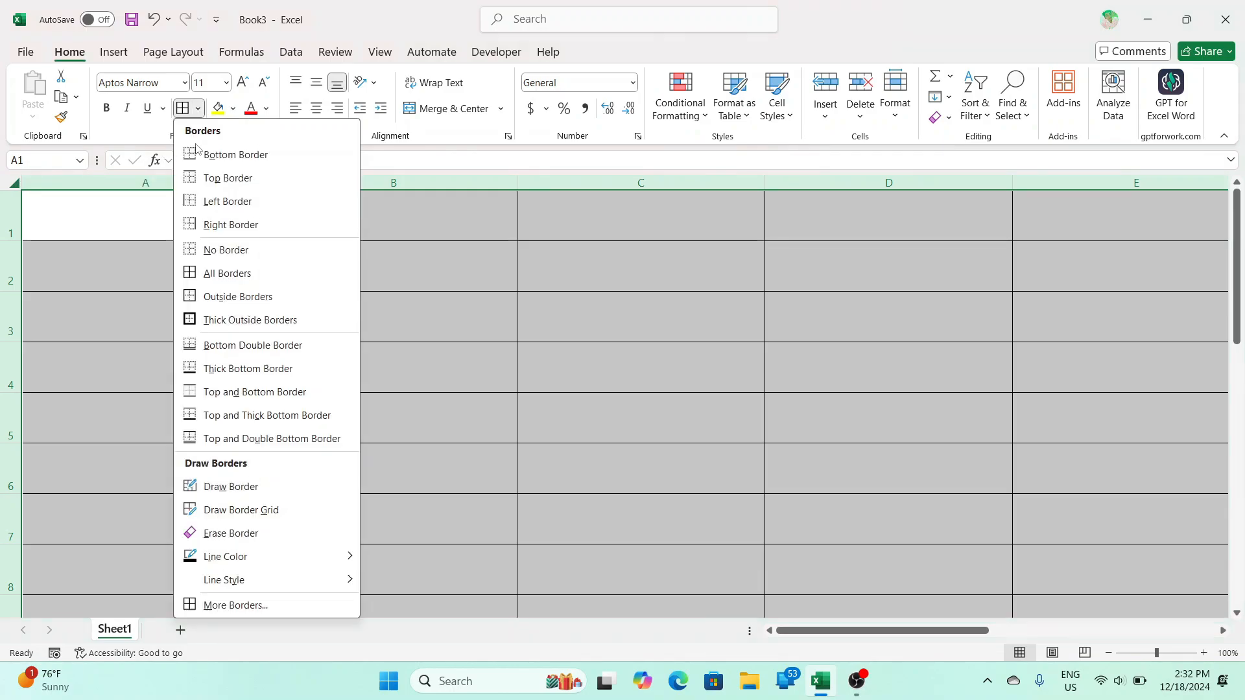
click(208, 251)
click(206, 248)
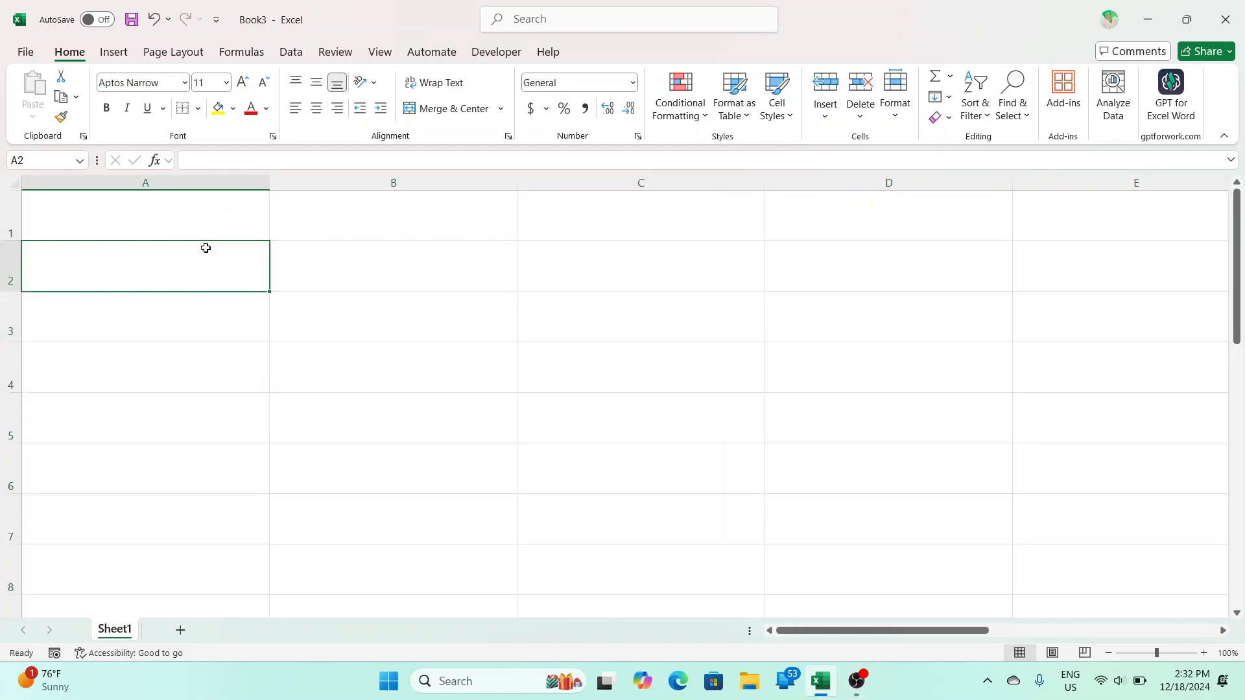
click(324, 305)
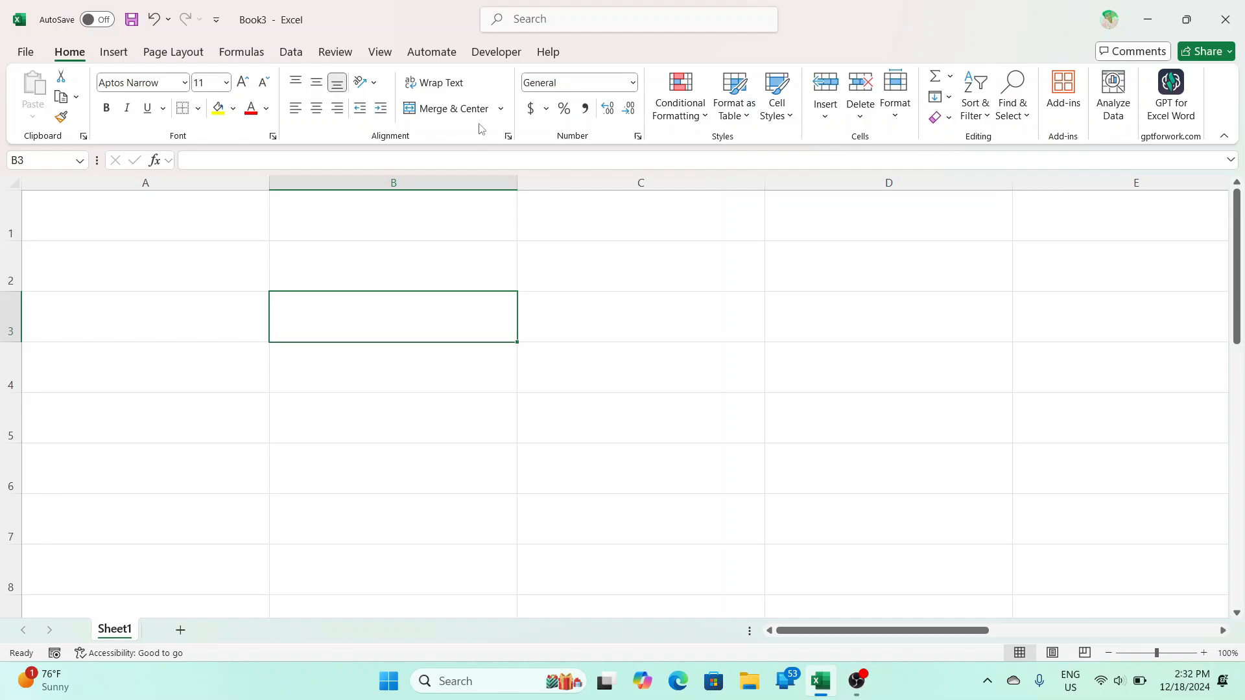
- Hide the sheet's gridlines, and show them again
click(382, 52)
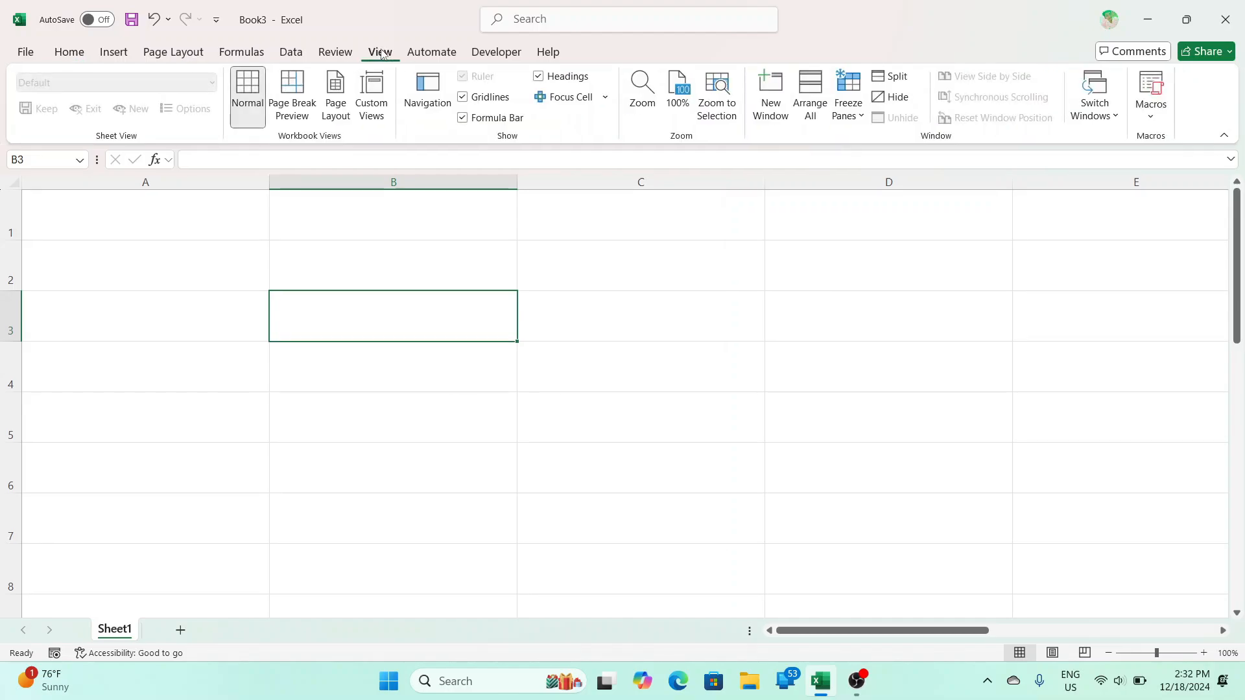
click(478, 97)
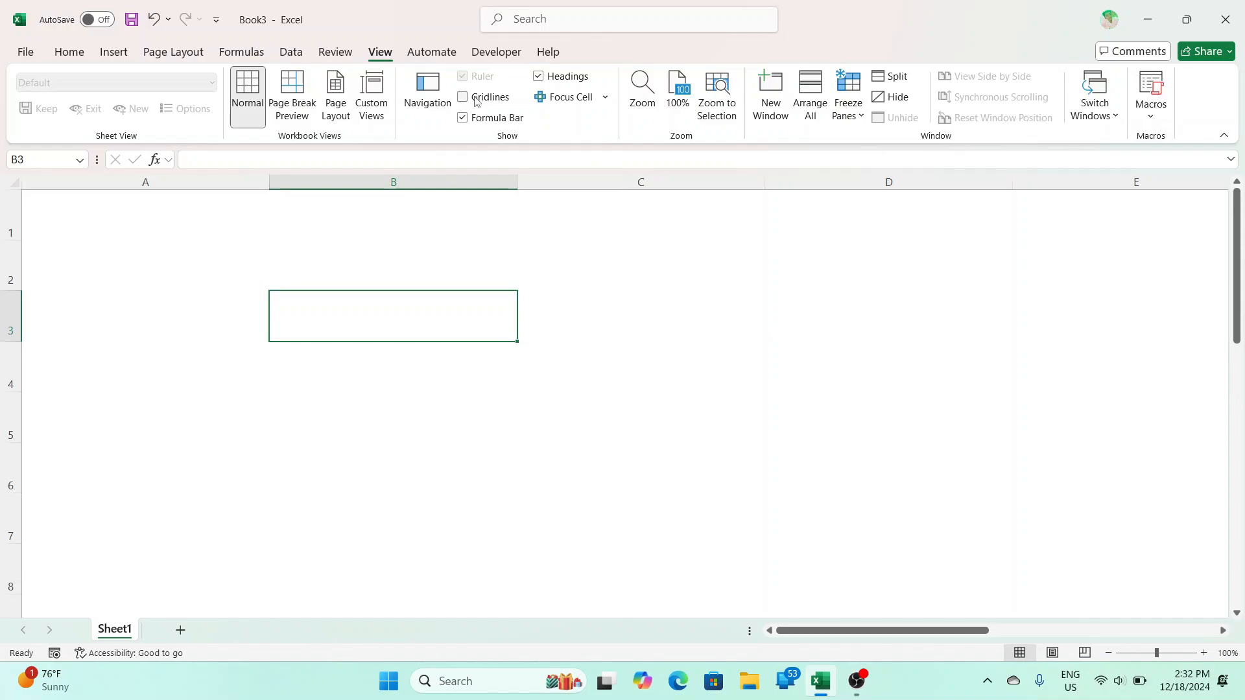
click(477, 98)
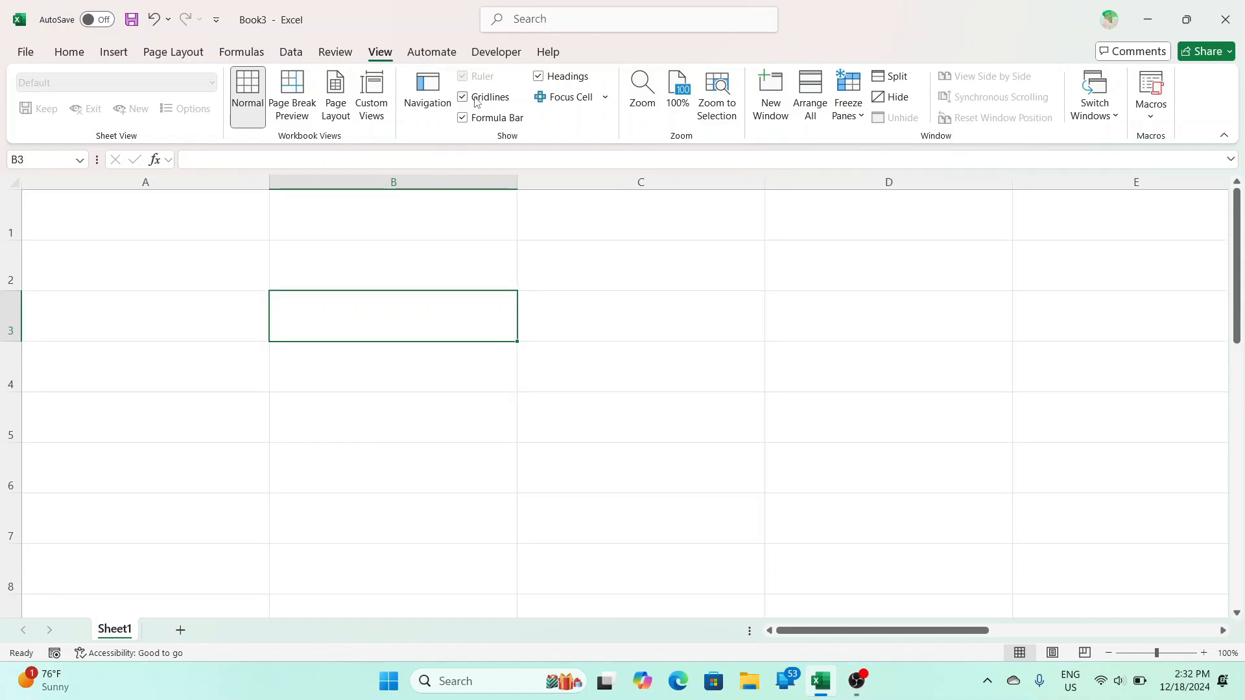
click(96, 285)
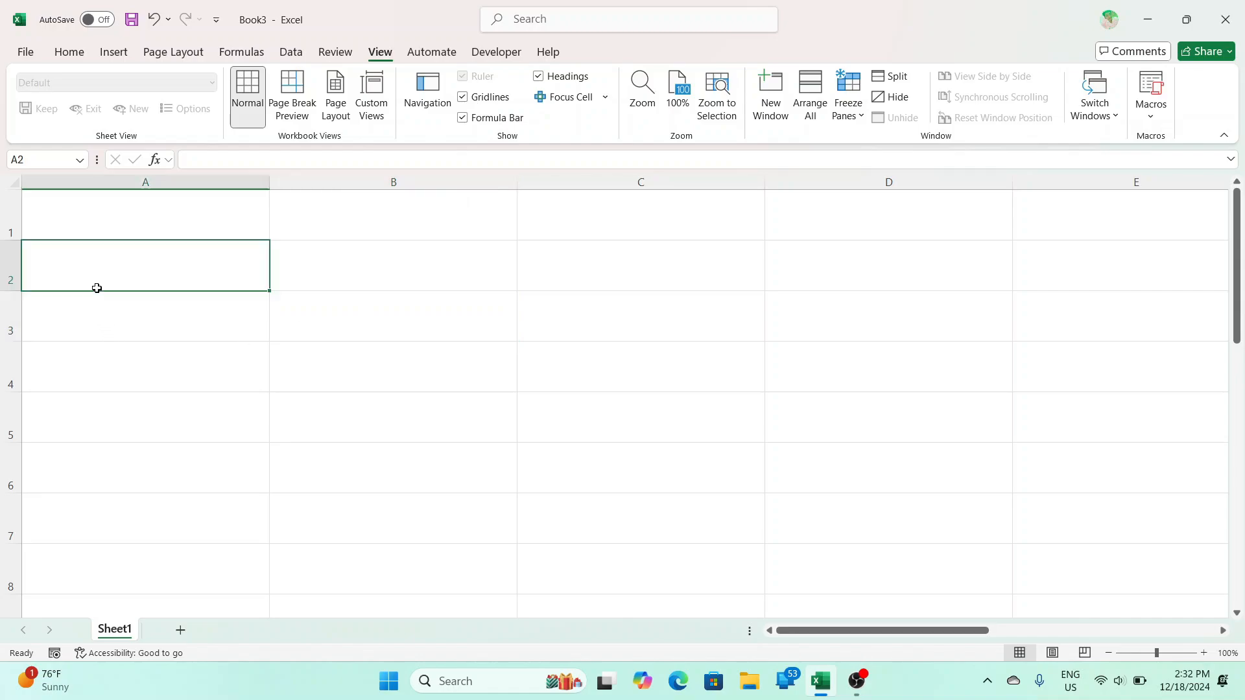
- Narrow columns A to C together to about two thirds of the width of the other columns
click(8, 182)
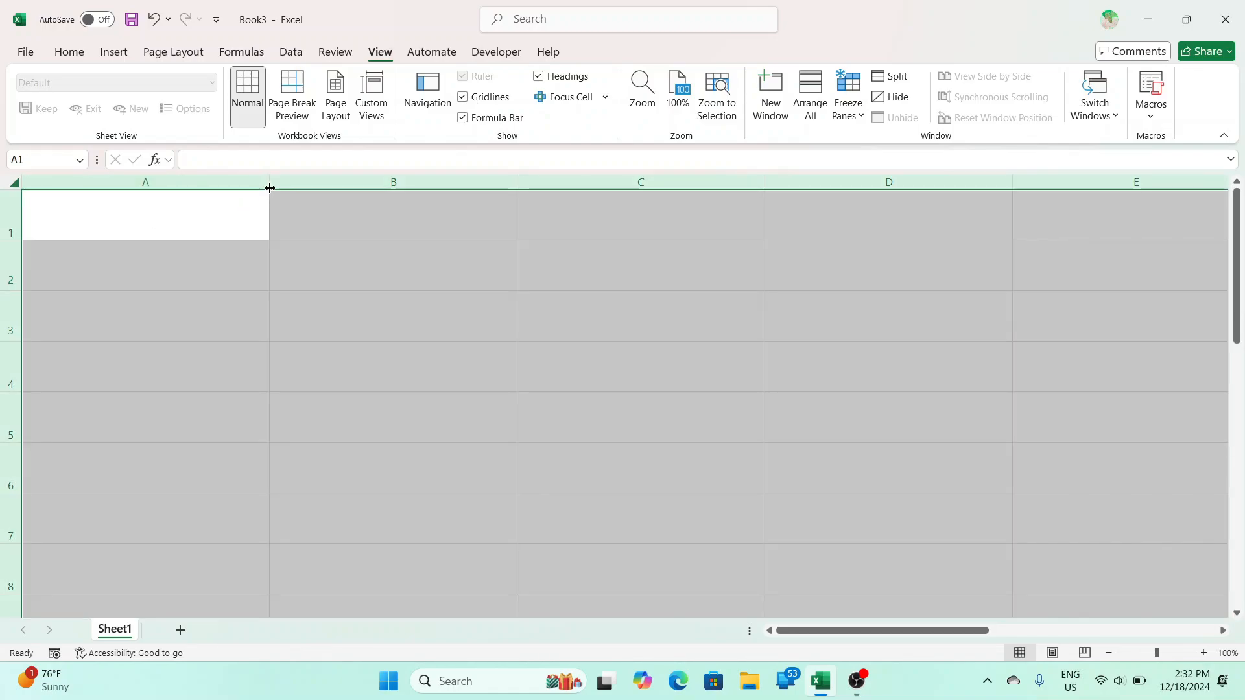
click(139, 203)
drag(147, 181, 436, 189)
click(416, 275)
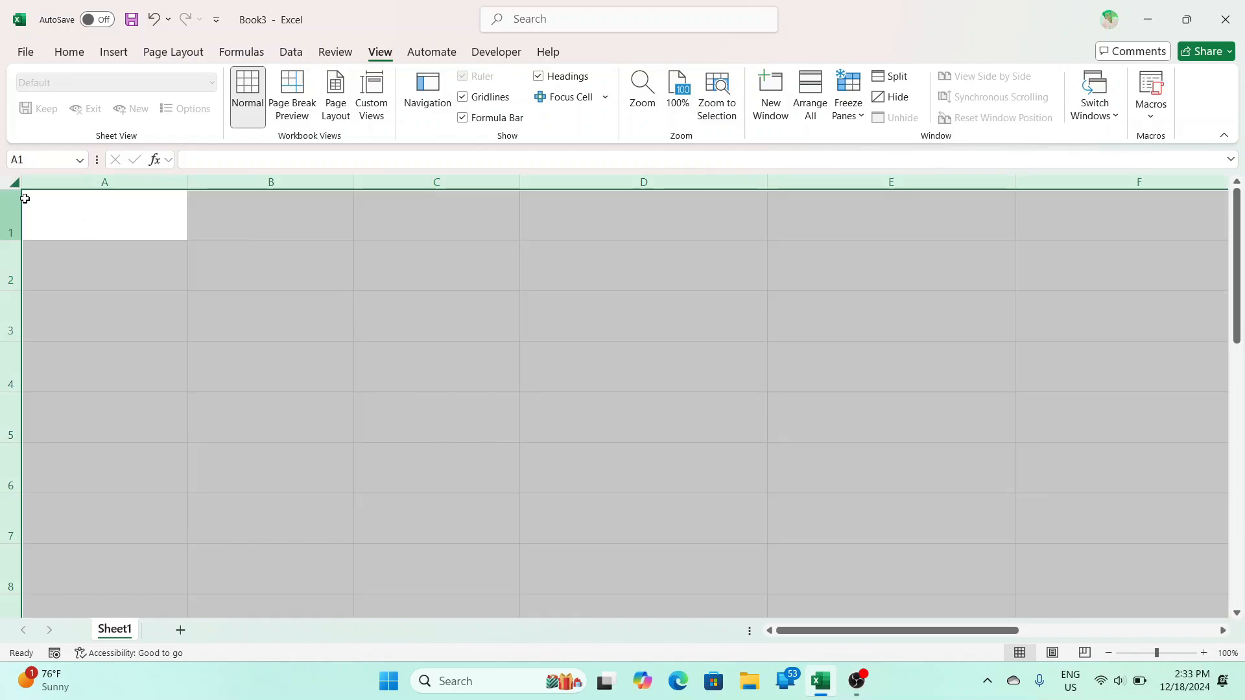
- Select the whole sheet, reduce the height of all rows and give all columns the same narrower width
click(13, 182)
drag(13, 245, 13, 228)
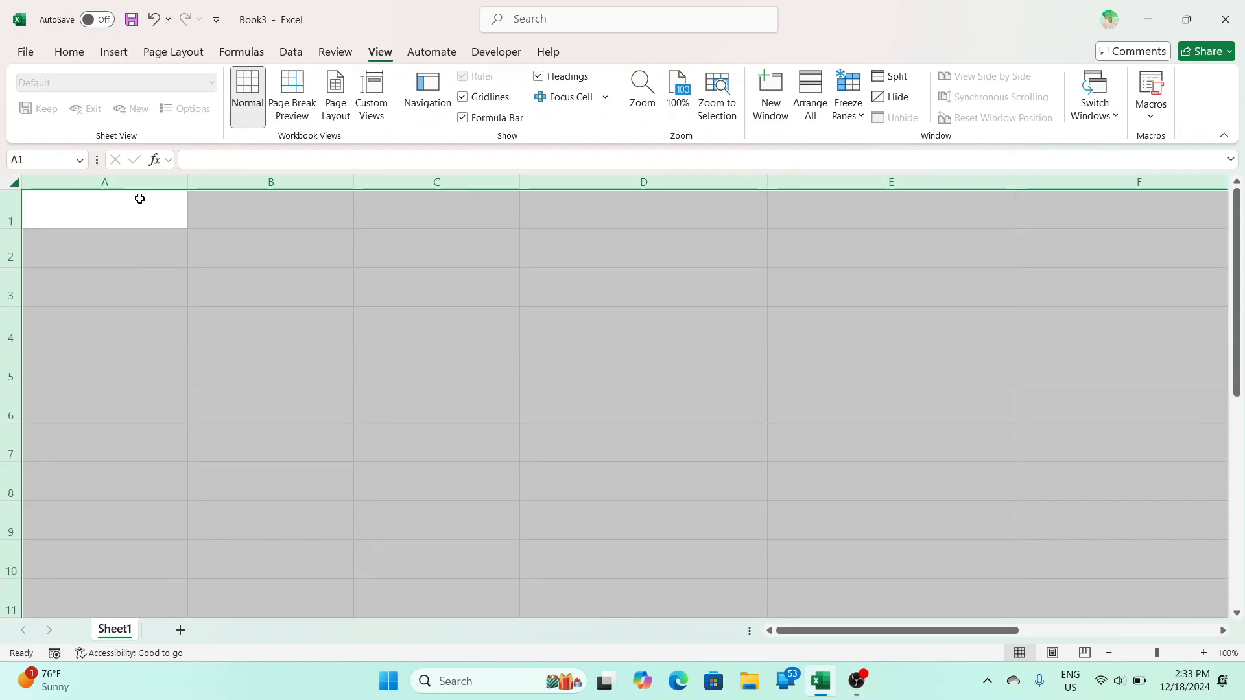
drag(180, 189, 174, 189)
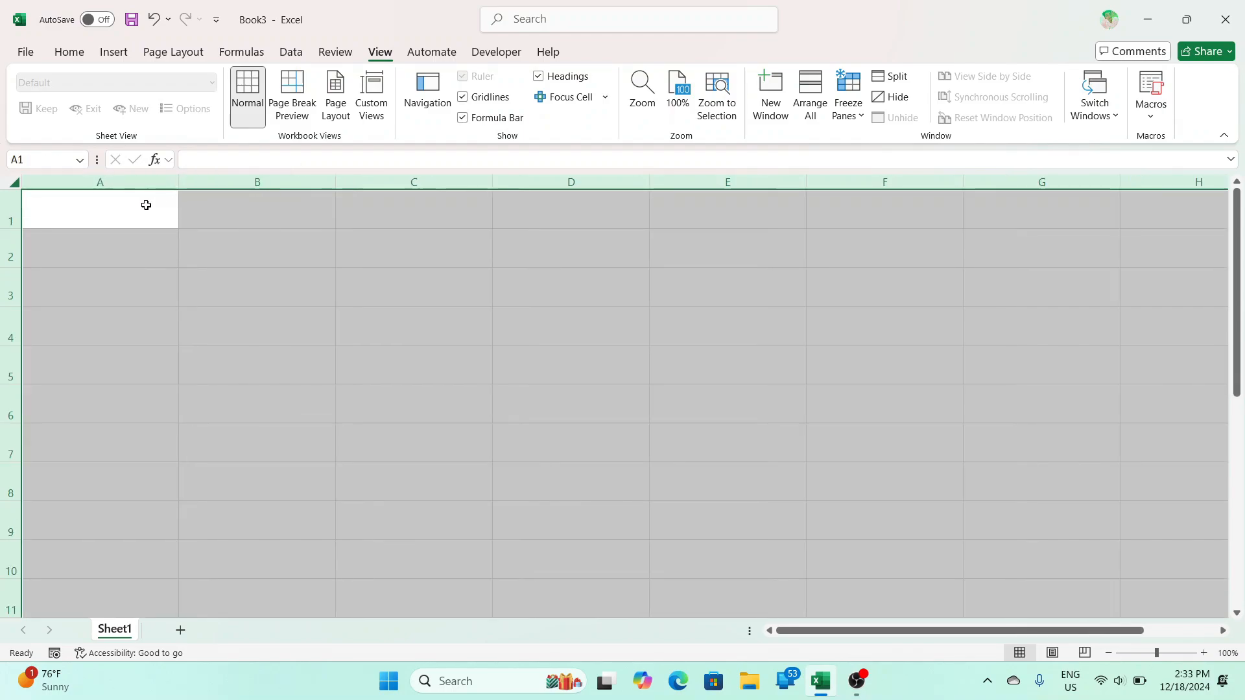
click(146, 204)
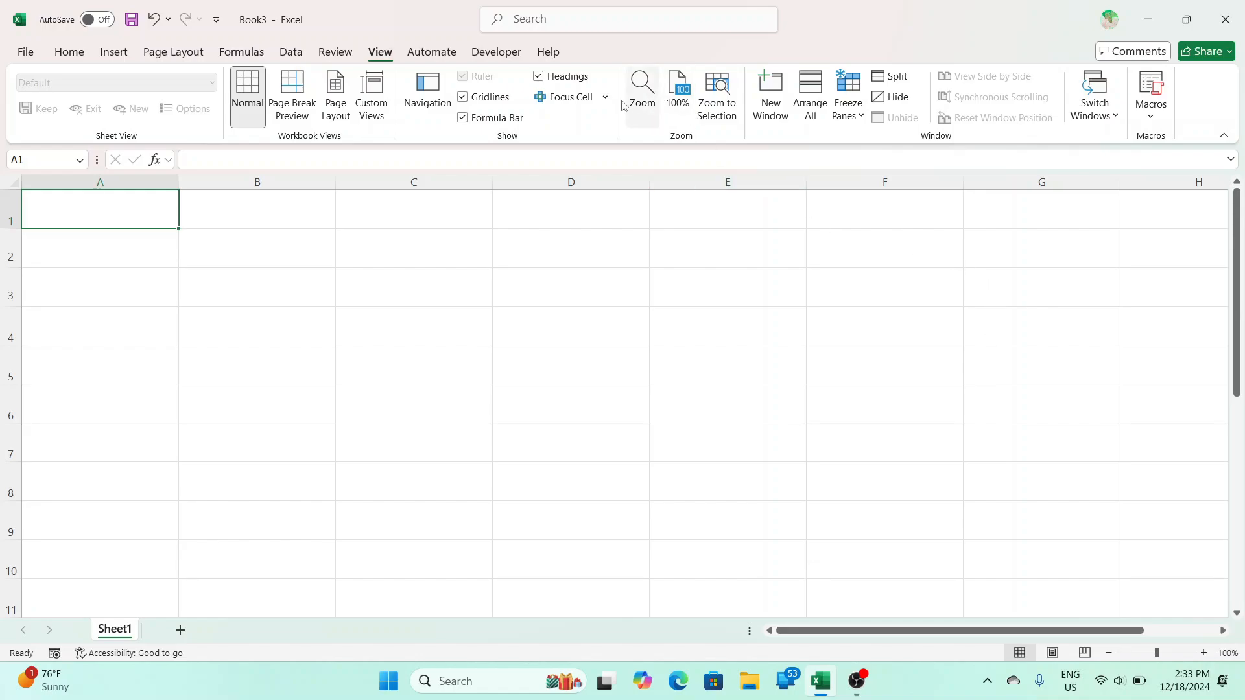
- Examine the Focus Cell options, including its color and auto-highlight settings, and close them without choosing any
click(591, 102)
click(592, 104)
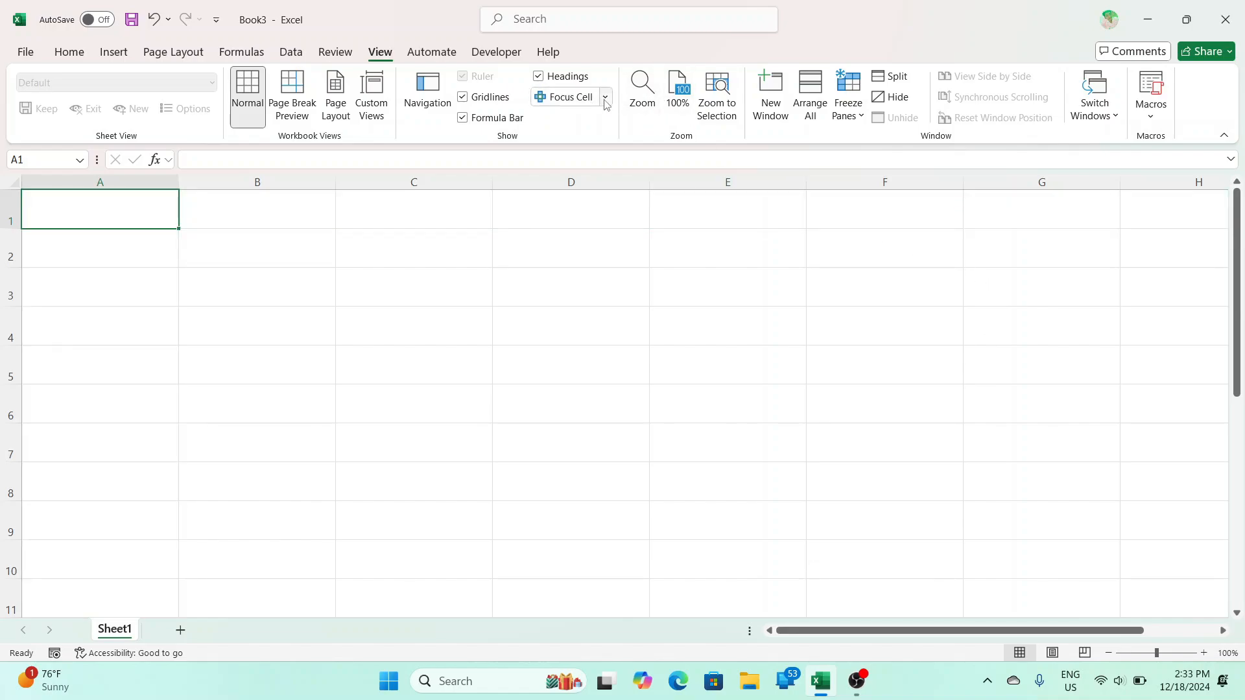
click(607, 102)
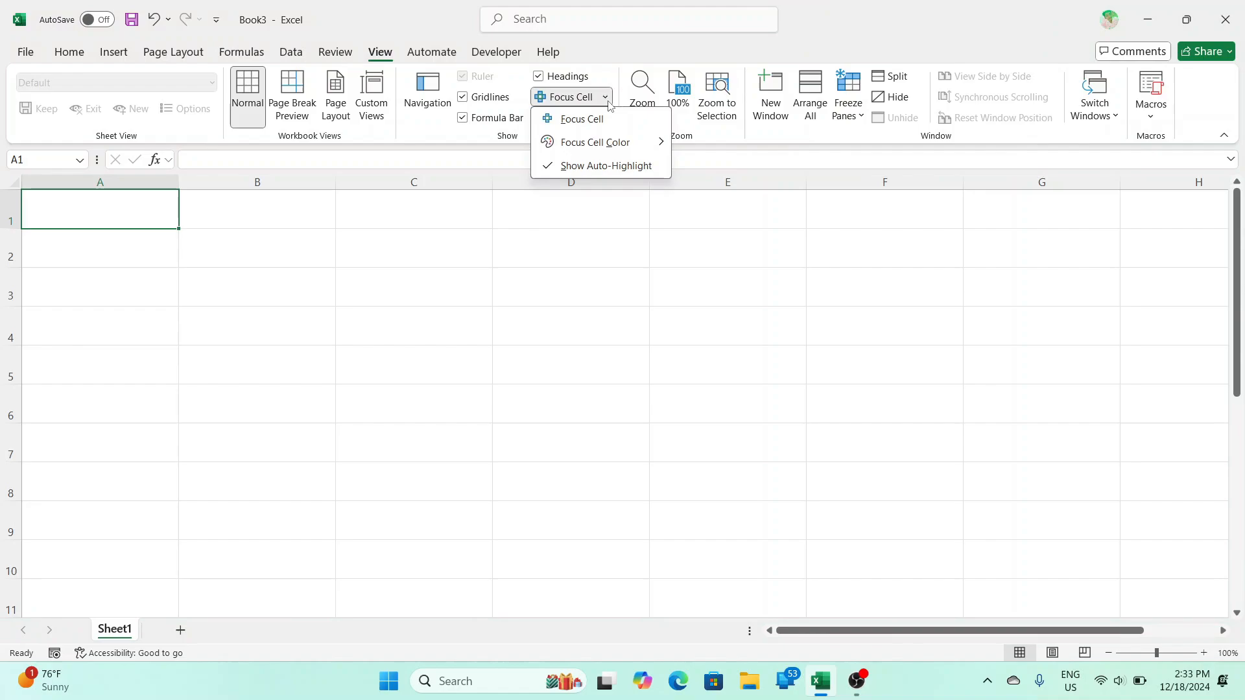
click(610, 106)
click(610, 107)
click(611, 107)
click(610, 106)
click(609, 105)
click(609, 104)
click(608, 104)
click(608, 104)
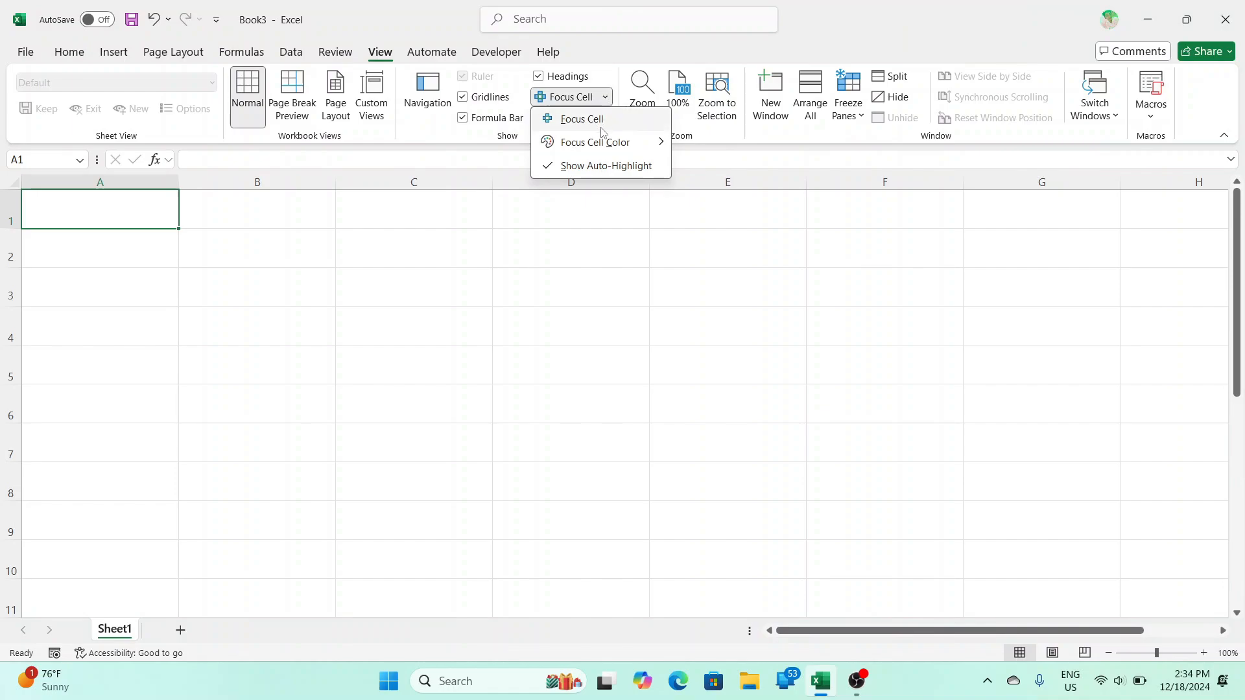
click(549, 232)
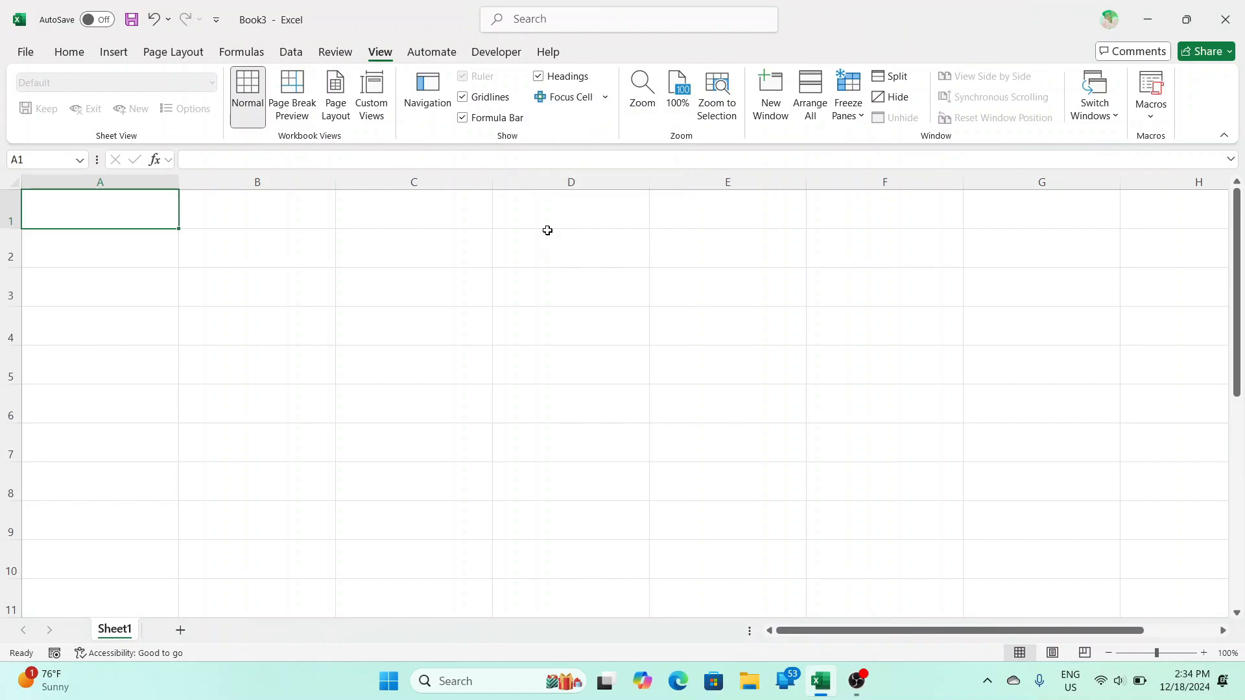
click(469, 231)
click(130, 234)
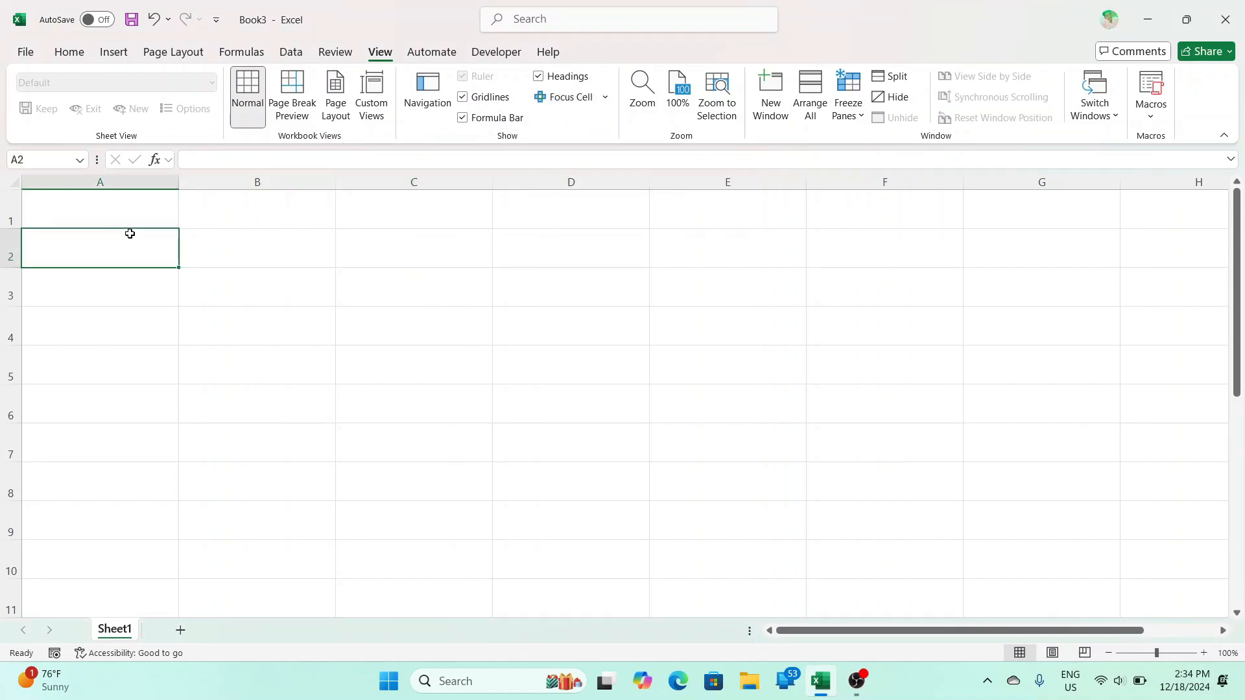
click(104, 216)
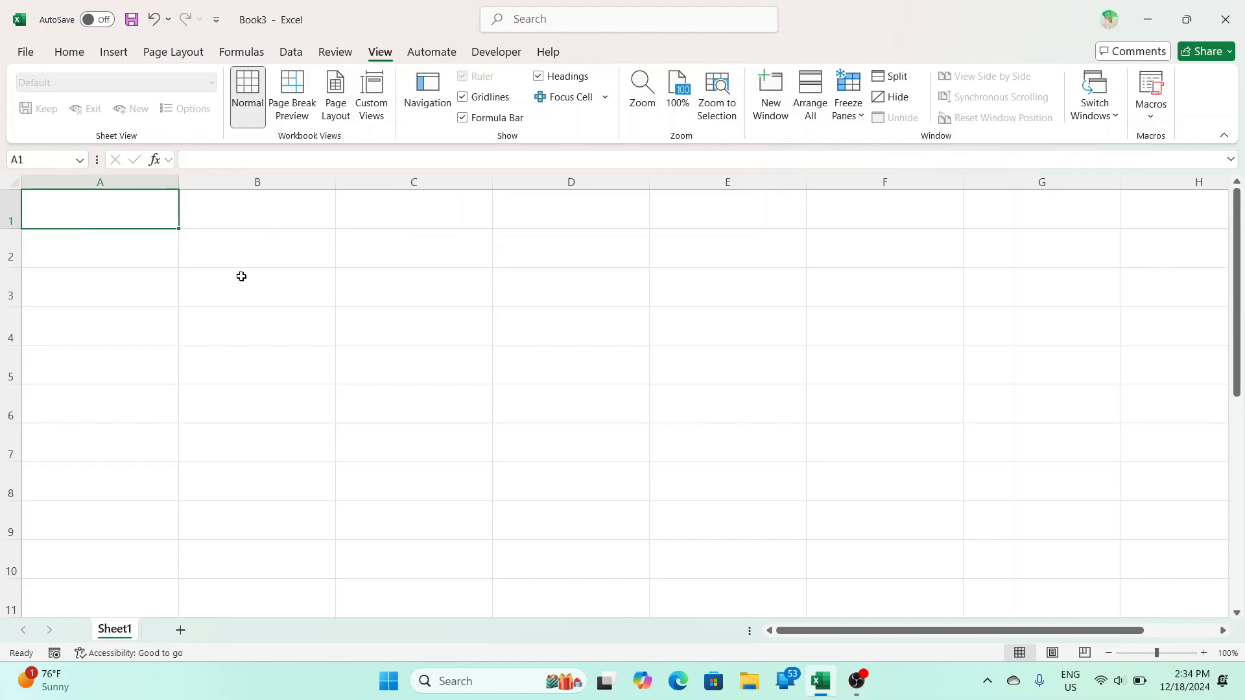
- Enter the heading "name" in A1 and four sample first names in A2 to A5
click(71, 55)
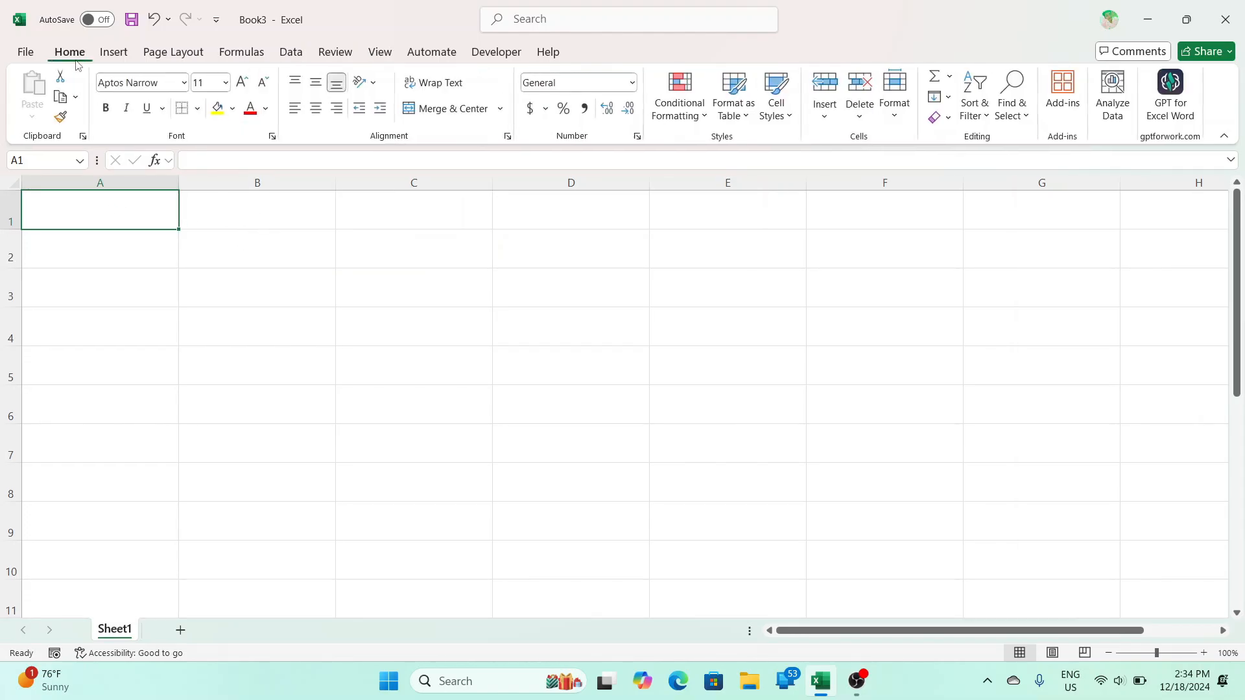
click(269, 300)
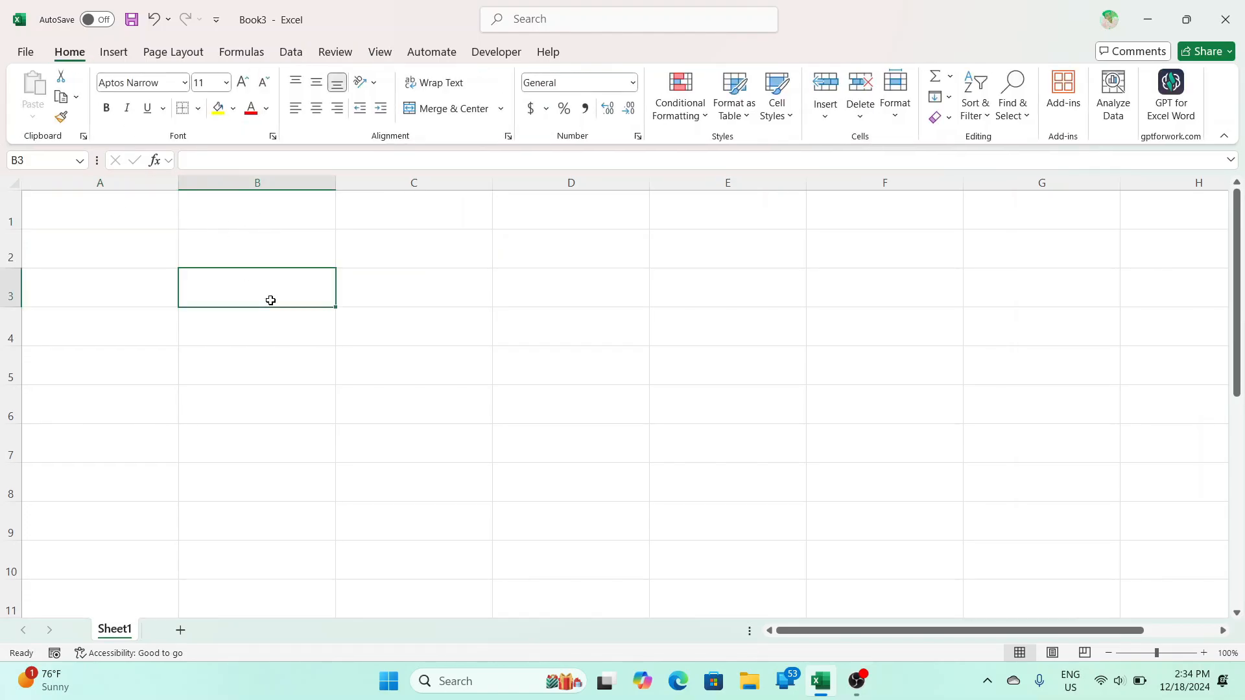
click(97, 195)
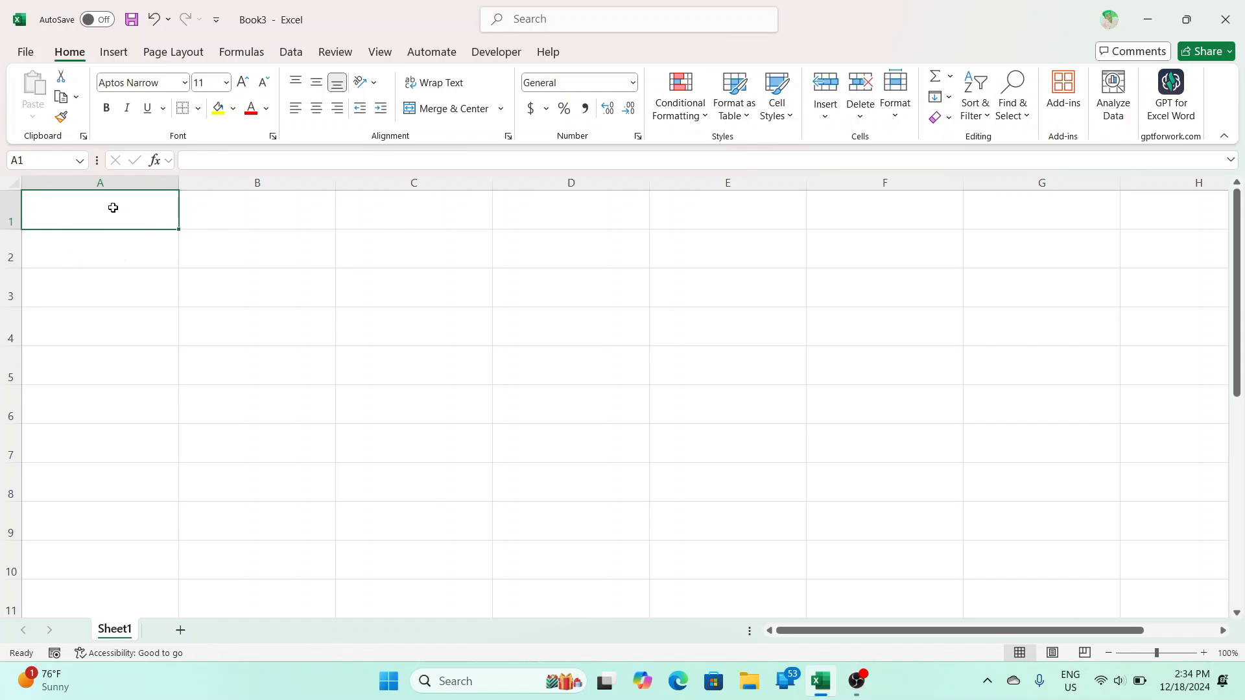
text(name)
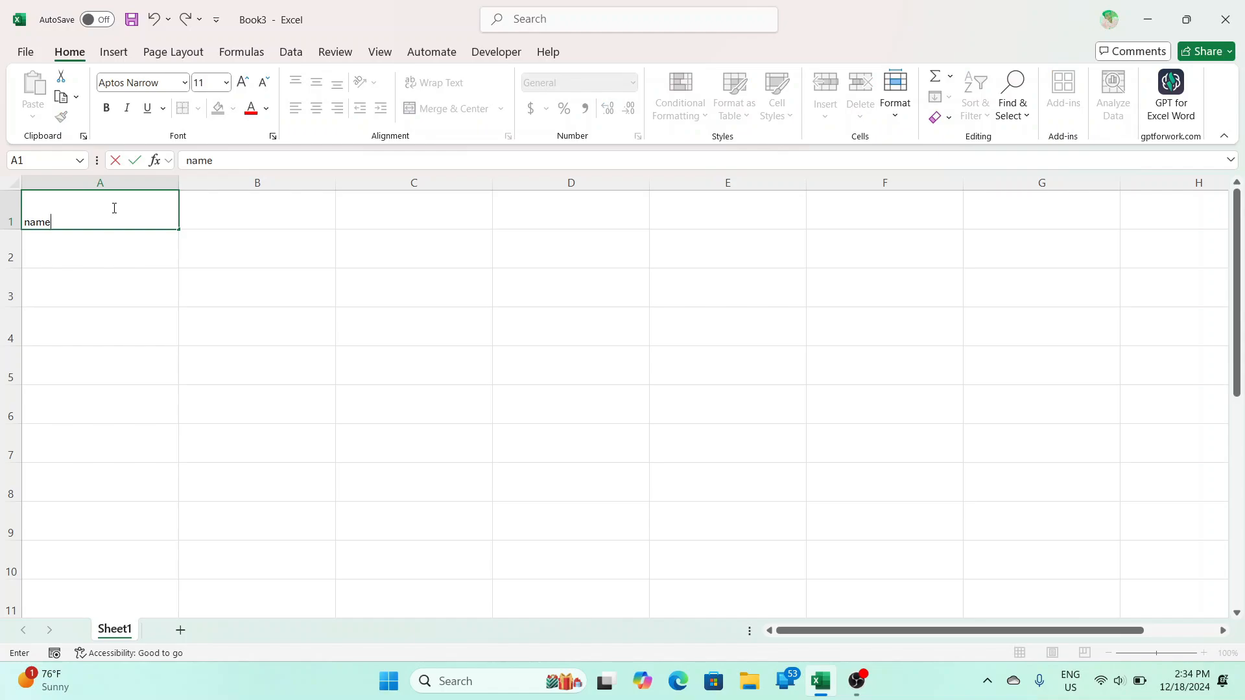
key(Return)
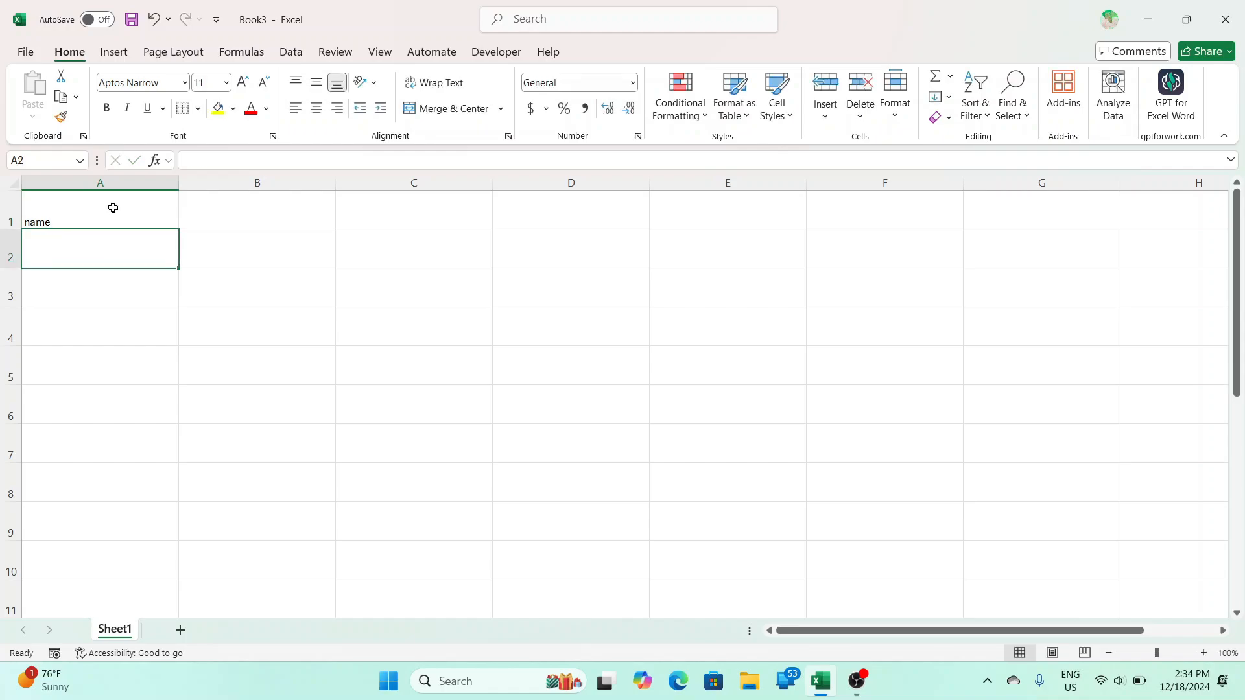
text(a)
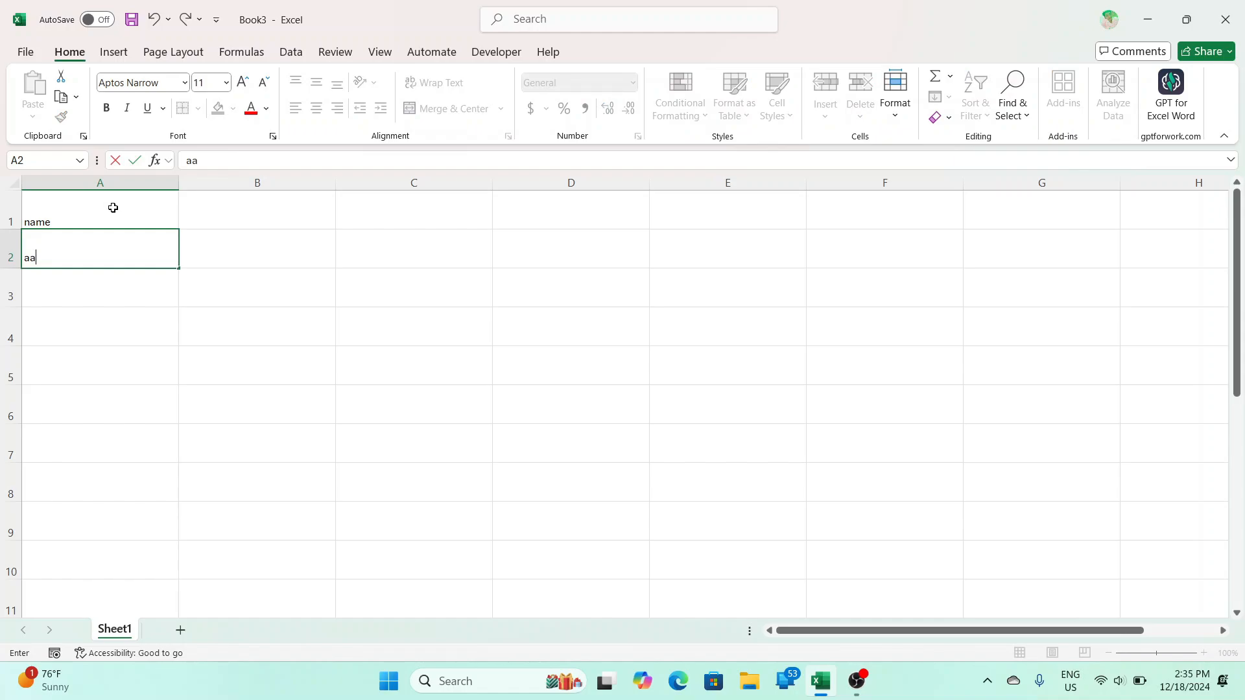
text(man)
key(Return)
text(anil)
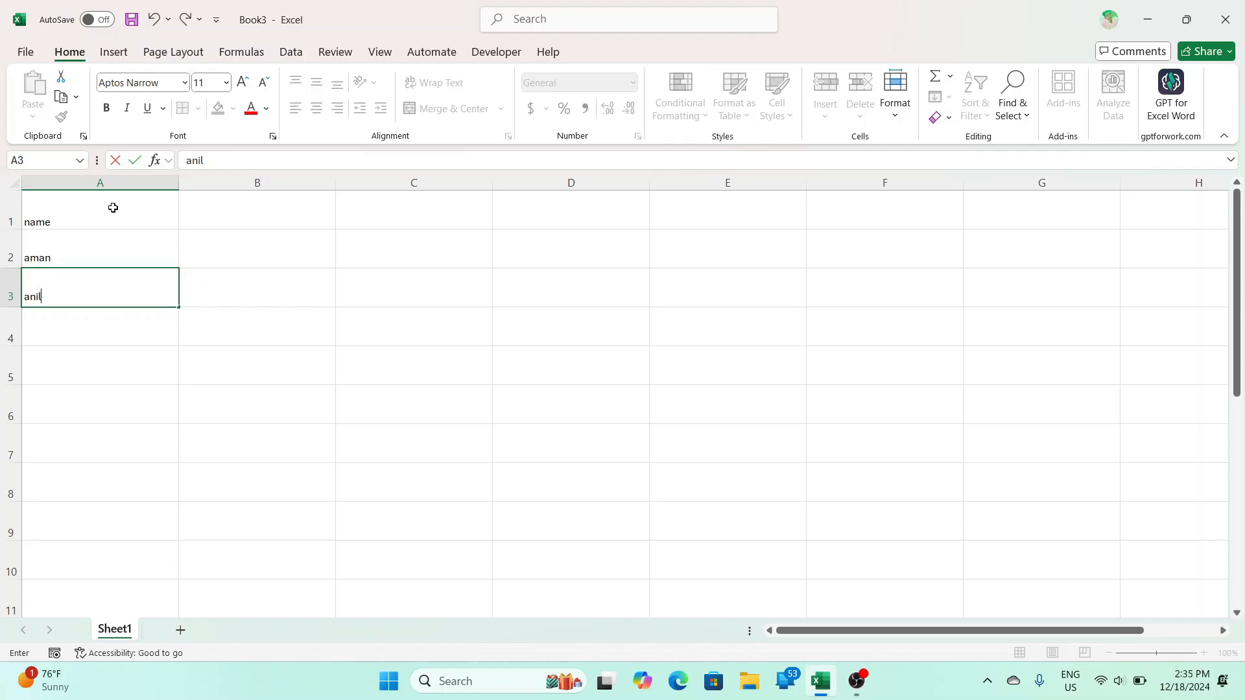
key(Return)
text(ankush)
key(Return)
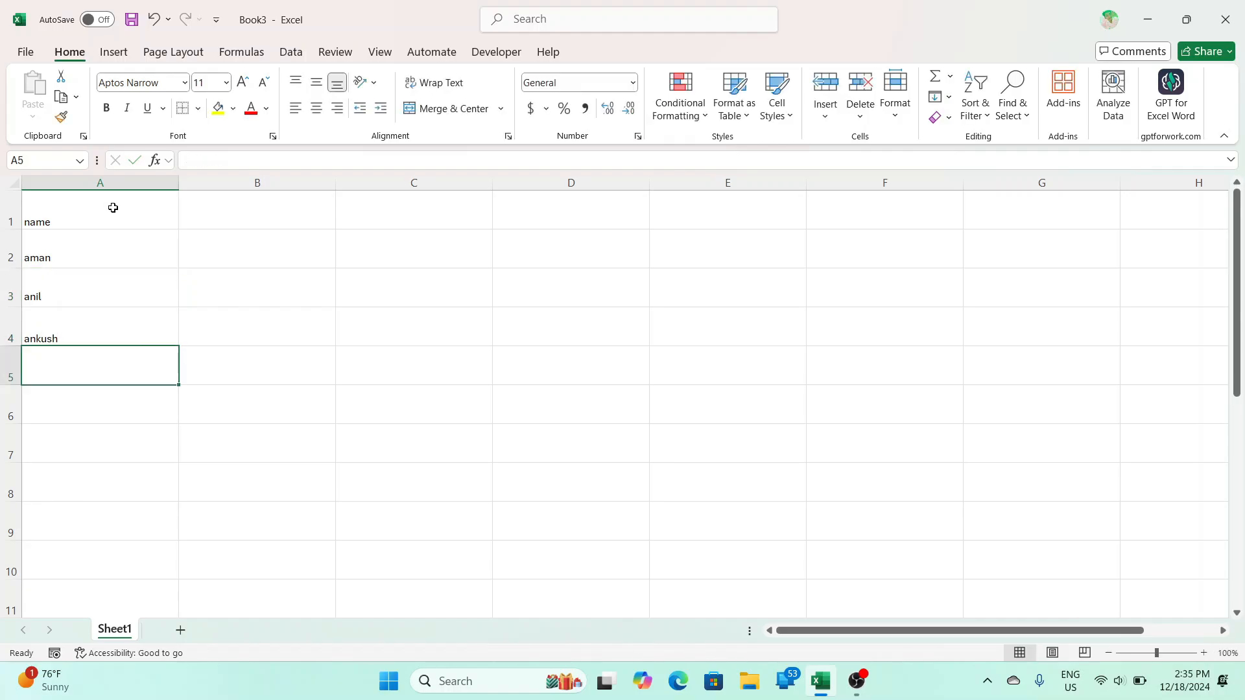
text(arman)
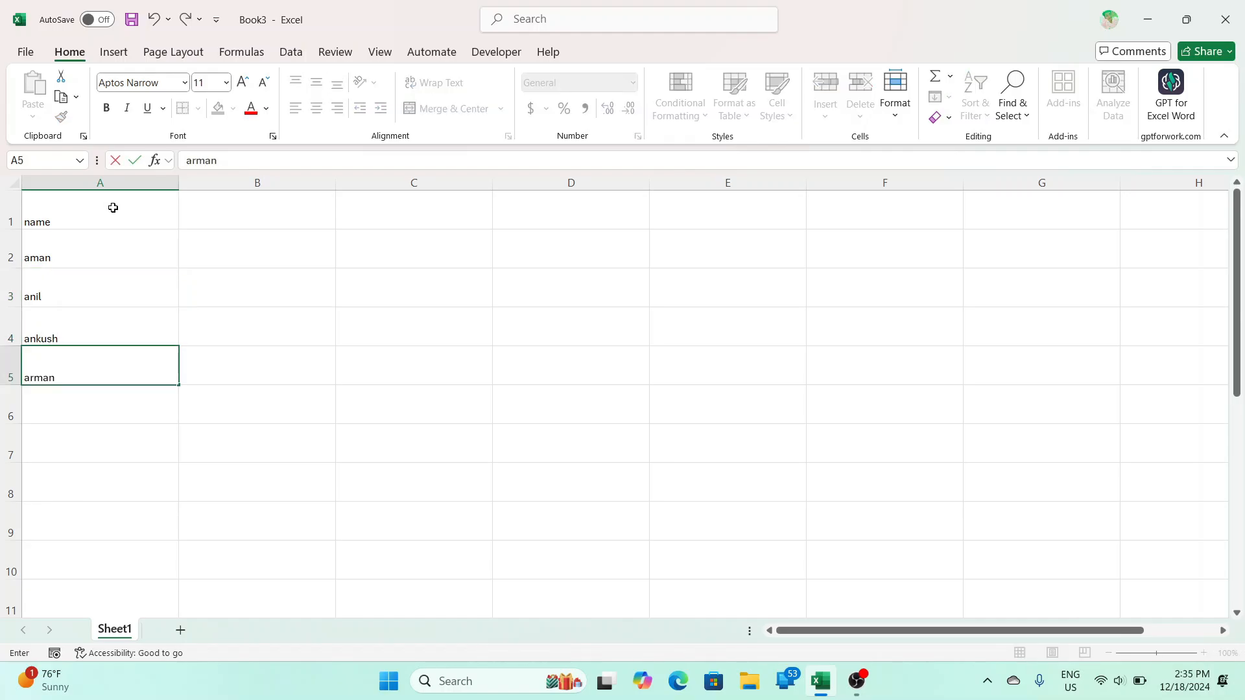
click(85, 235)
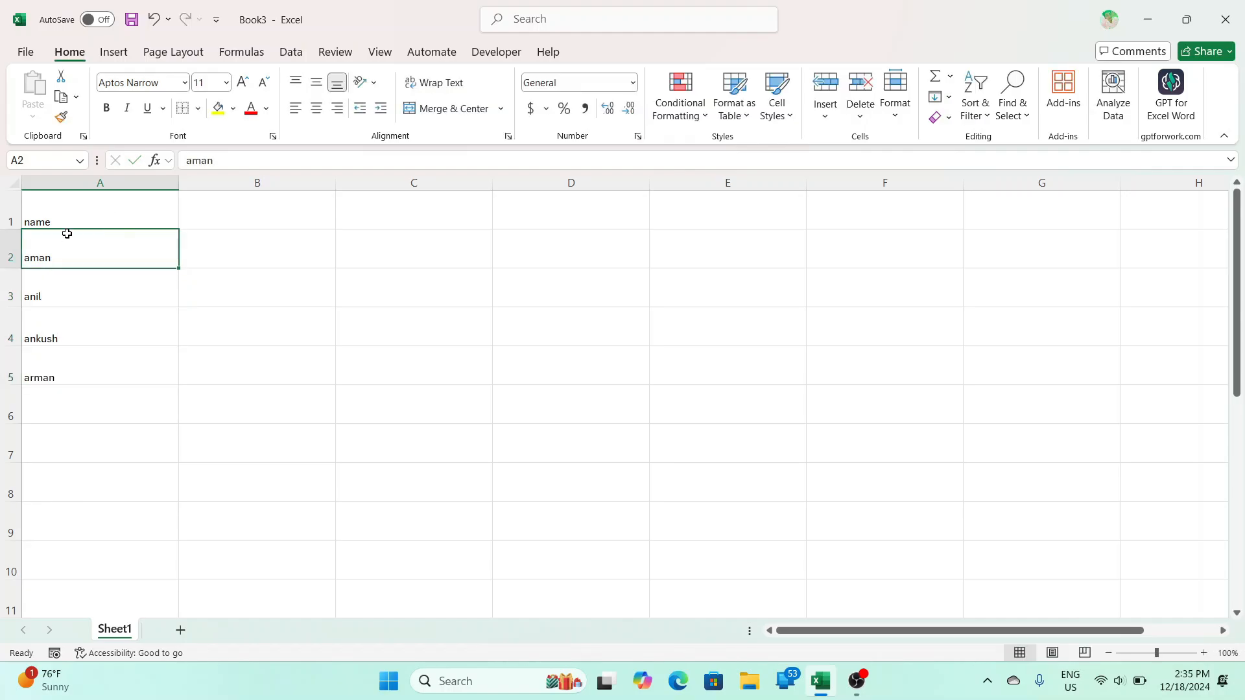
- Increase the font size of the whole sheet to 22
click(15, 184)
click(242, 82)
click(242, 82)
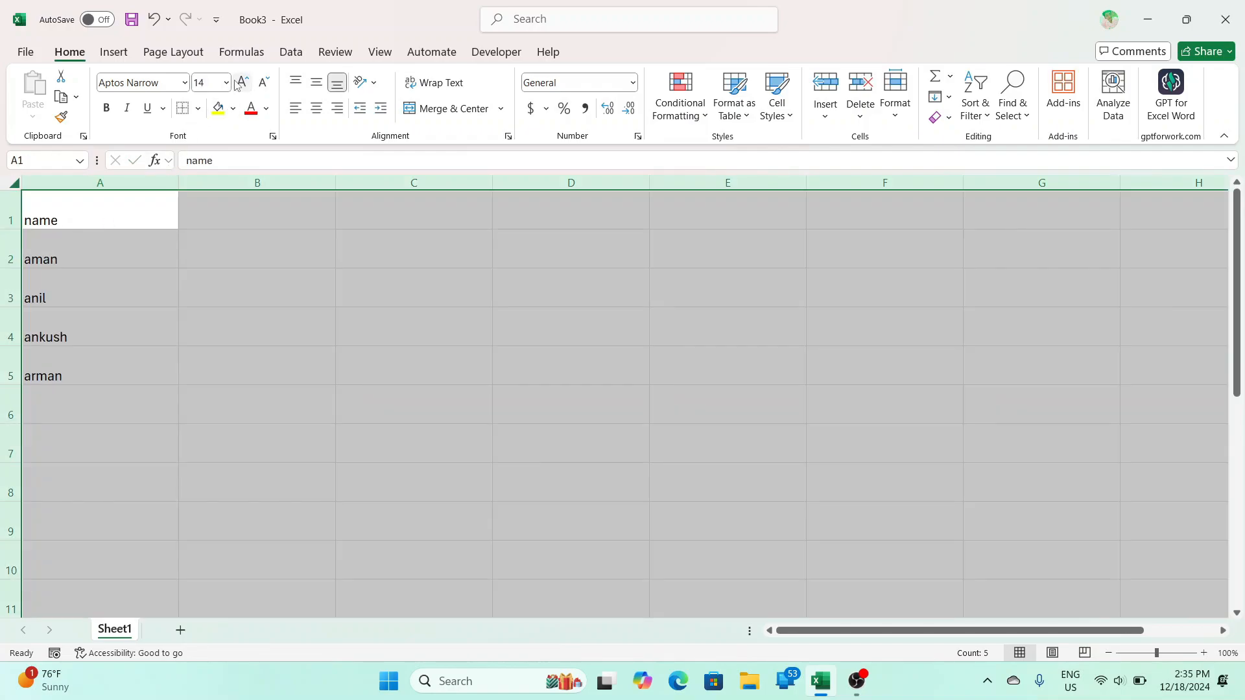
click(242, 83)
click(241, 82)
click(241, 82)
click(241, 82)
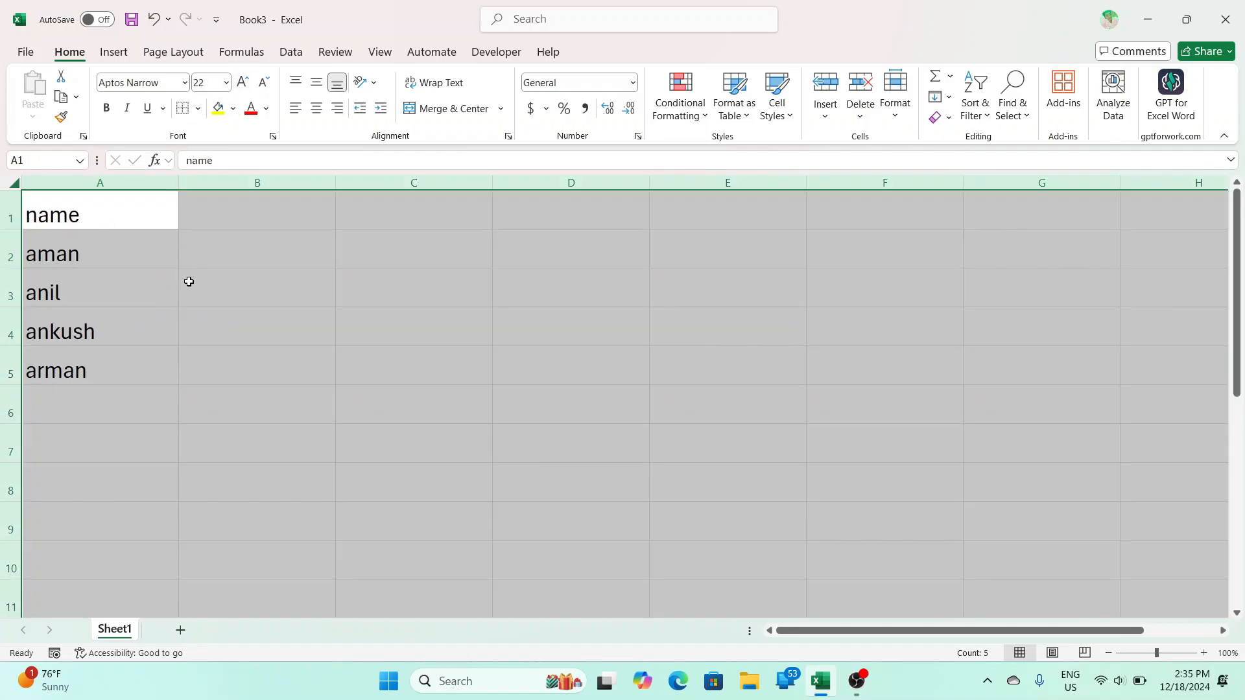
- Enter the subject headings math, english, hindi and urdu in B1 to E1
click(277, 208)
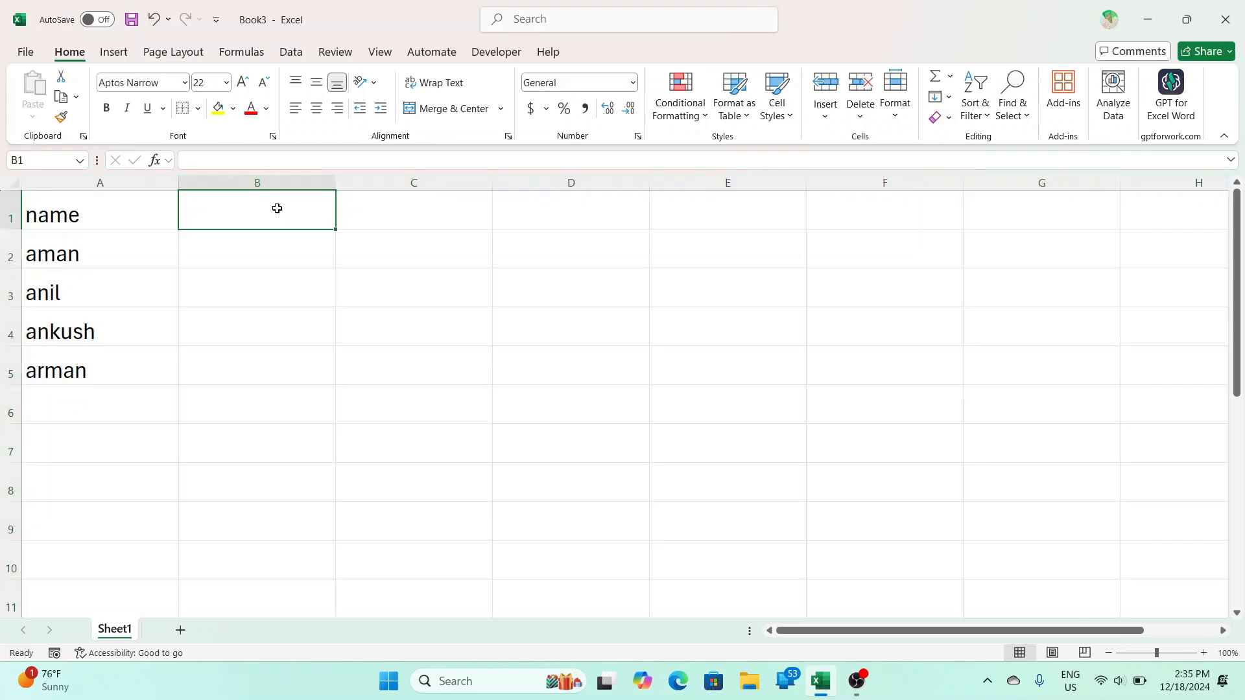
text(su)
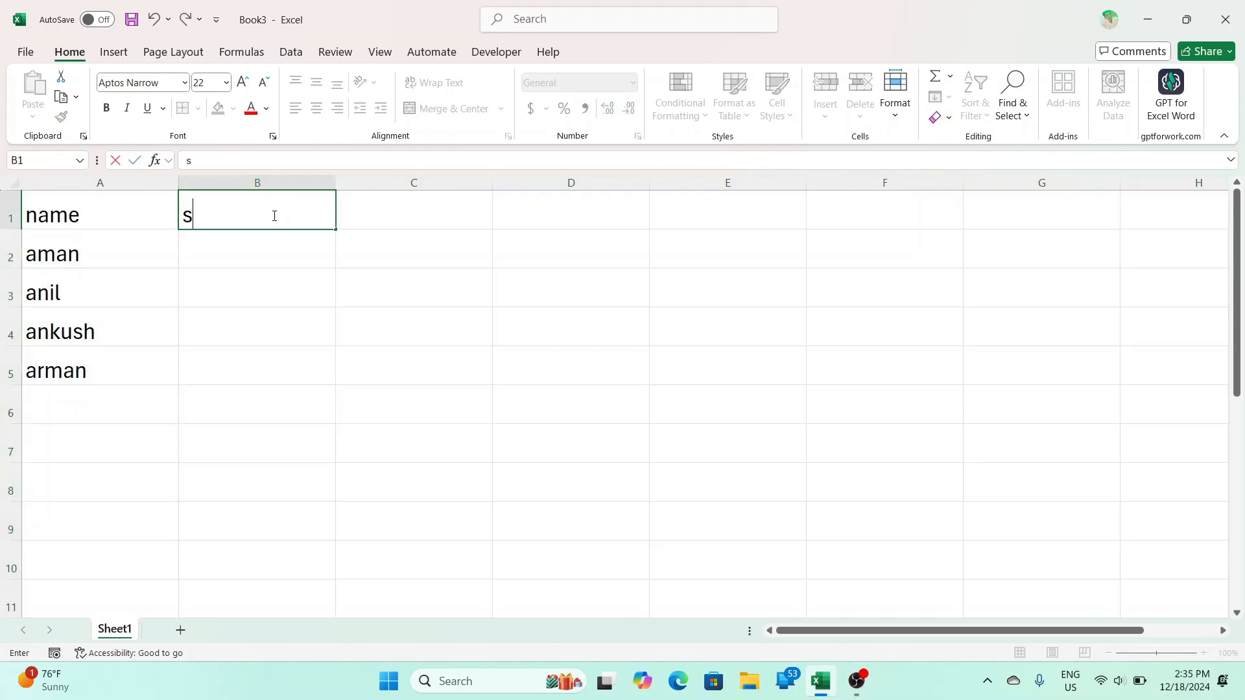
key(BackSpace)
key(BackSpace)
text(math)
key(Tab)
text(eng)
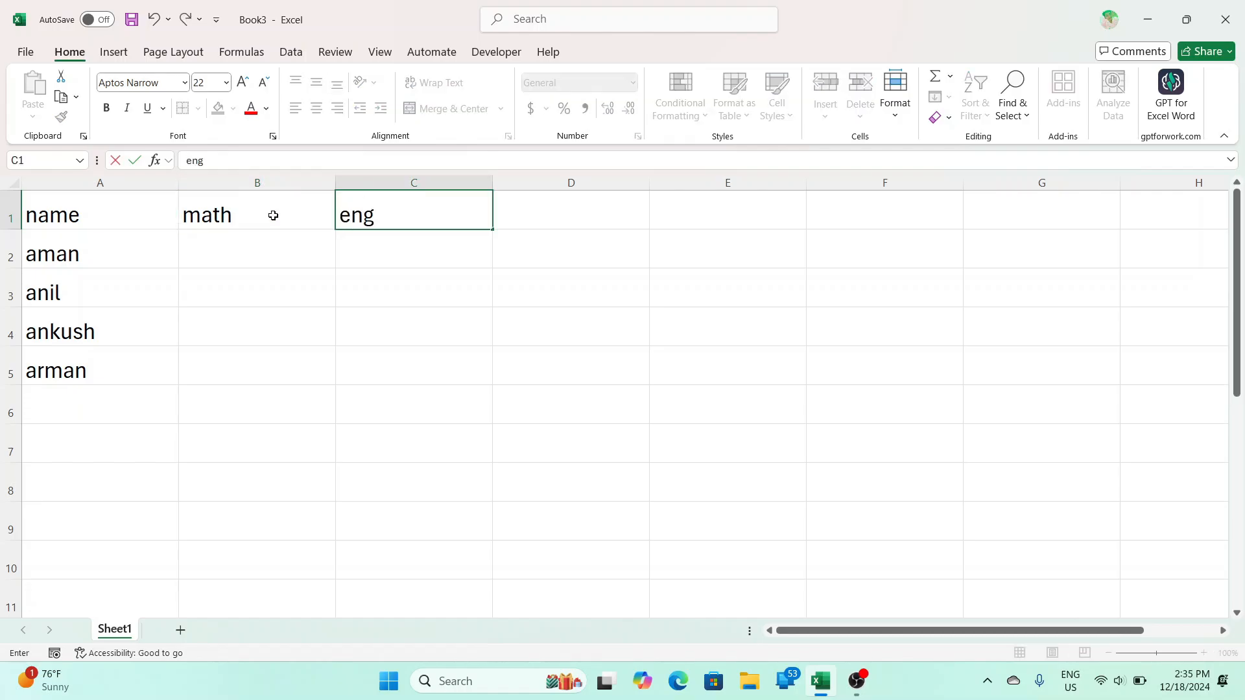
text(lish)
key(Tab)
text(hindi)
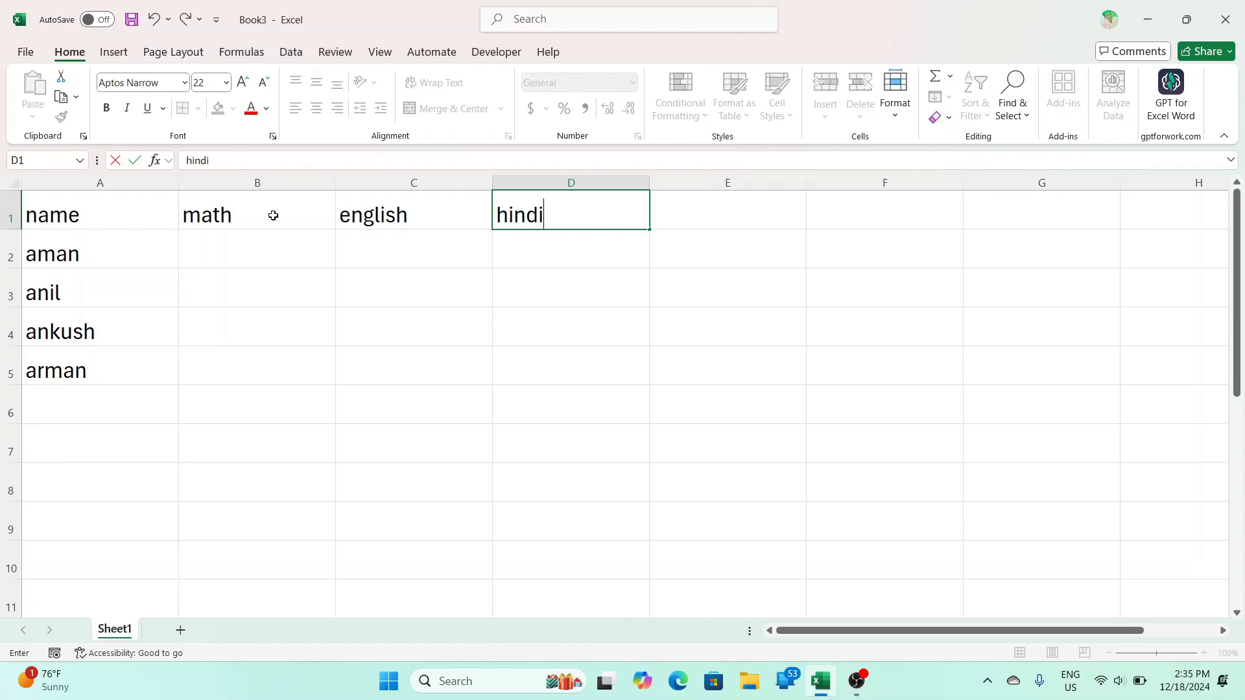
key(Tab)
text(urdu)
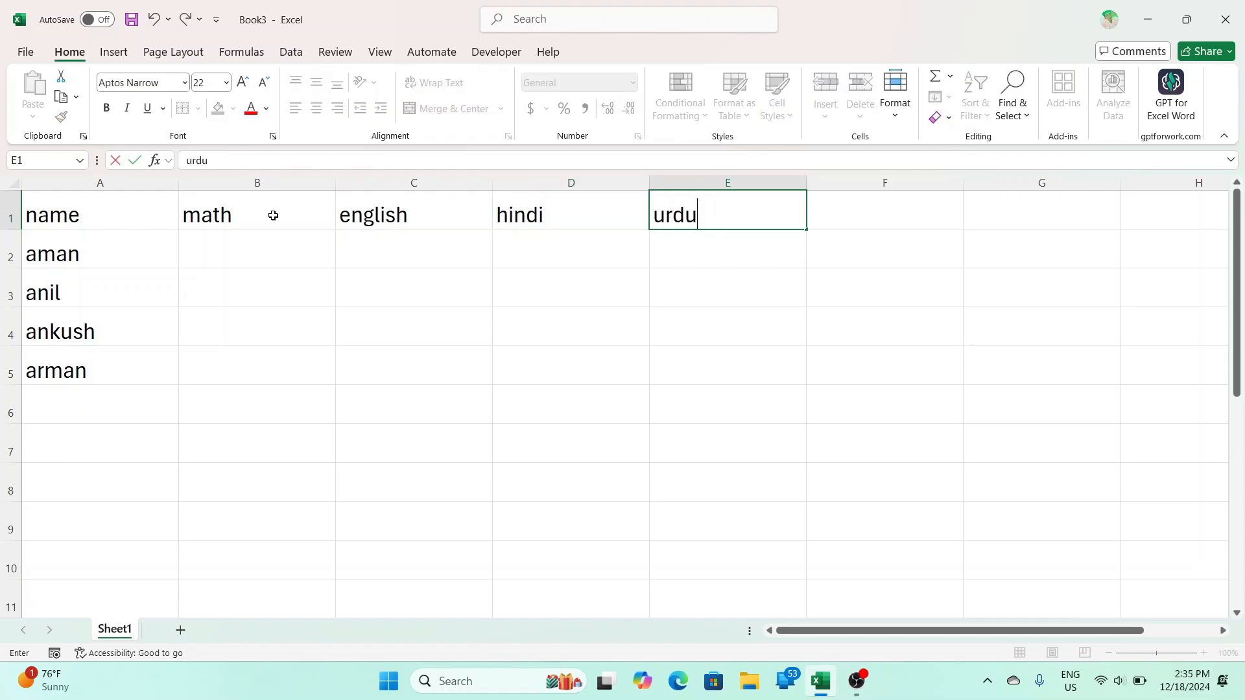
key(Return)
- Fill the marks range B2:E5 at once with the formula =RANDBETWEEN(10,80)
drag(247, 235, 664, 361)
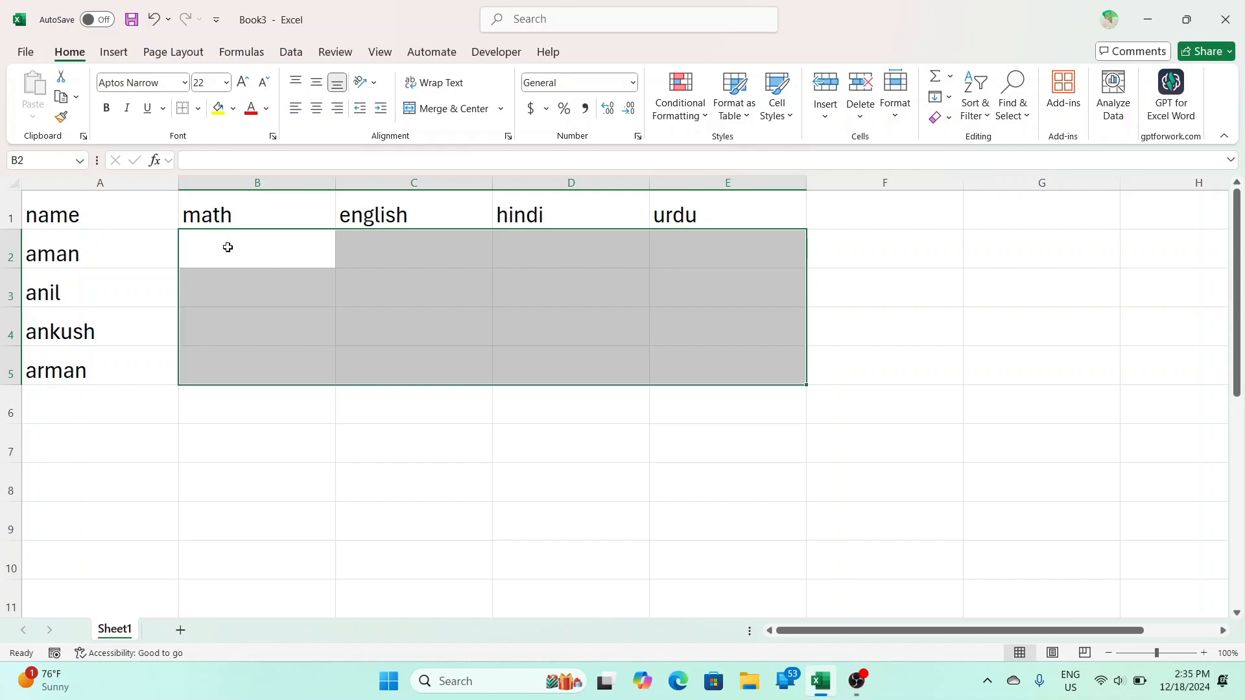
drag(228, 247, 658, 368)
text(=)
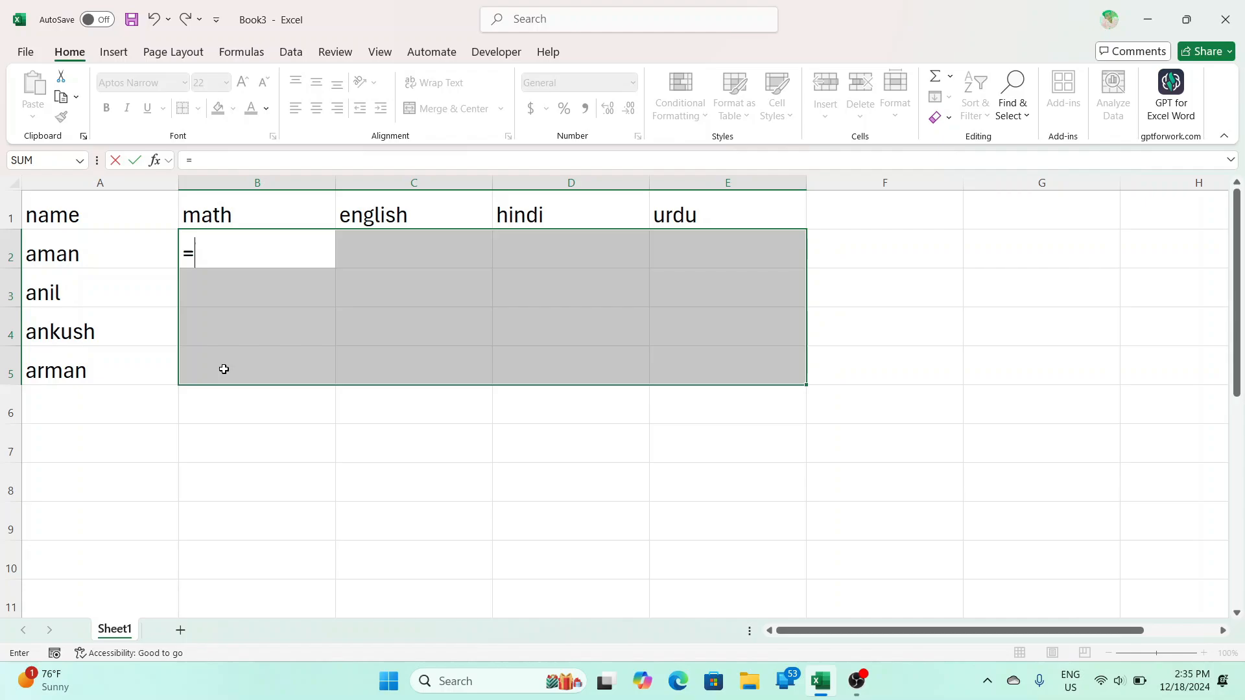
text(rand)
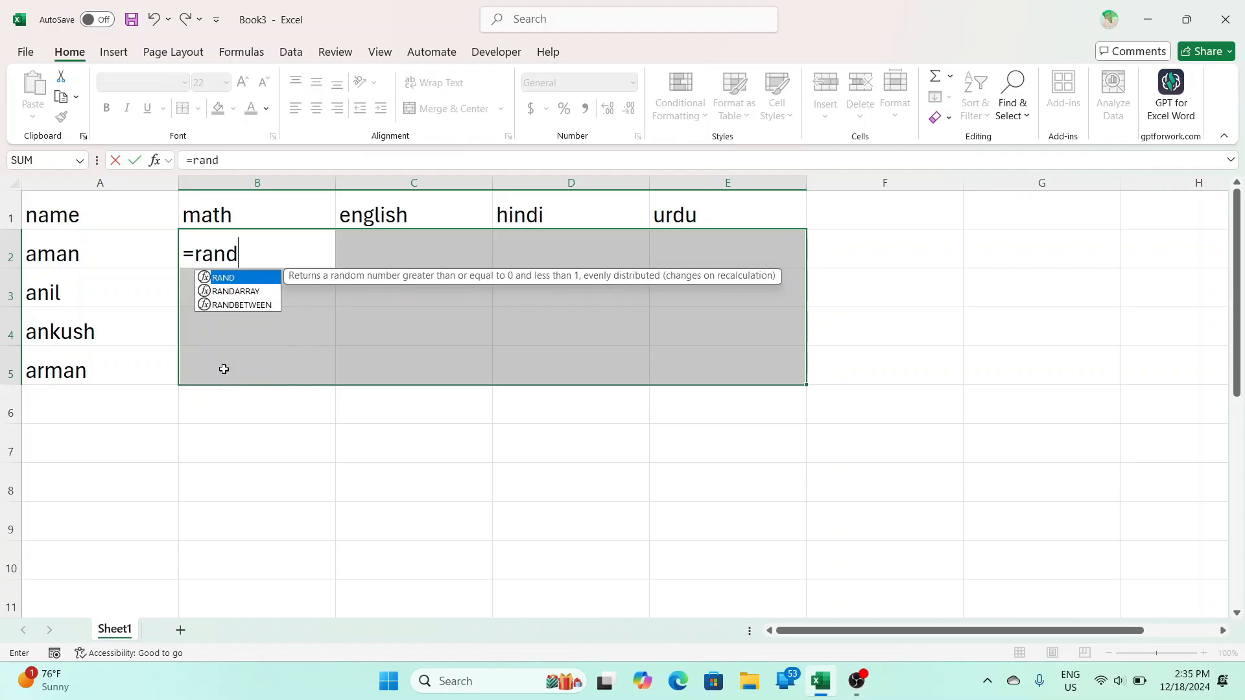
text(betw)
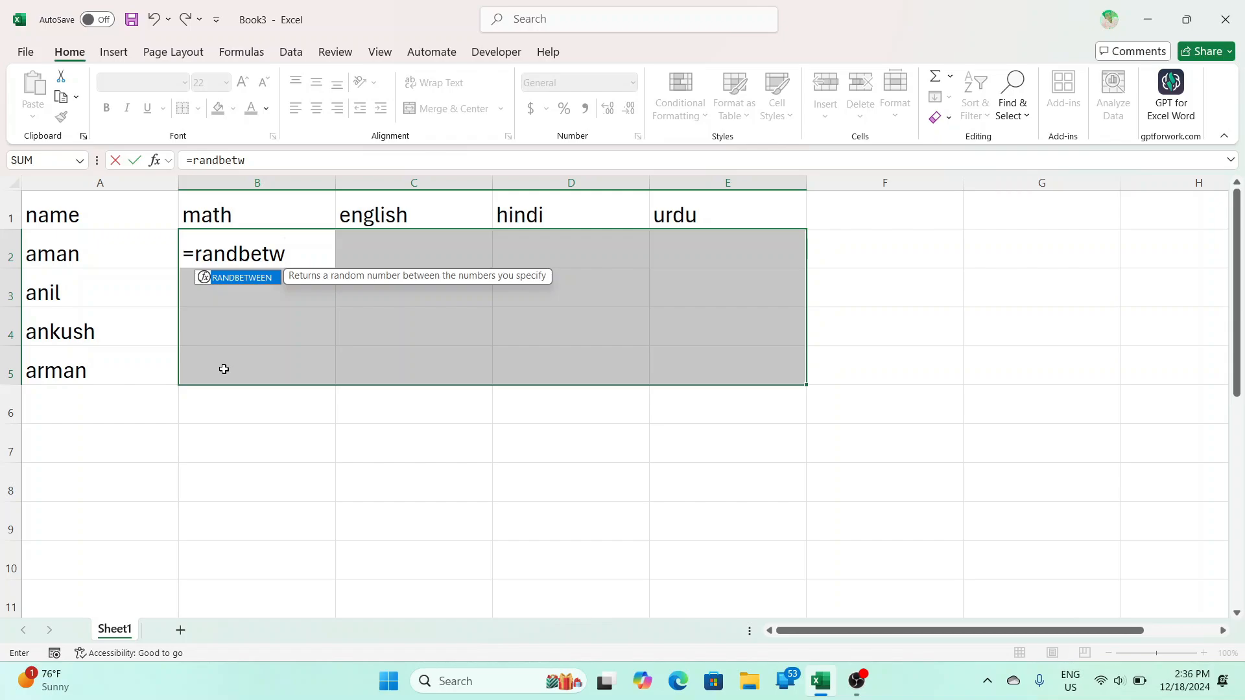
key(Tab)
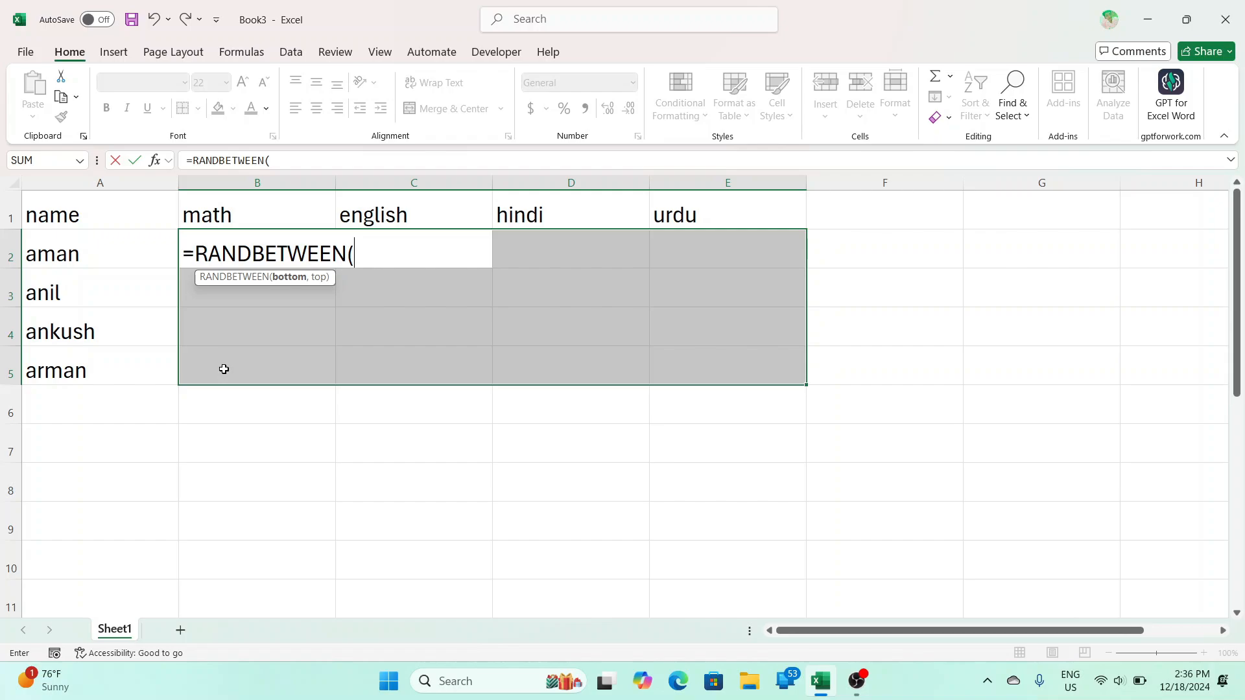
text(10,)
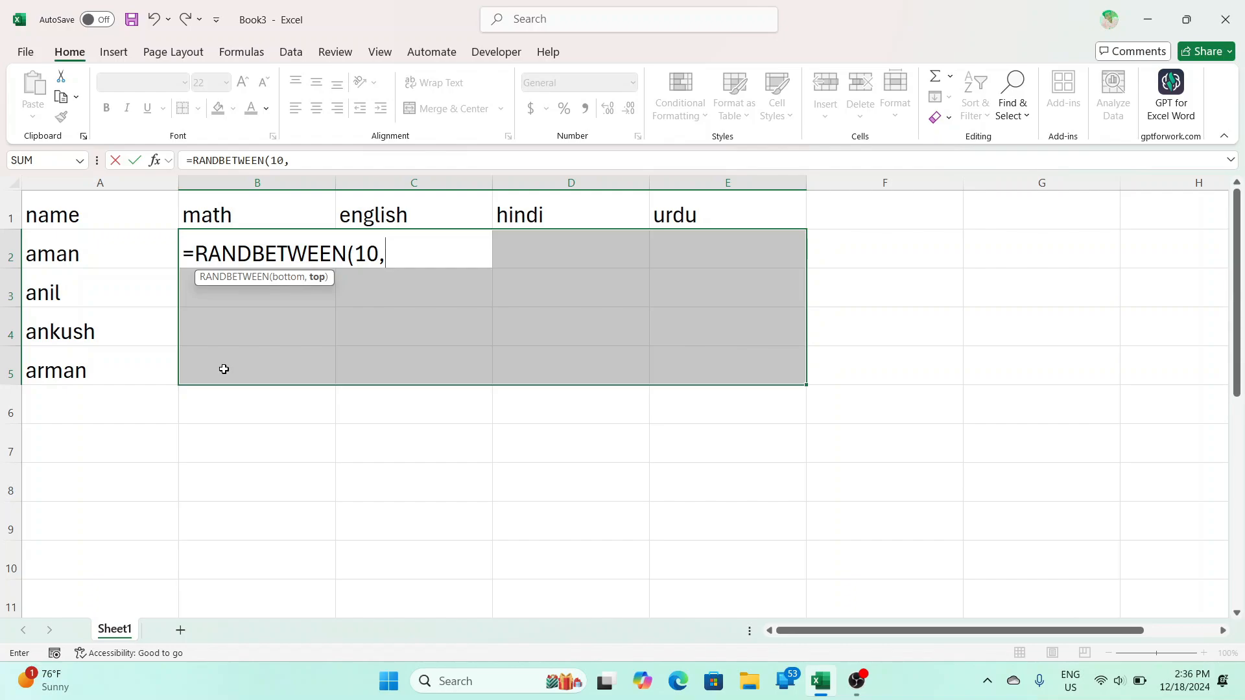
text(80))
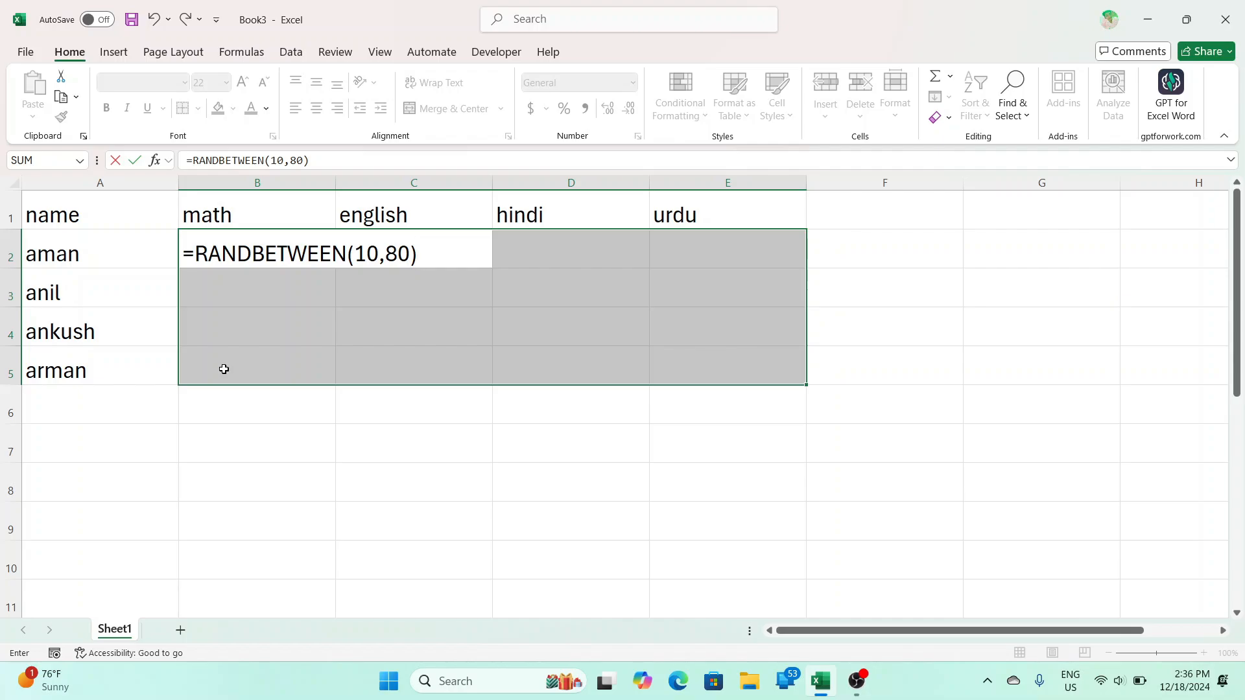
key(ctrl+Return)
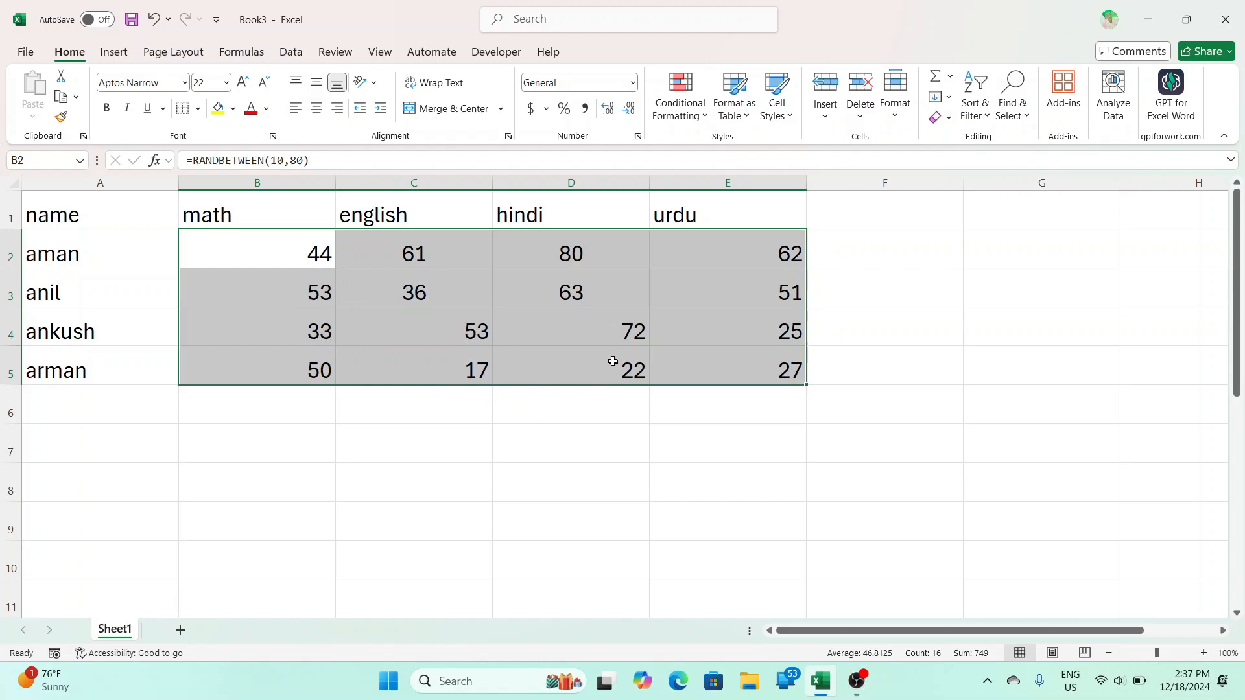
- Try bottom-right alignment on the marks in B2:E5, and center them both horizontally and vertically
click(316, 108)
click(316, 82)
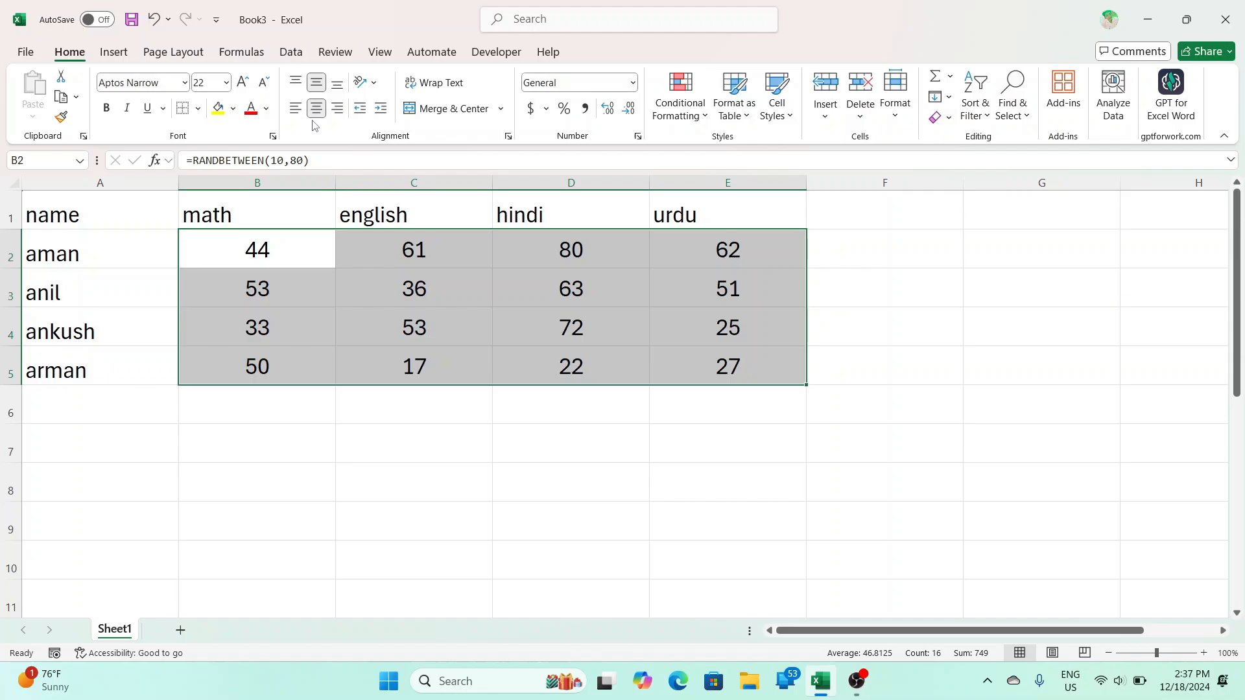
click(337, 107)
click(338, 83)
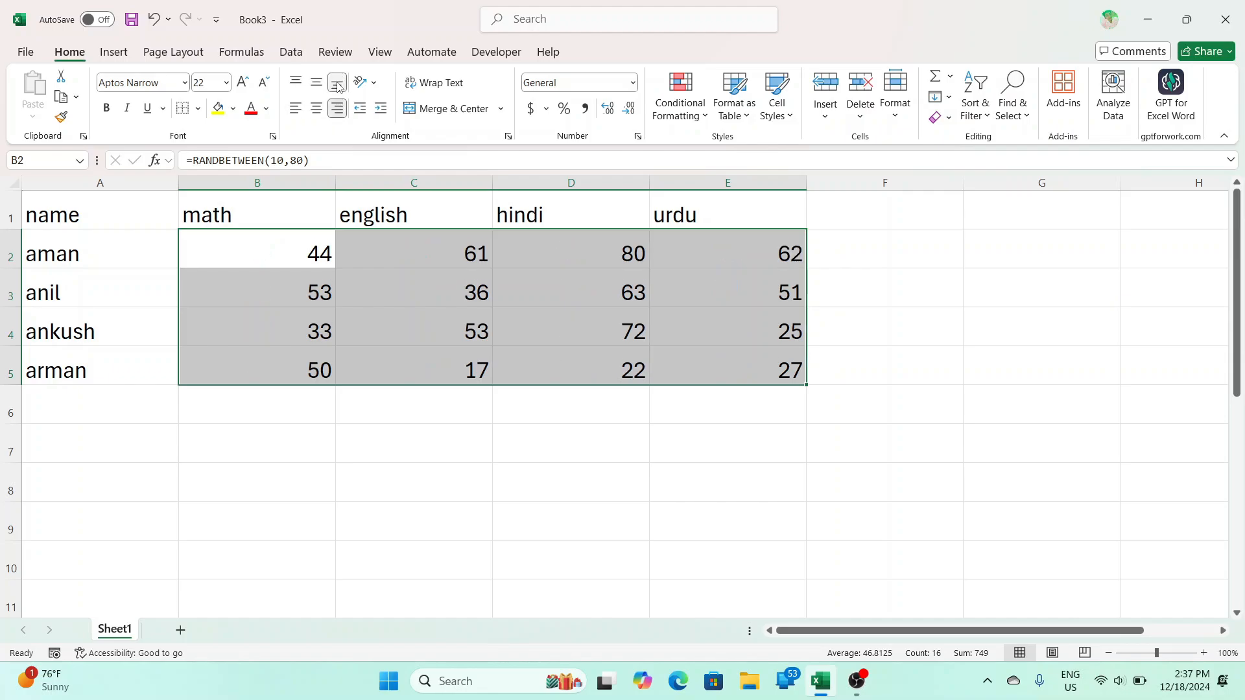
click(317, 107)
click(317, 83)
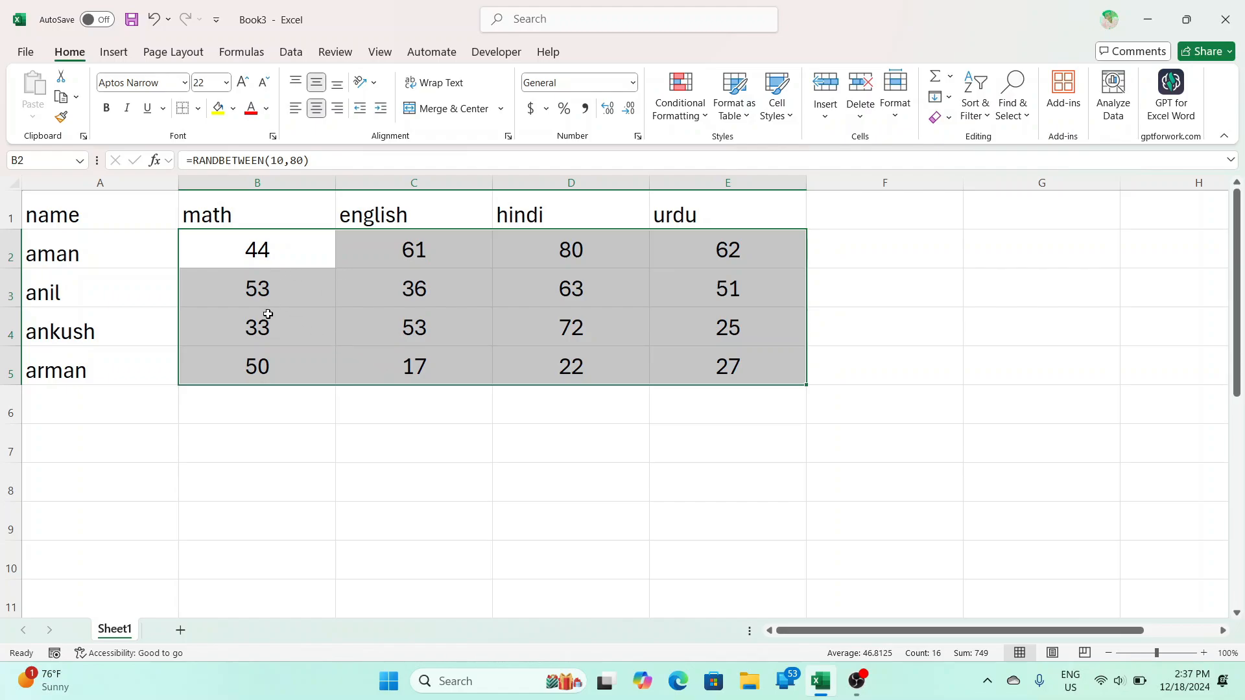
click(888, 321)
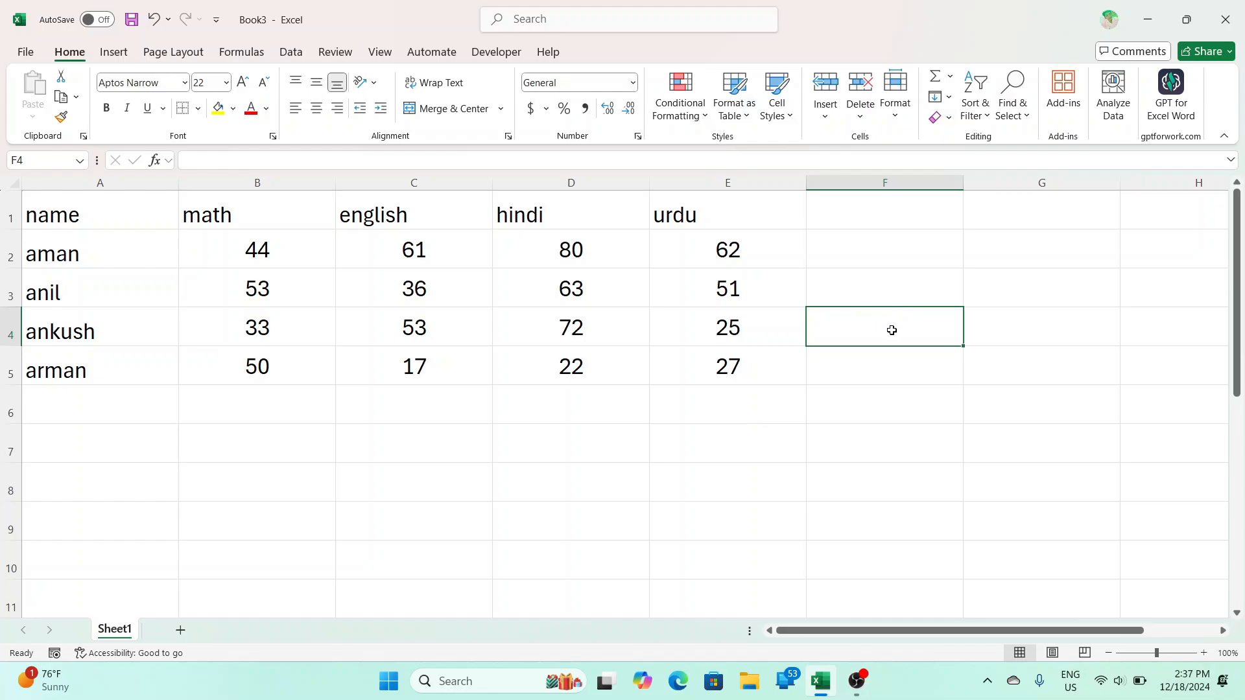
text(=)
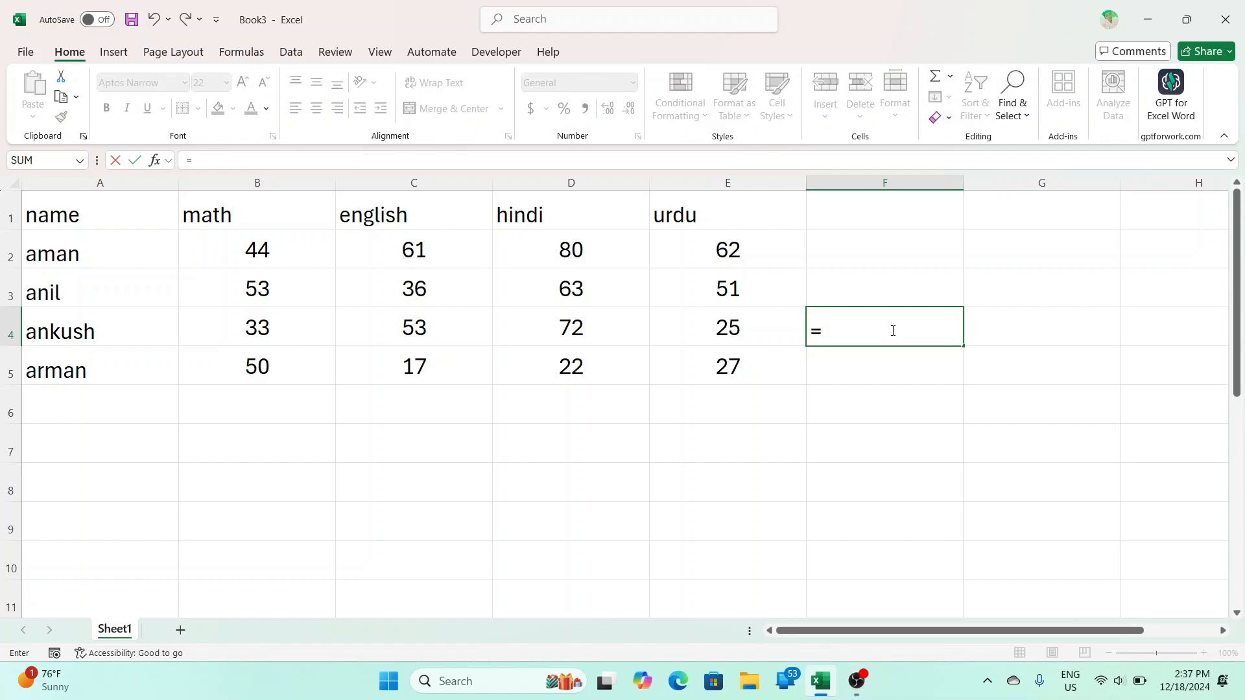
click(890, 380)
key(BackSpace)
key(BackSpace)
click(891, 369)
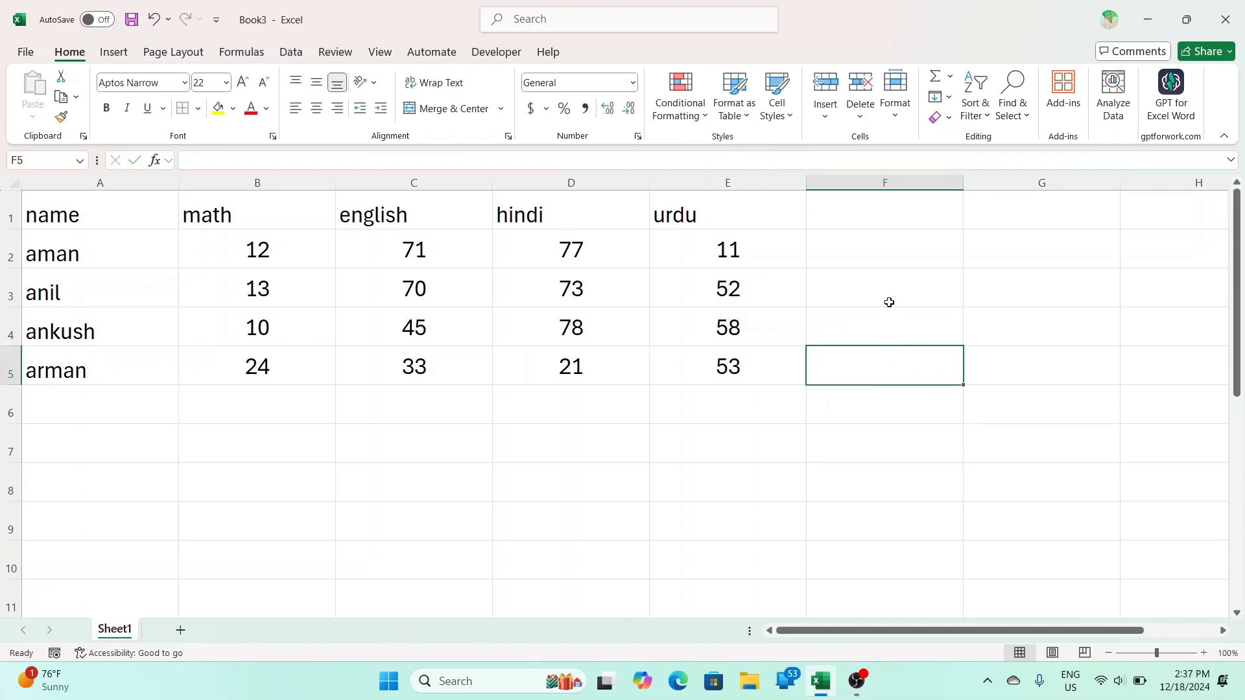
- Enter the sample text "jhb" in F3 to make the random marks recalculate
click(889, 303)
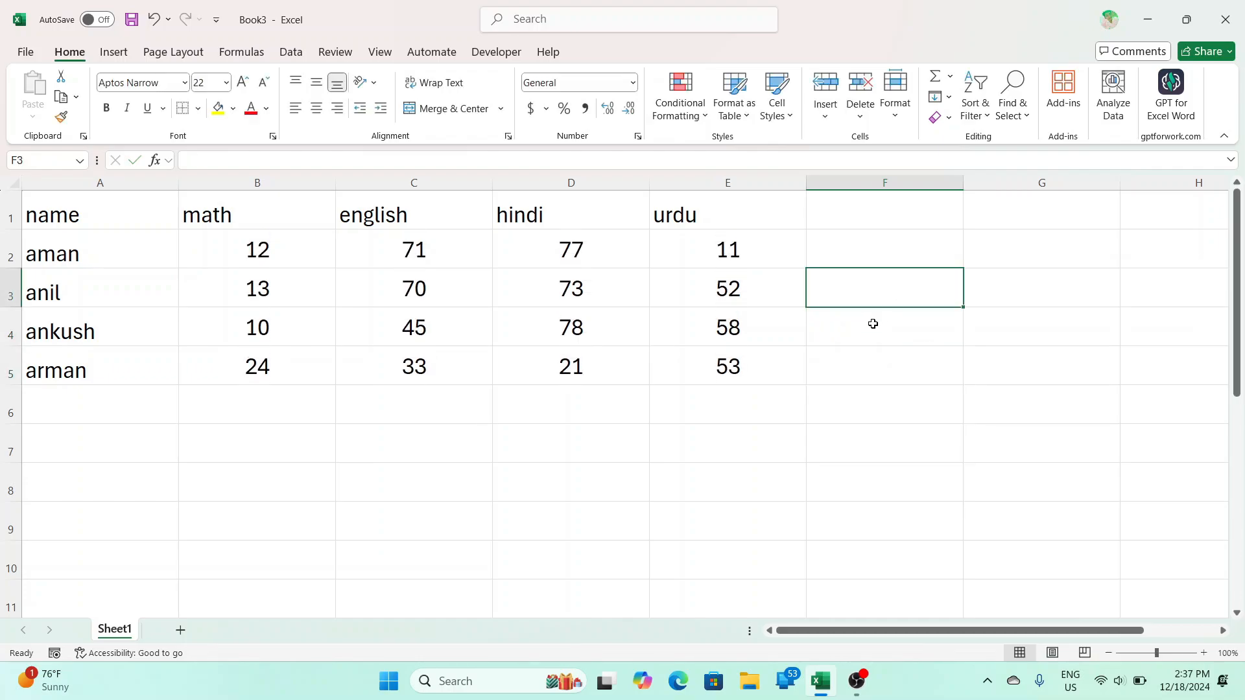
text(jhb)
key(Return)
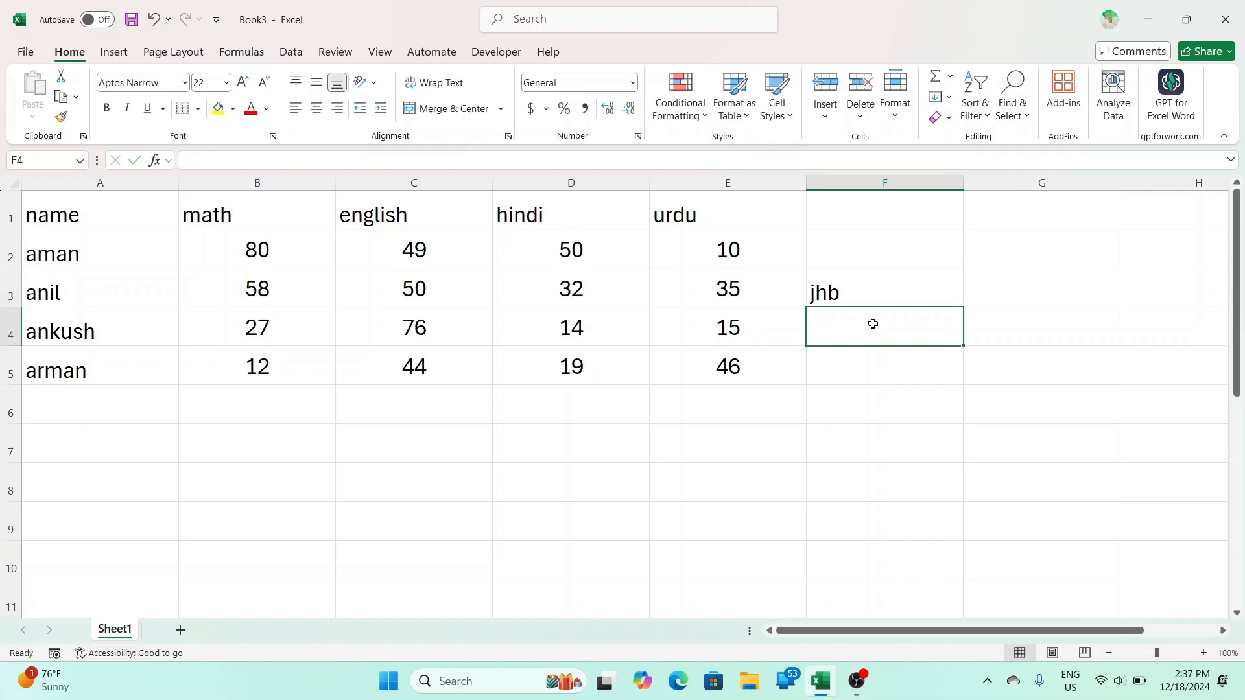
- Enter the sample texts "hjgbj" in F4 and "jhb" in F5 to make the random marks recalculate
text(hjgbj)
key(Return)
text(jhb)
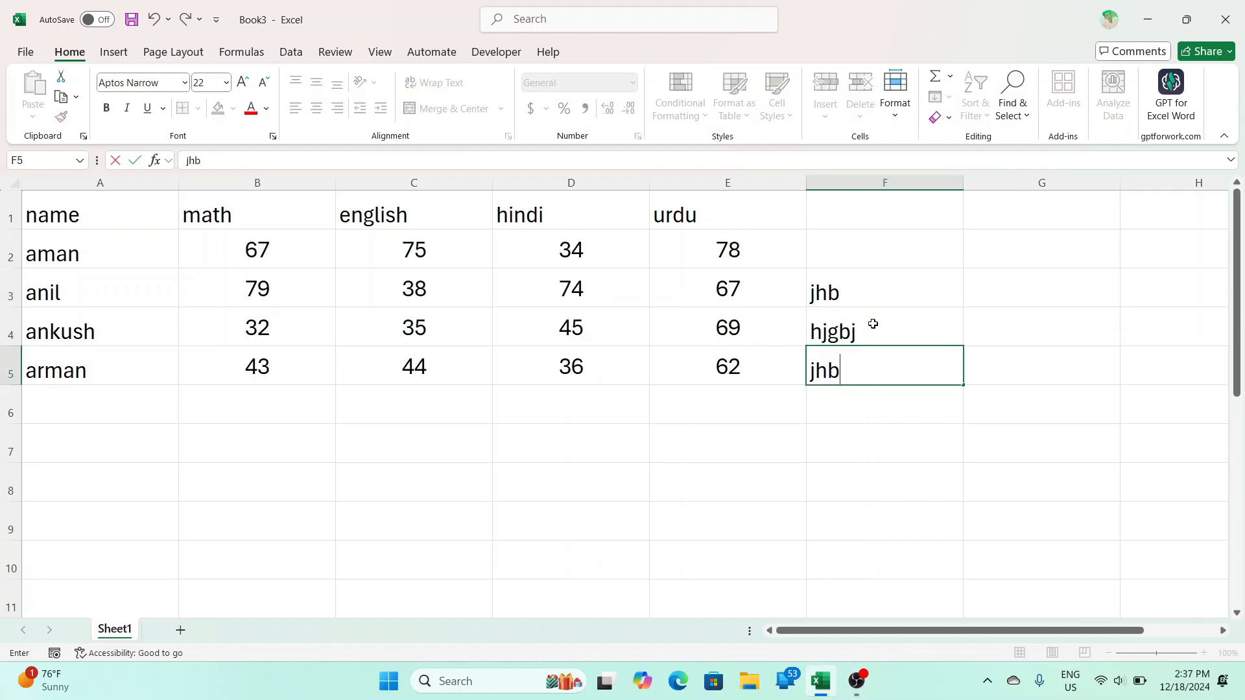
key(Return)
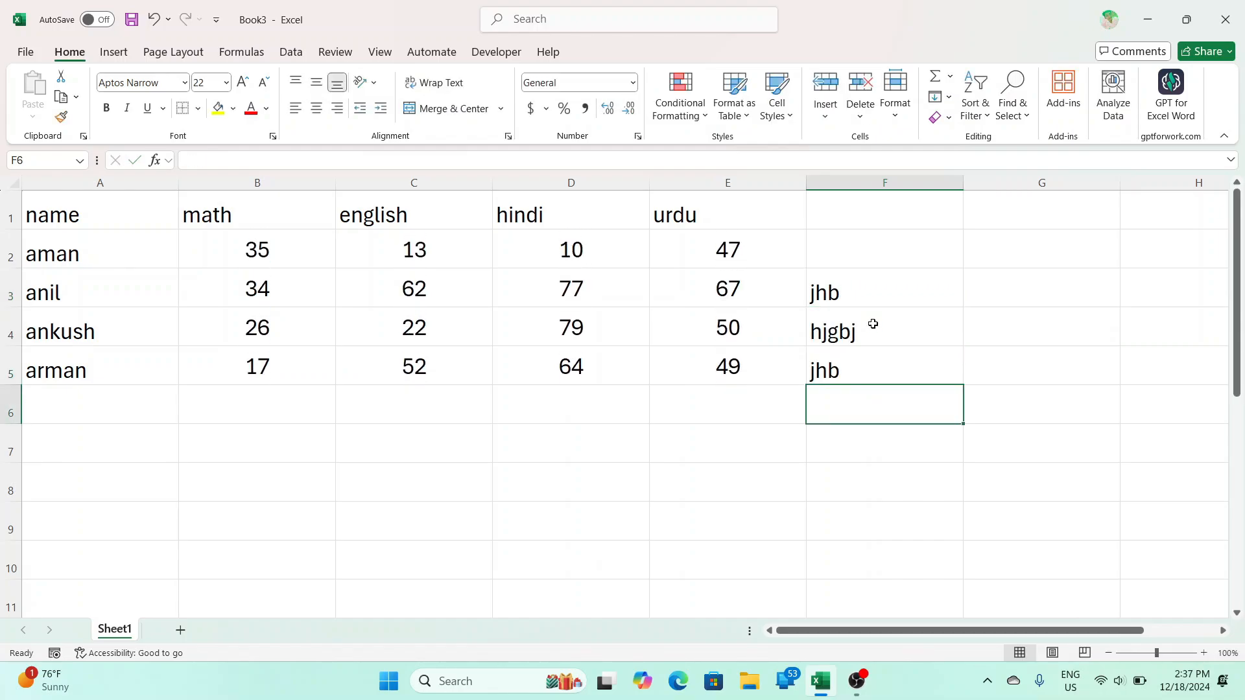
- Recalculate the sheet repeatedly to generate new random marks in B2:E5
key(F9)
key(F9)
key(F9)
key(F9)
key(F9)
key(F9)
key(F9)
key(F9)
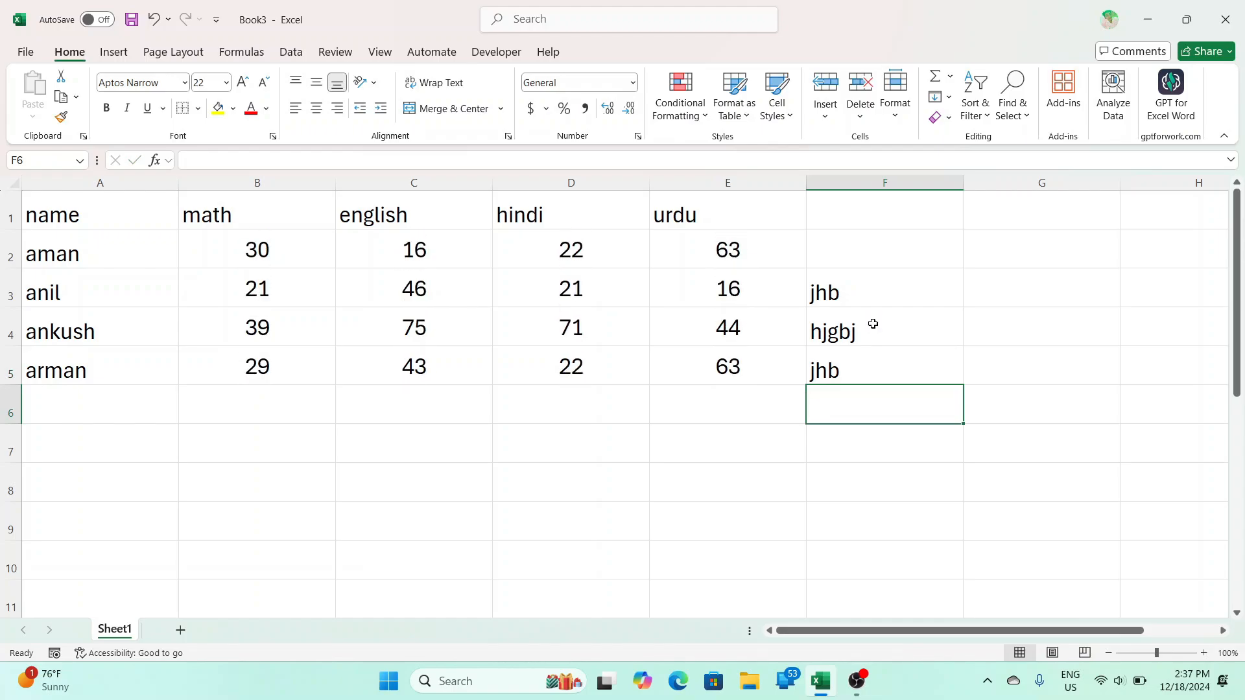
key(F9)
key(F9)
key(F9)
key(F9)
key(F9)
key(F9)
key(F9)
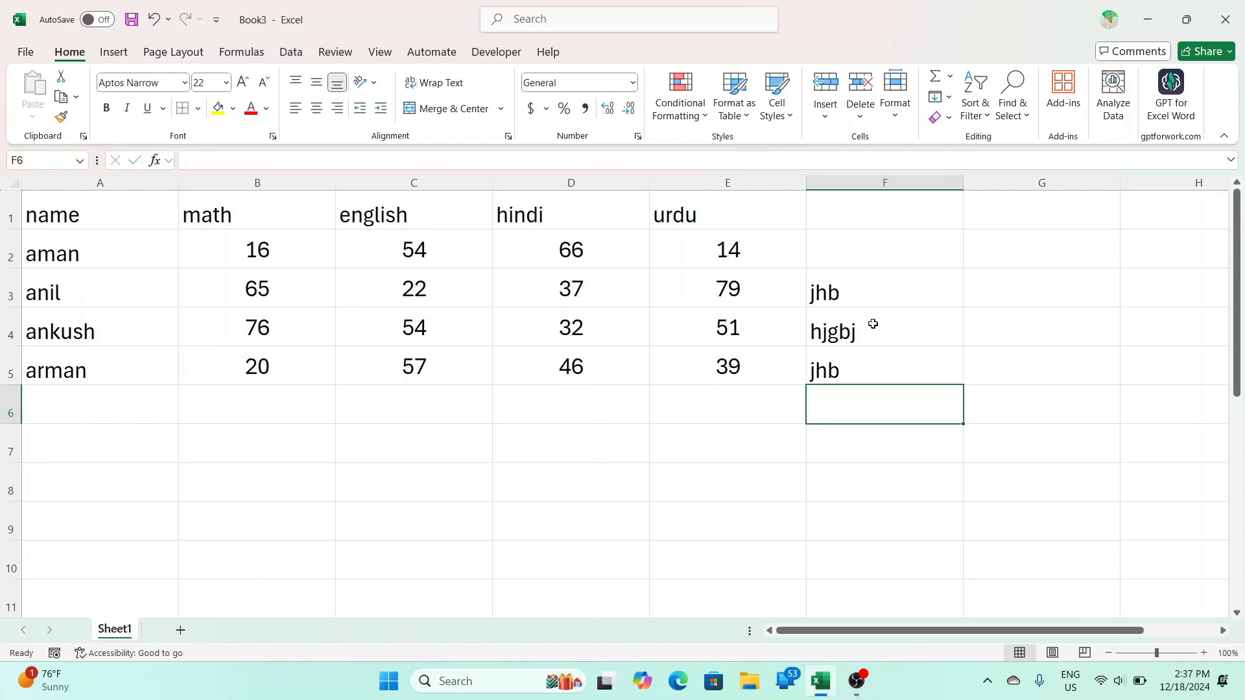
key(F9)
key(F9)
- Clear the sample texts from F5, F4 and F3
key(Up)
key(Delete)
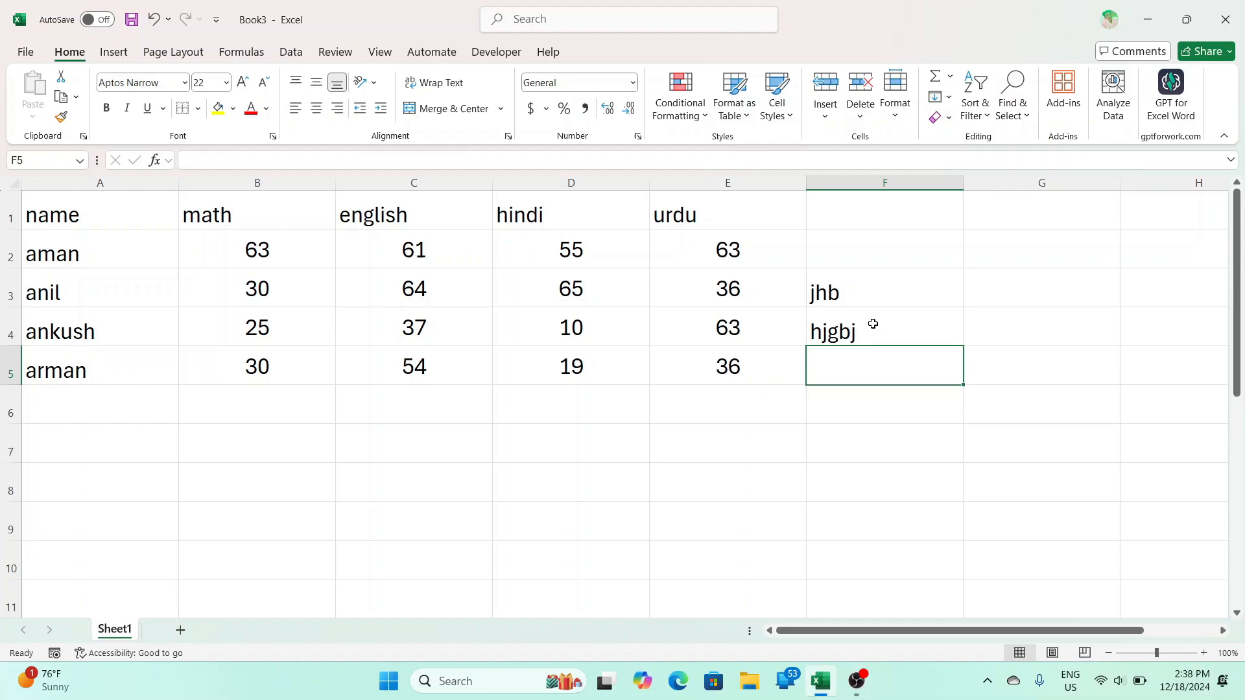
key(Up)
key(Delete)
key(Up)
key(Delete)
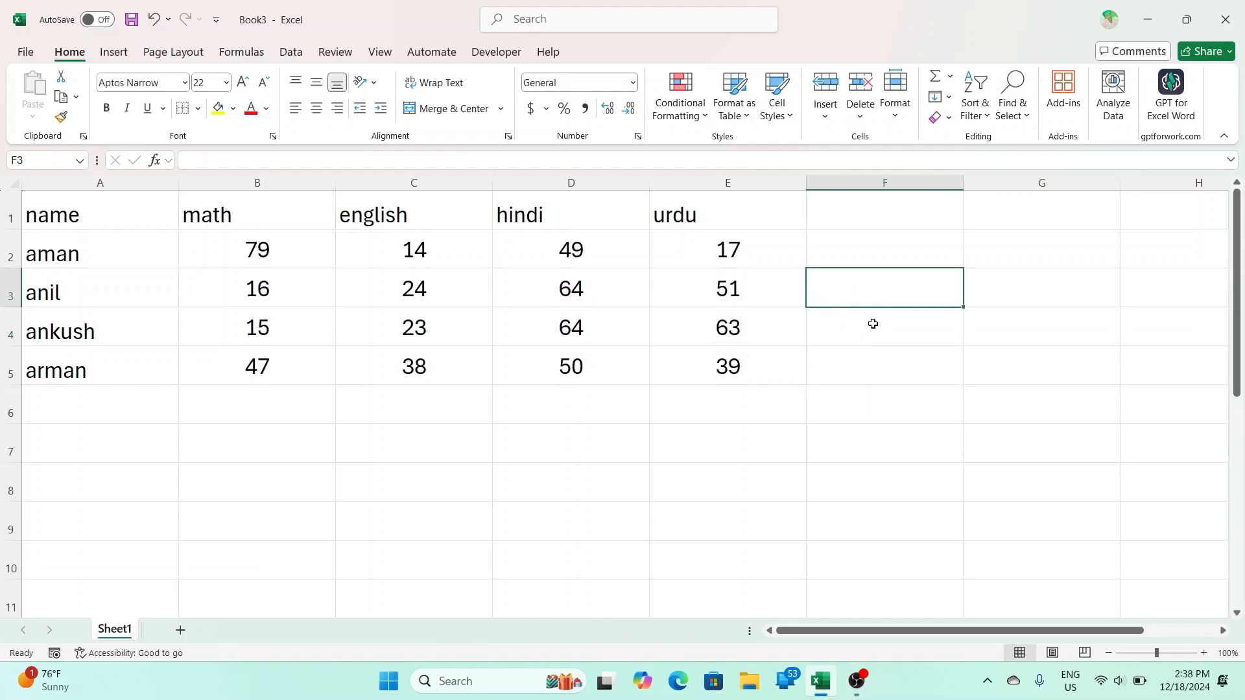
- Copy the marks range B2:E5 and paste it over itself as values to replace the RANDBETWEEN formulas
key(Left)
key(Left)
key(Left)
key(Left)
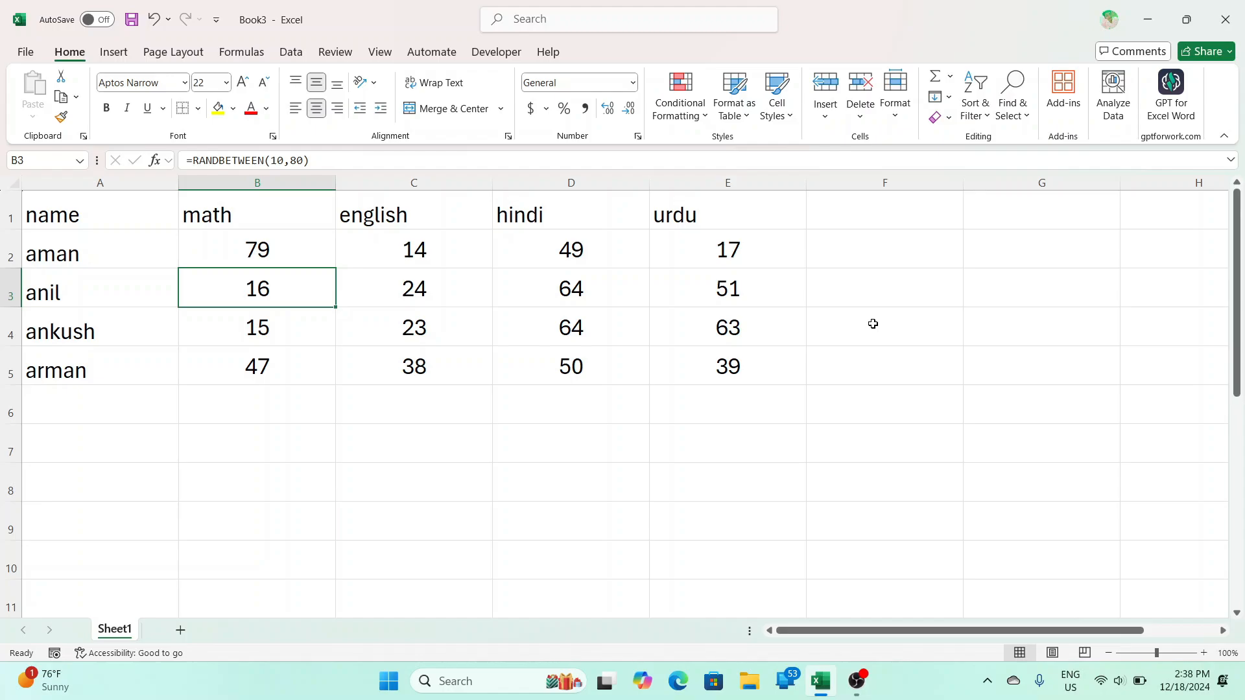
drag(266, 258, 662, 354)
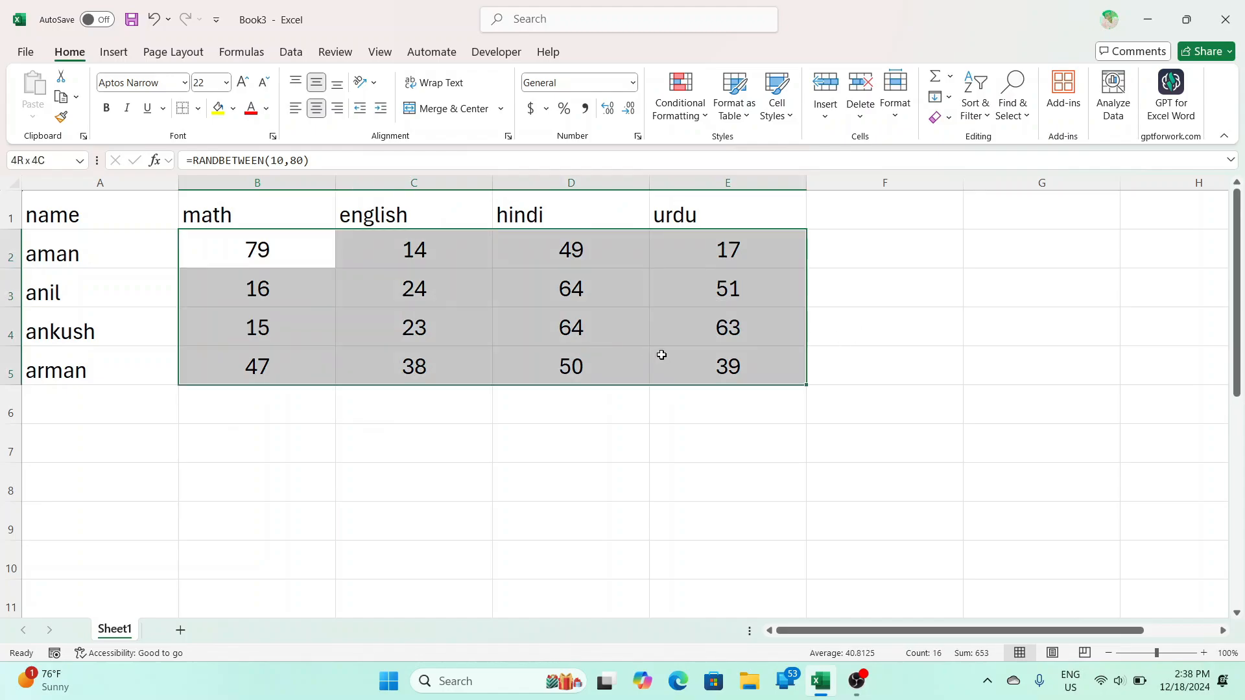
right_click(597, 279)
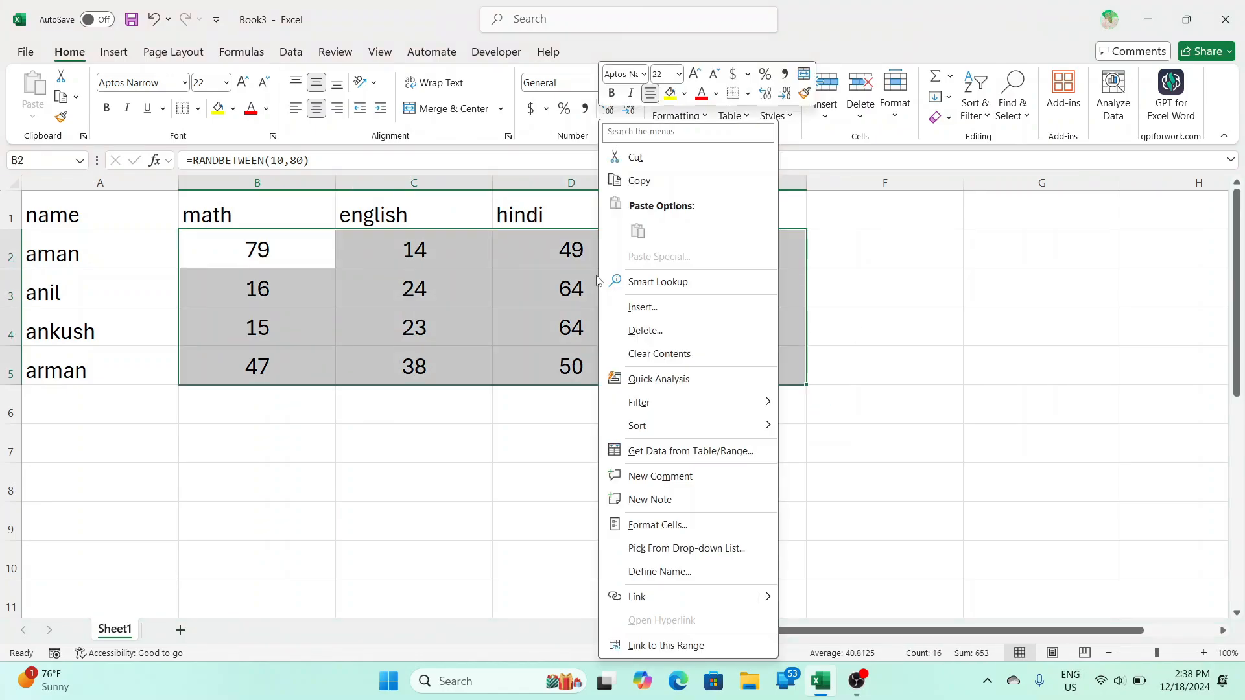
click(641, 182)
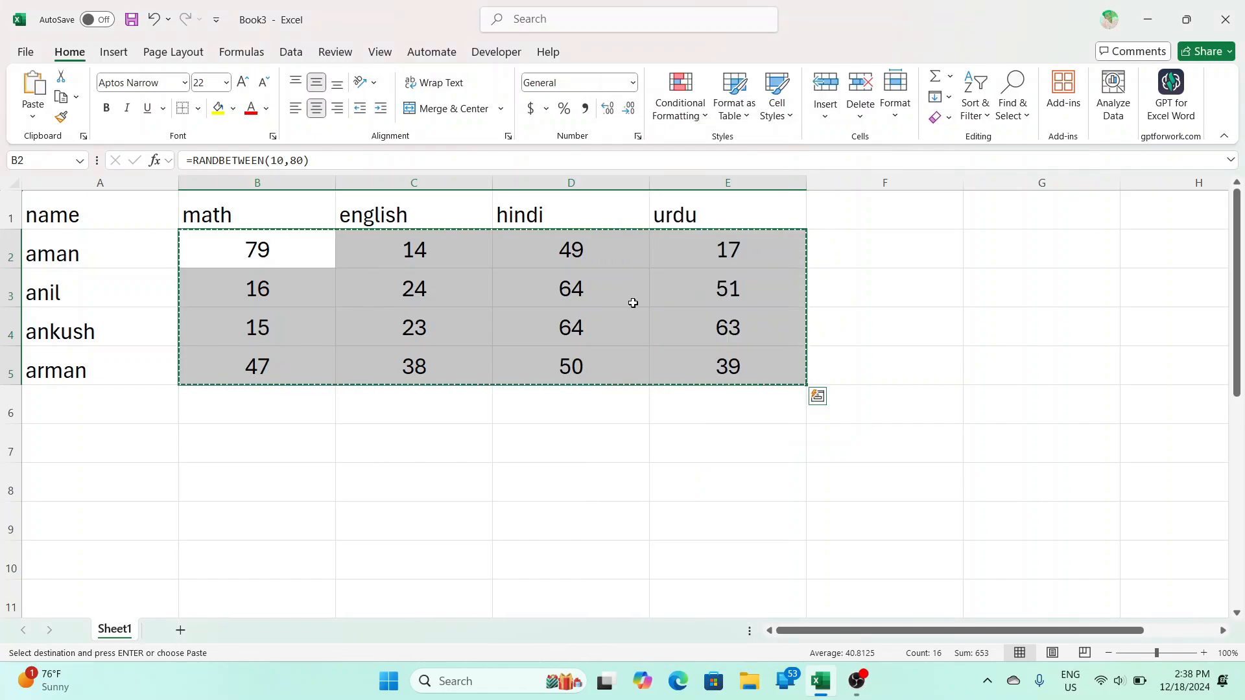
right_click(467, 286)
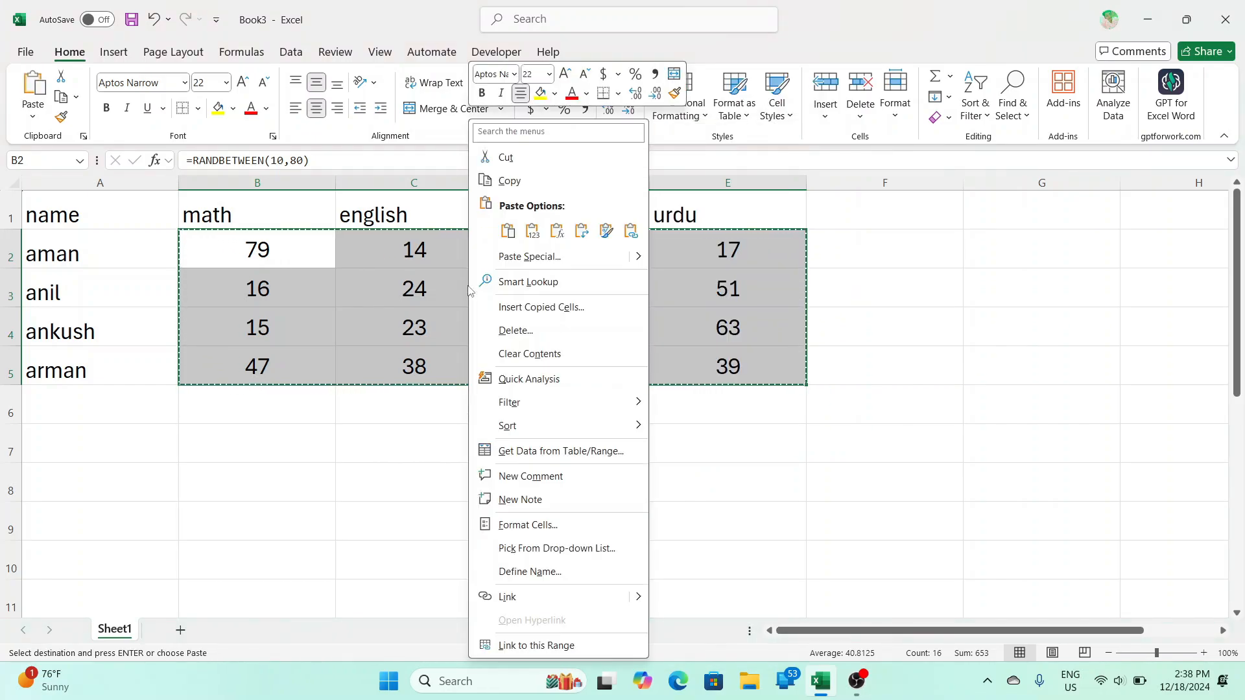
click(532, 231)
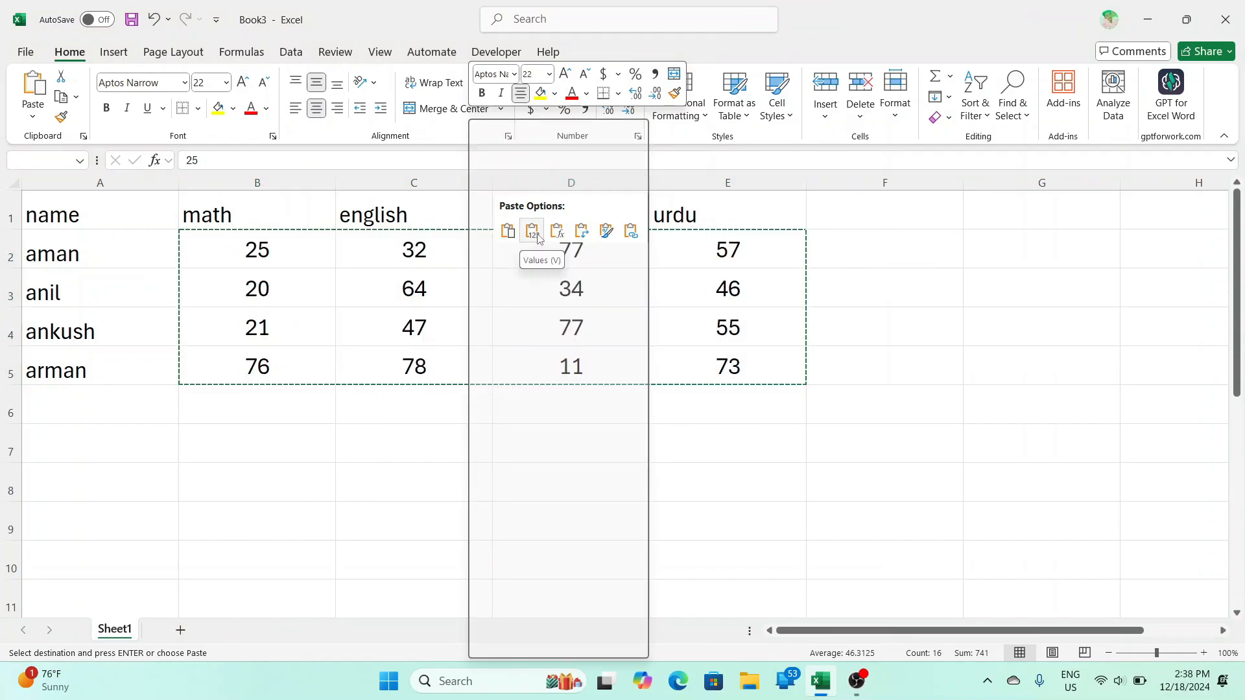
click(538, 237)
click(876, 354)
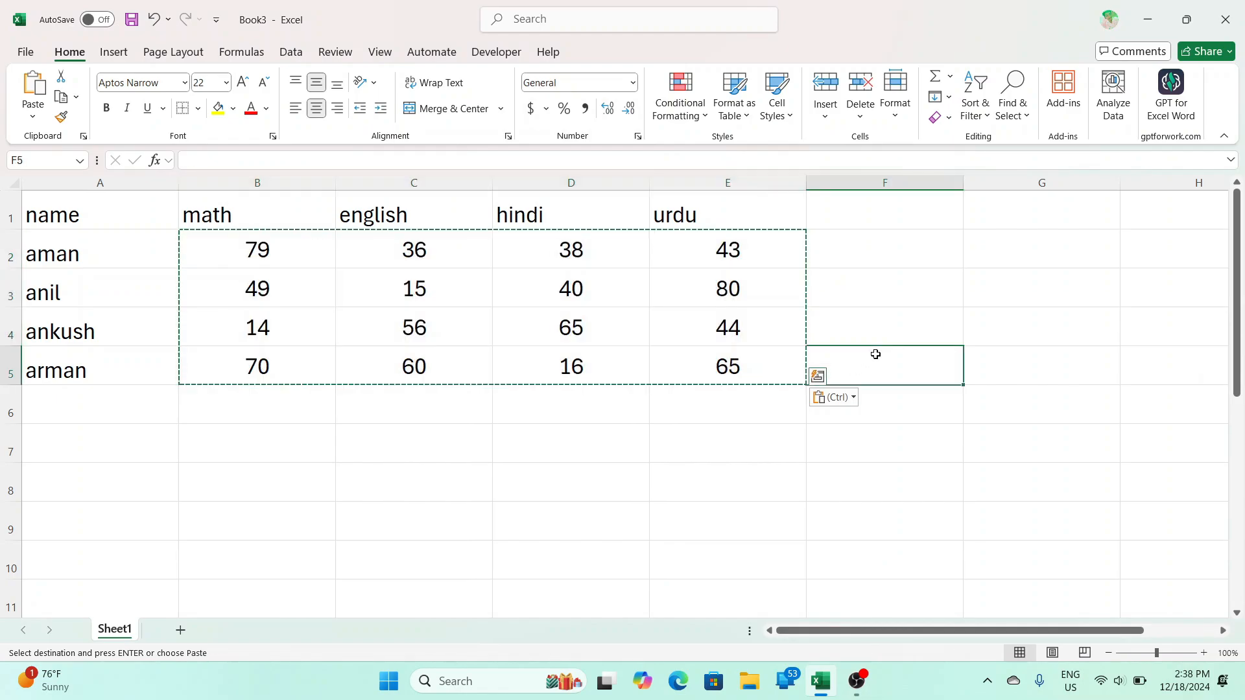
key(Escape)
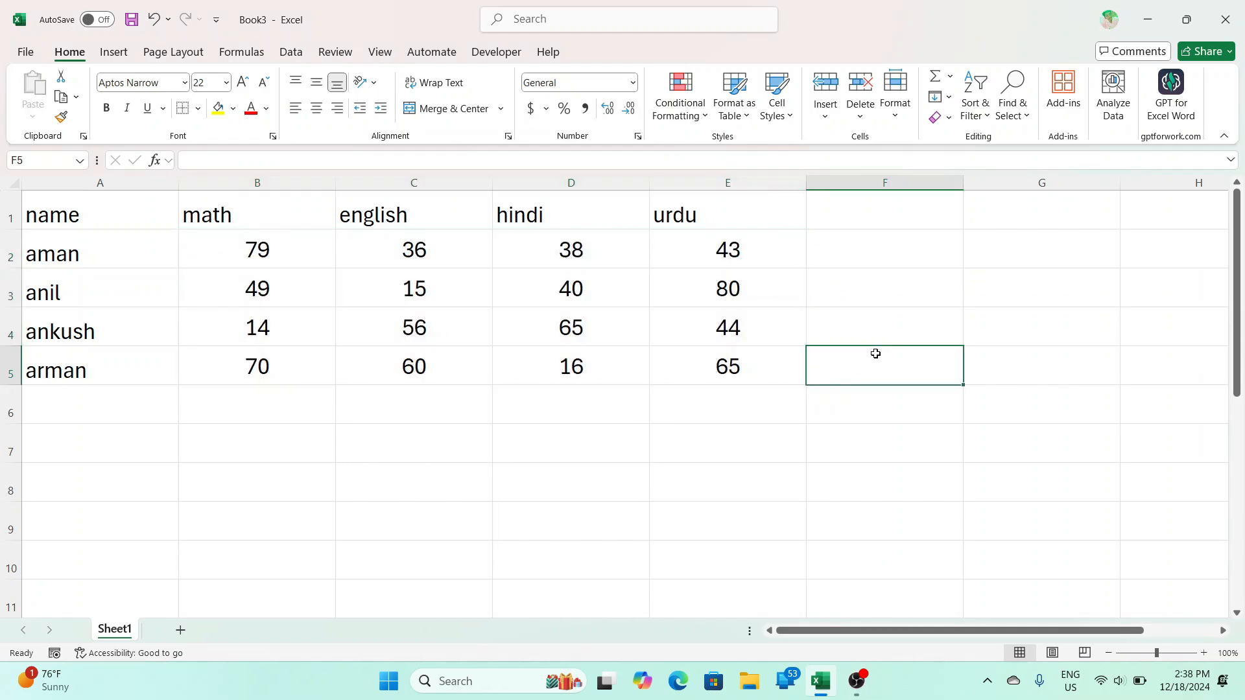
- Enter the sample texts "jghdfhgc" in F4 and "ghfv" in F5 to test whether the marks stay fixed
key(Up)
text(jghdfhgc)
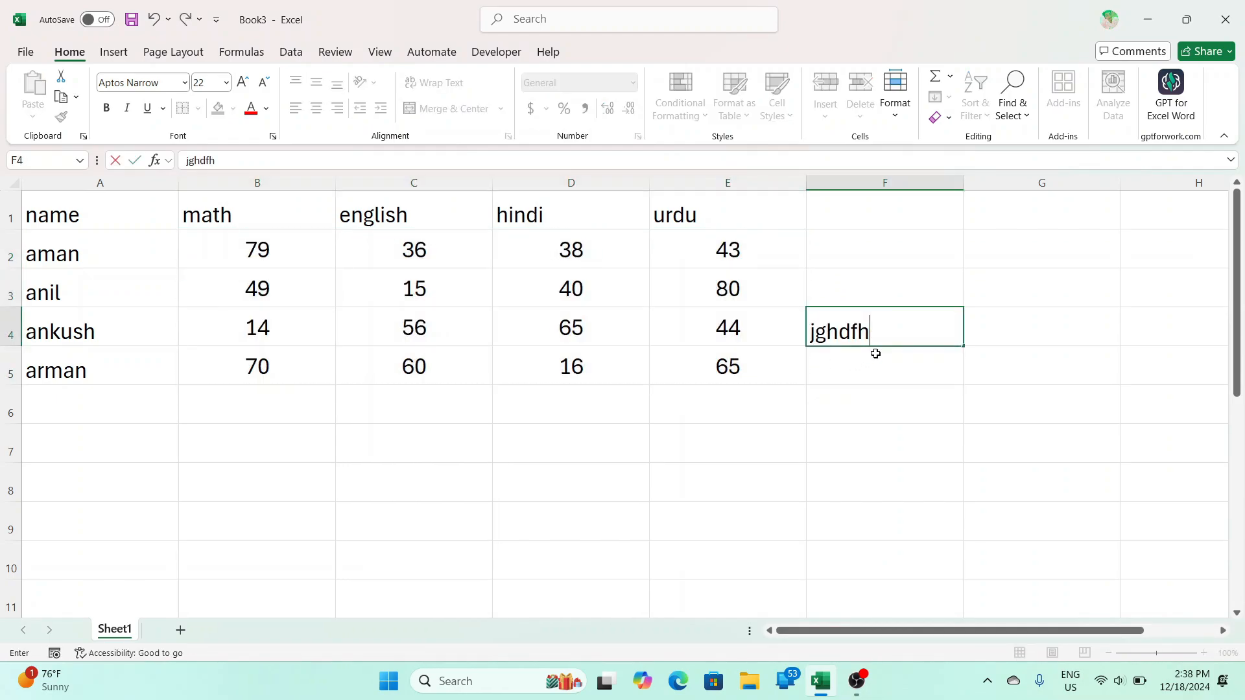
key(Return)
text(ghfv)
key(Return)
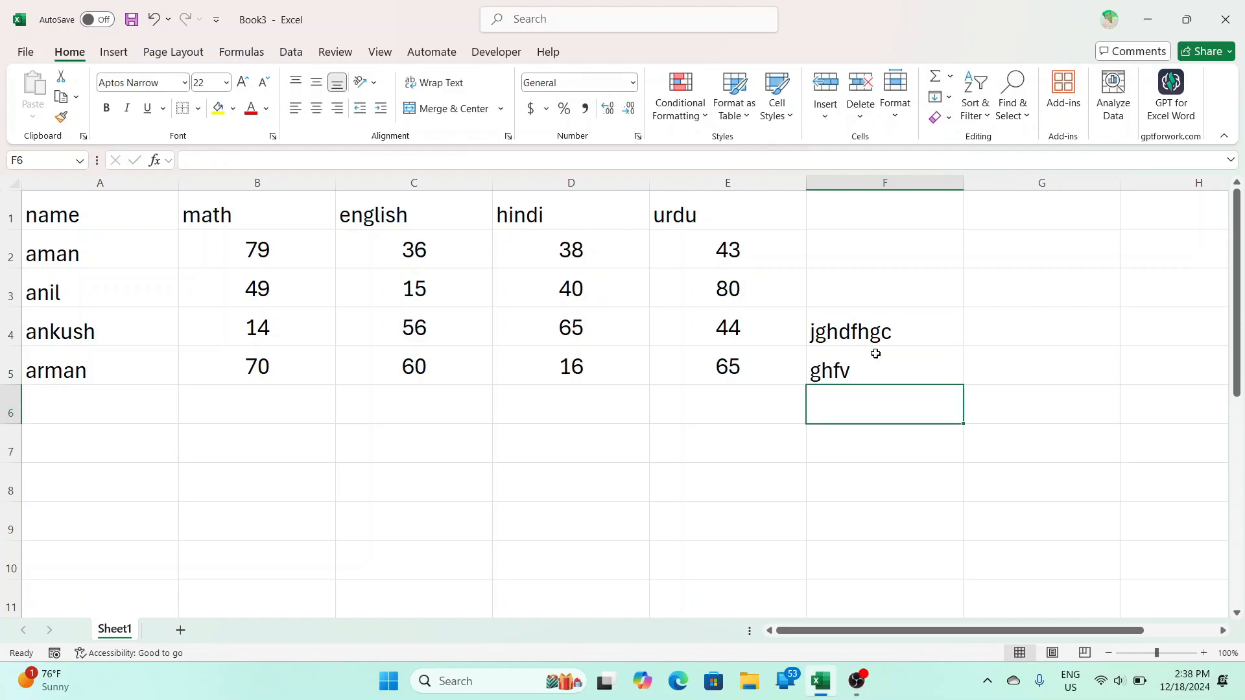
- Undo the sample entries in column F and the values-only paste in B2:E5
key(ctrl+z)
key(ctrl+z)
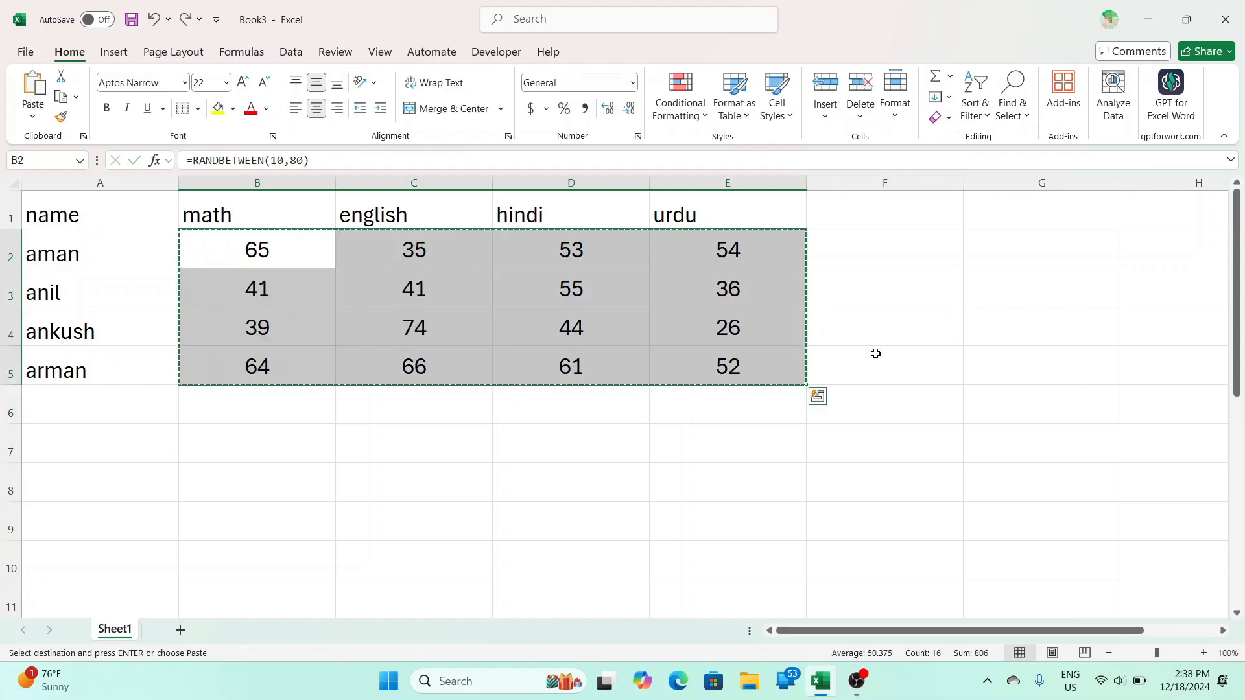
key(Escape)
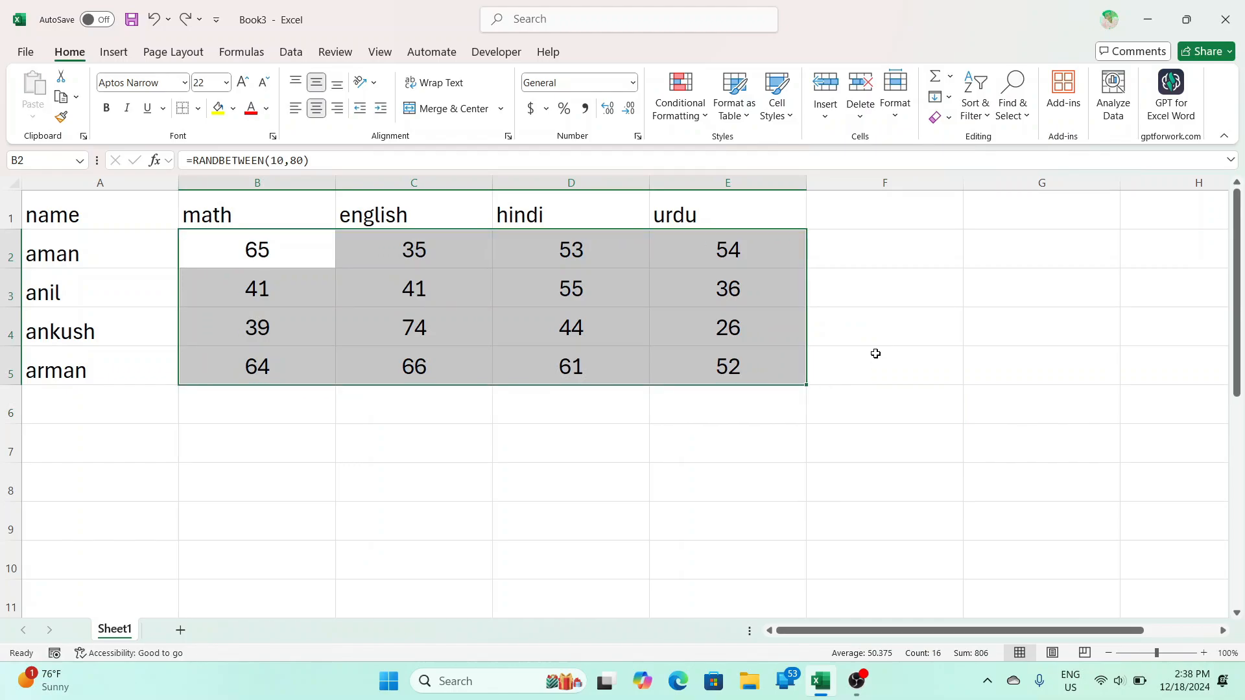
- Examine the formulas behind the marks in D4, E3 and E5
click(877, 355)
click(600, 323)
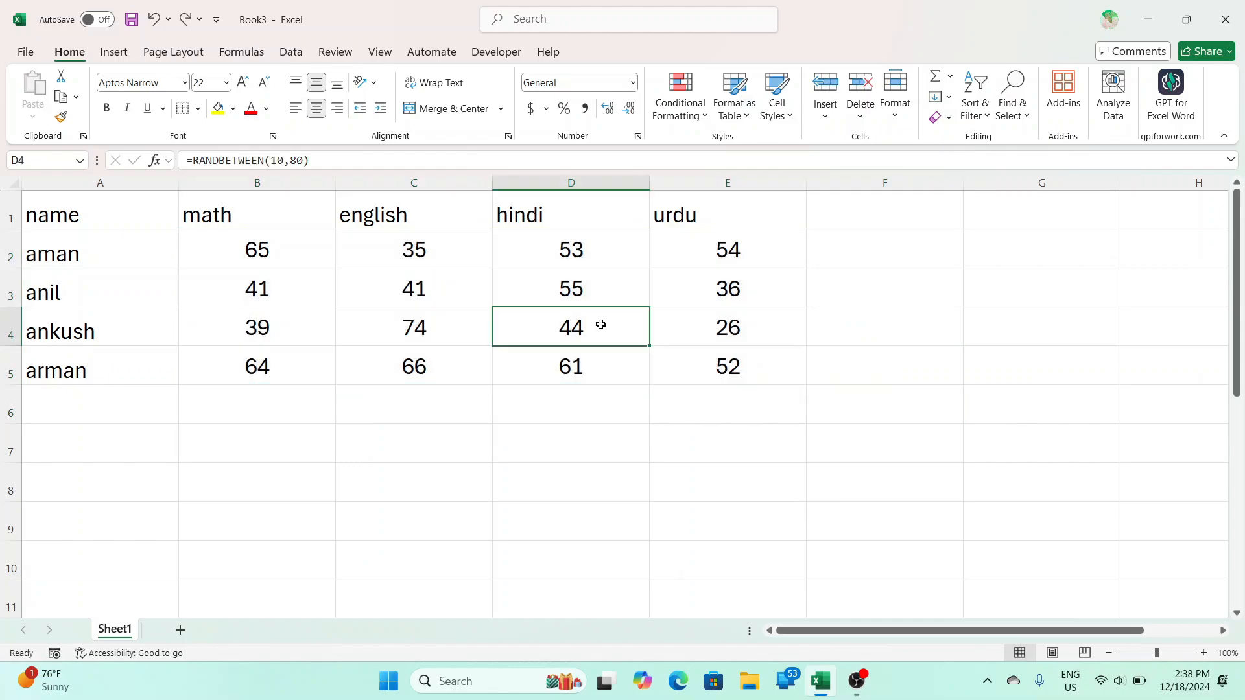
click(701, 295)
click(701, 355)
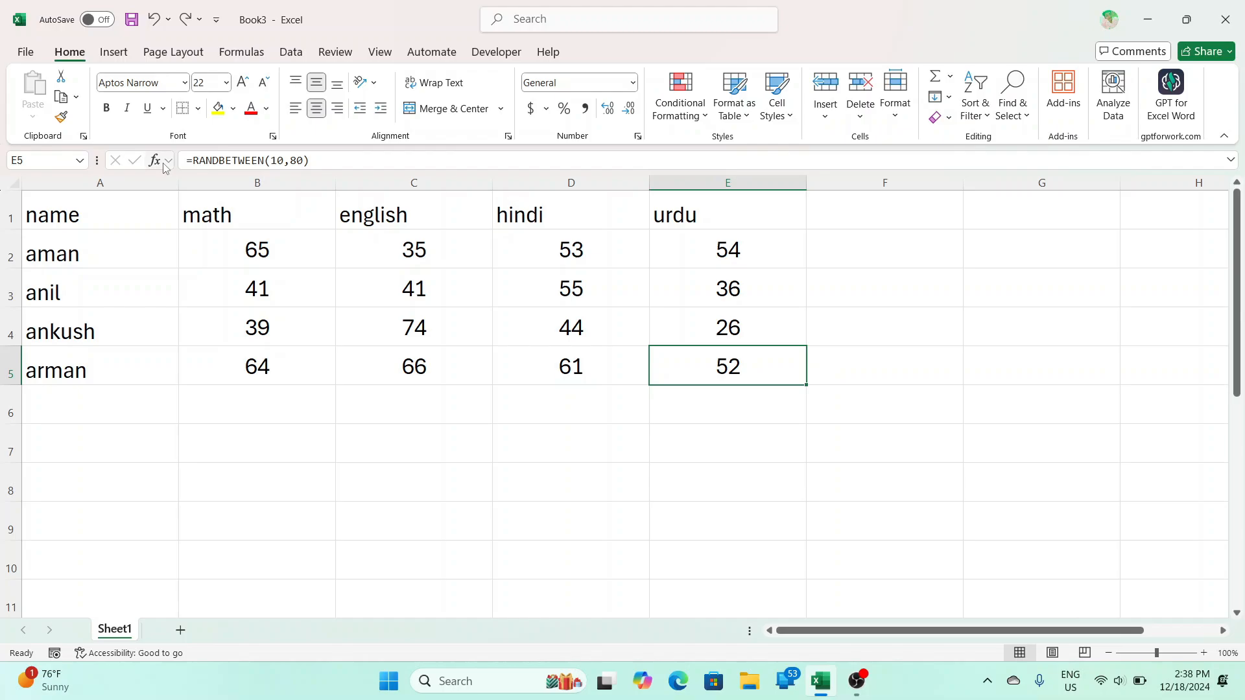
click(182, 164)
text(=)
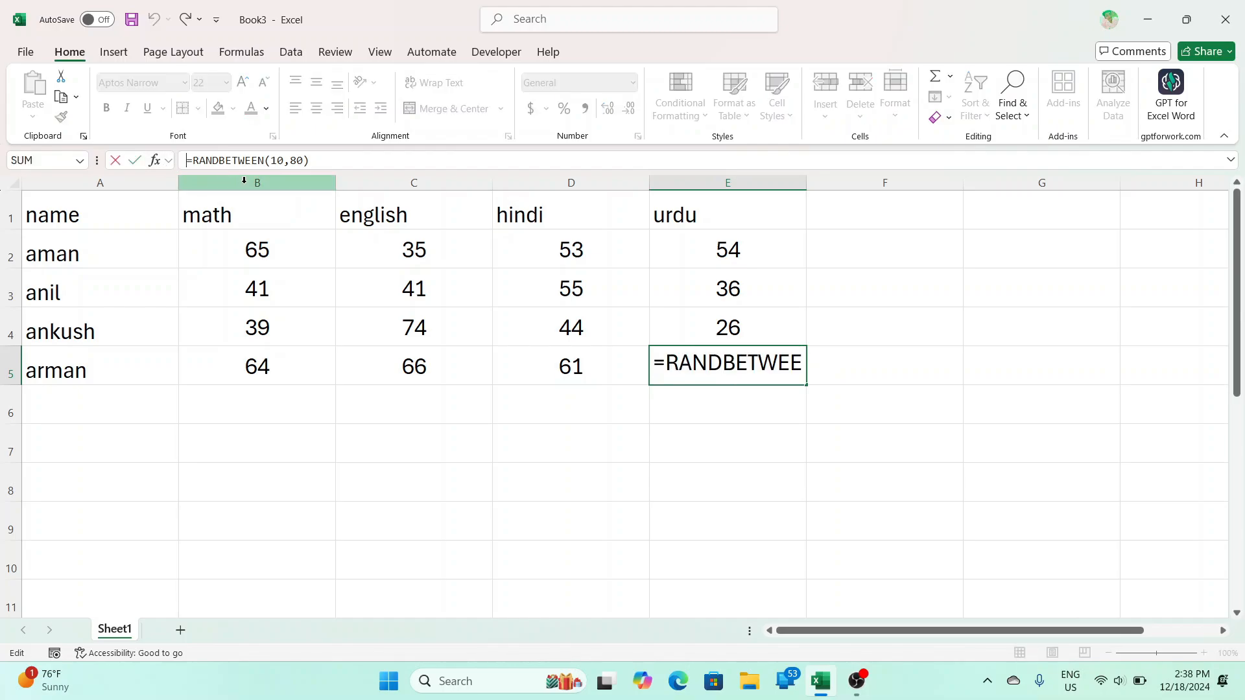
click(422, 341)
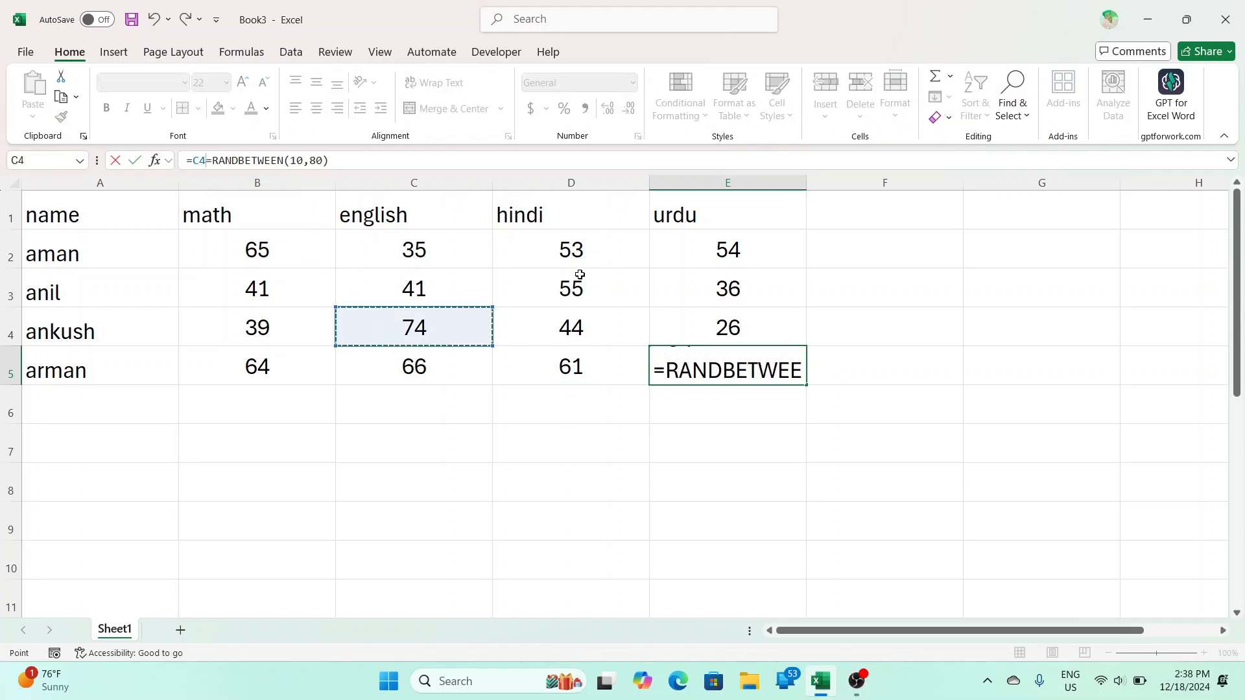
key(Escape)
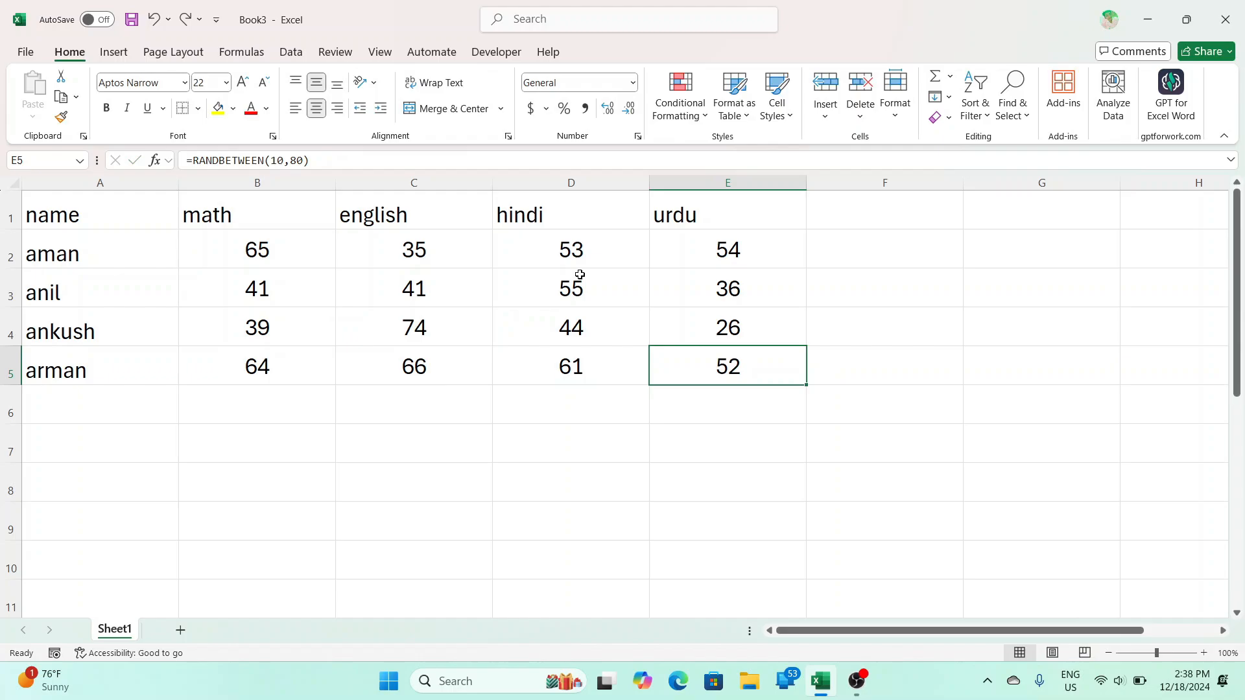
click(823, 339)
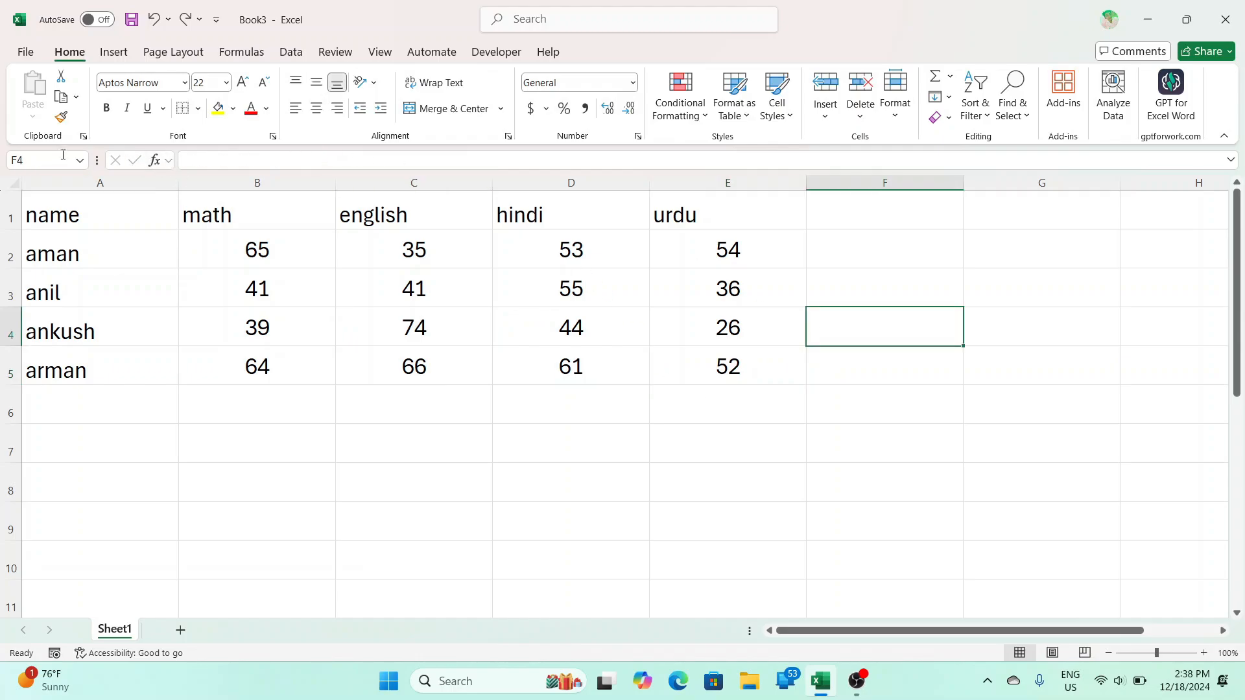
click(366, 337)
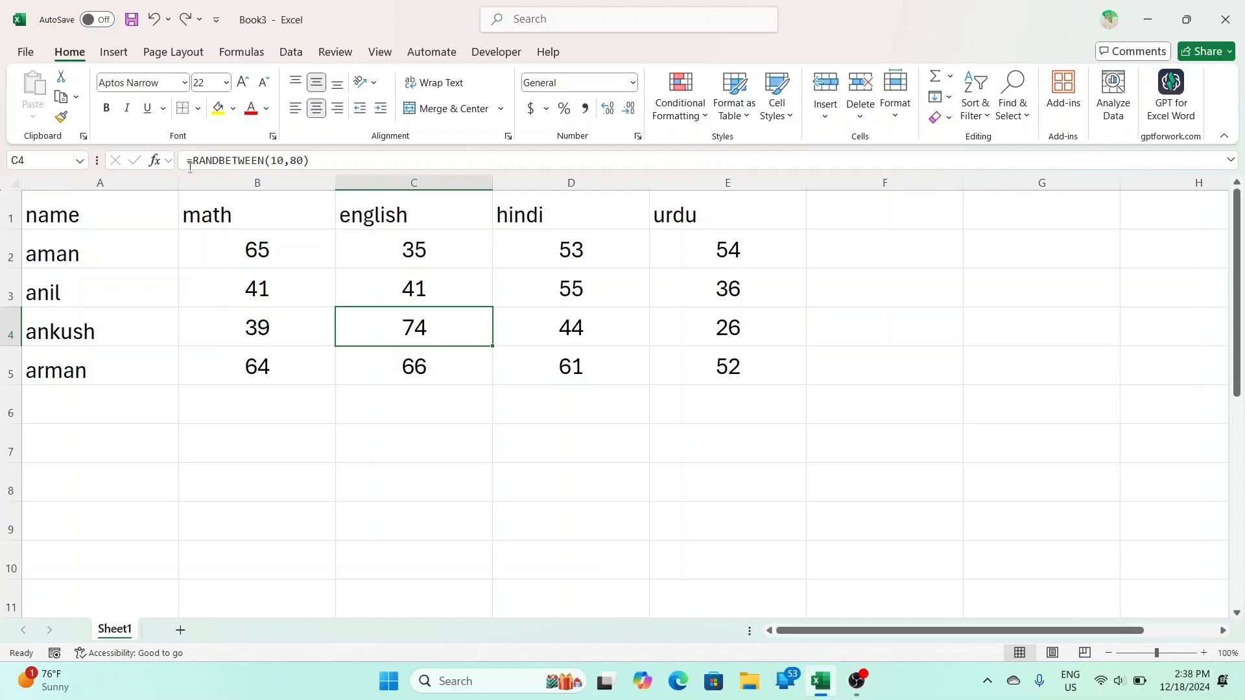
drag(181, 160, 356, 160)
click(626, 446)
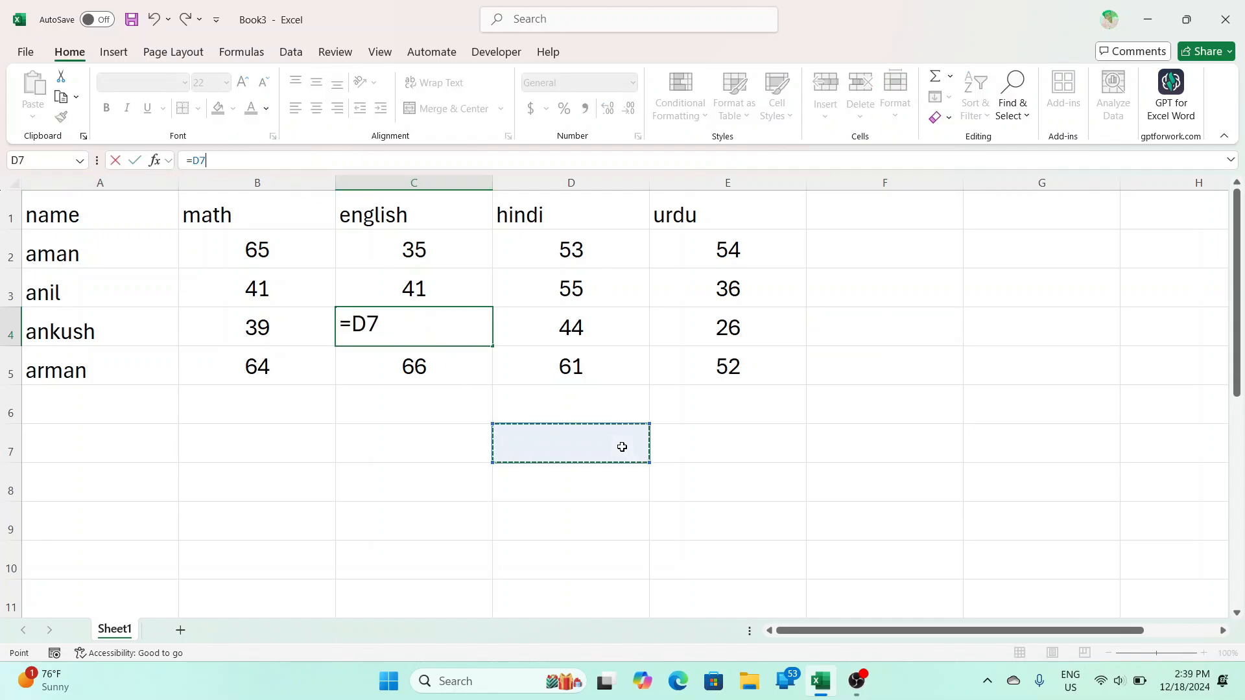
key(Escape)
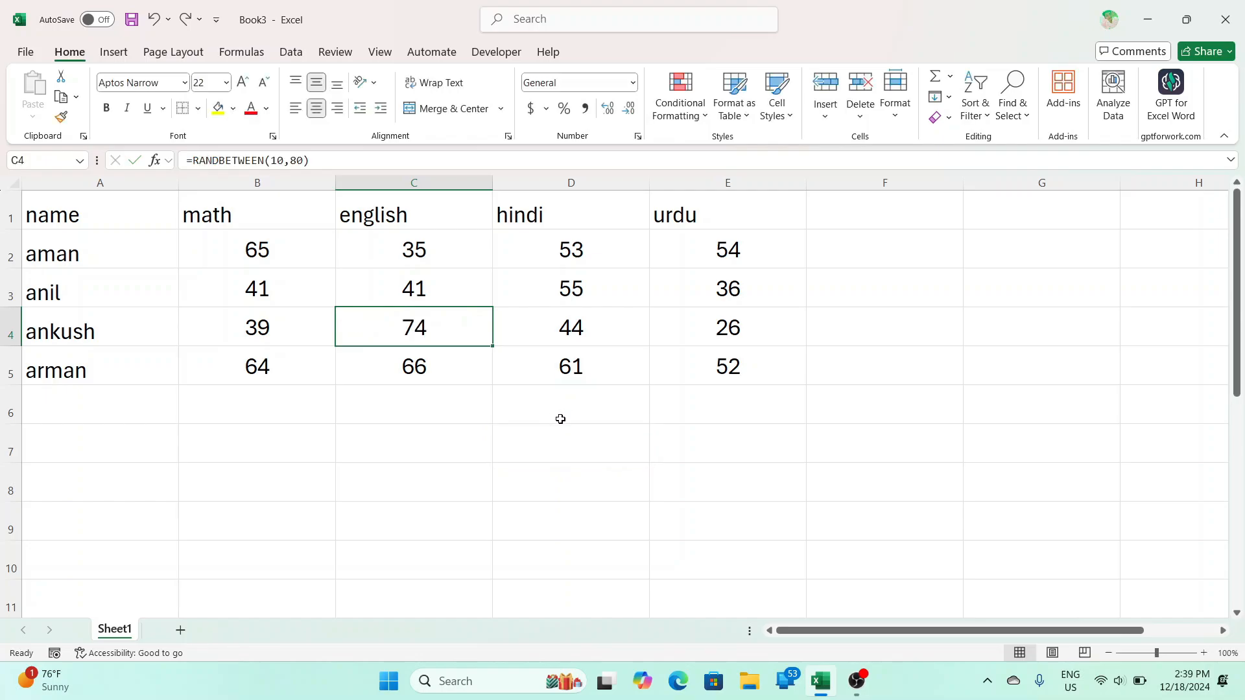
- Recalculate the random marks a few times, then enter the sample text "fhgf" in D6 and clear it
click(560, 419)
key(F9)
key(F9)
key(F9)
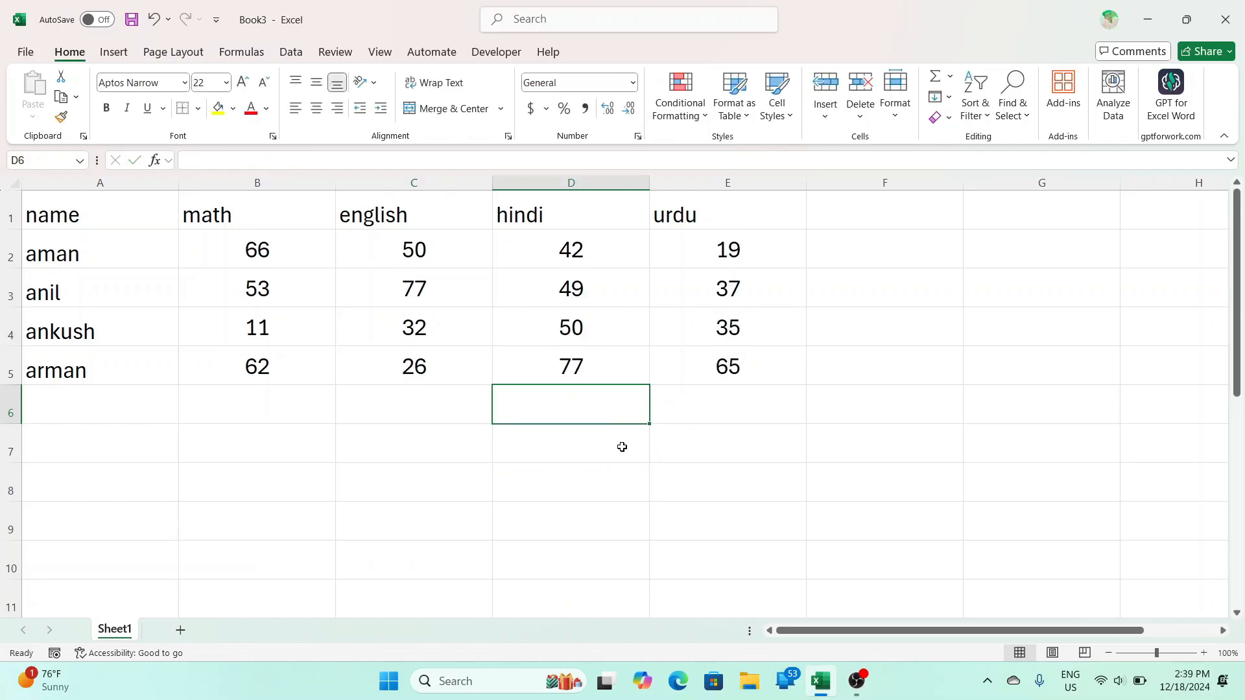
text(fhgf)
key(Return)
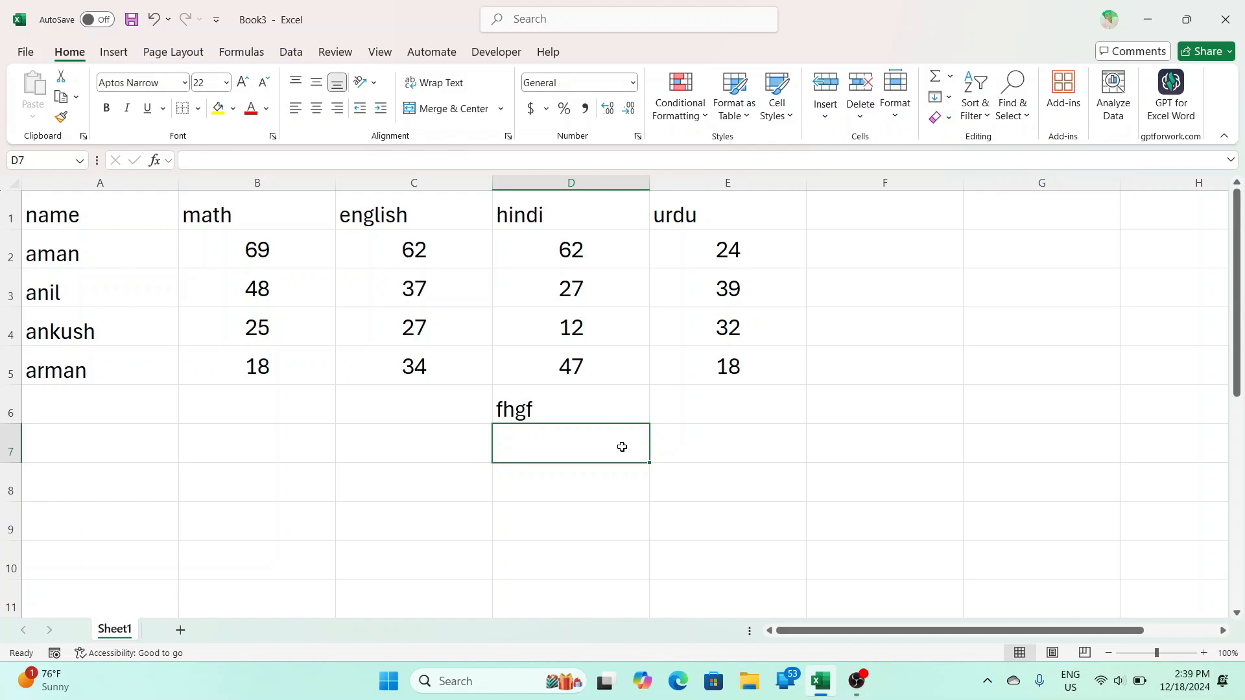
key(Up)
key(Delete)
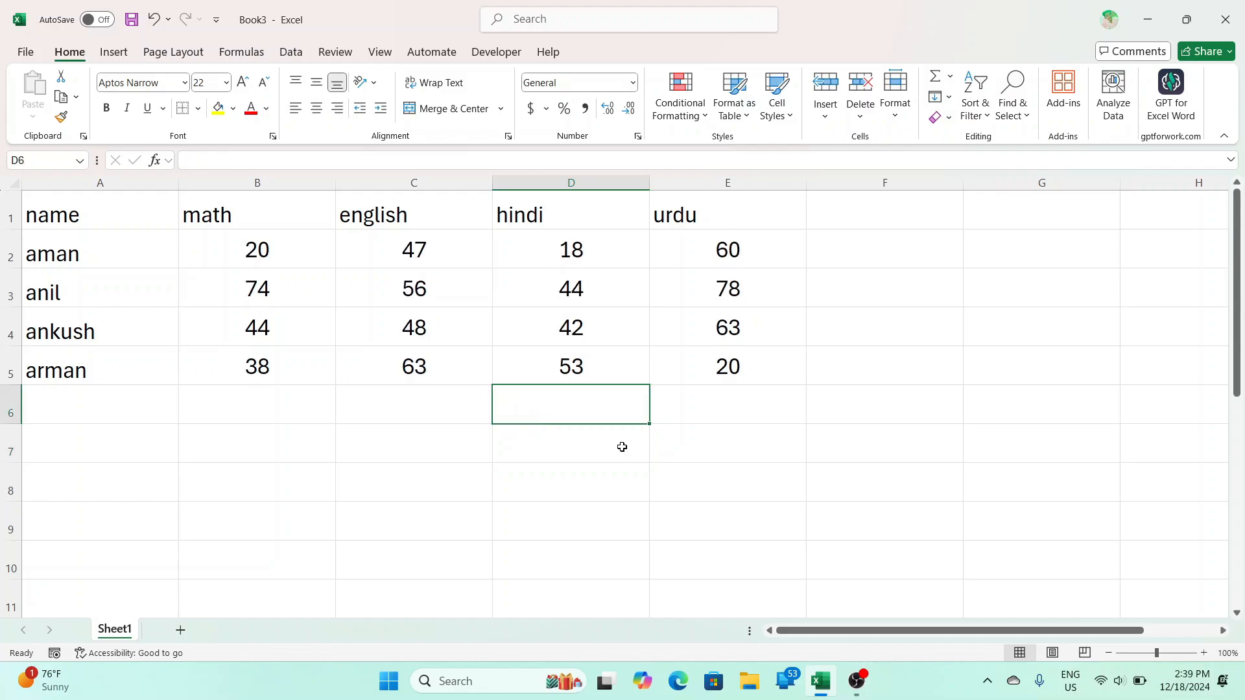
- Convert the formulas in B2:E5 to fixed numbers by copying the range and pasting it in place as values
drag(255, 251, 714, 372)
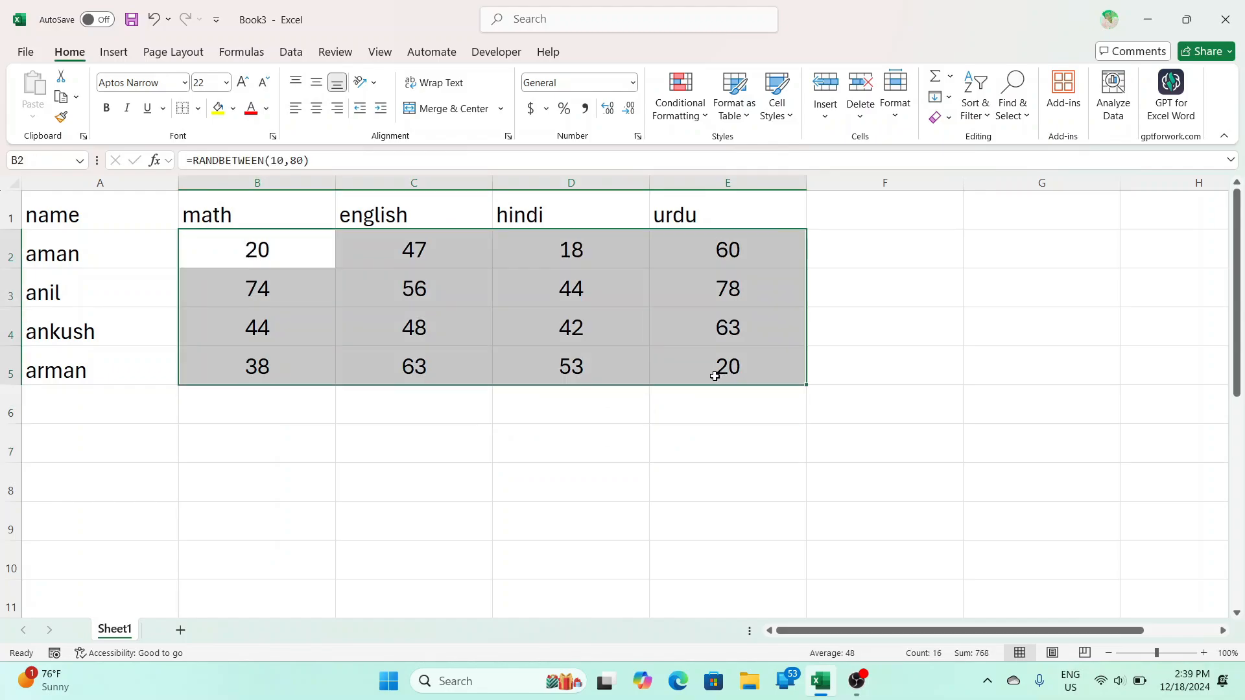
right_click(578, 302)
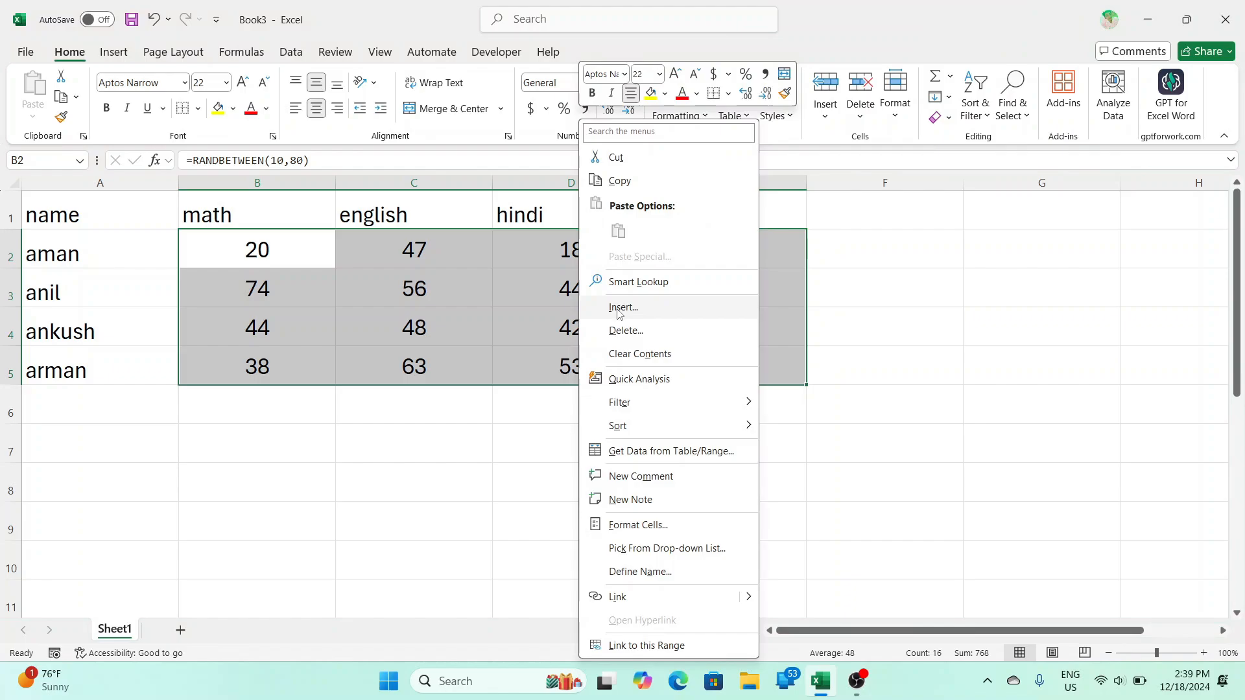
click(613, 187)
right_click(608, 291)
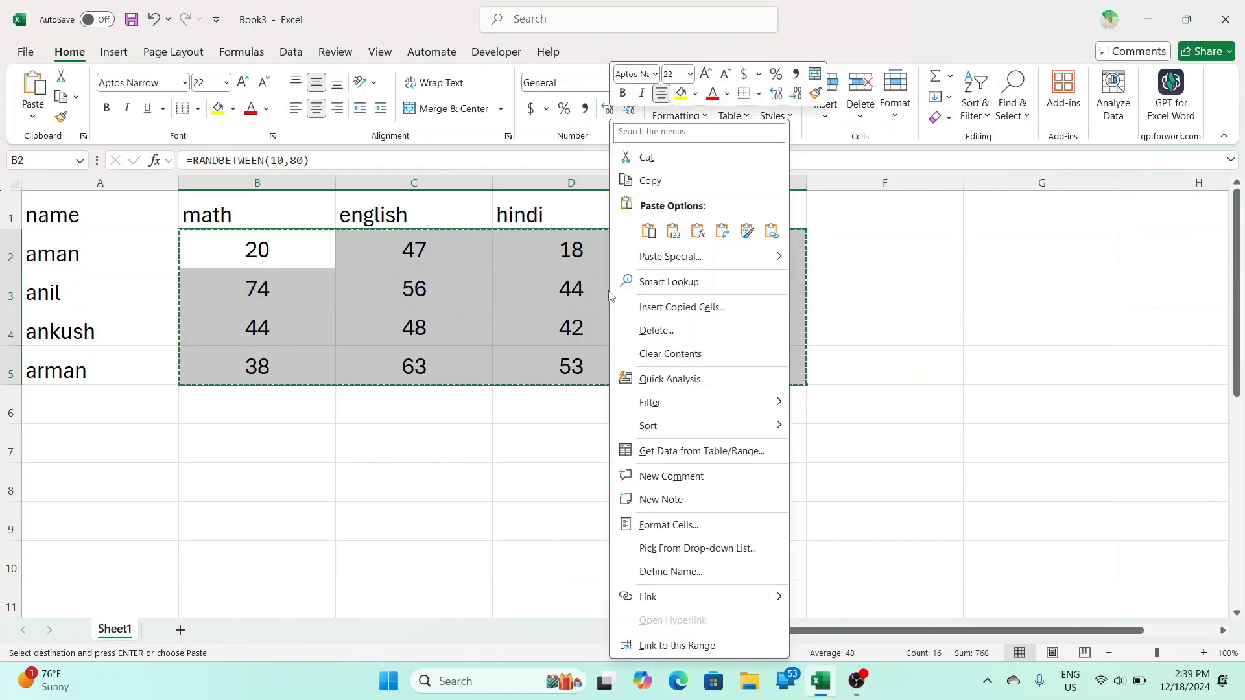
click(675, 232)
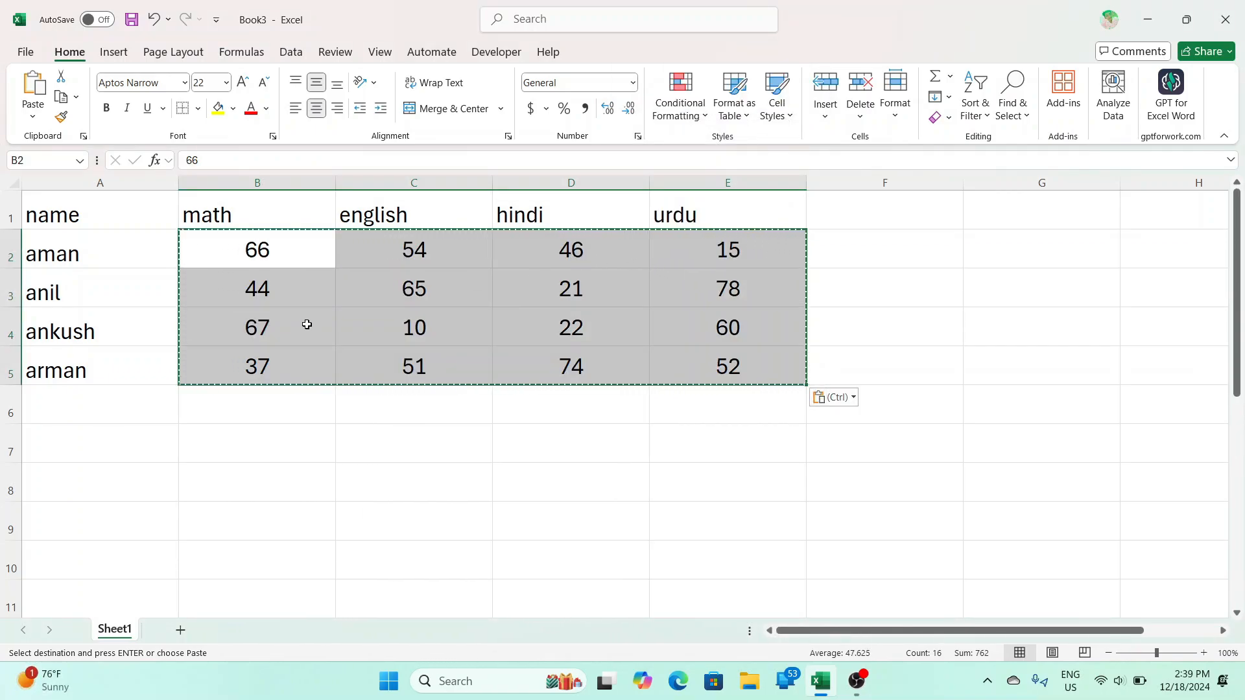
- Paste the copied marks over B2:E5 as values only and clear the copy marker
click(33, 116)
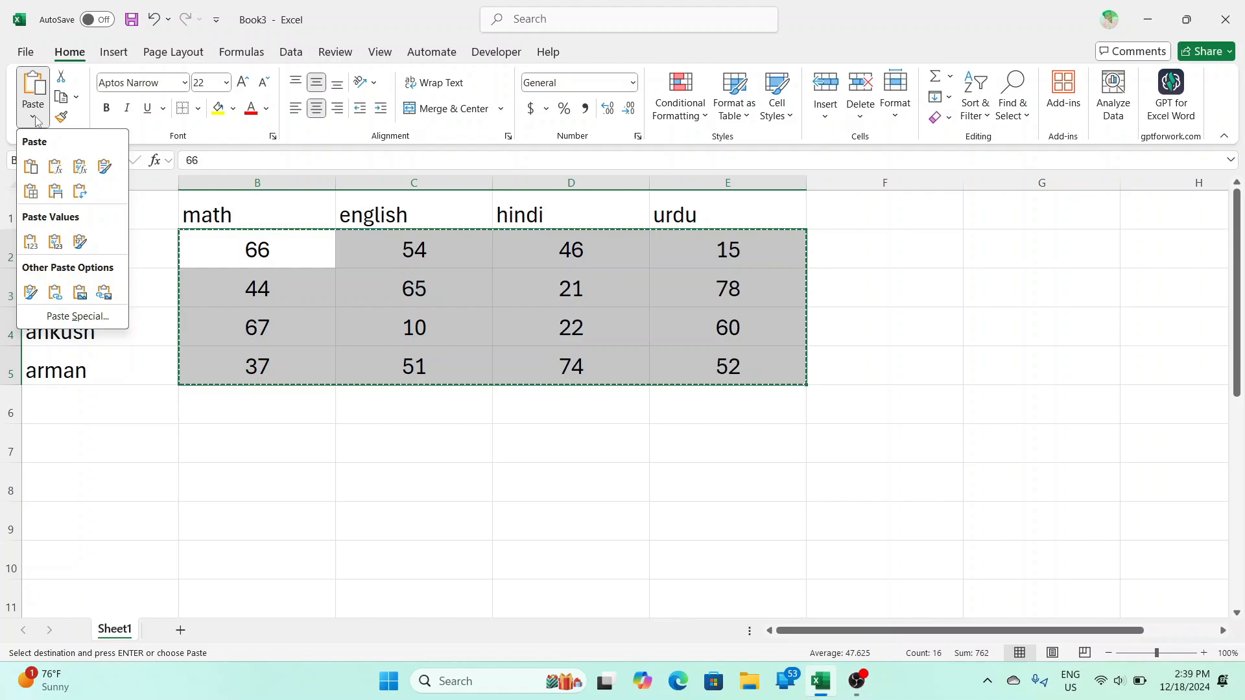
click(38, 246)
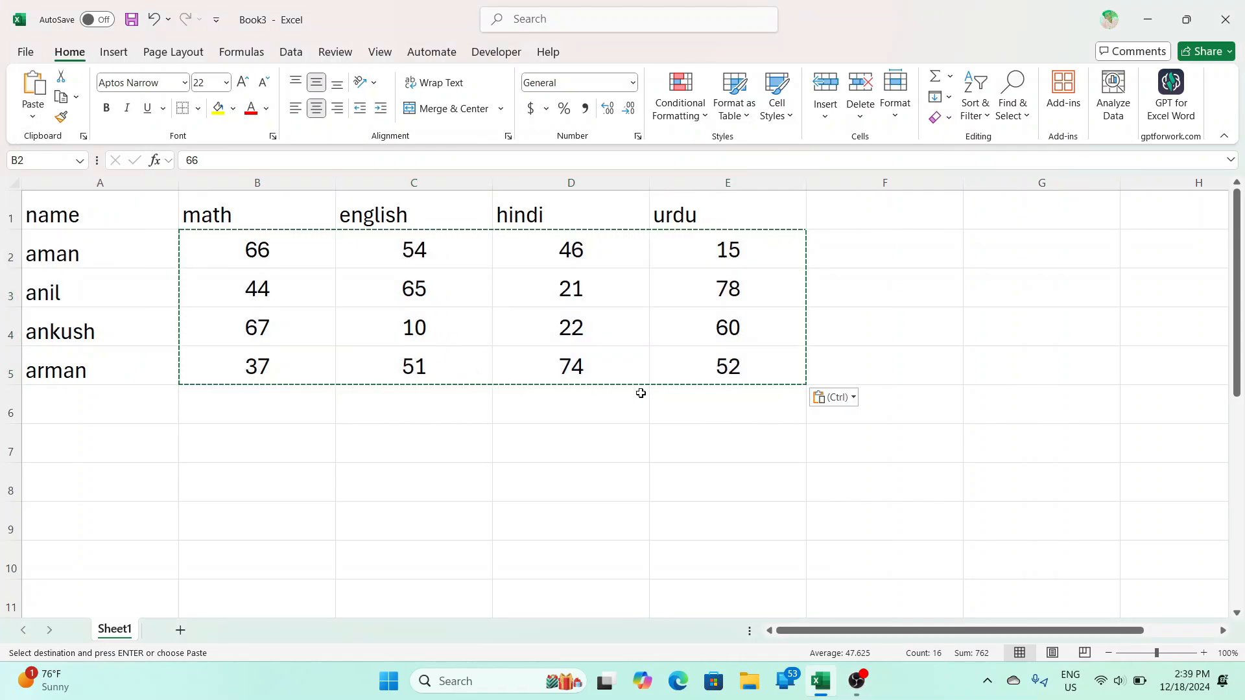
click(947, 445)
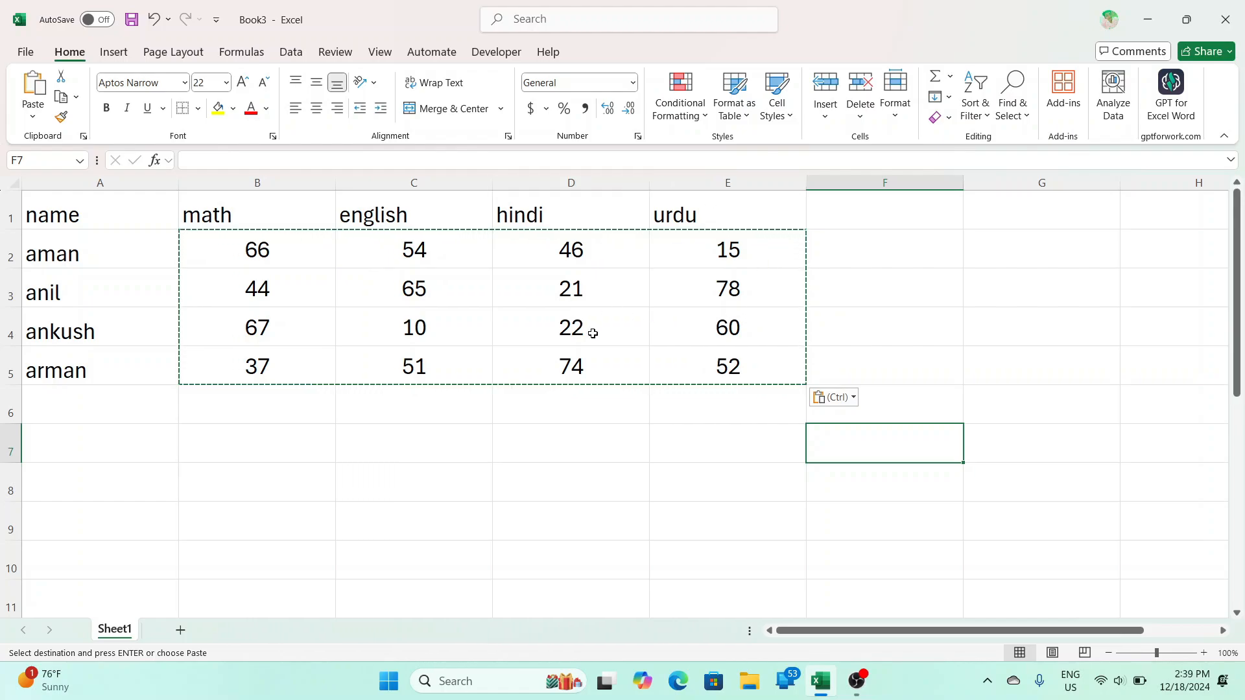
key(Escape)
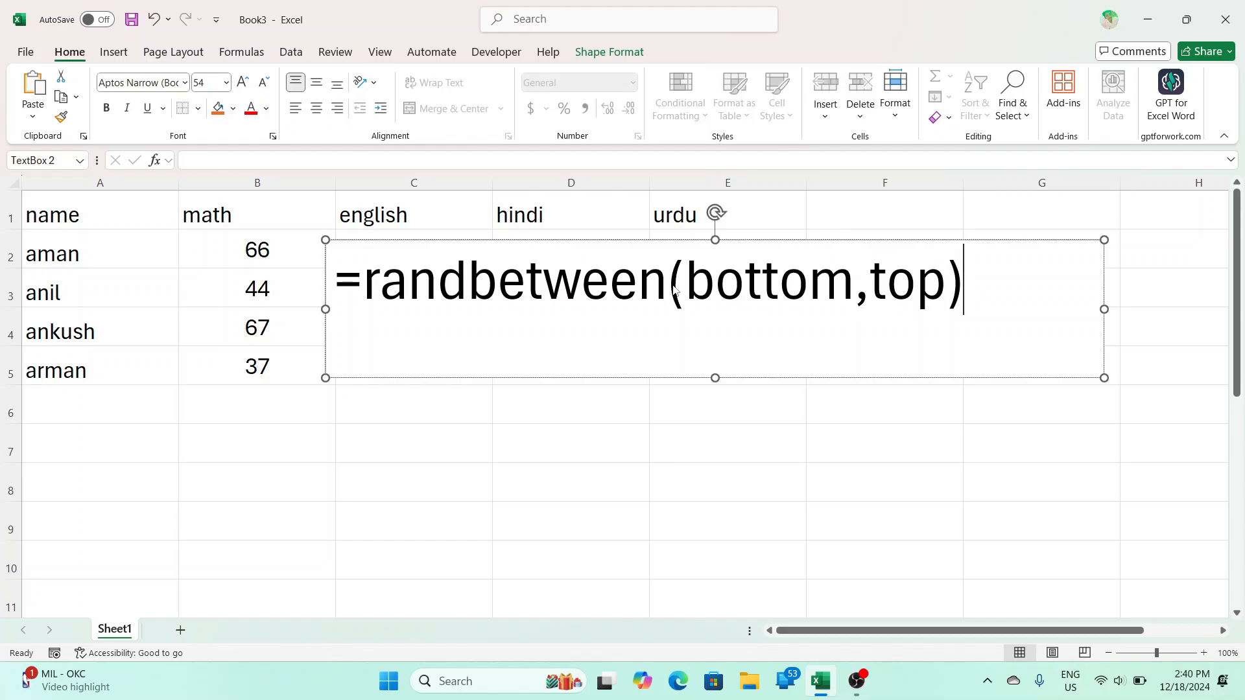
- Draw a curved arrow connector about 1.04" by 1.3" from the word randbetween to below the formula text box
click(412, 379)
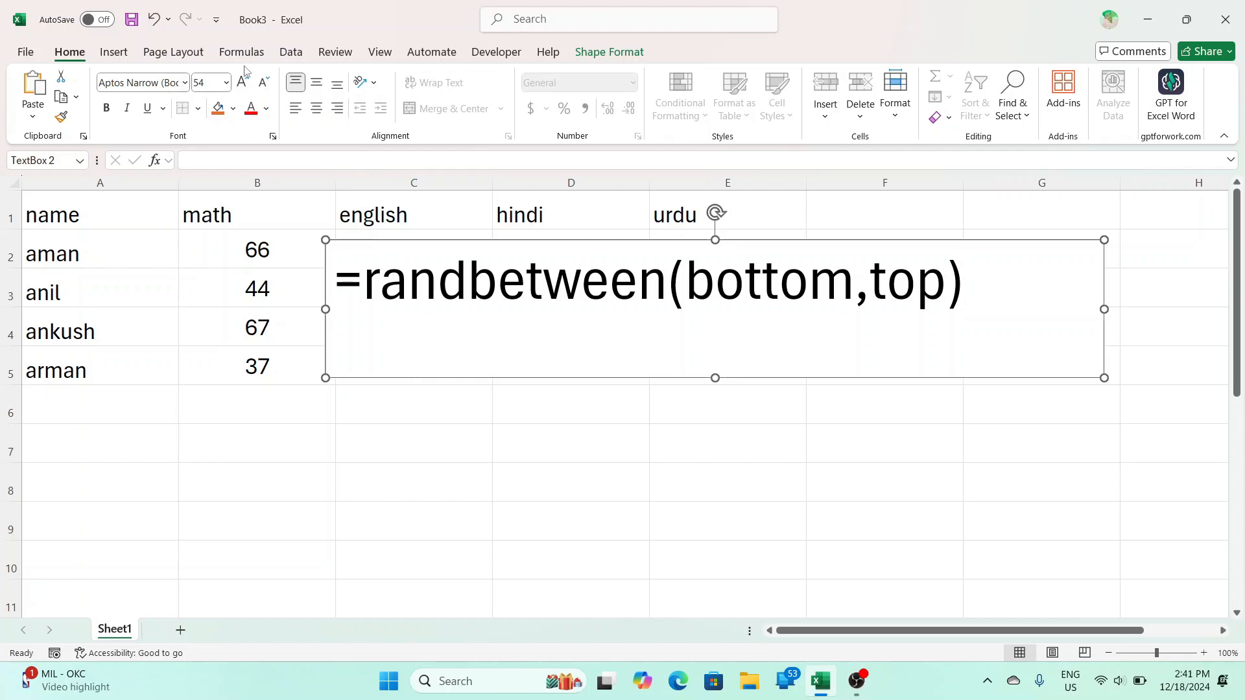
click(114, 52)
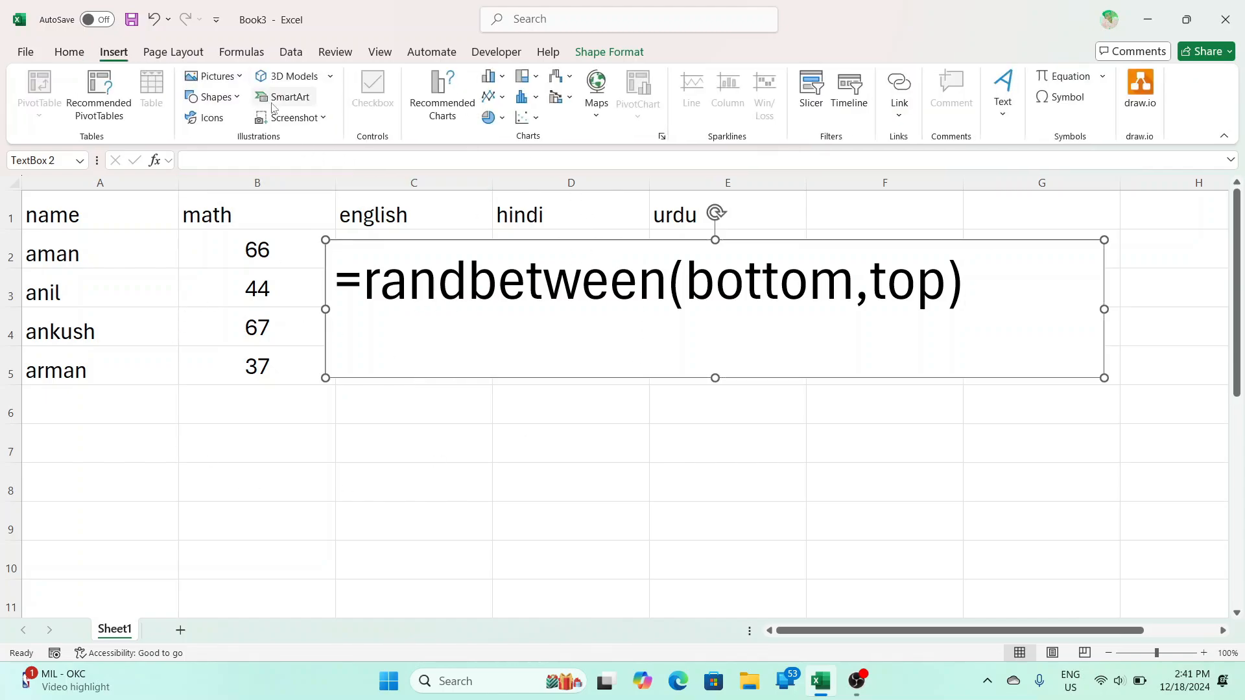
click(235, 98)
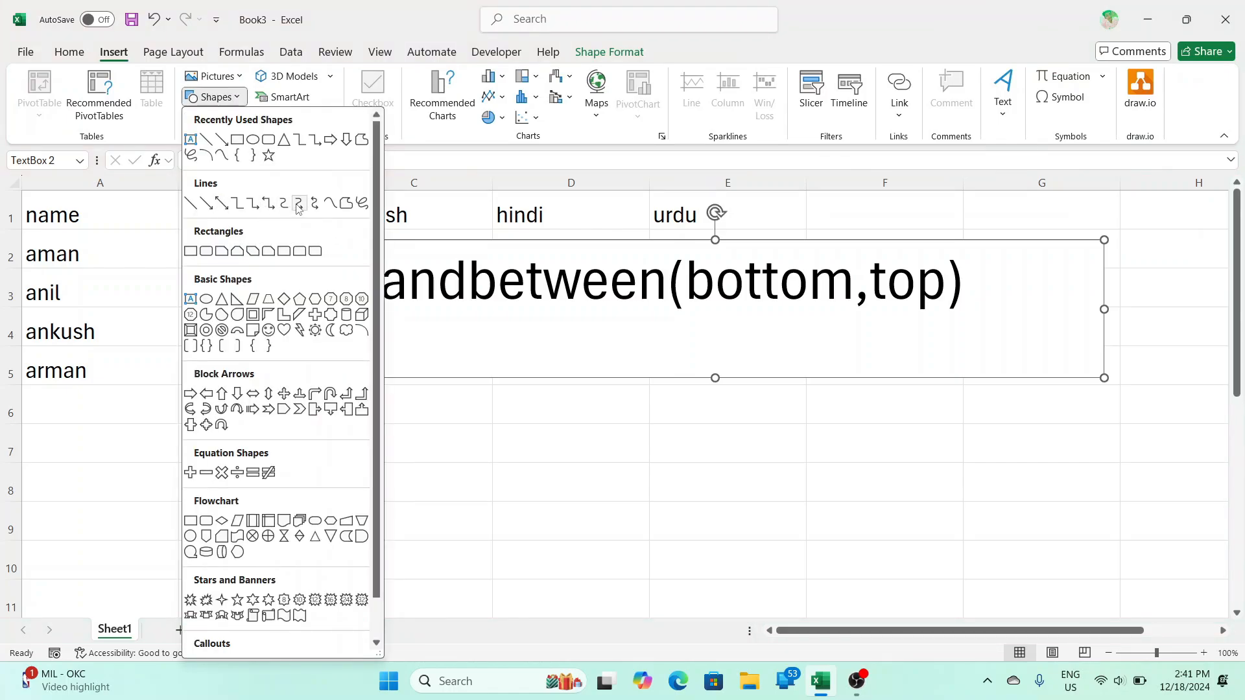
click(299, 205)
drag(432, 303, 512, 401)
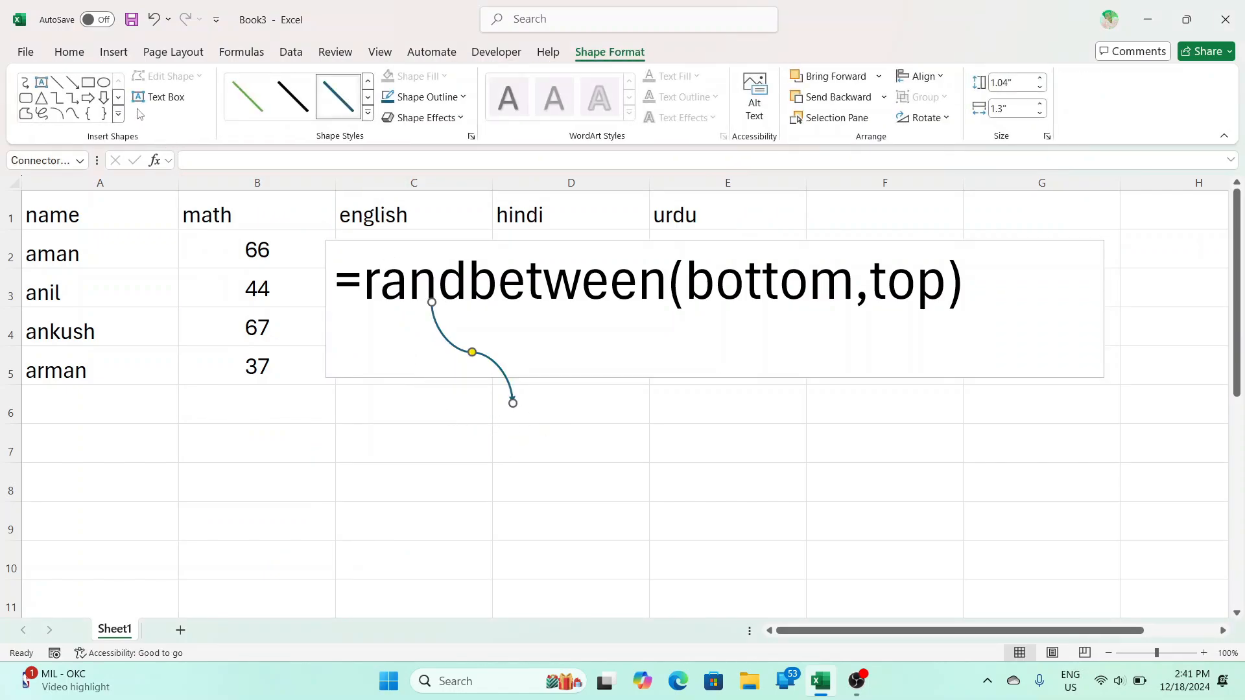
- Add a text box reading "function" below the arrowhead and shrink it to about 0.3" by 1.16"
click(160, 98)
drag(456, 412, 681, 469)
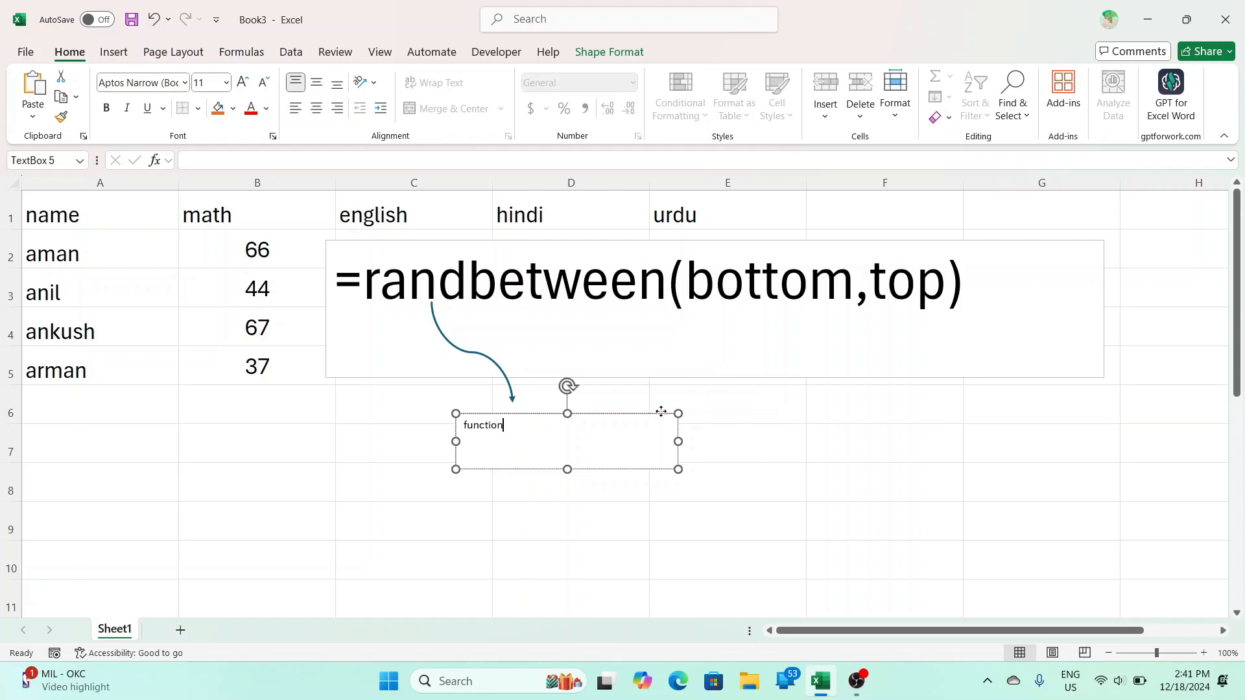
drag(679, 469, 553, 431)
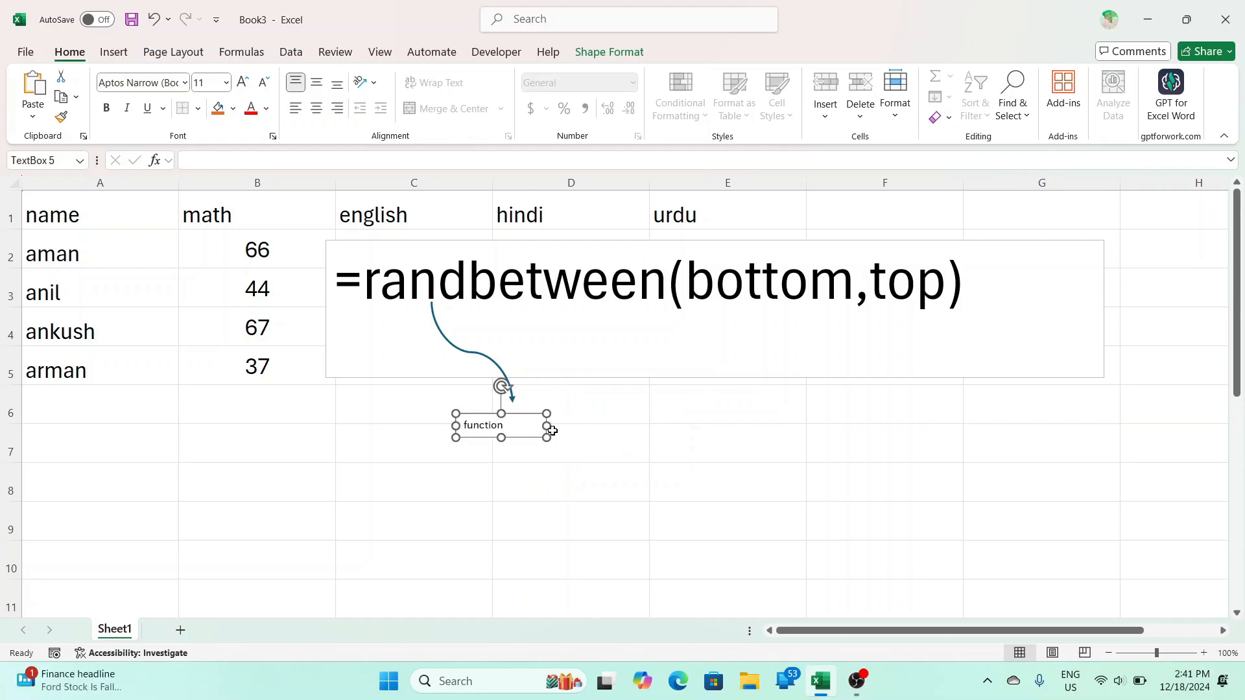
- Remove the outline of the "function" label and fill it with standard orange
click(610, 51)
click(438, 104)
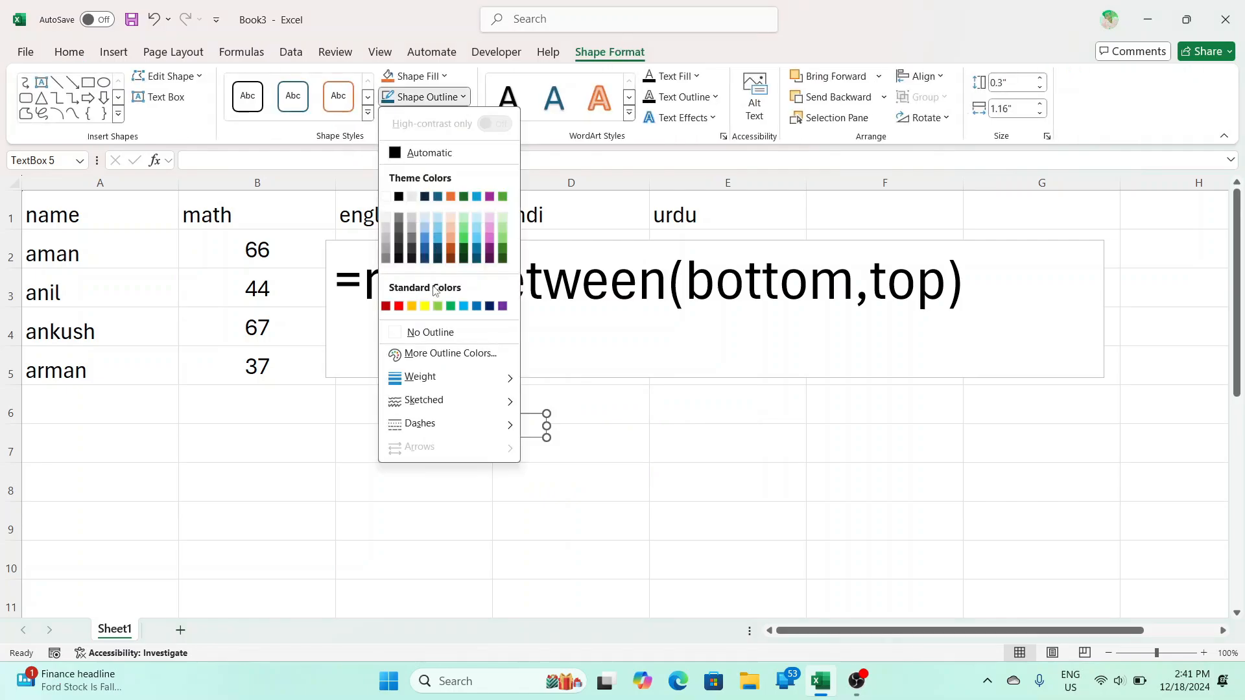
click(425, 331)
click(415, 76)
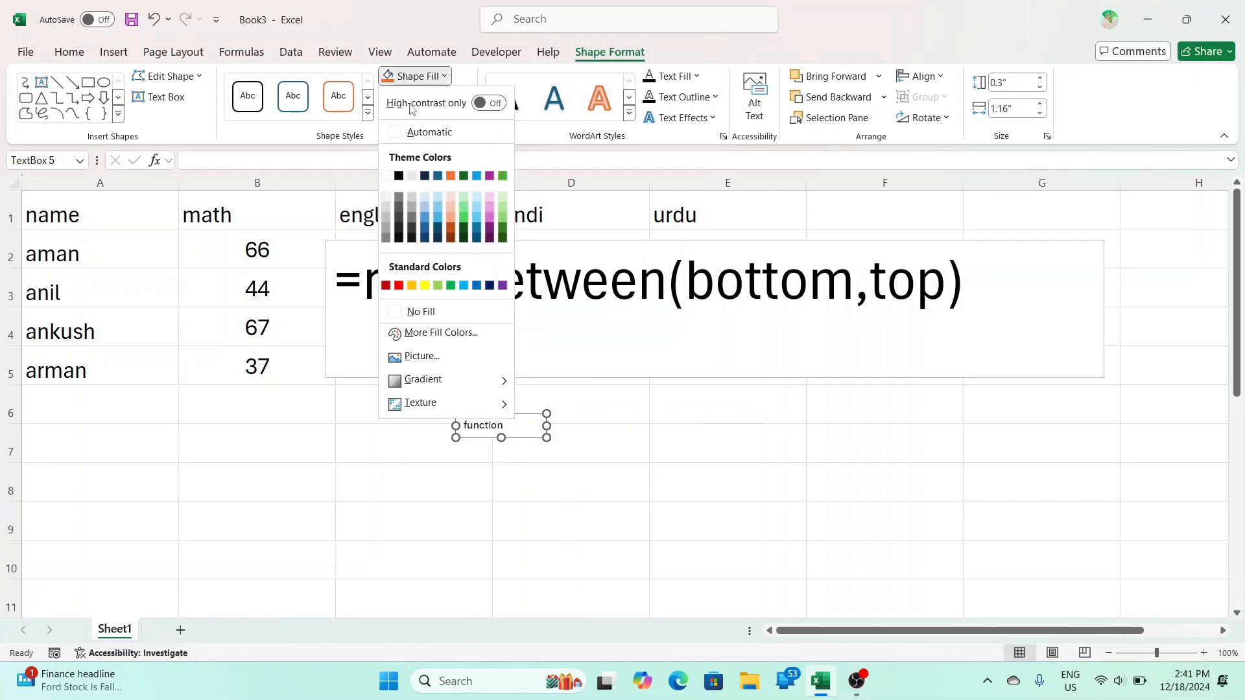
click(412, 286)
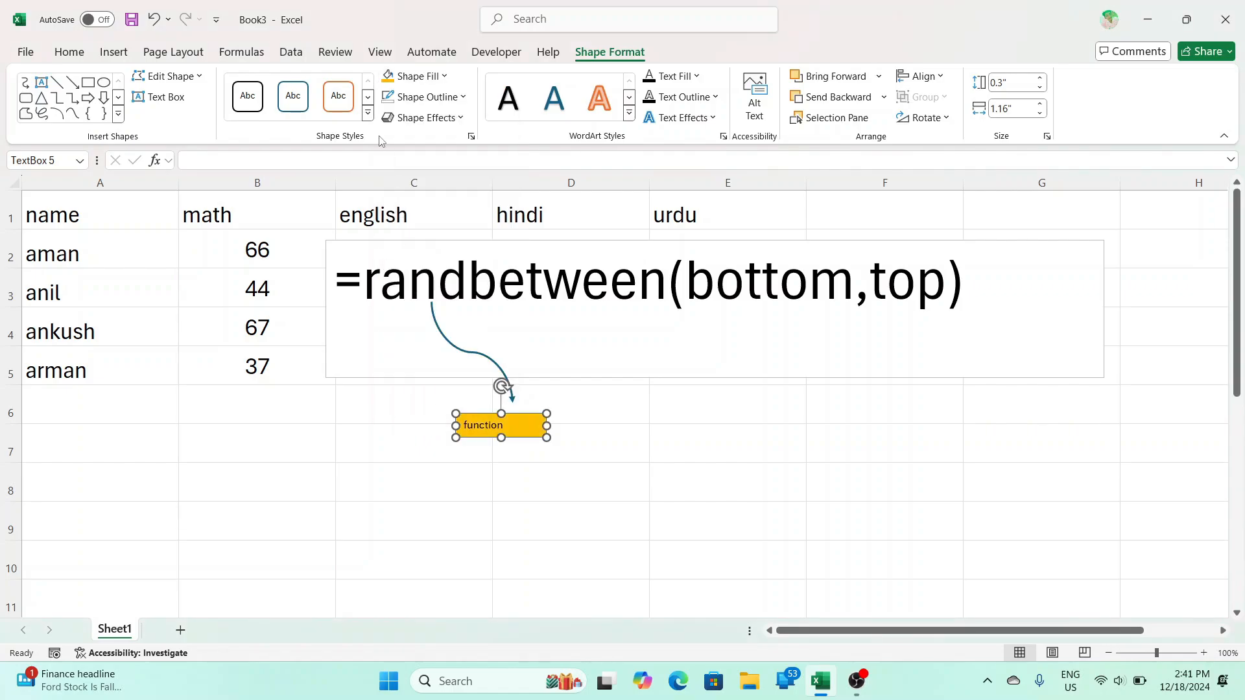
- Format the "function" label as 16 pt bold, centred both ways, and move it directly under the arrow's tip
click(61, 55)
click(252, 84)
click(251, 85)
click(252, 84)
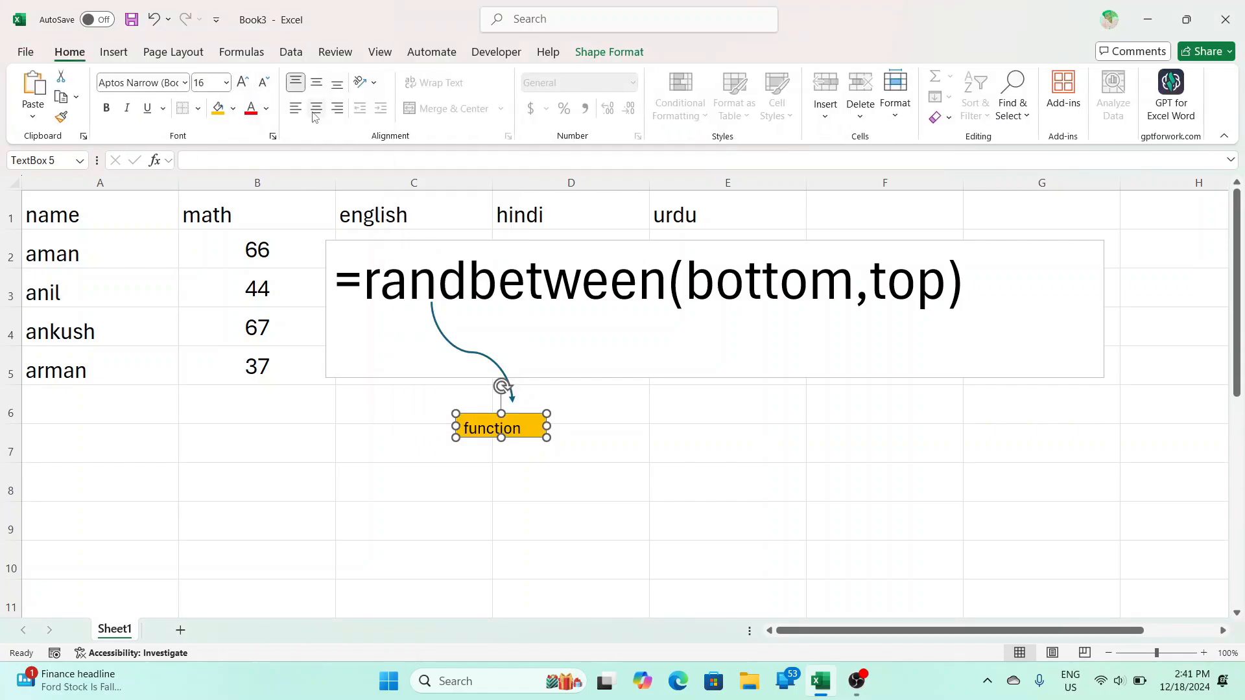
click(317, 108)
click(316, 82)
click(106, 108)
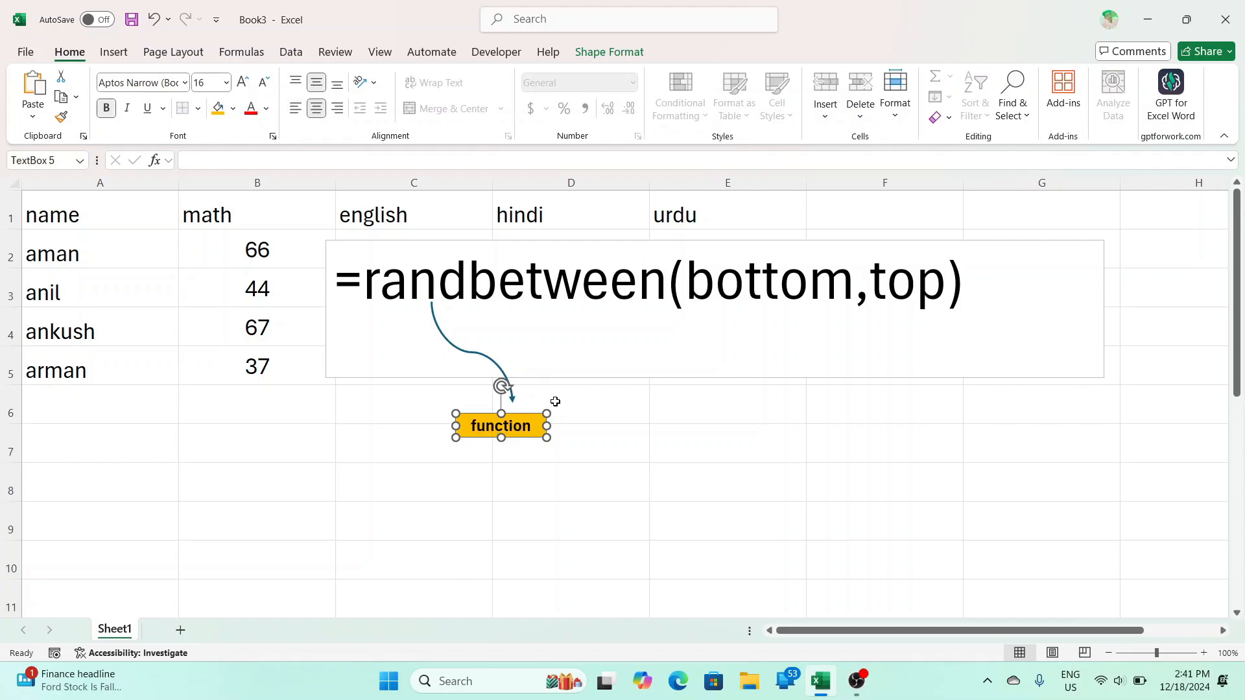
drag(537, 438, 551, 431)
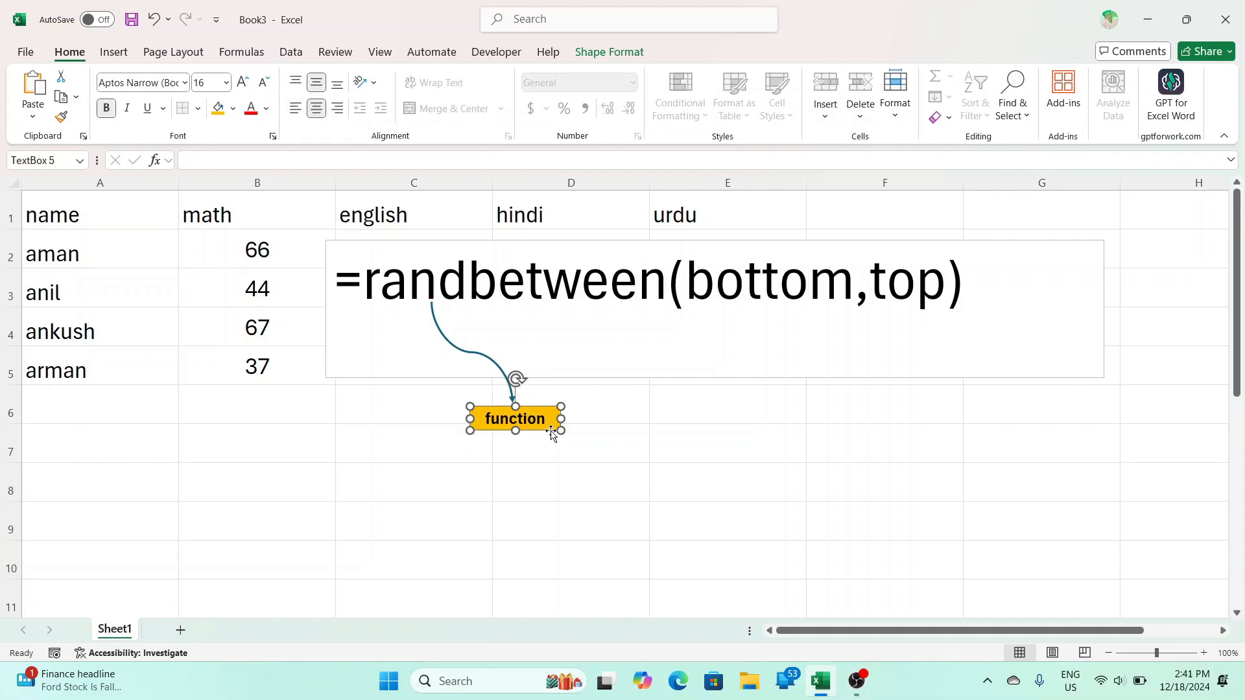
- Duplicate the curved arrow and the "function" label, placing the copies beneath the word "bottom" in the formula
click(493, 368)
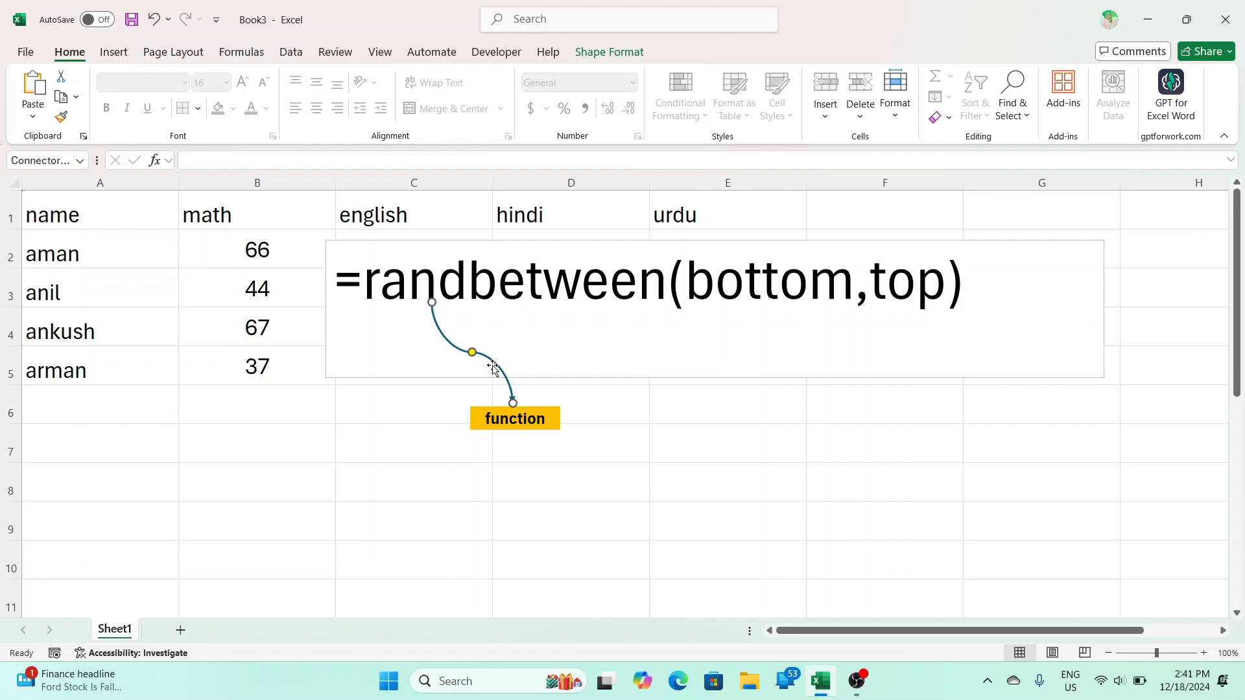
drag(498, 369, 810, 361)
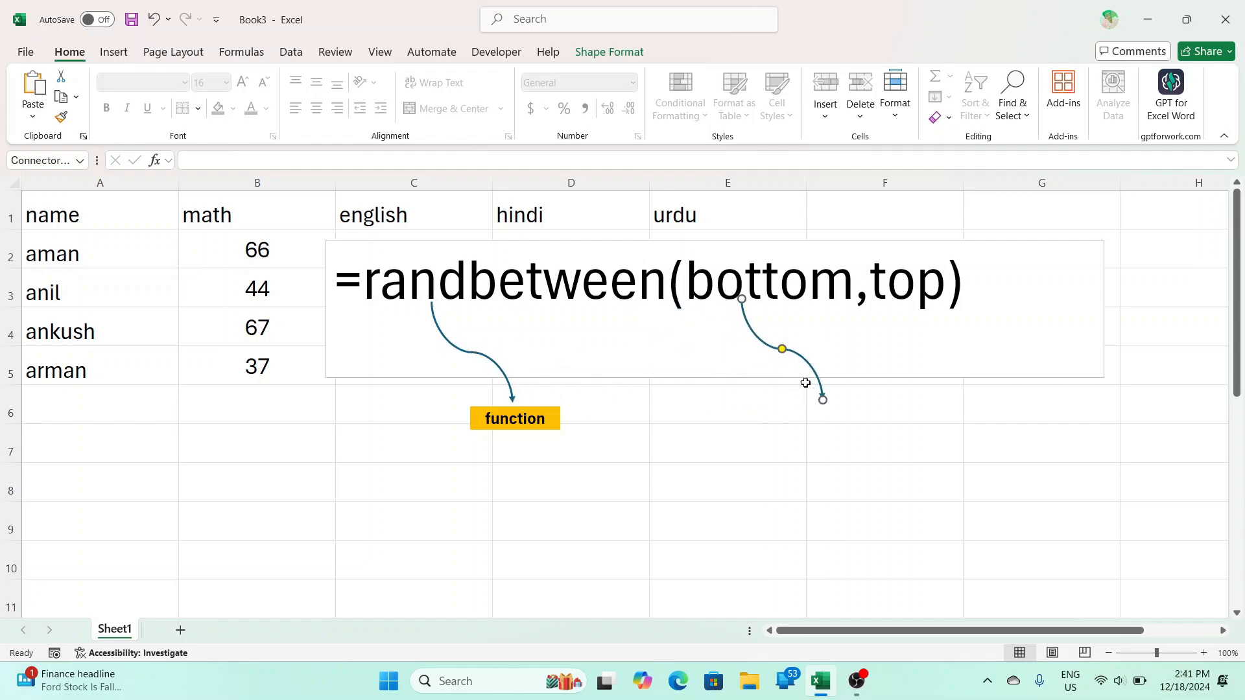
click(492, 407)
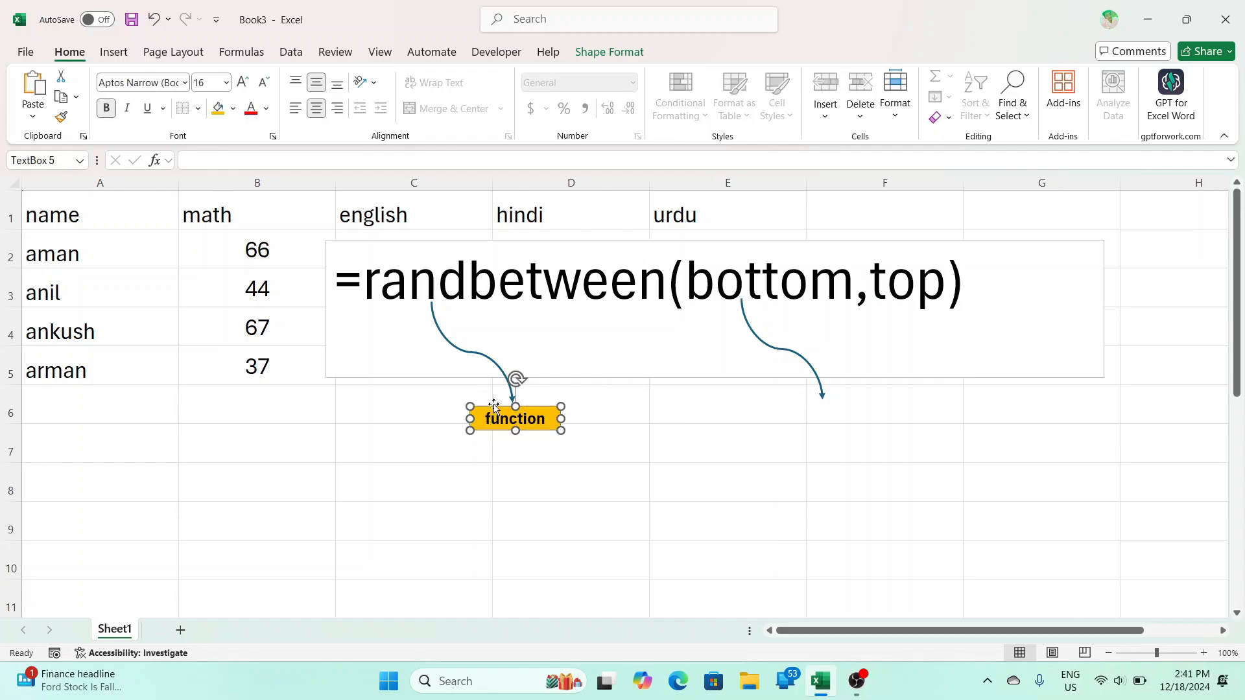
drag(495, 409, 811, 407)
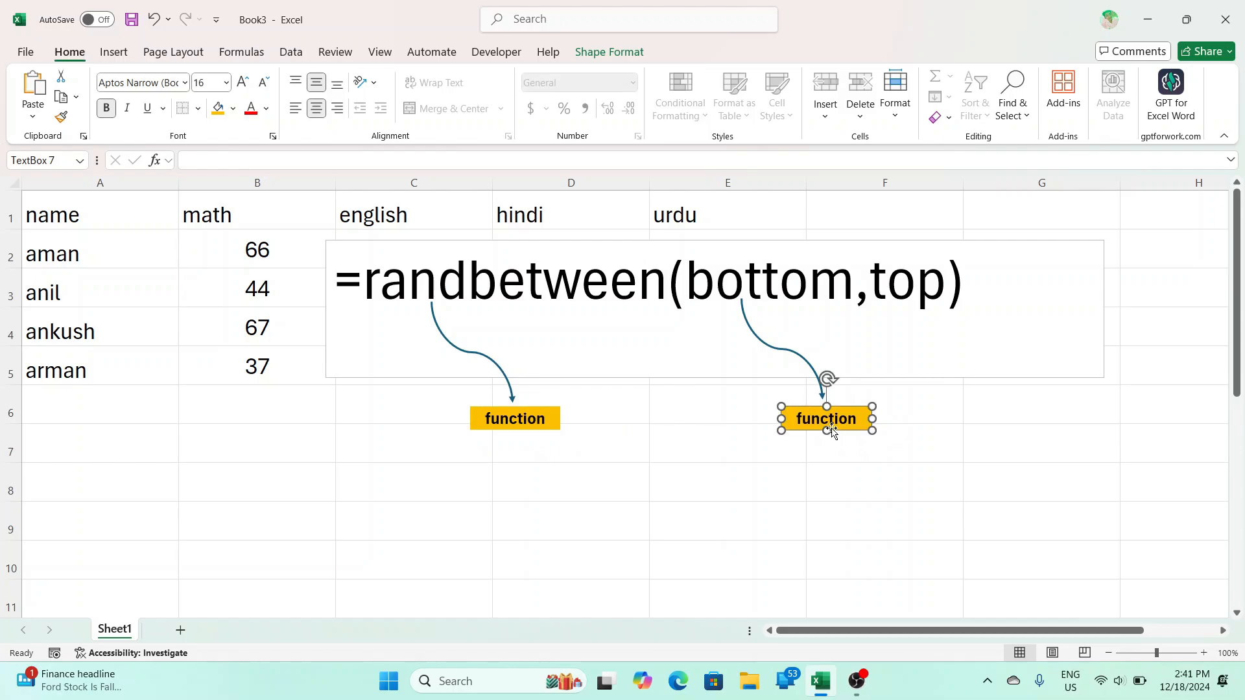
- Change the text of the copied label beneath "bottom" to "parameter"
click(834, 420)
key(ctrl+a)
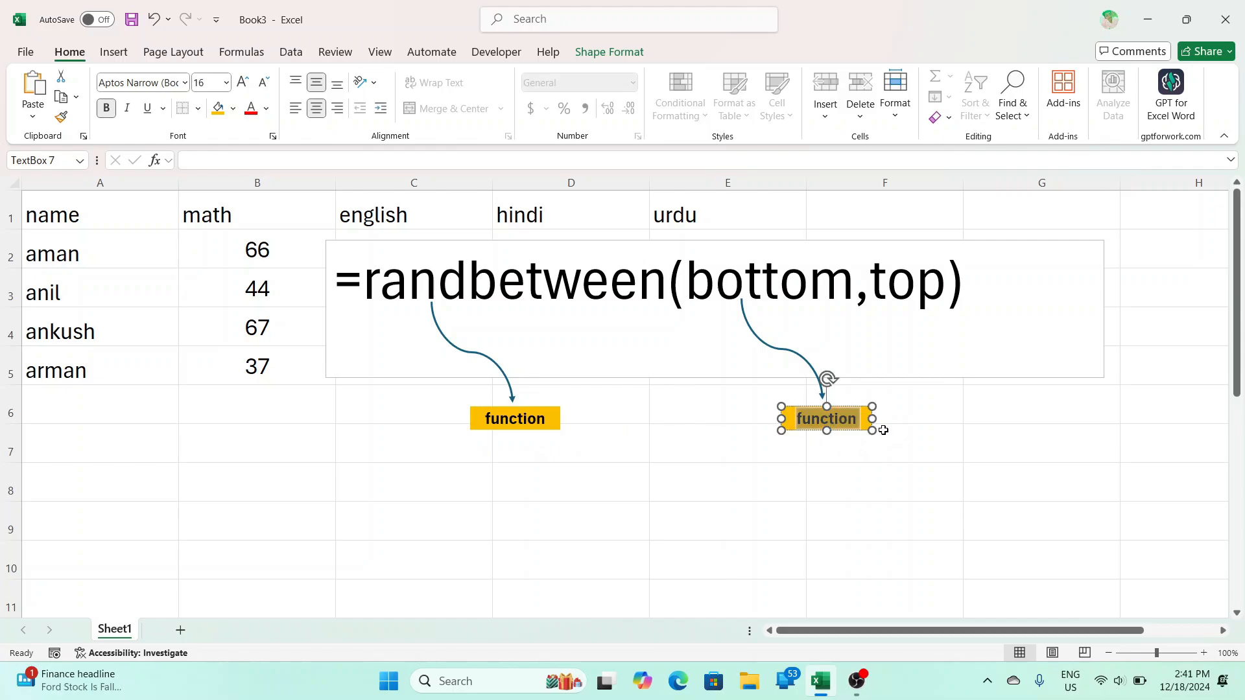
key(BackSpace)
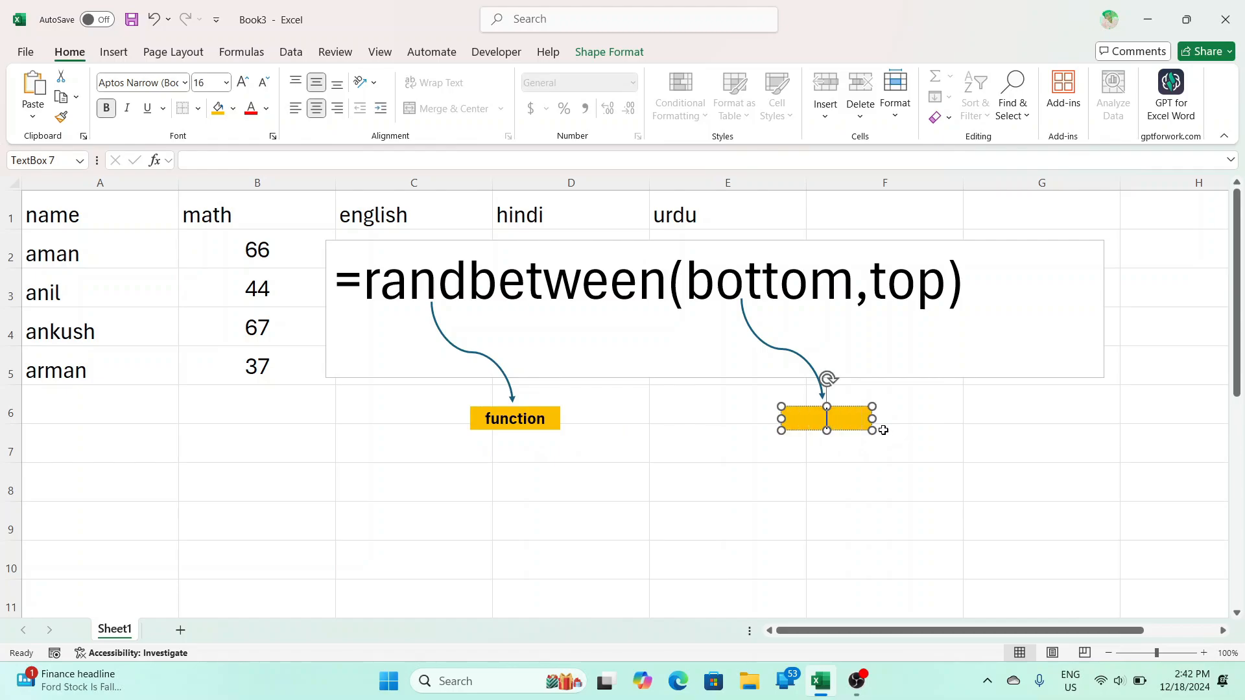
text(parameter)
key(Escape)
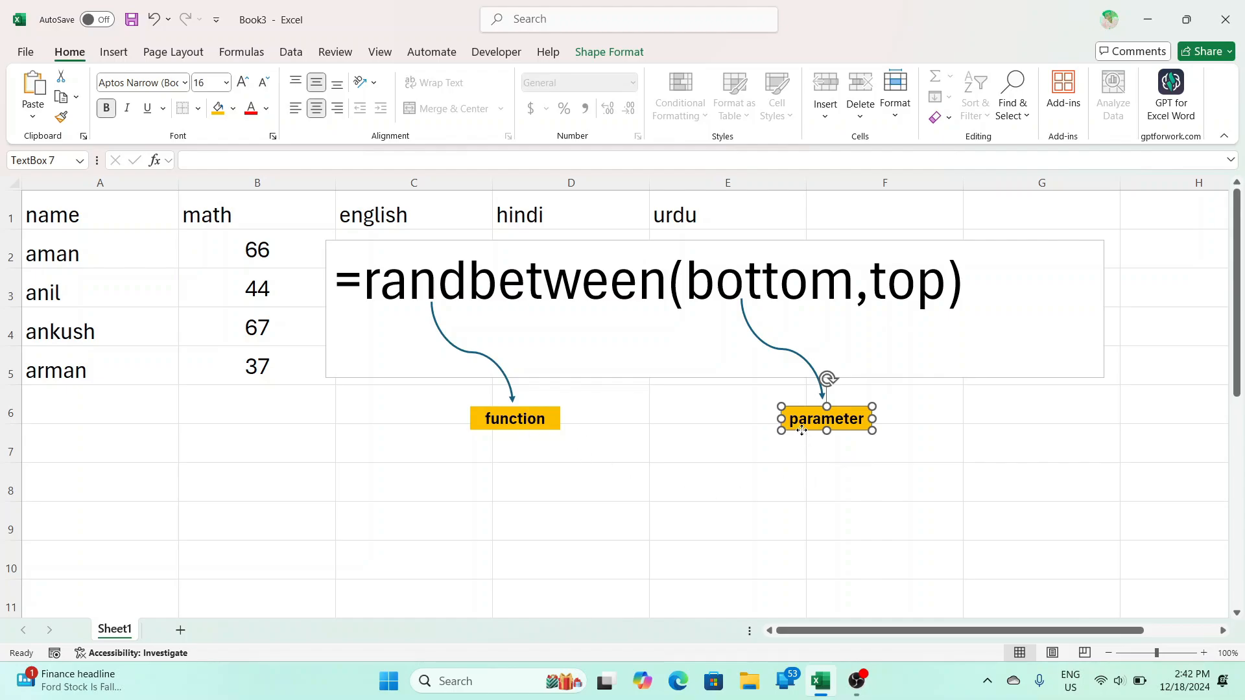
click(788, 459)
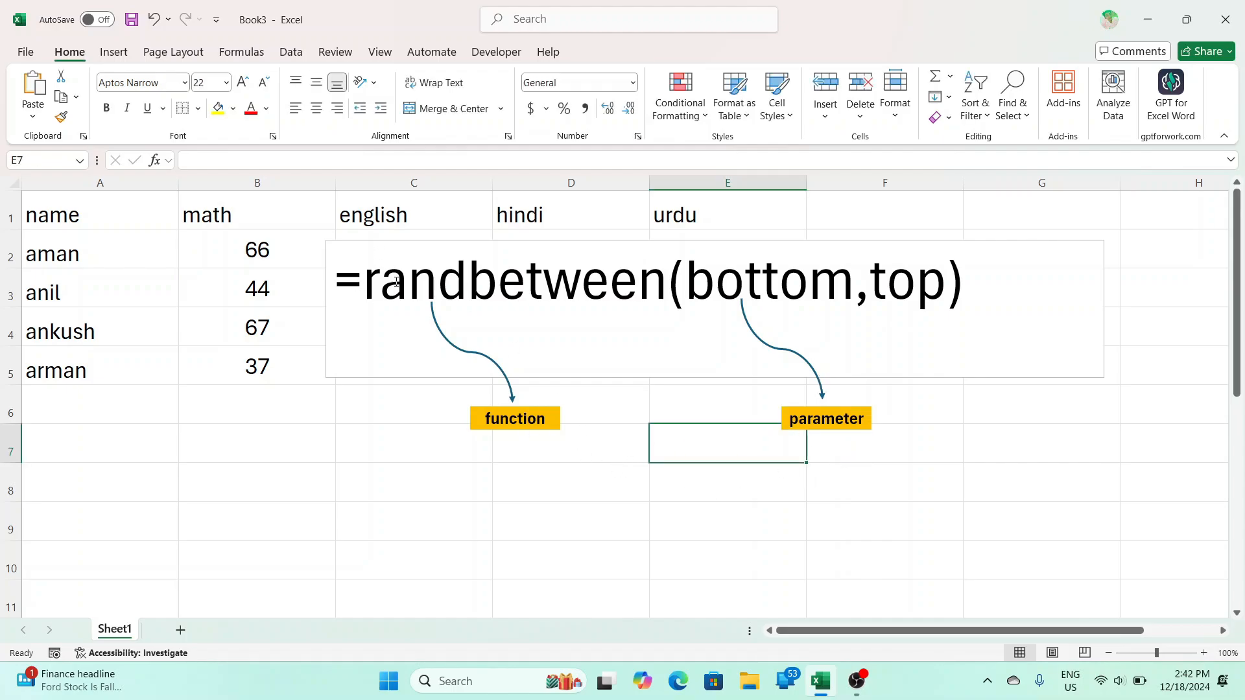
- Duplicate the curved arrow and the "function" label again, placing the copies beneath the equals sign
click(360, 273)
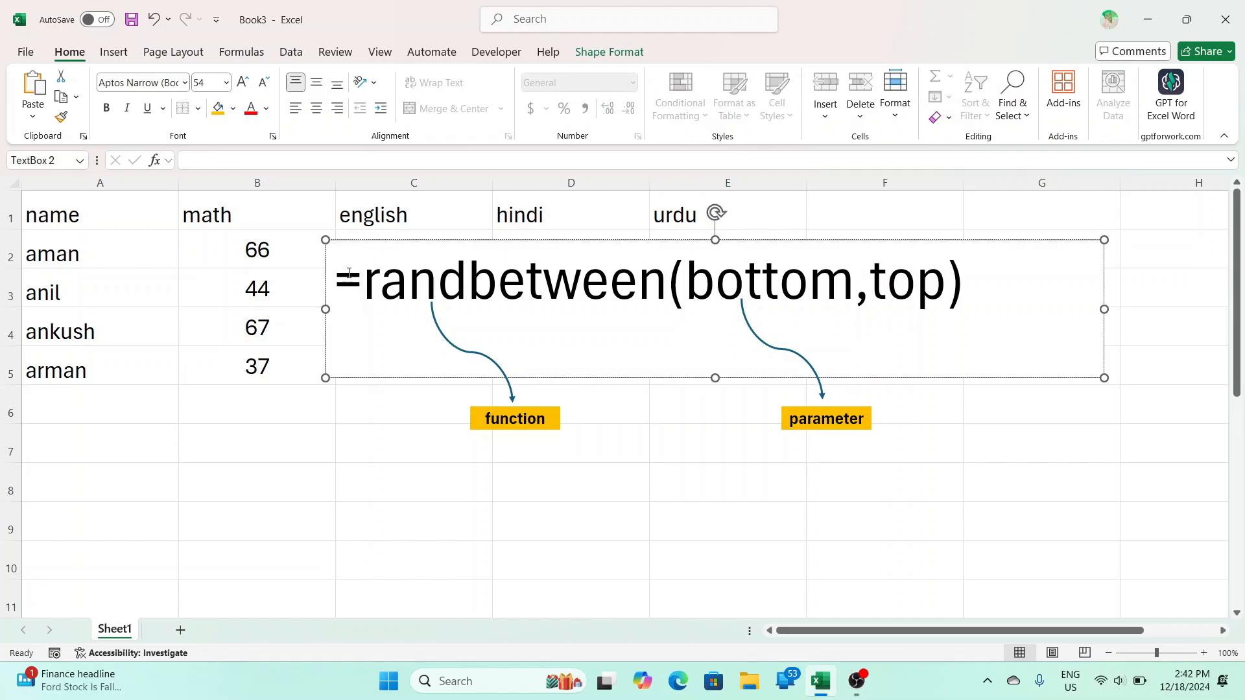
click(502, 373)
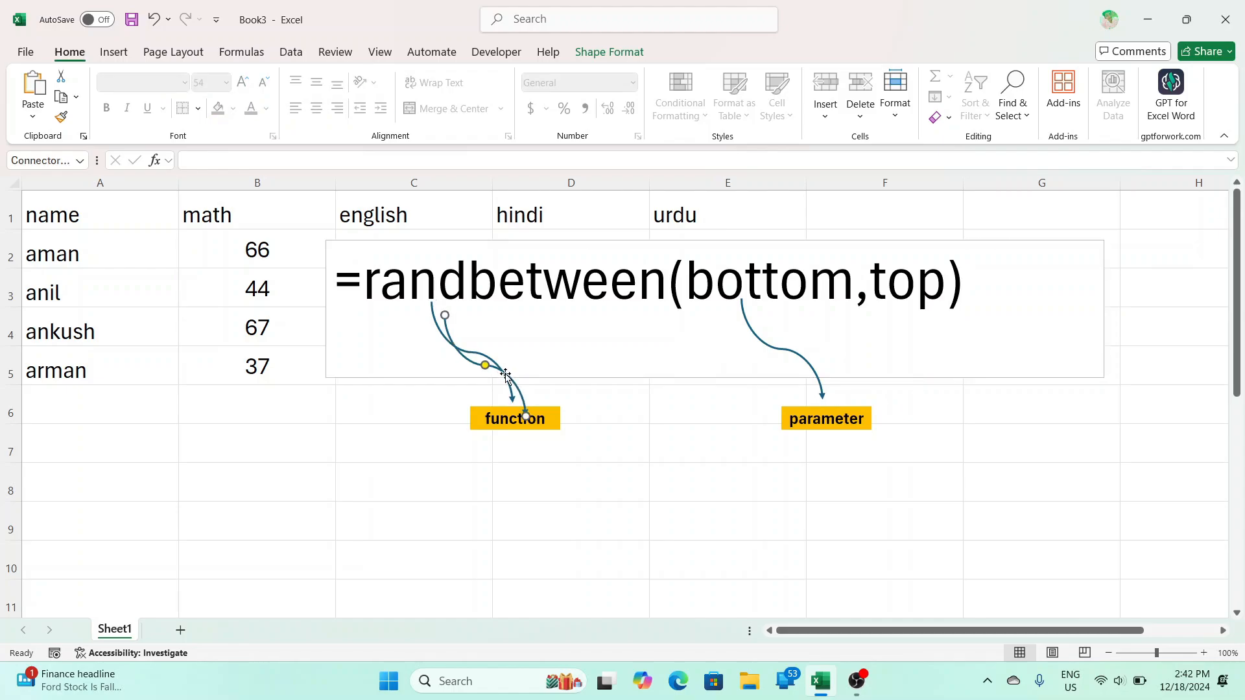
drag(505, 378, 409, 354)
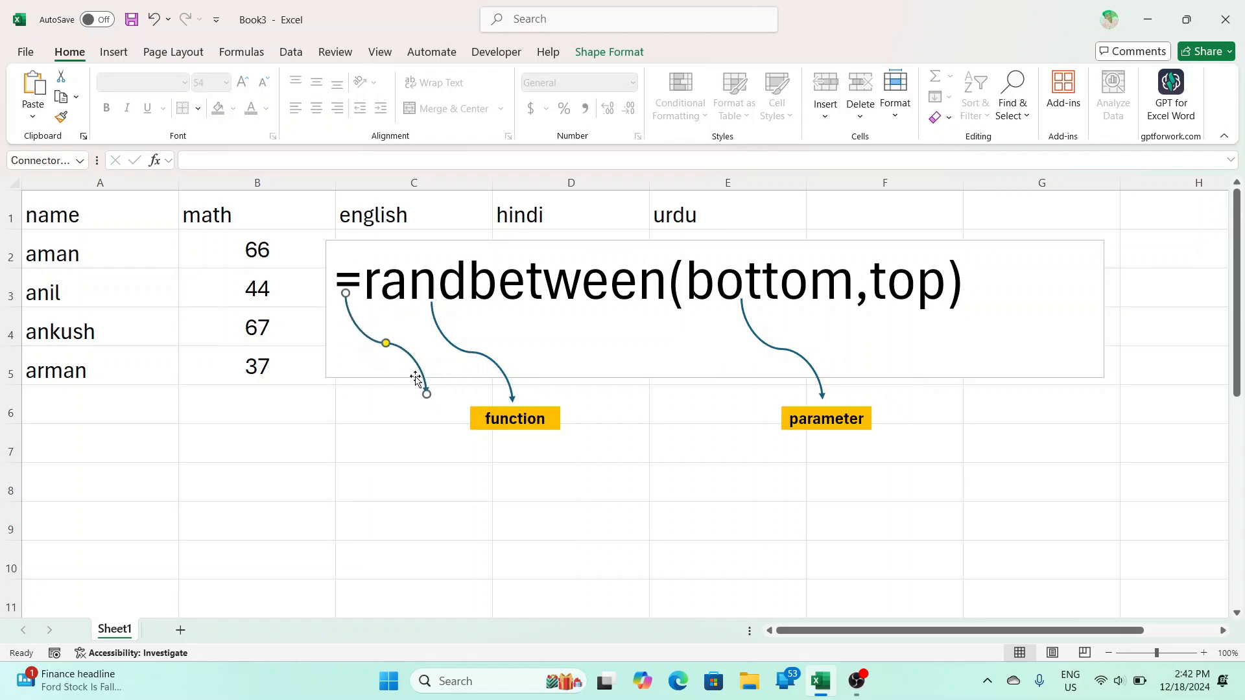
click(510, 432)
click(512, 423)
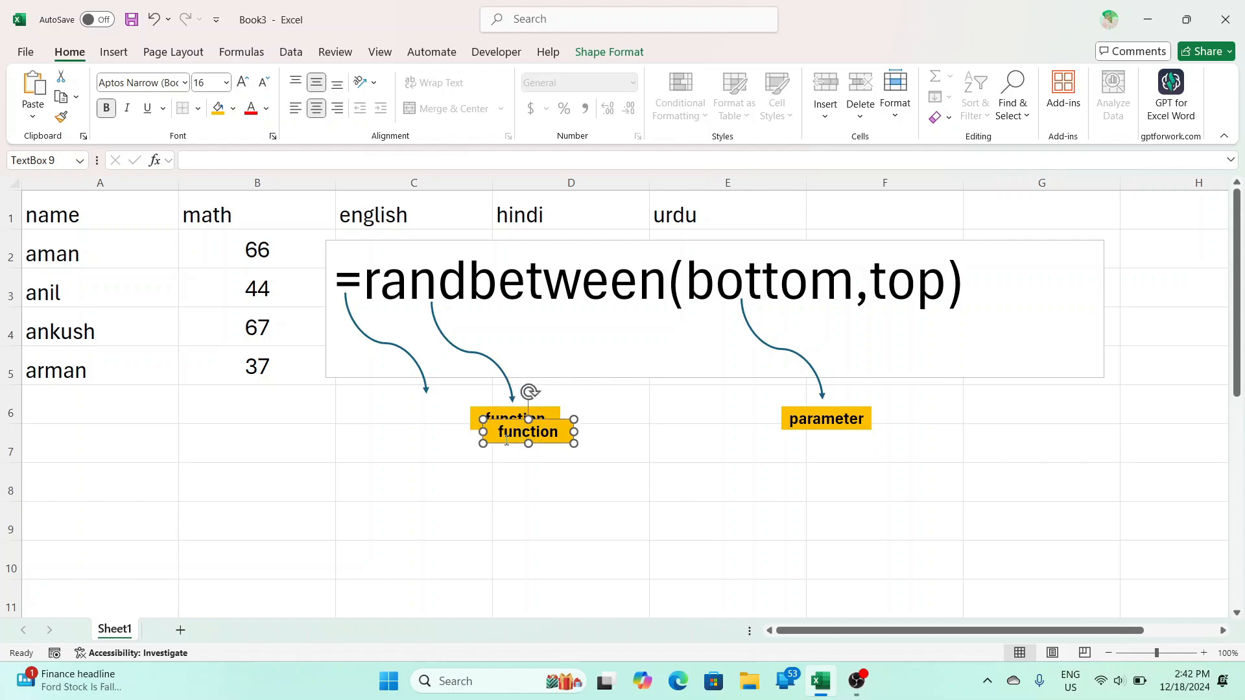
drag(505, 439, 395, 422)
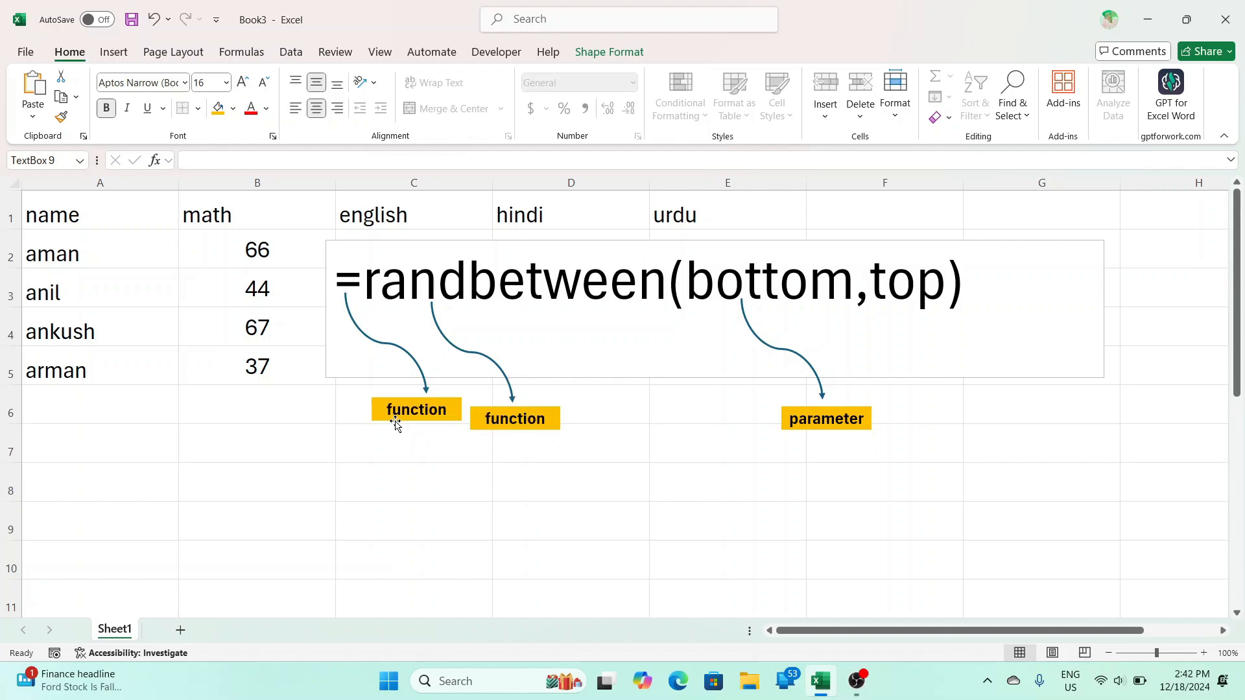
- Change the text of the label beneath the equals sign to "operator"
click(411, 410)
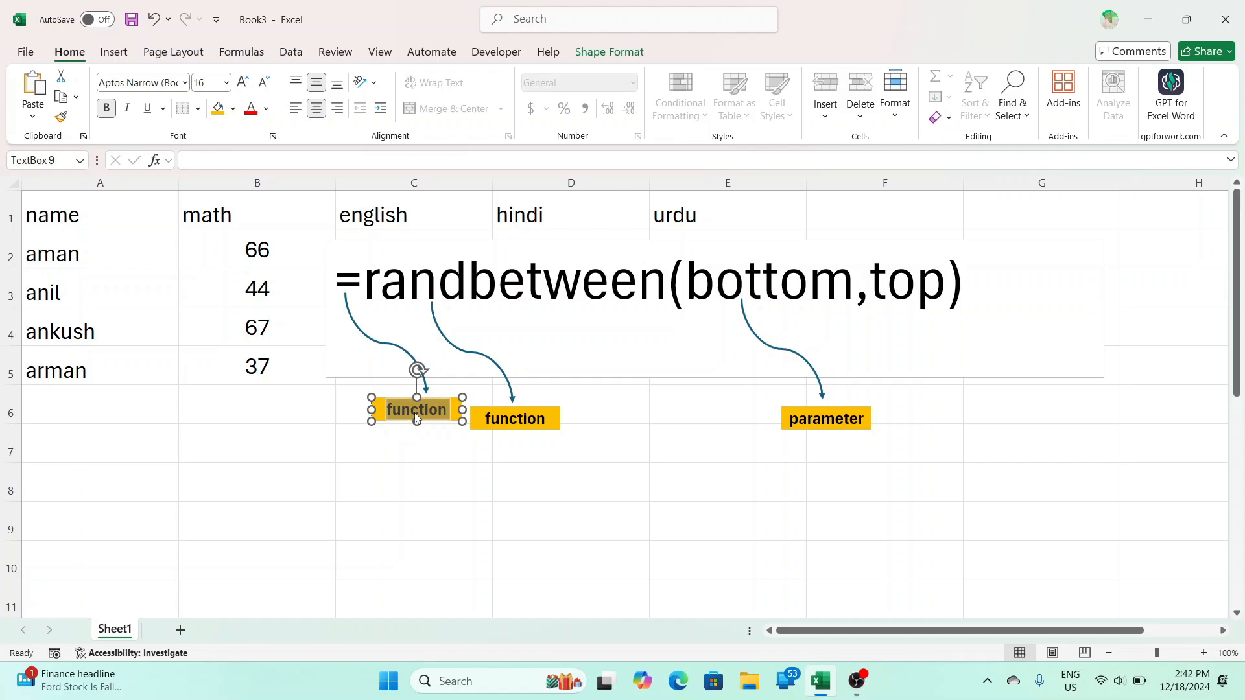
text(operaot)
key(BackSpace)
key(BackSpace)
text(tor)
click(422, 456)
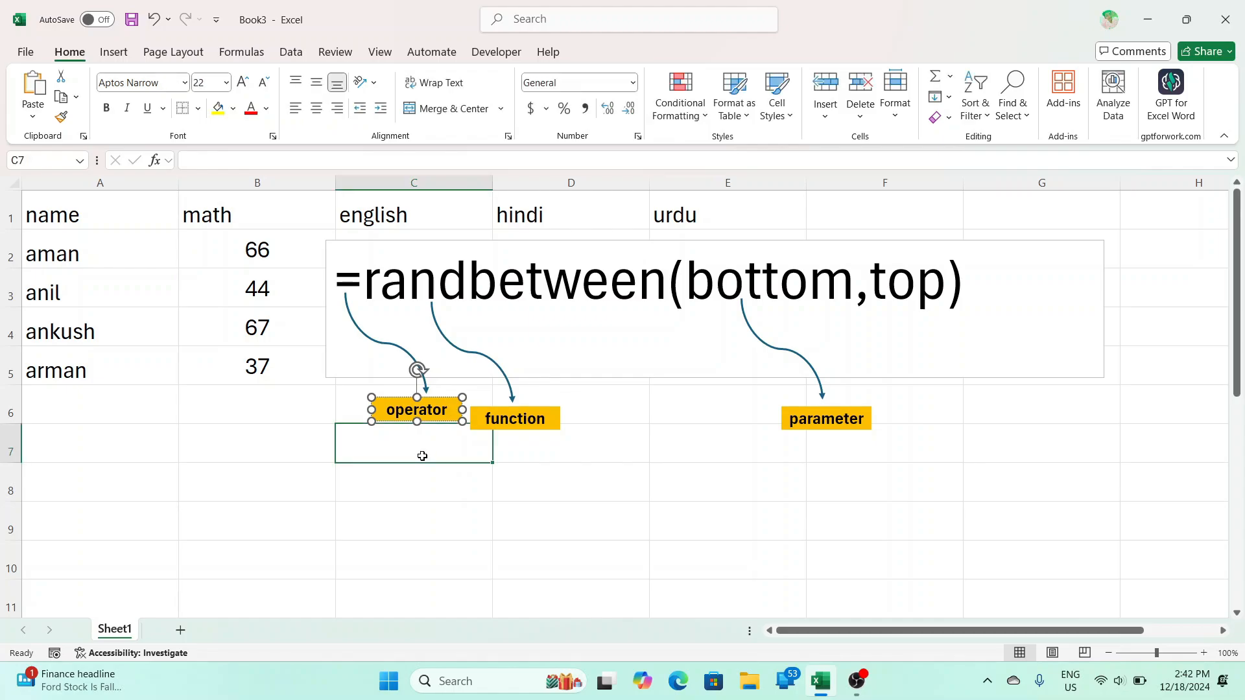
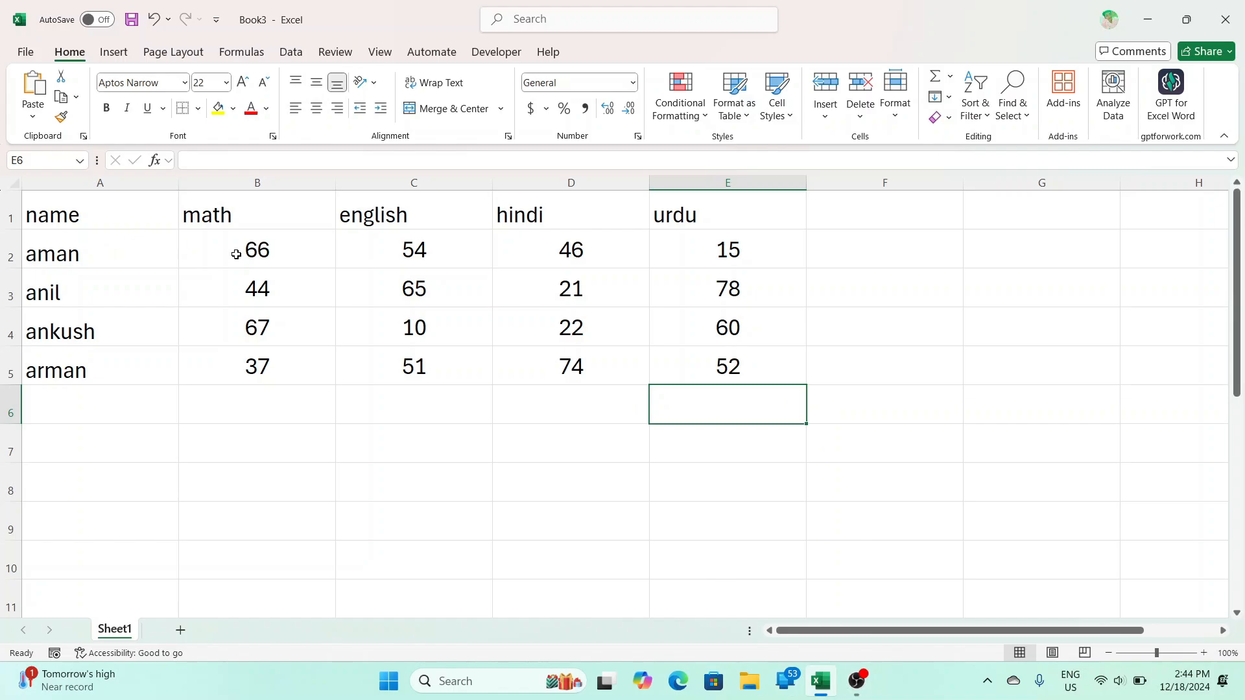
- Highlight the student names from A2 down and the marks in B2:E5 to review the table data
drag(235, 250, 736, 387)
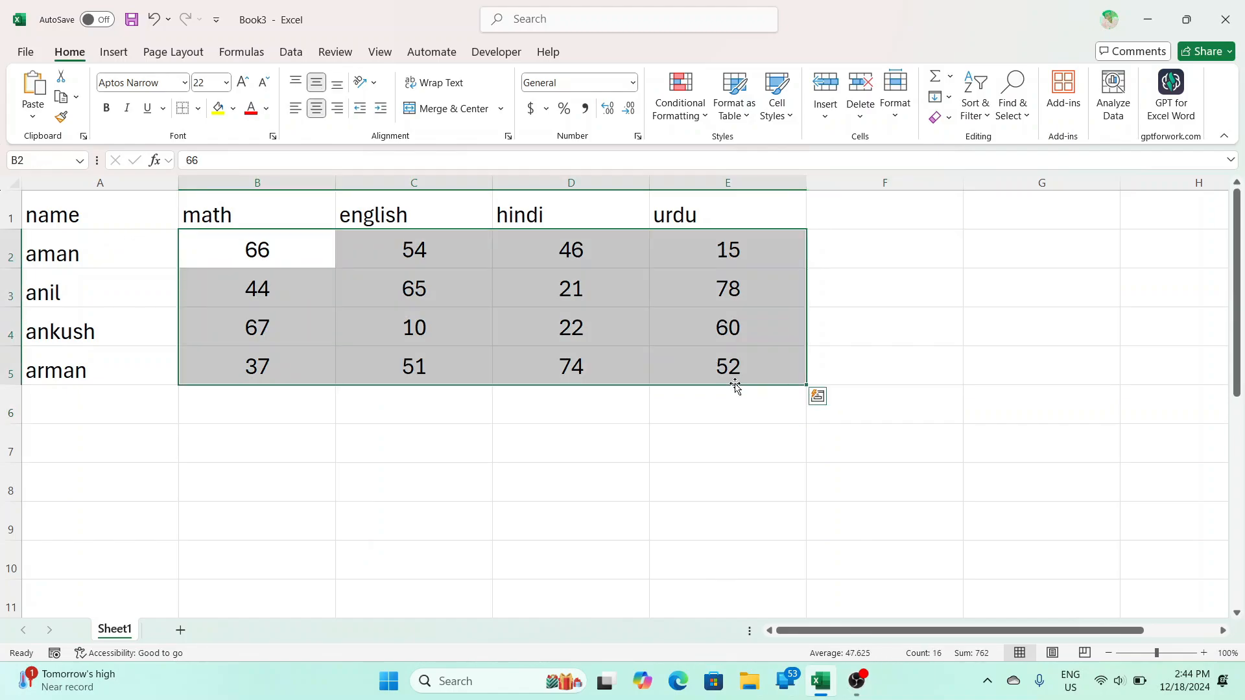
drag(103, 242, 95, 528)
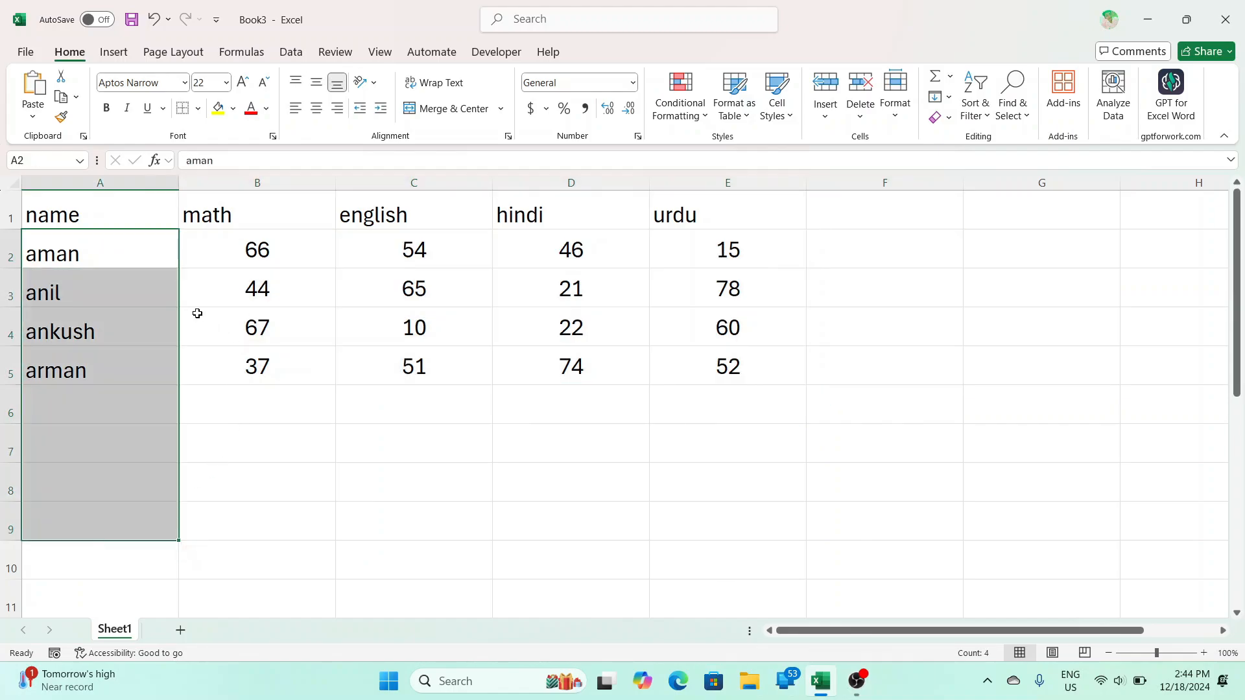
drag(260, 265, 703, 353)
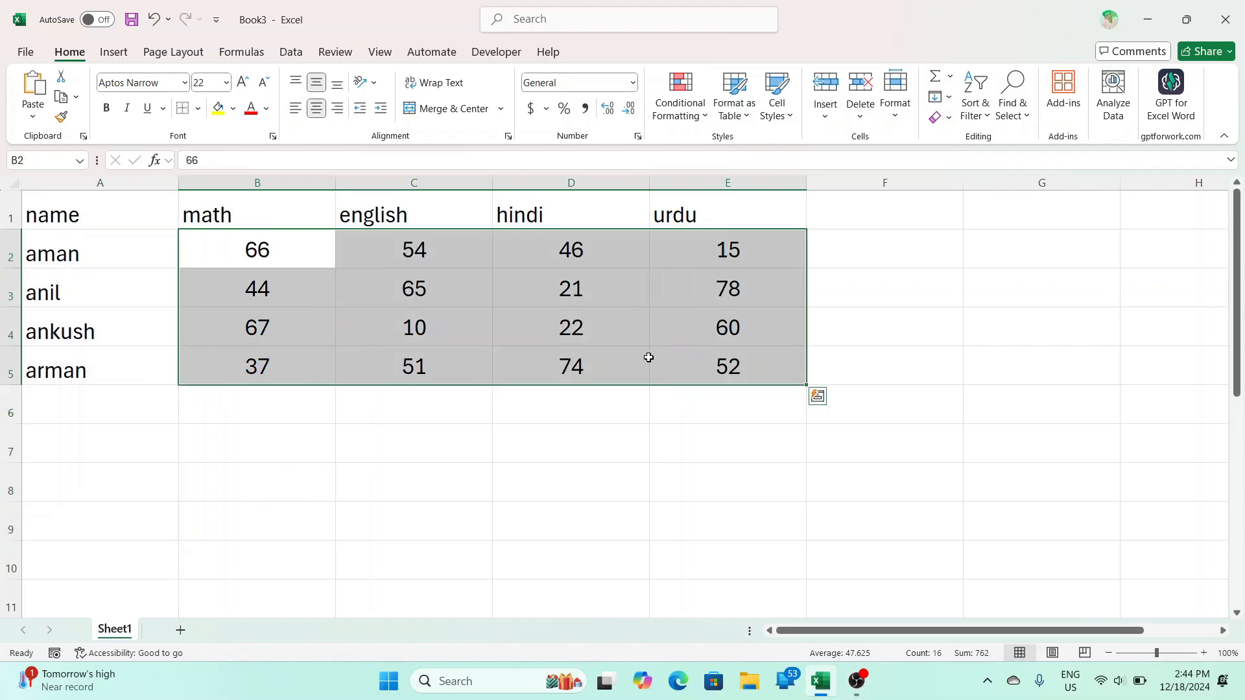
- Deselect the marks range, switch to Google Chrome and open chatgpt.com
click(629, 372)
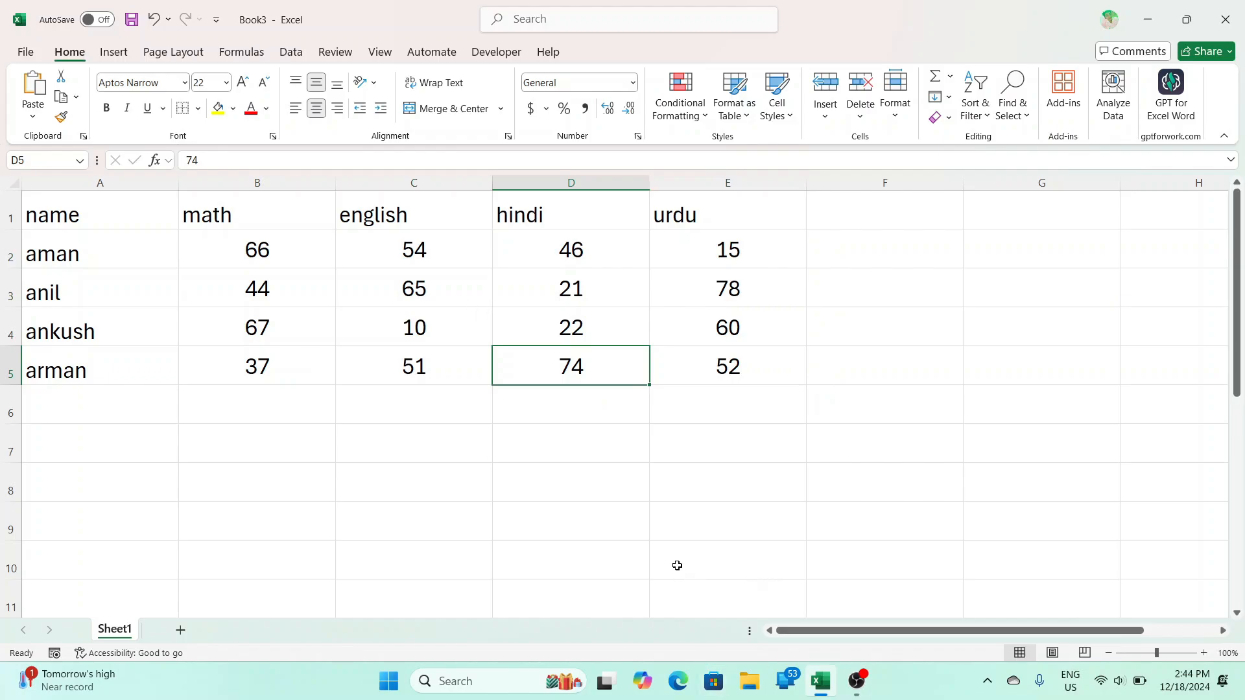
key(super)
text(h)
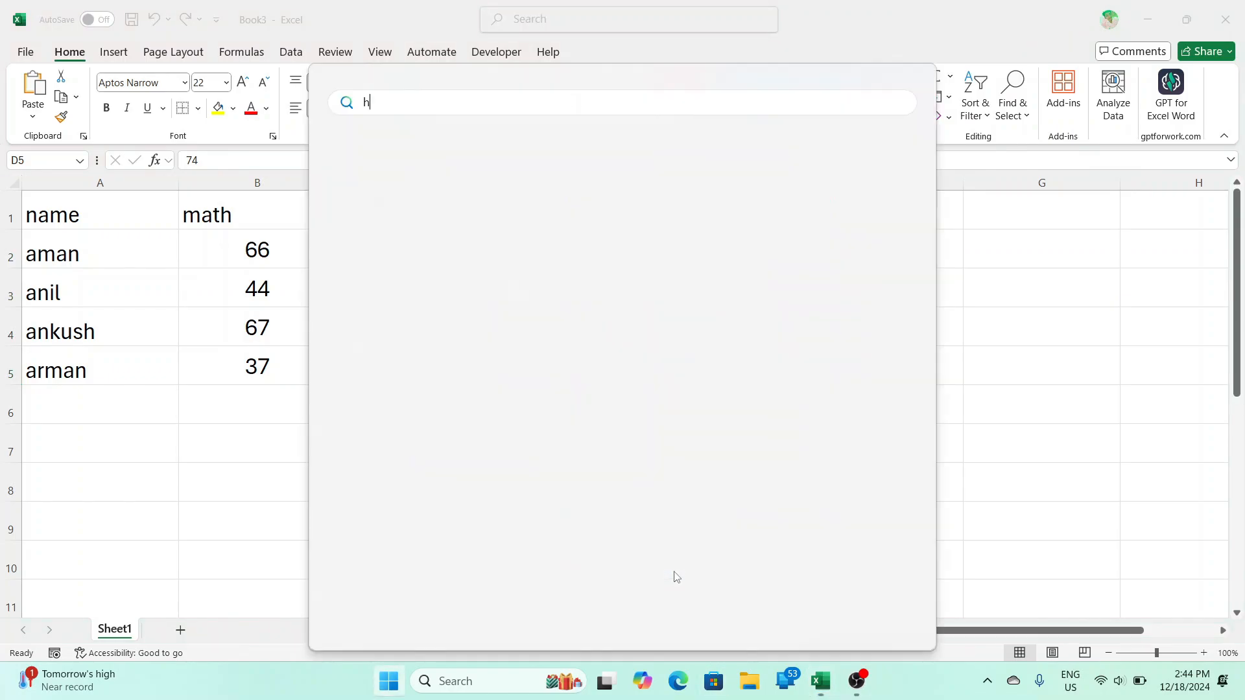
key(BackSpace)
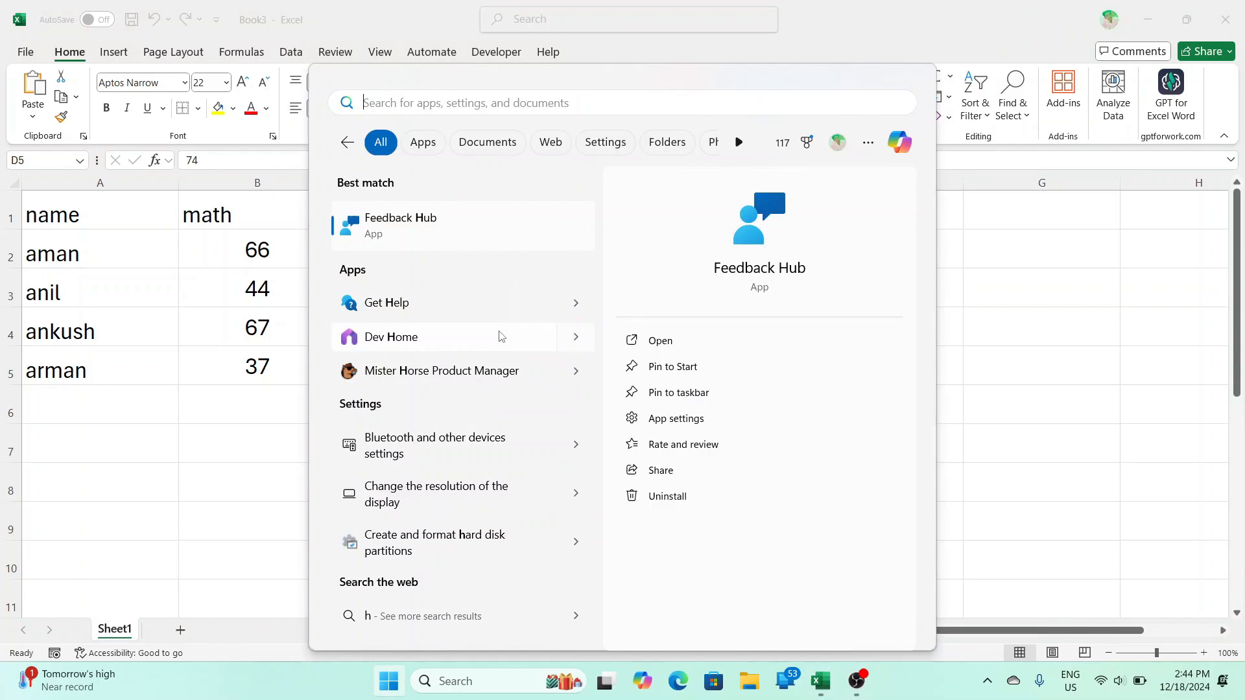
text(chr)
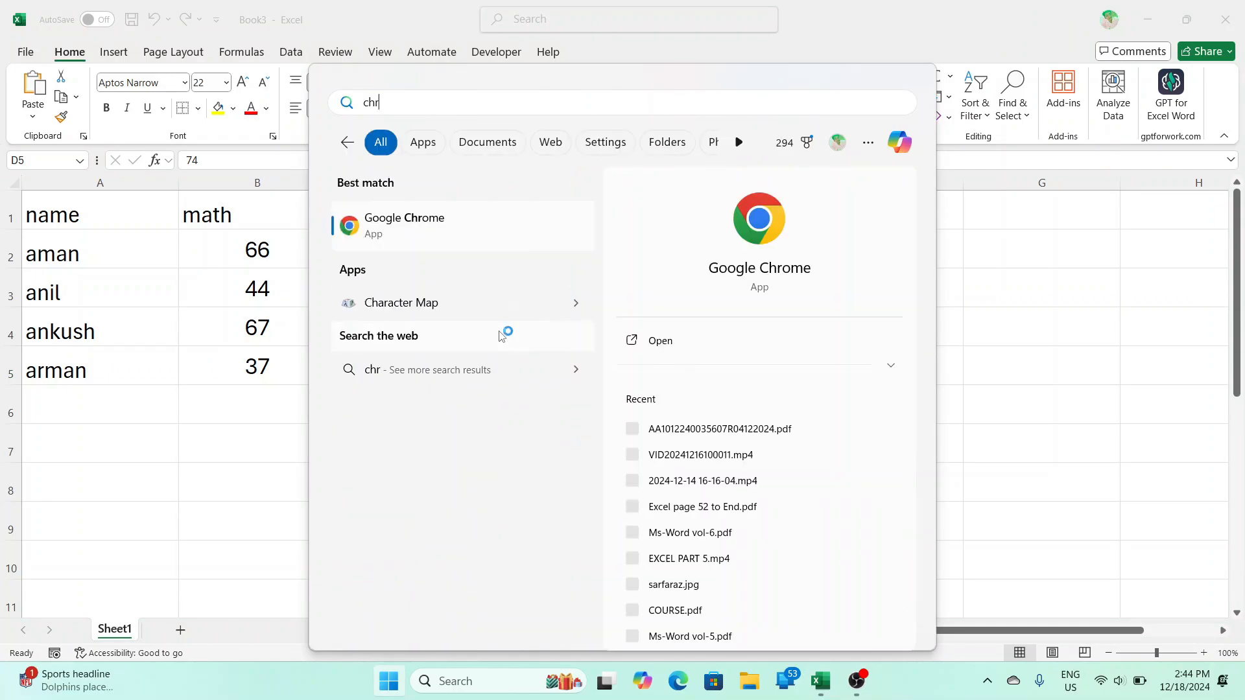
key(Return)
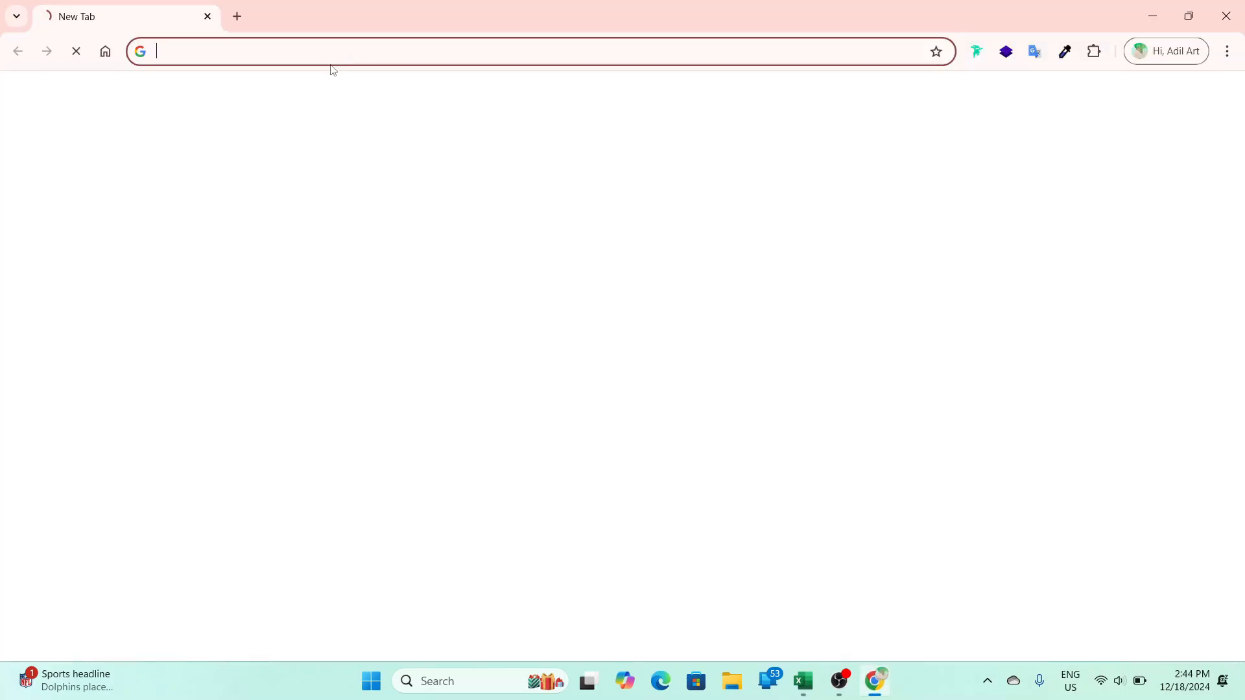
text(ch)
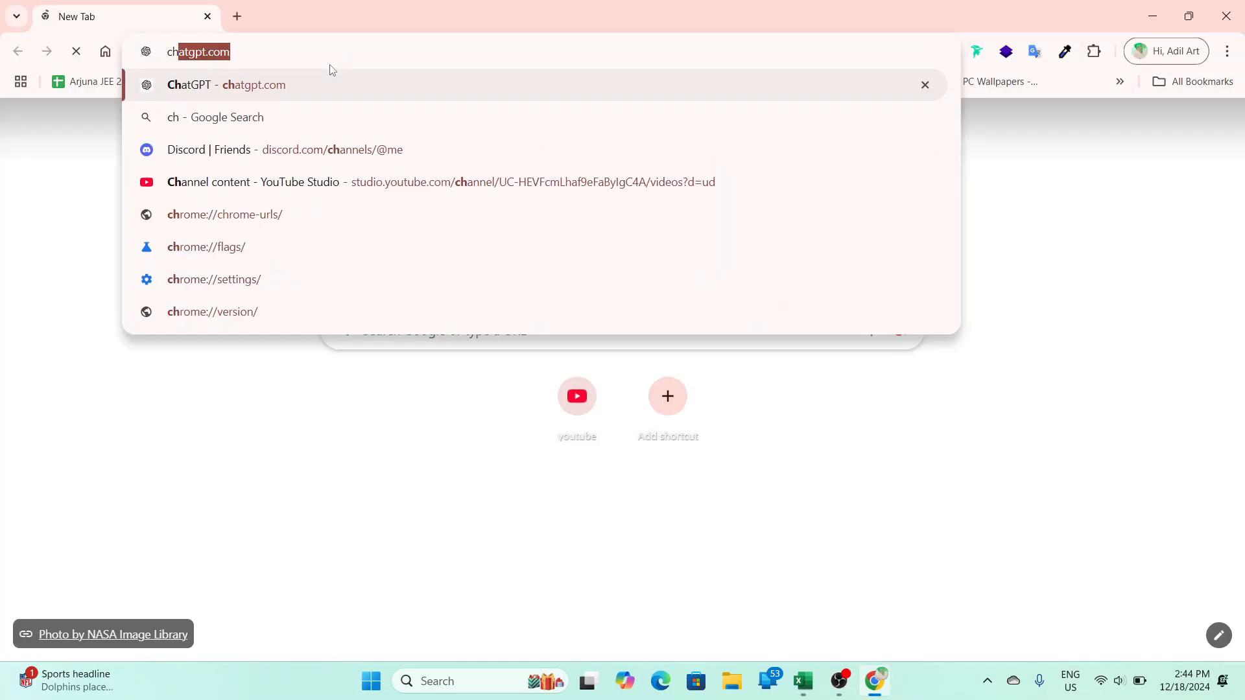
key(Return)
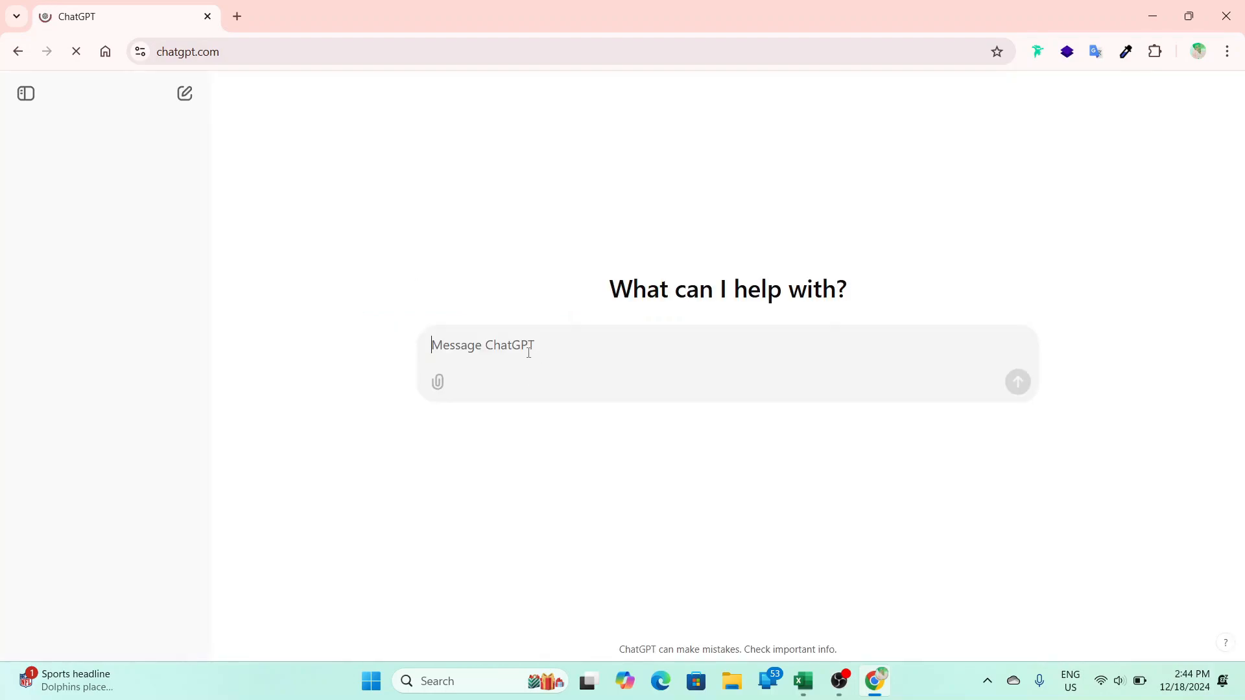
- Ask ChatGPT to "give me random data in table format"
text(give m)
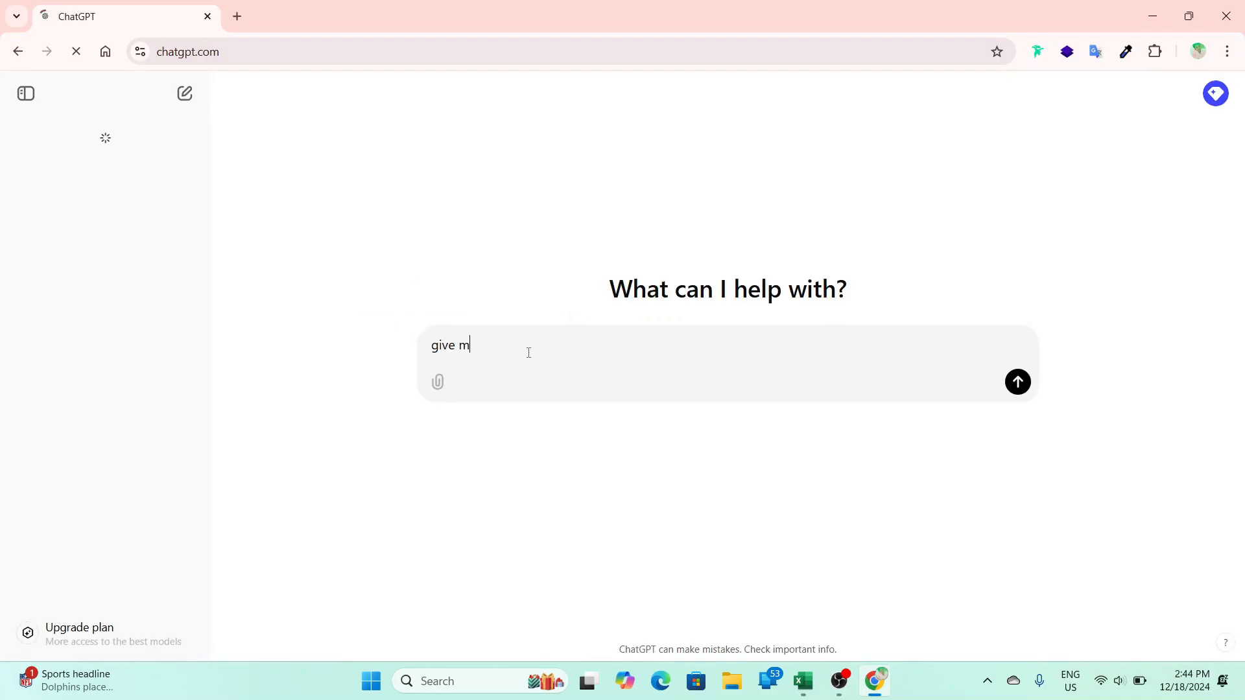
text(e random )
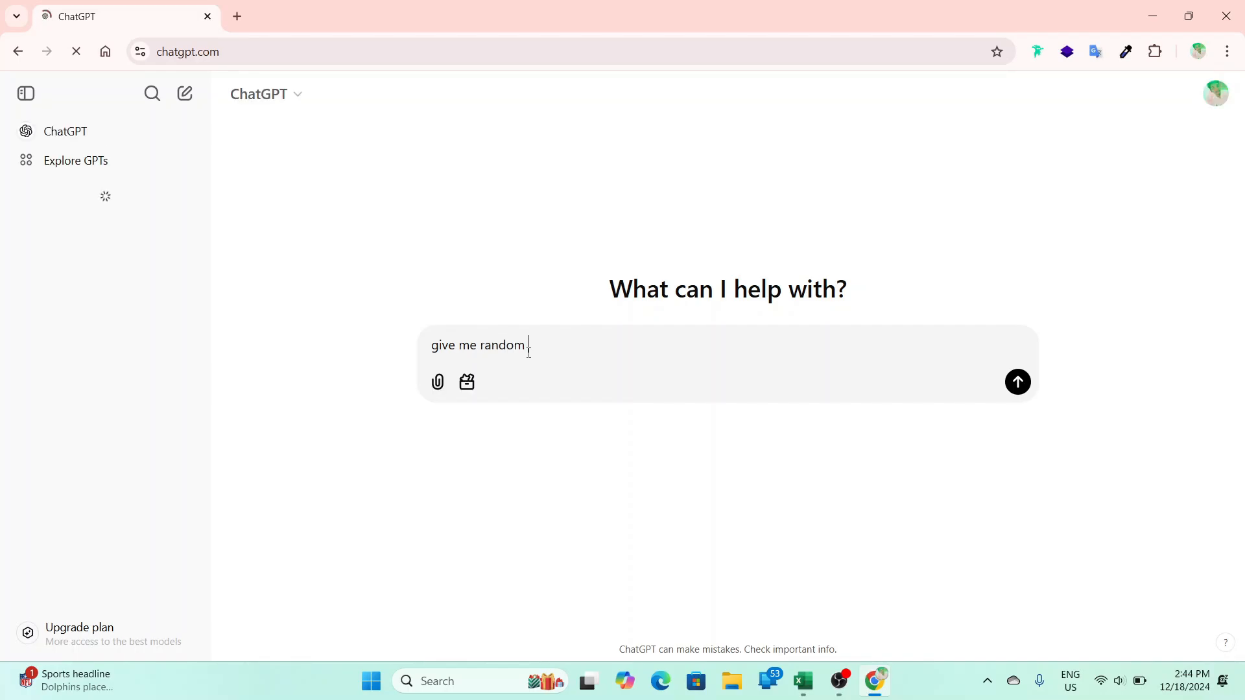
text(data in tabl)
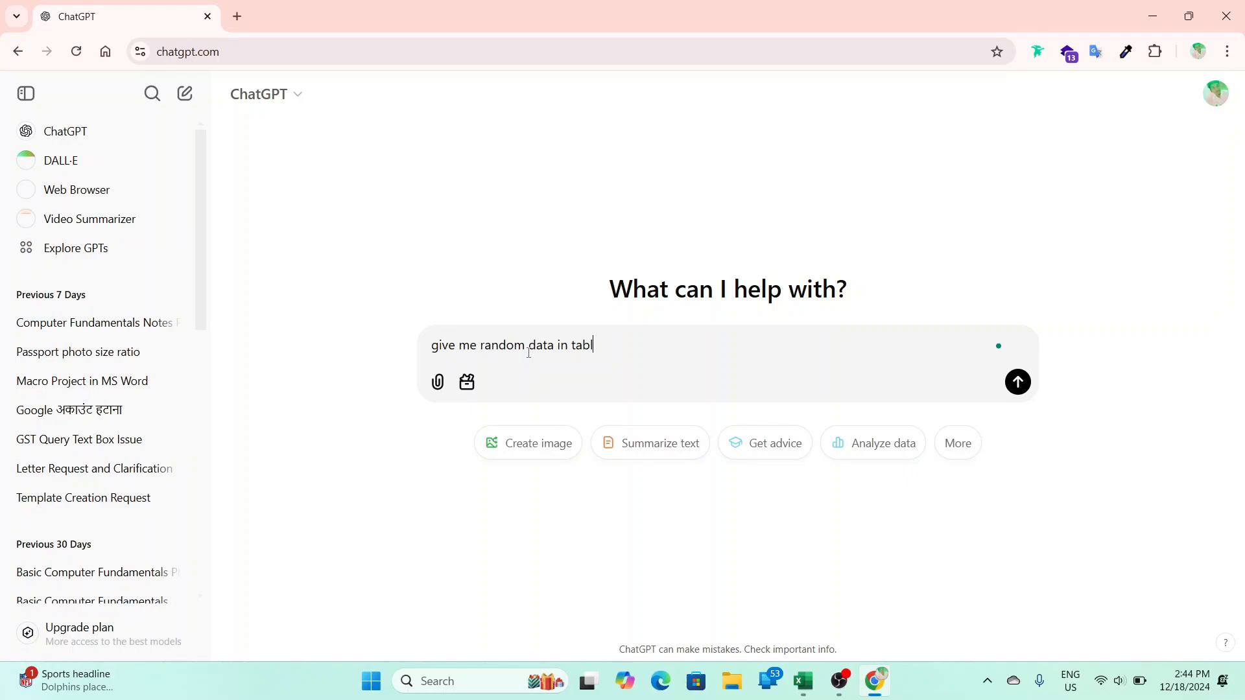
text(e form)
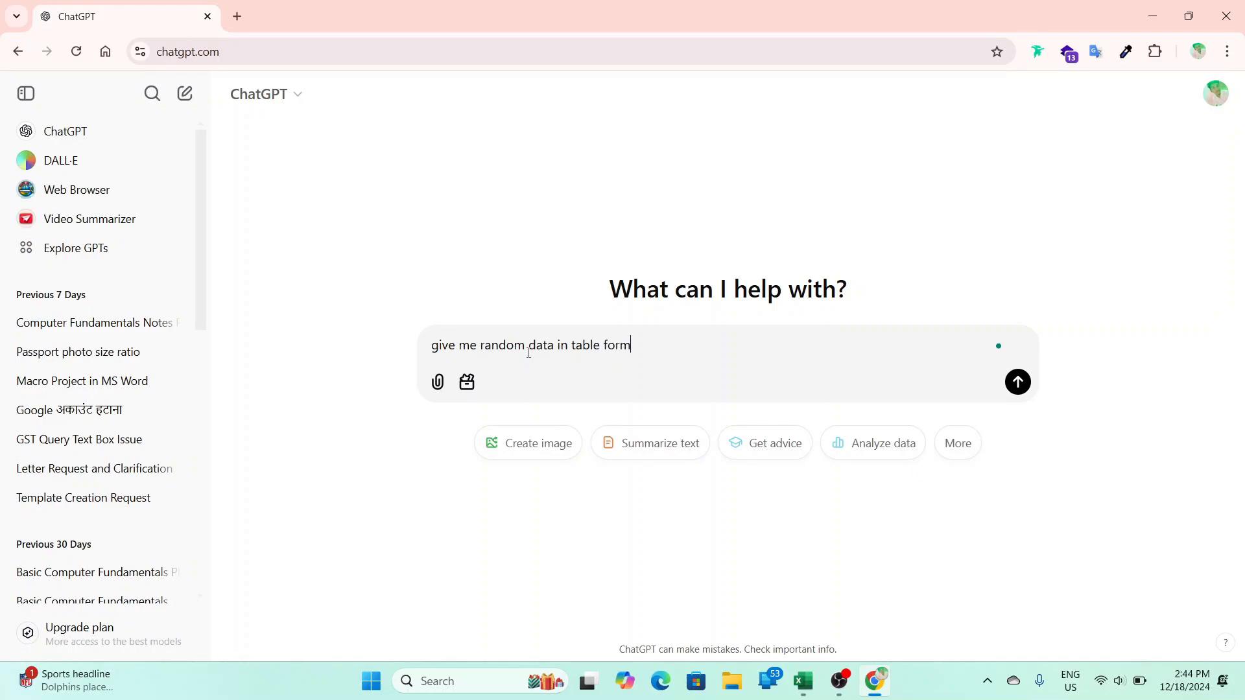
text(atwe)
key(Return)
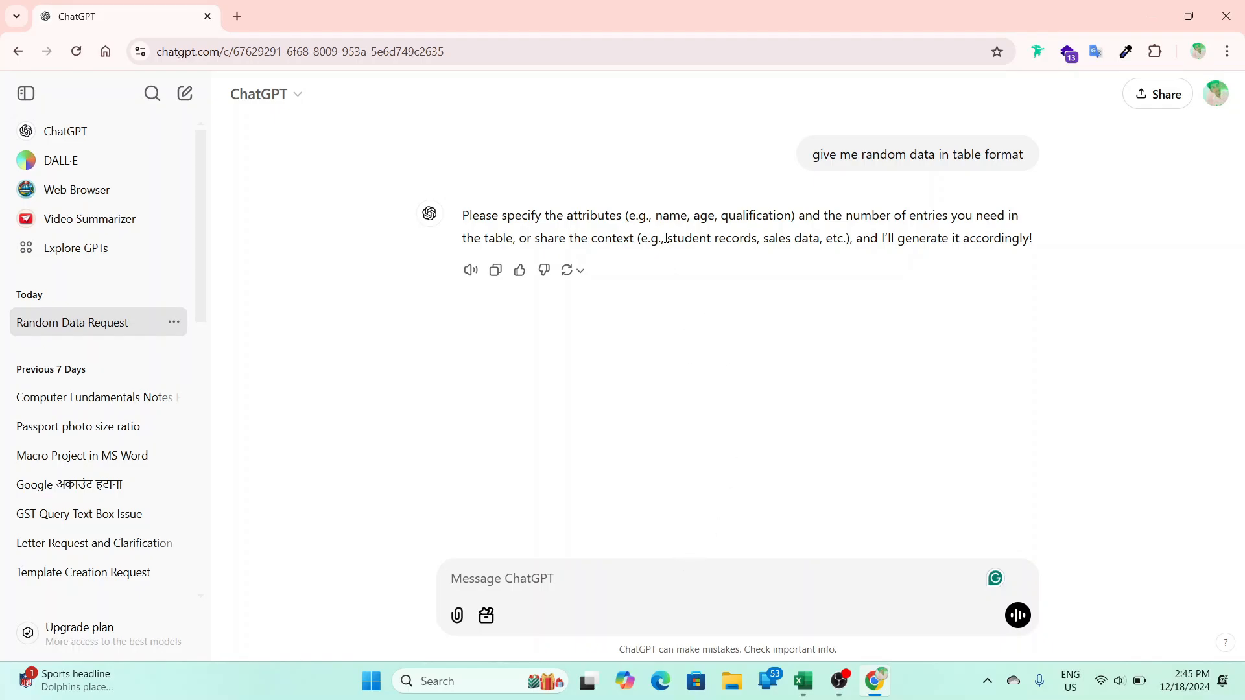
- Review the requested attributes in the reply and answer with the columns "name,fathername,mothername,age,class,contactnumber,rollno"
drag(666, 238, 708, 233)
click(546, 217)
drag(508, 215, 764, 215)
click(798, 215)
text(name,)
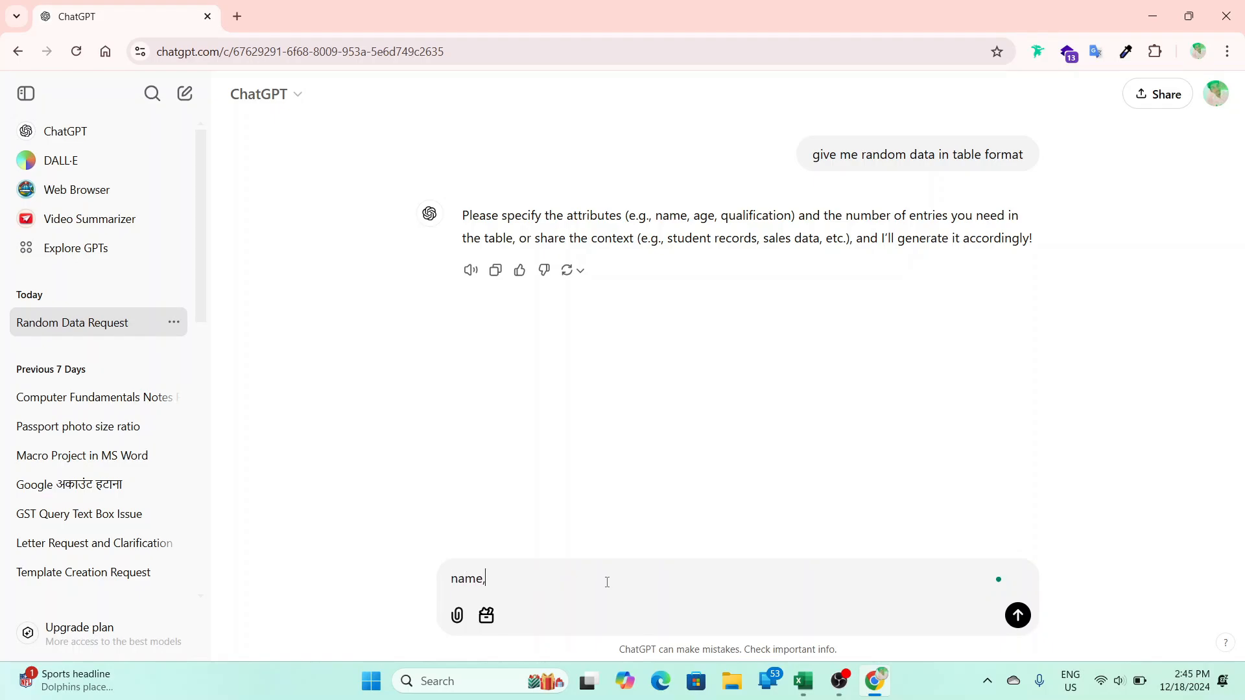
text(fathername,mothername)
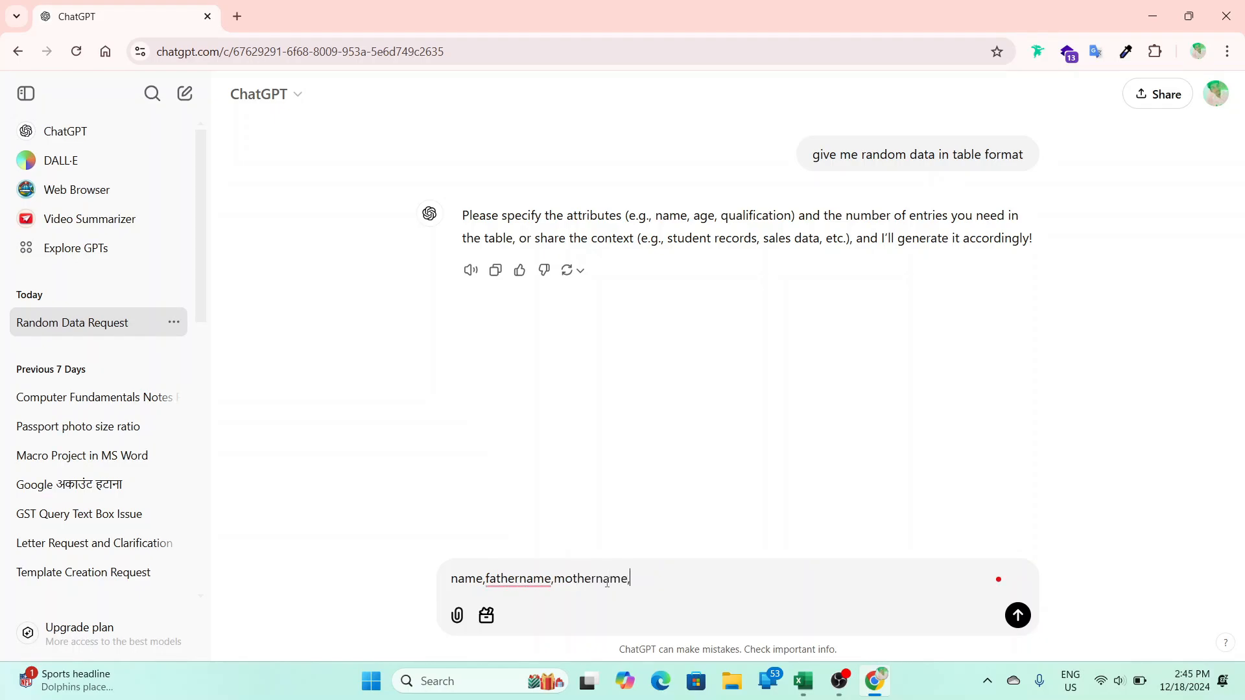
text(,age,class,)
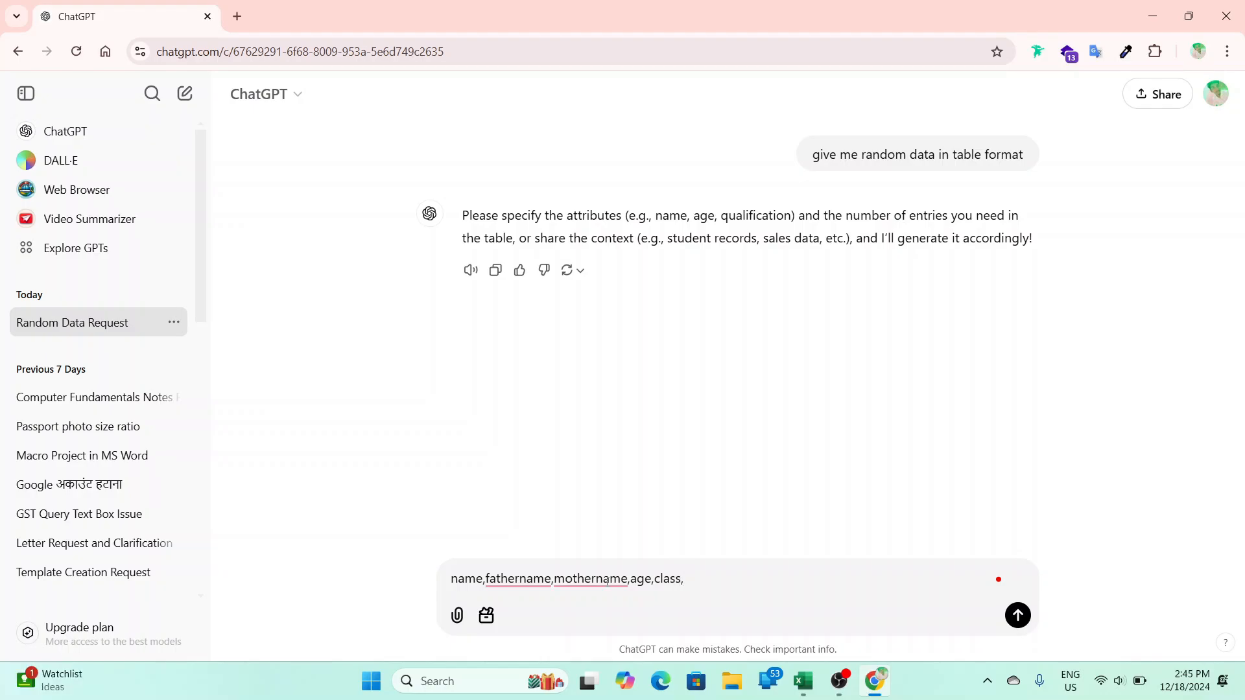
text(contactnumber,rollno)
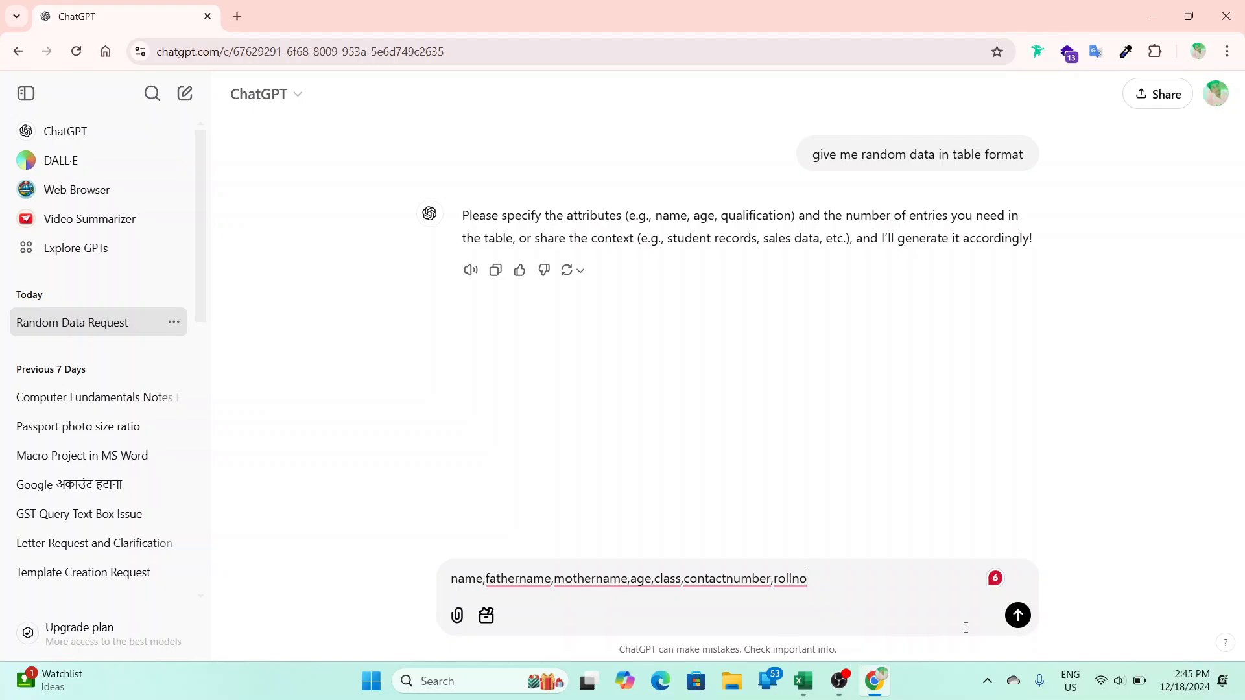
click(1017, 616)
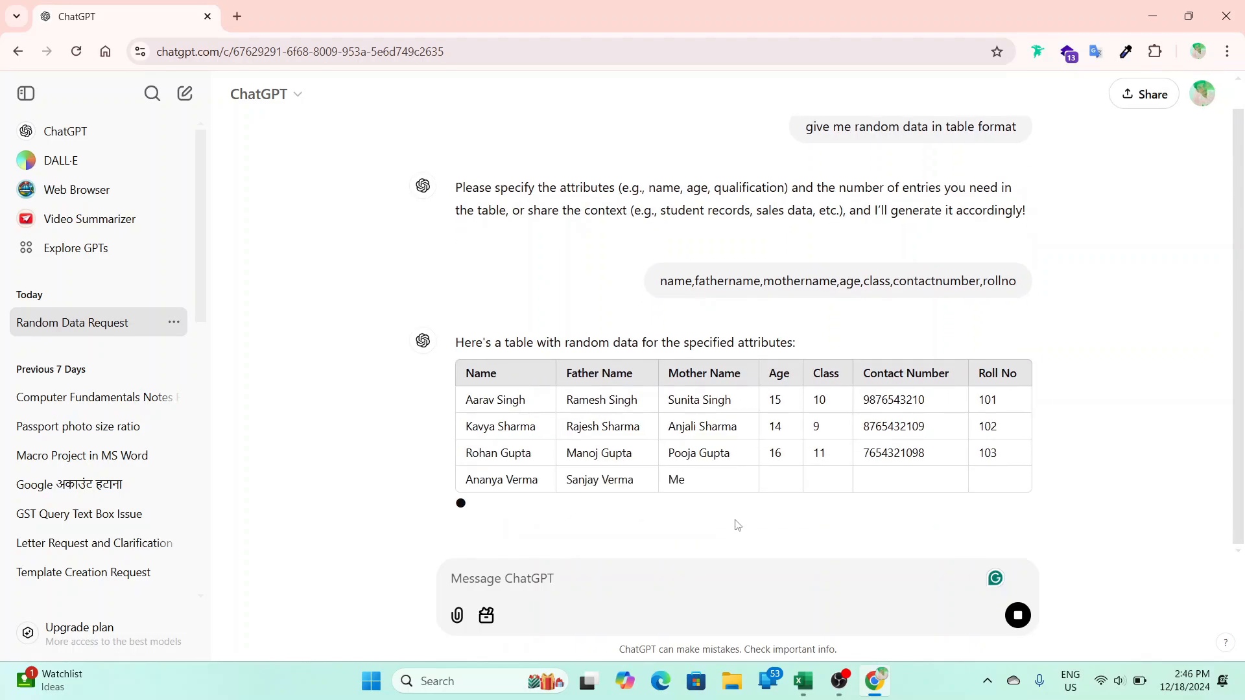
- Copy the first prompt, "give me random data in table format", and paste it into the message box of a new chat
scroll(742, 487, up, 1)
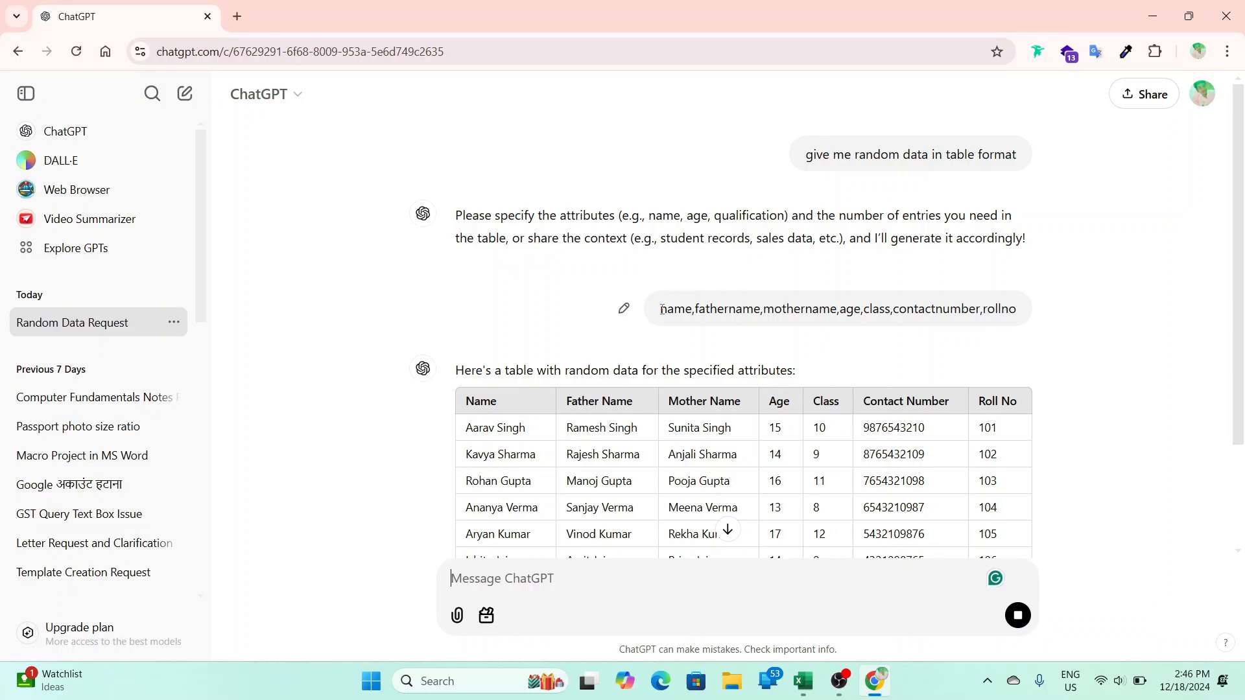
drag(662, 309, 1022, 328)
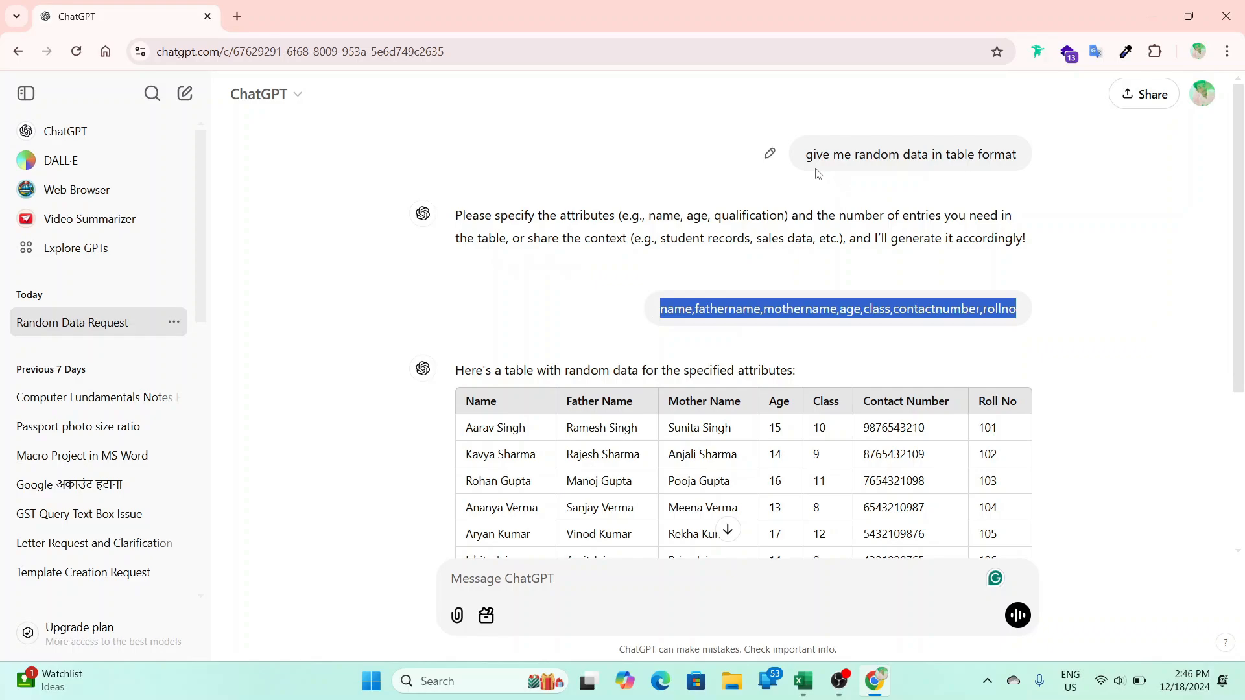
drag(806, 154, 1020, 159)
right_click(953, 166)
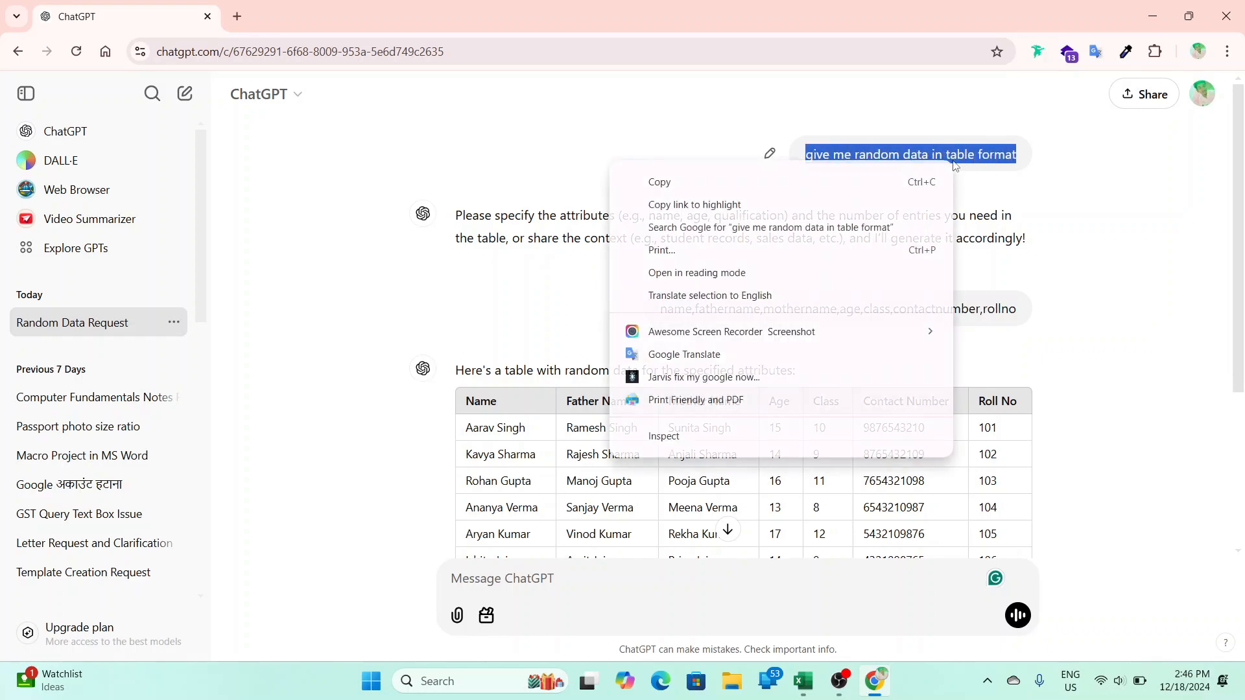
click(897, 186)
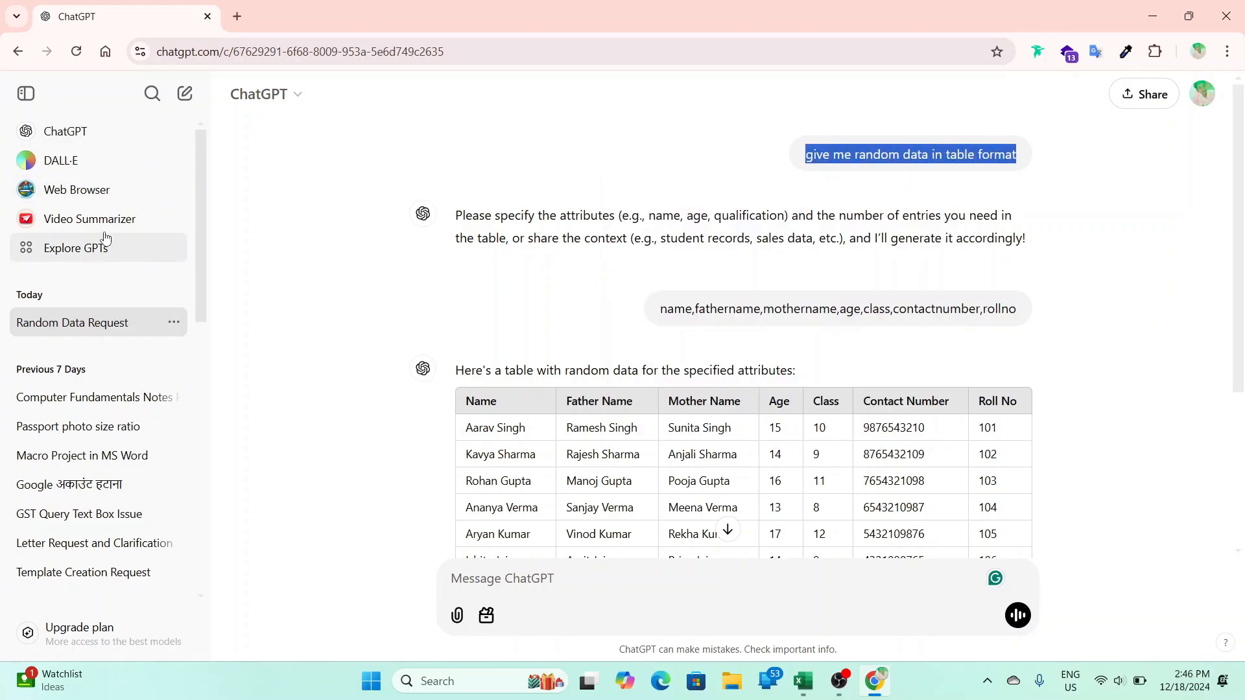
click(104, 131)
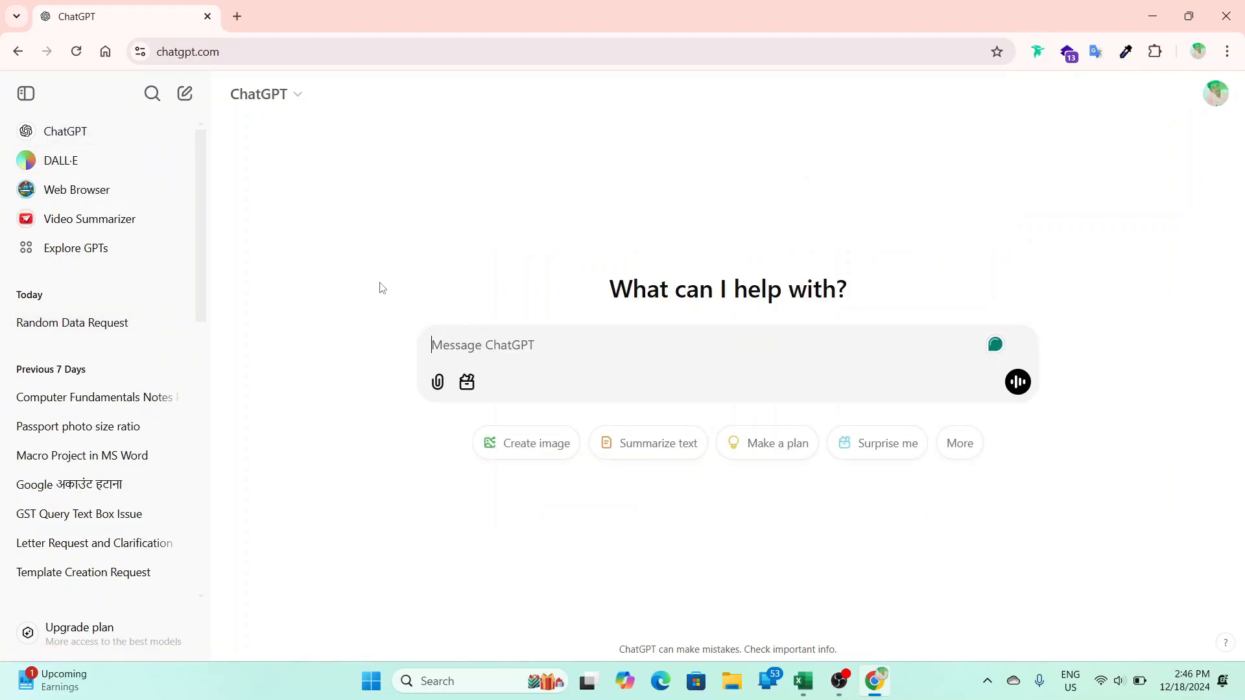
click(140, 324)
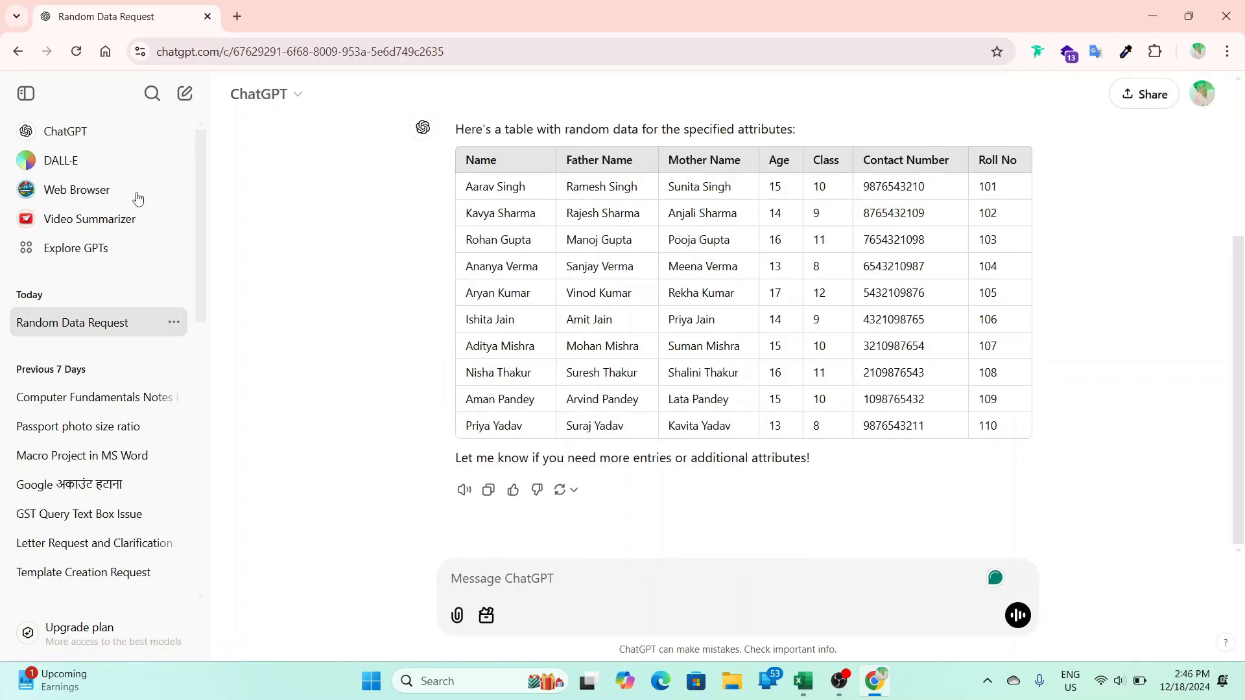
click(64, 136)
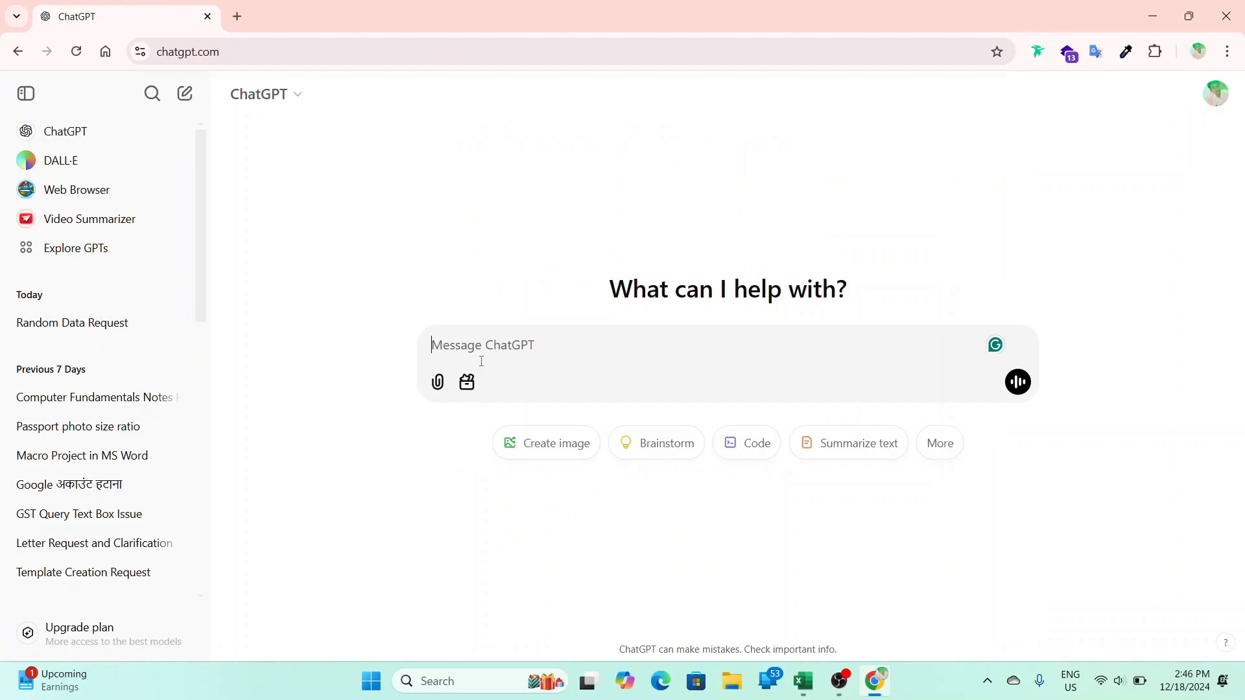
key(ctrl+v)
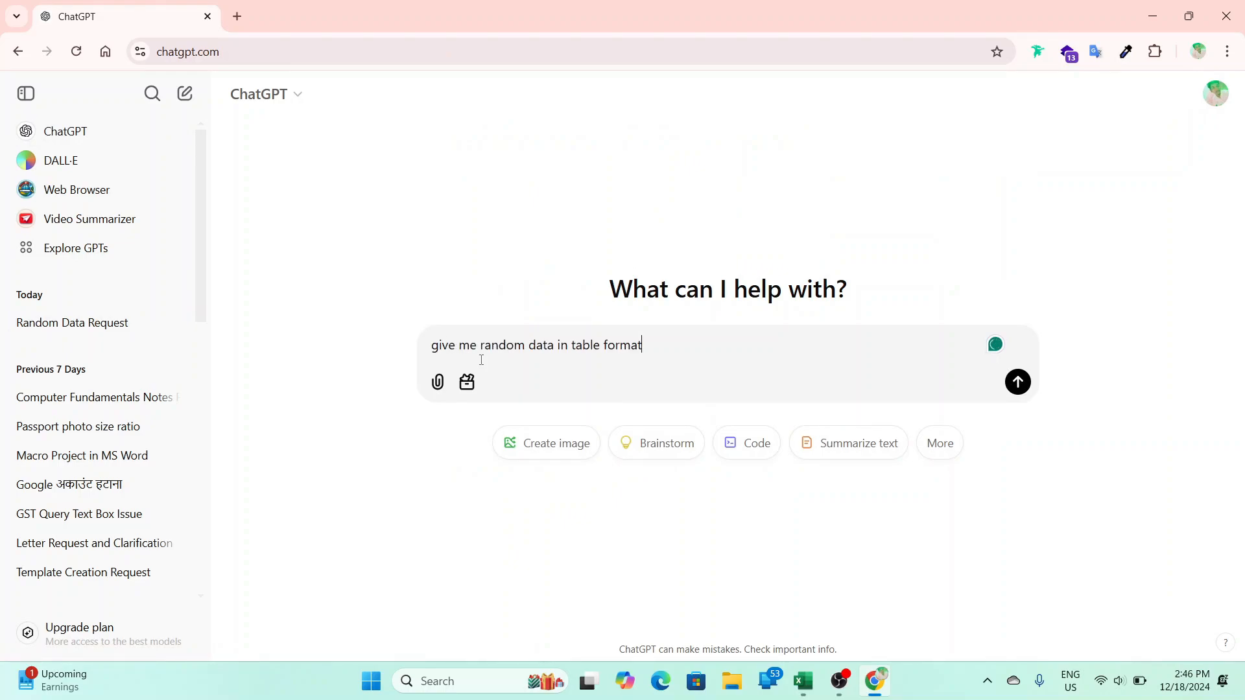
- Duplicate the browser tab, open the Random Data Request chat in it and copy the message listing the column names
right_click(138, 18)
click(207, 159)
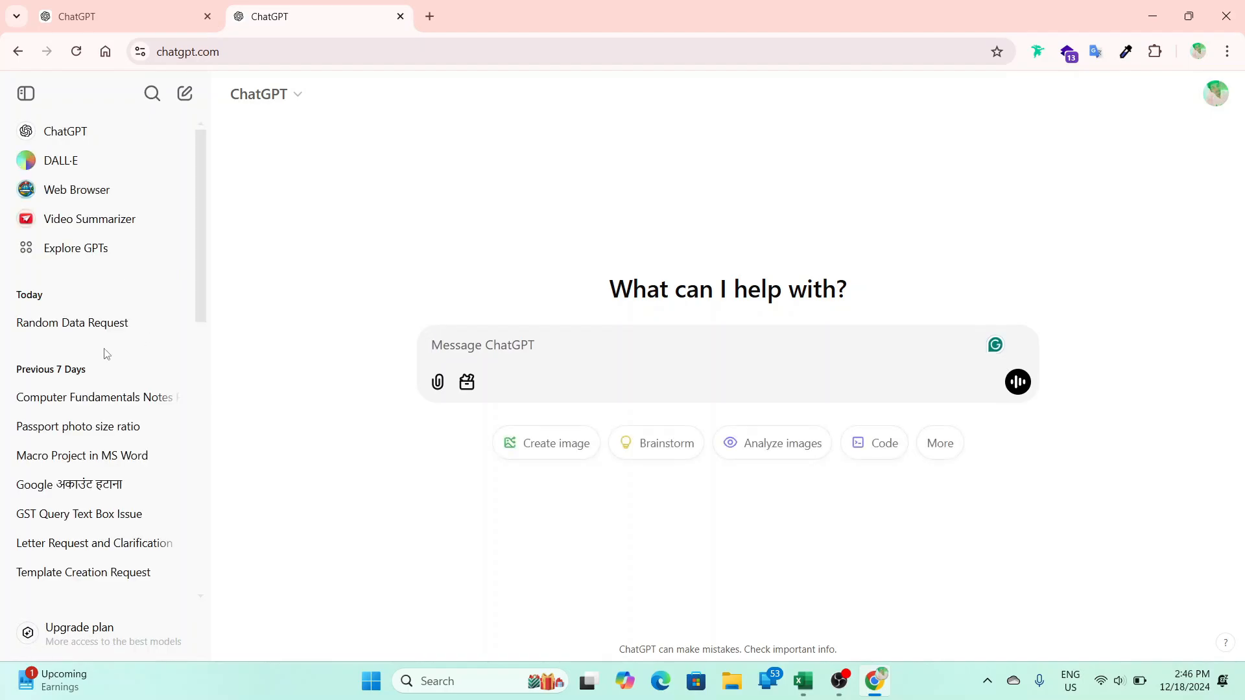
click(97, 324)
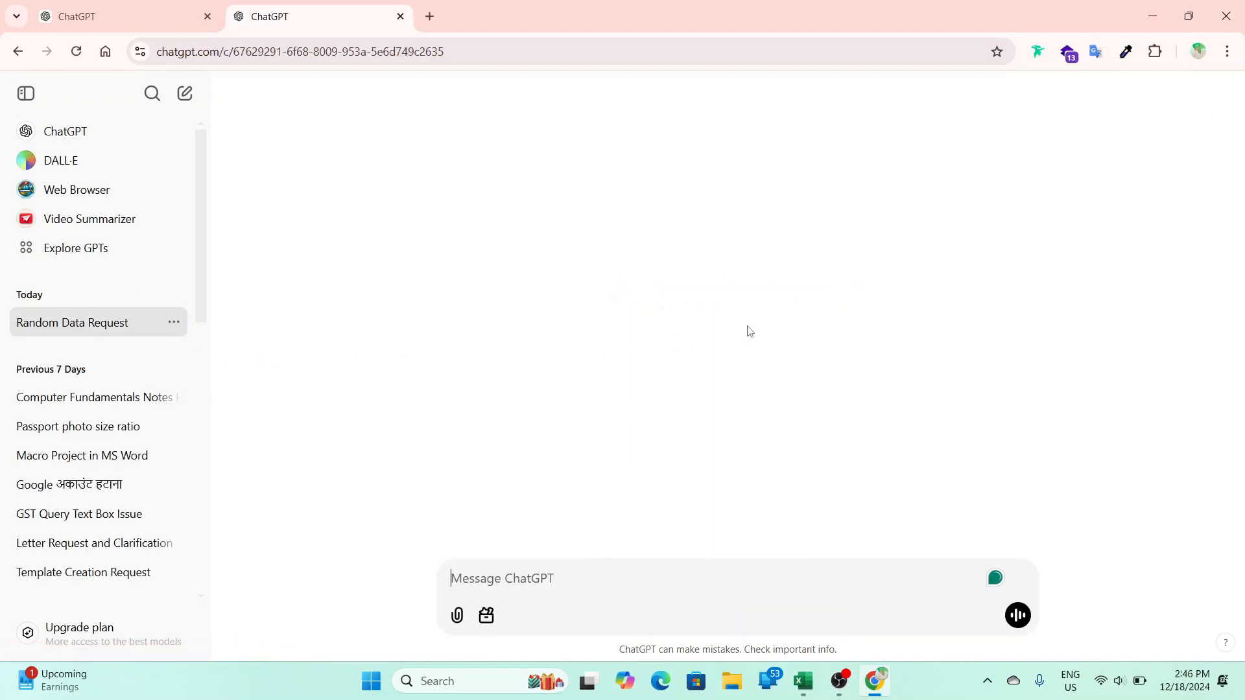
scroll(719, 268, up, 4)
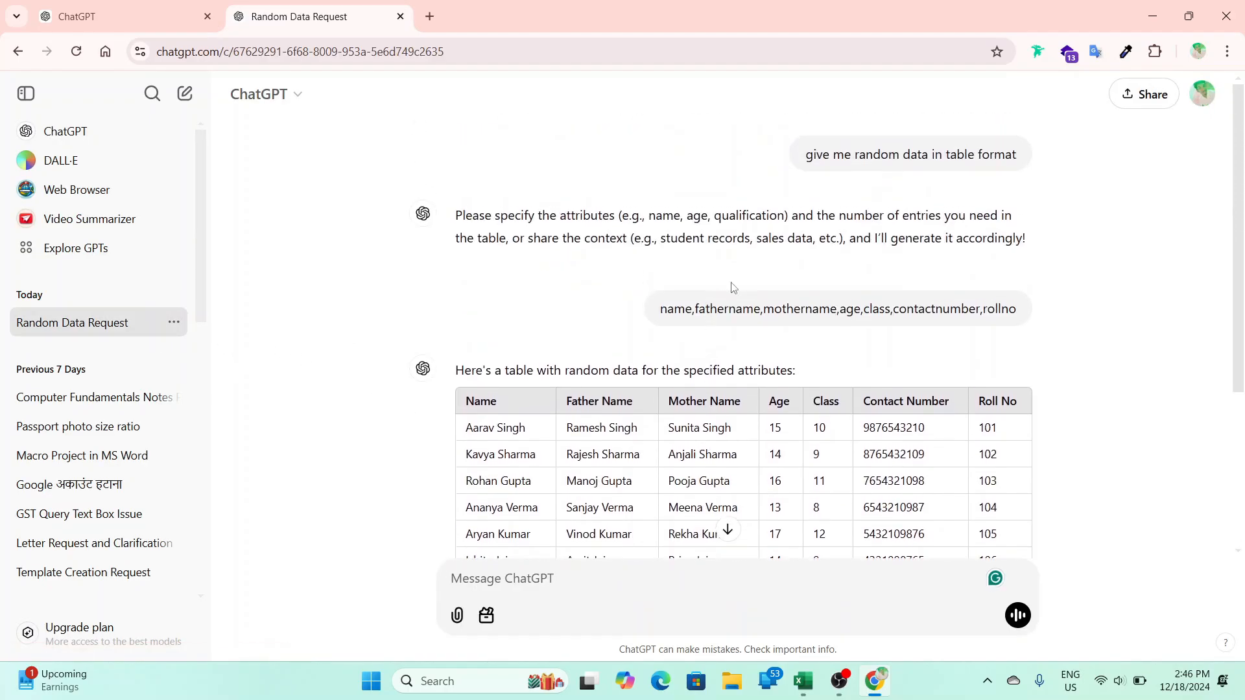
drag(662, 314, 1023, 317)
right_click(955, 312)
click(635, 331)
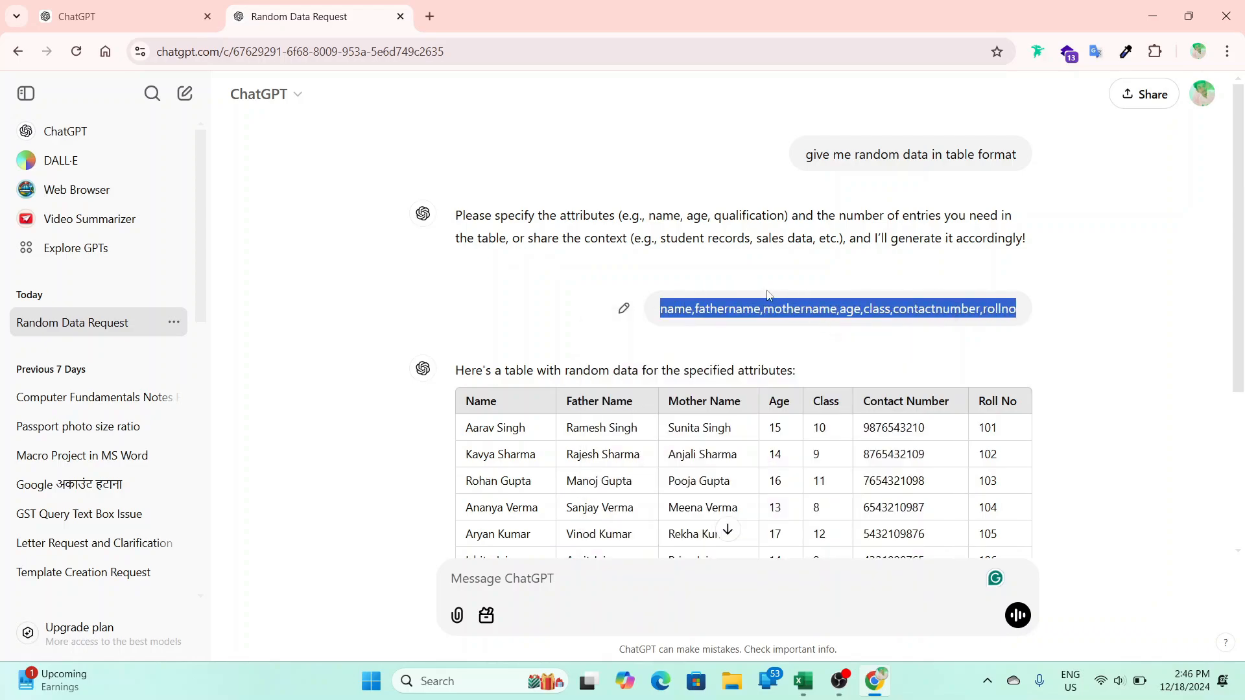
- Extend the prompt in the original tab with "with their column" and the copied column list, send it and review the generated table
click(123, 16)
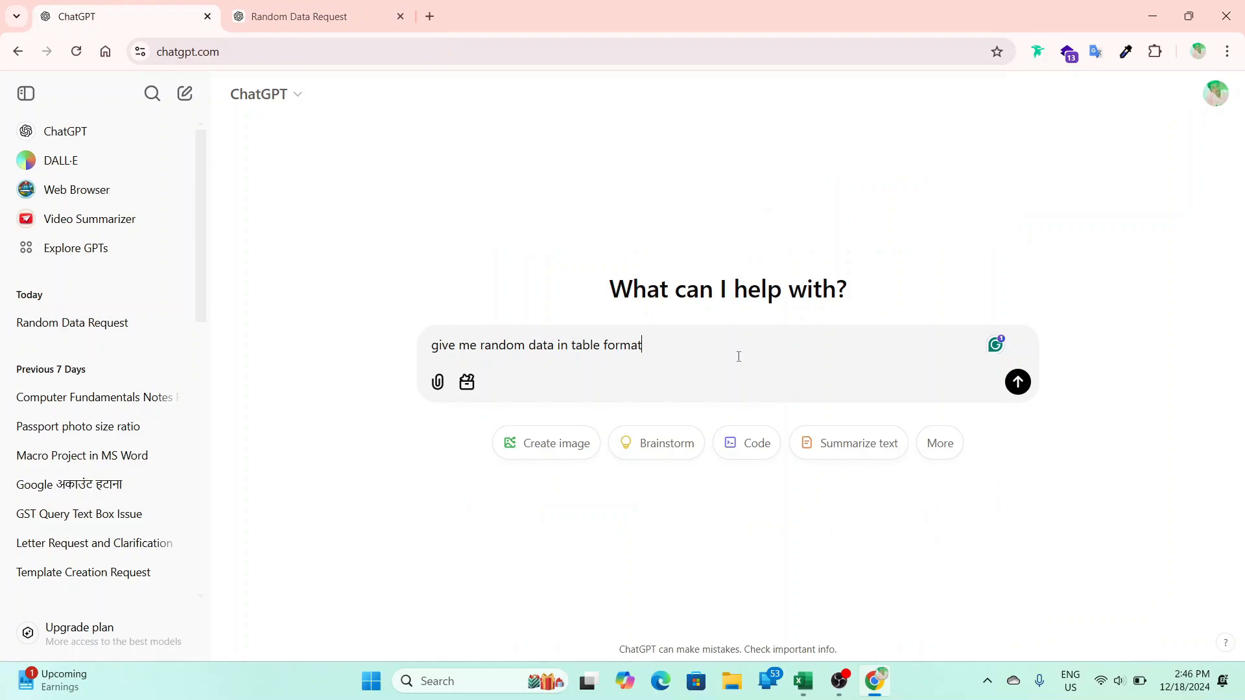
text(with their column)
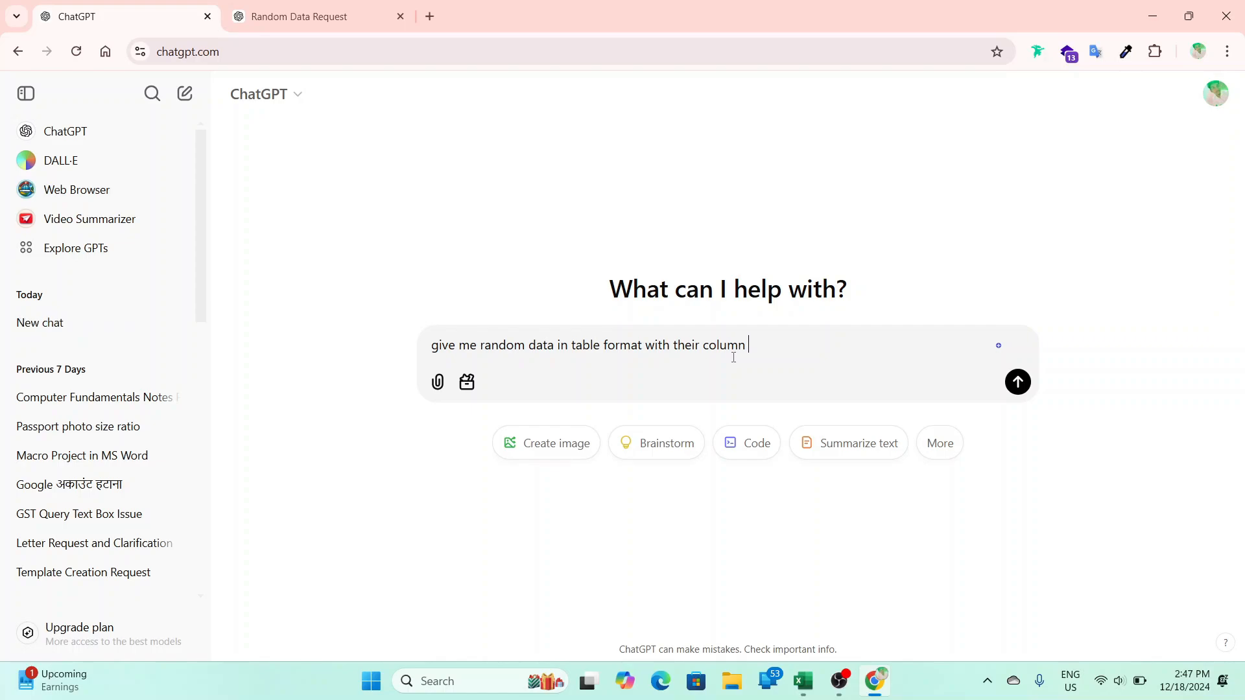
key(ctrl+v)
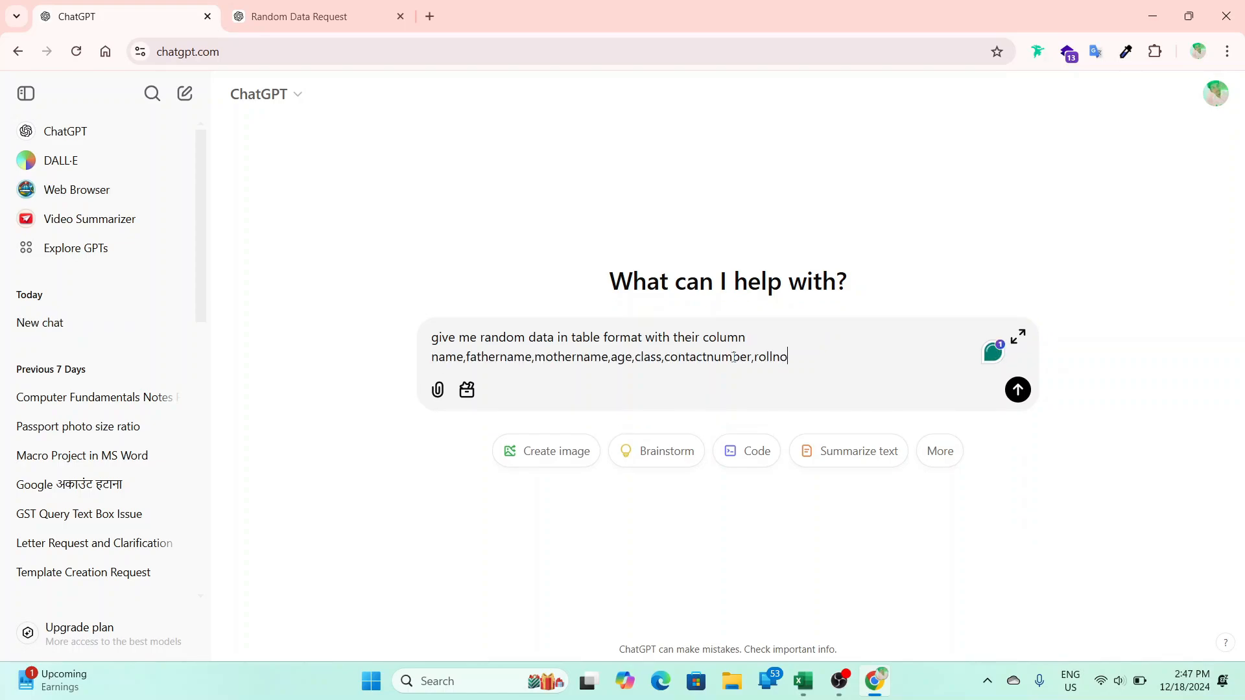
click(1016, 389)
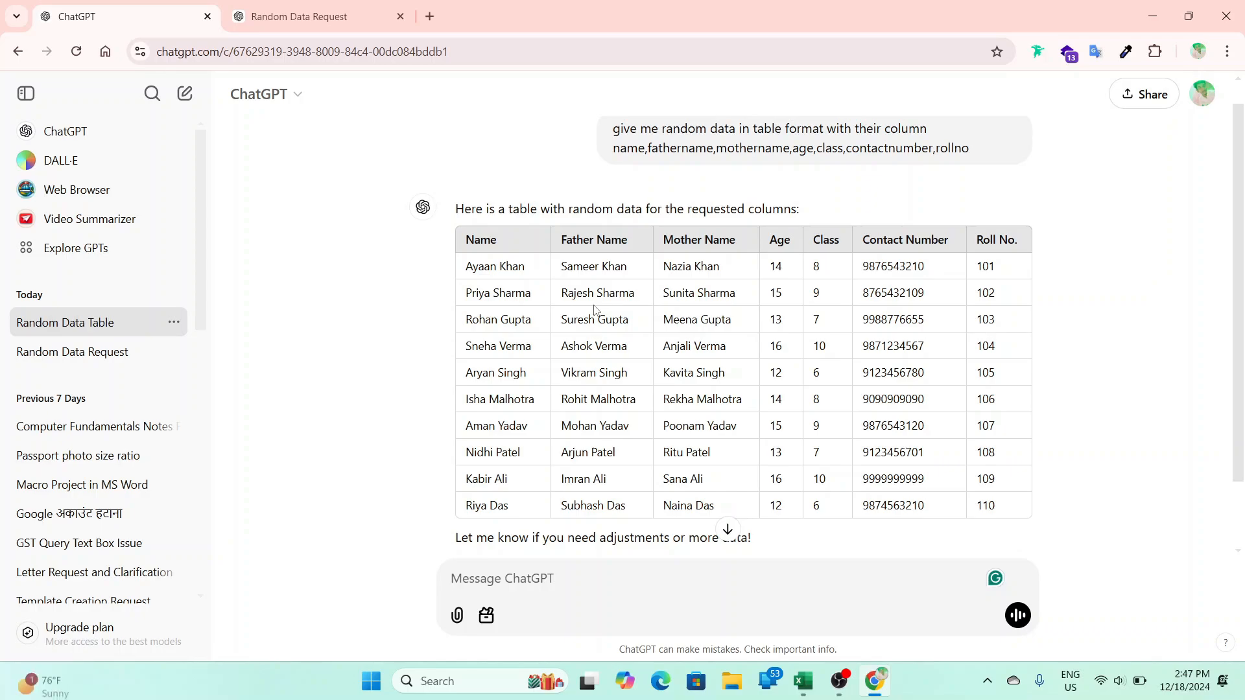
scroll(533, 339, down, 2)
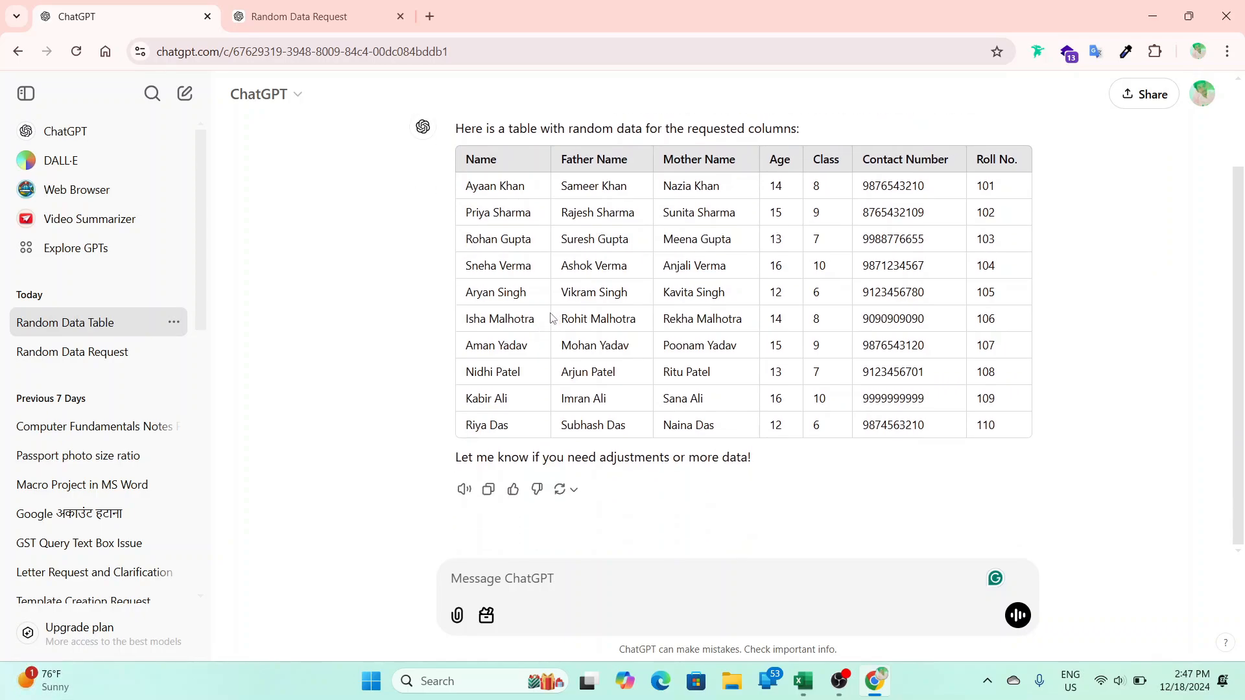
scroll(654, 243, up, 2)
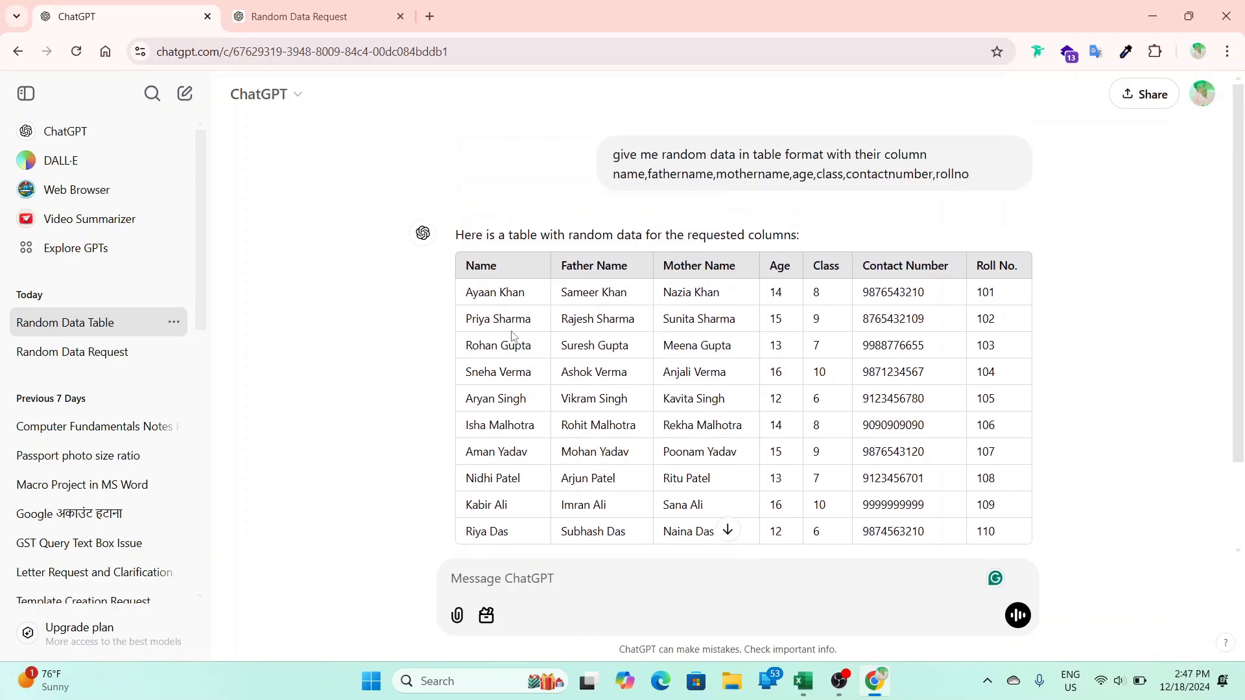
- Select the whole generated student table in the reply, from the Name header to the last roll number, and copy it
scroll(510, 332, down, 2)
scroll(510, 332, up, 2)
scroll(597, 334, down, 2)
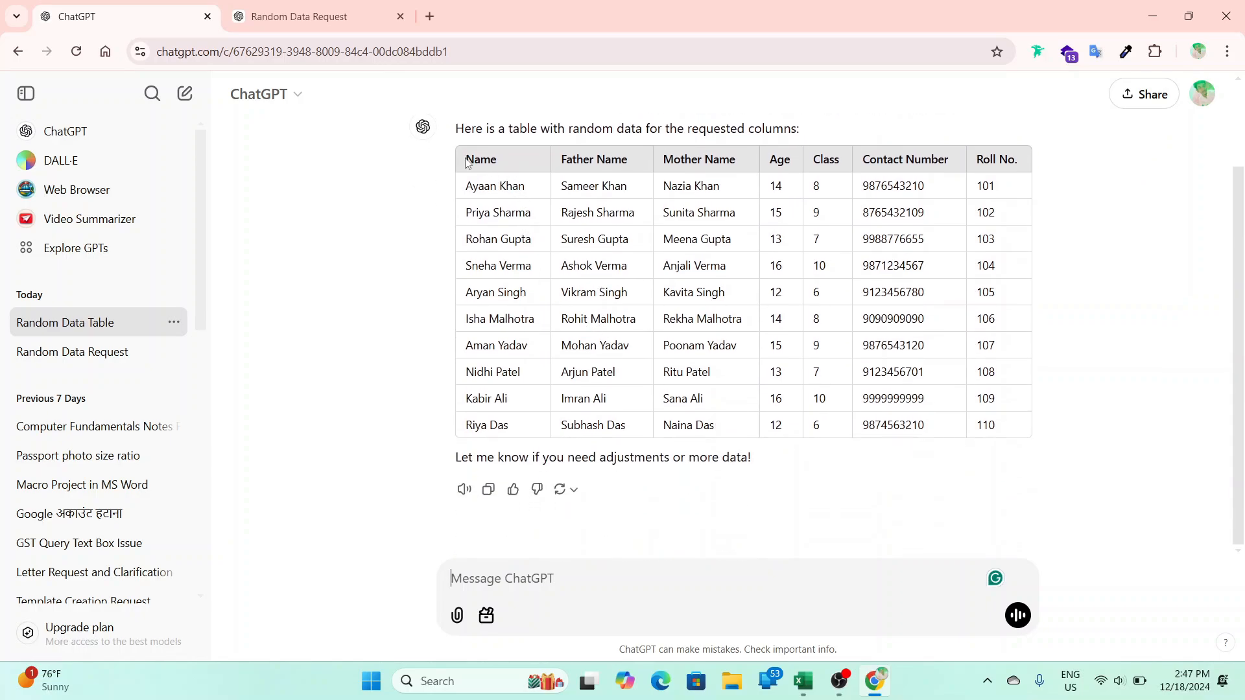
drag(467, 162, 1001, 421)
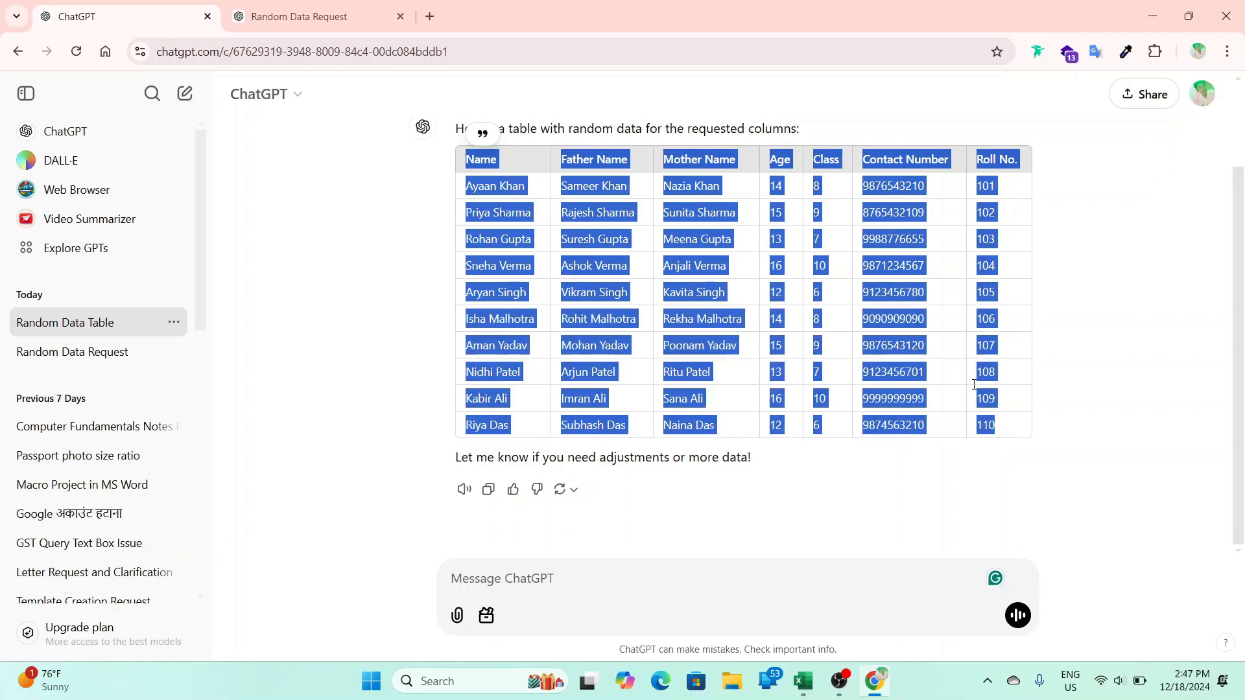
right_click(874, 242)
click(856, 251)
- Switch to the Book3 workbook in Excel, add a new worksheet and paste the copied table at cell A1
click(803, 681)
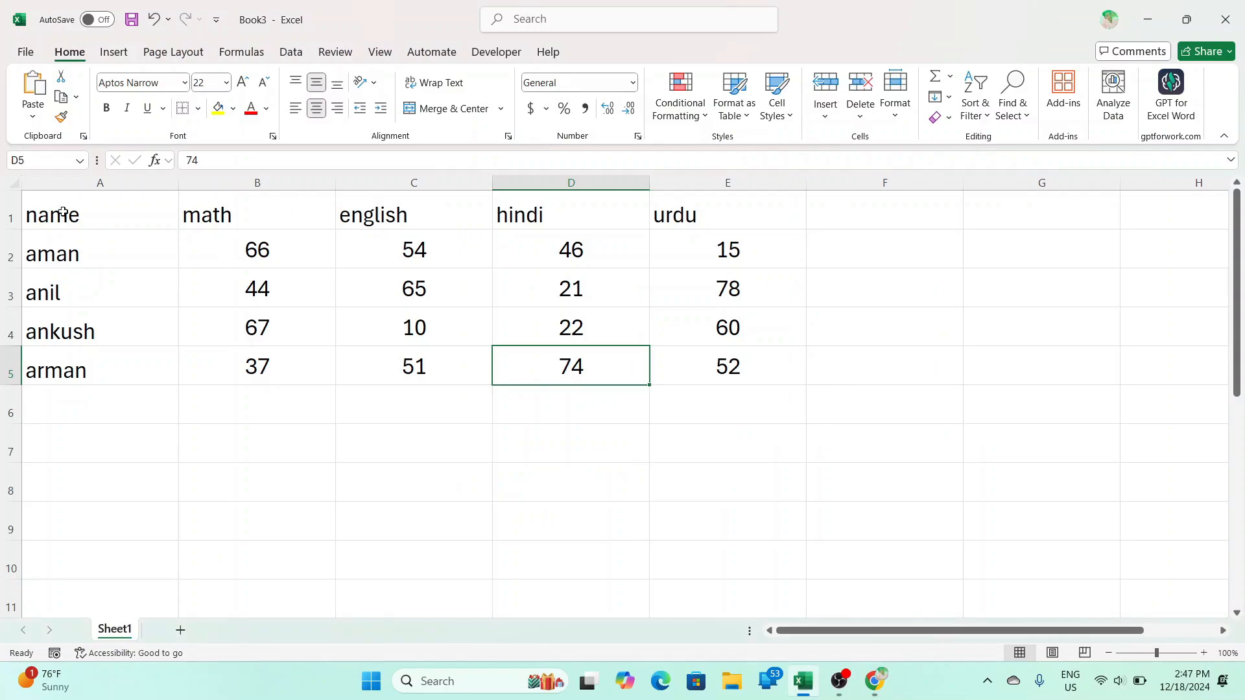
click(473, 408)
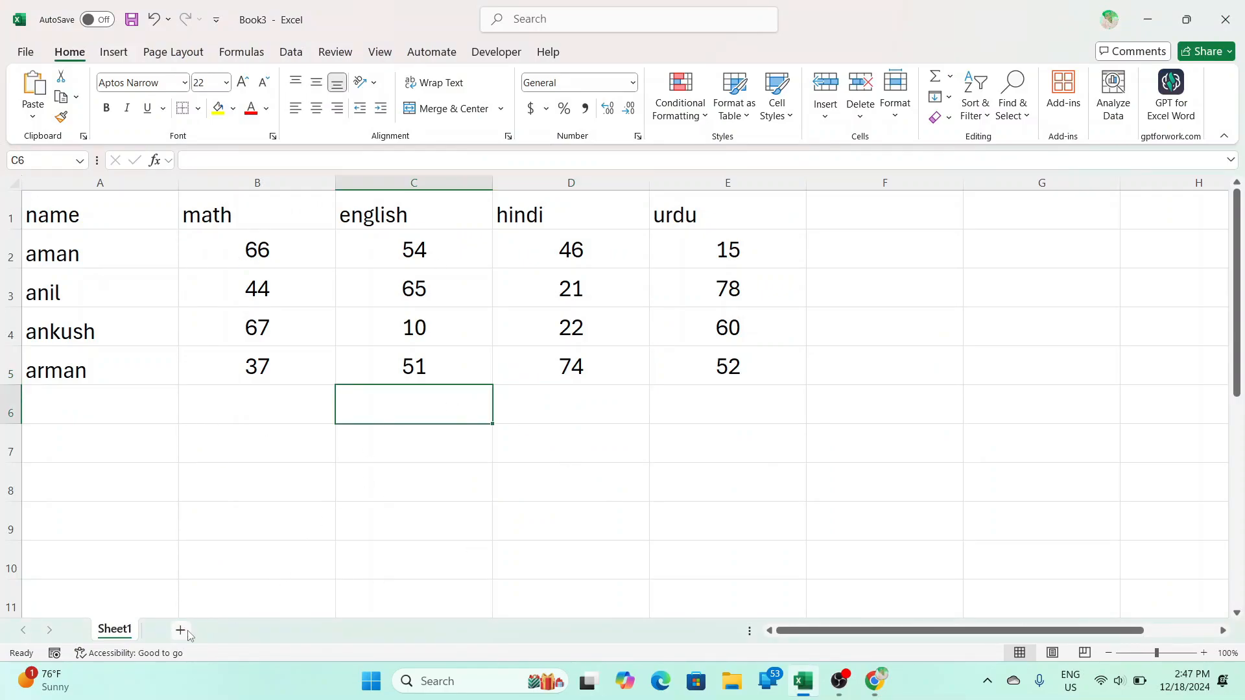
click(181, 630)
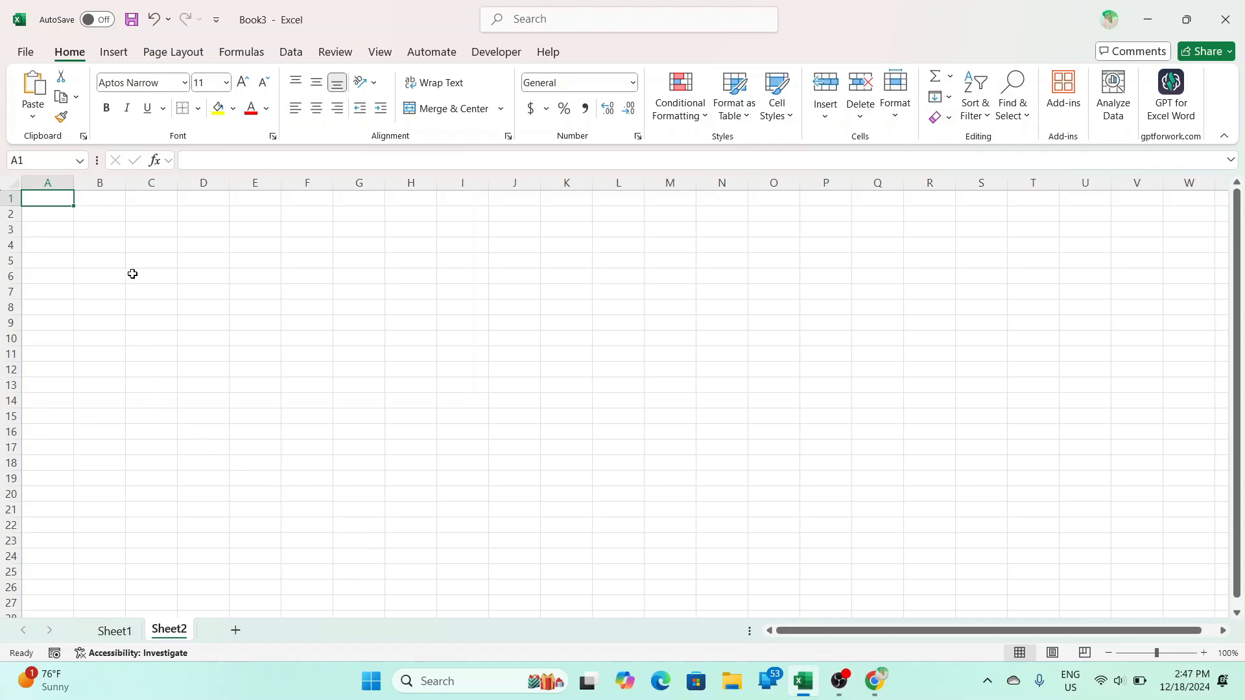
key(ctrl+v)
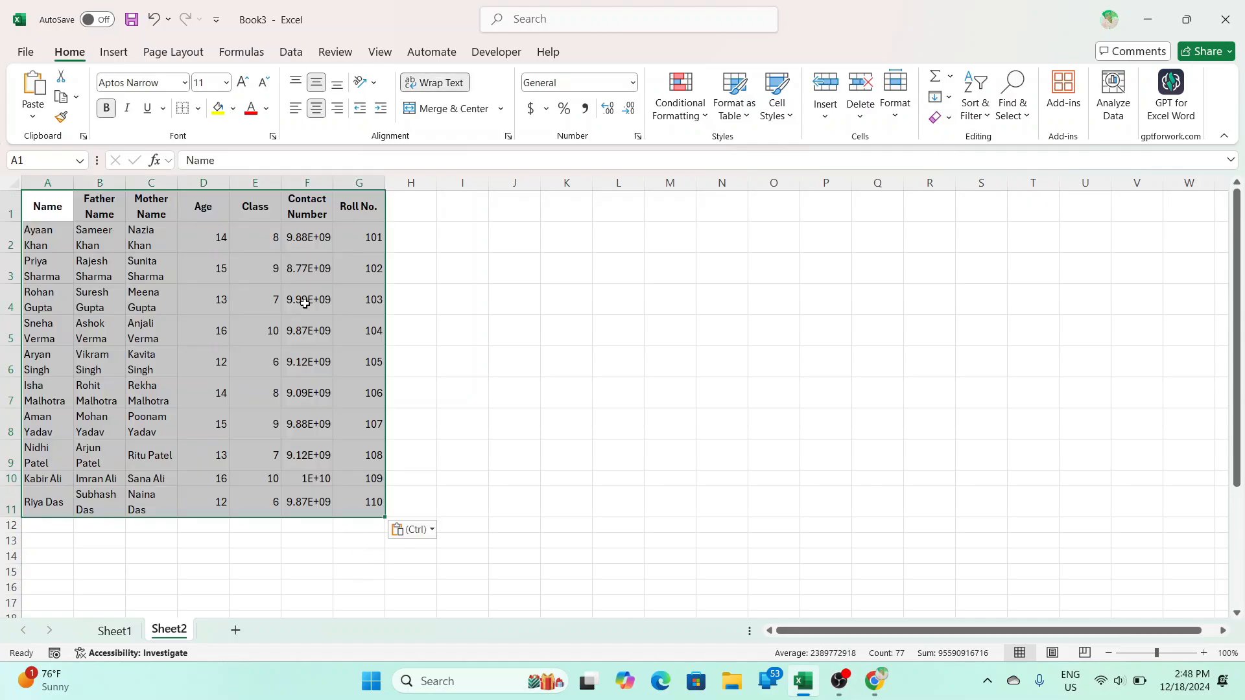
click(307, 301)
drag(172, 300, 439, 428)
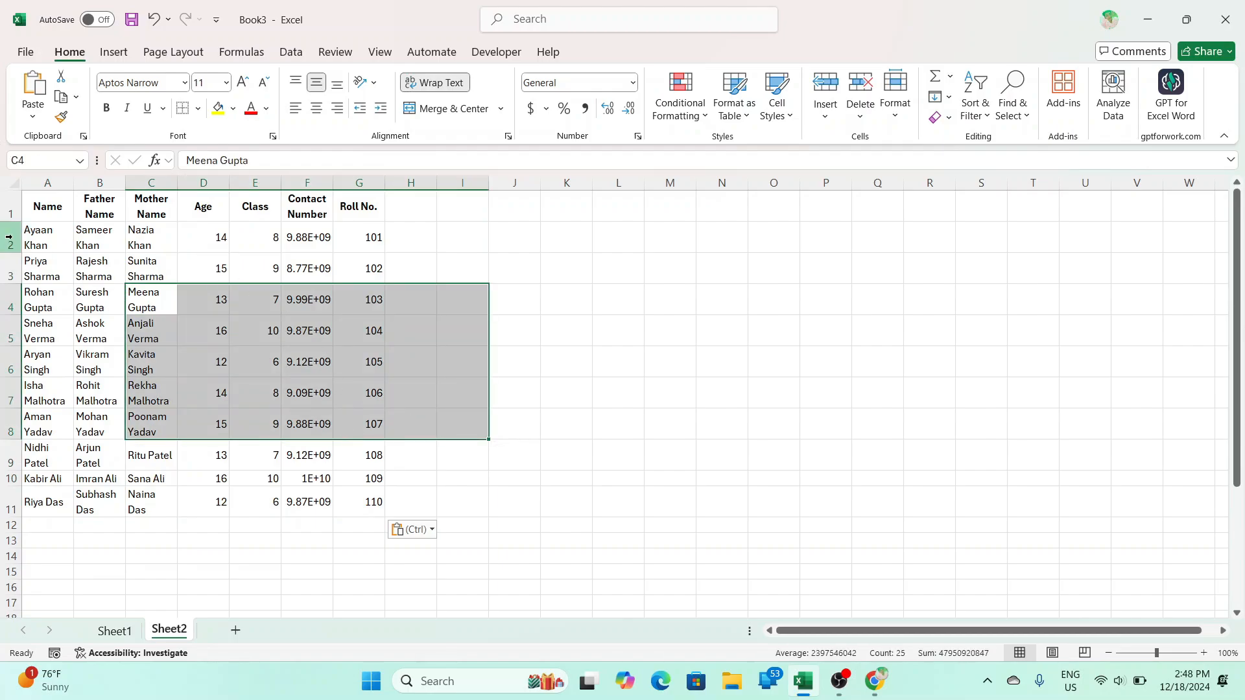
click(11, 184)
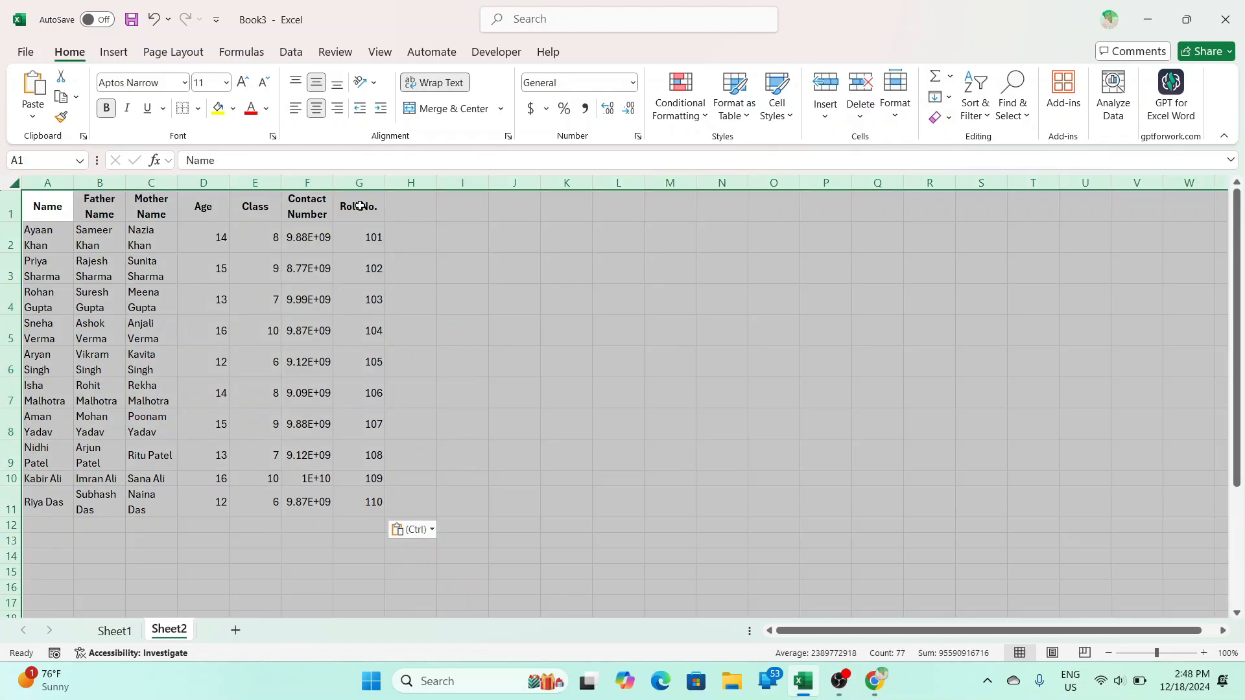
click(308, 299)
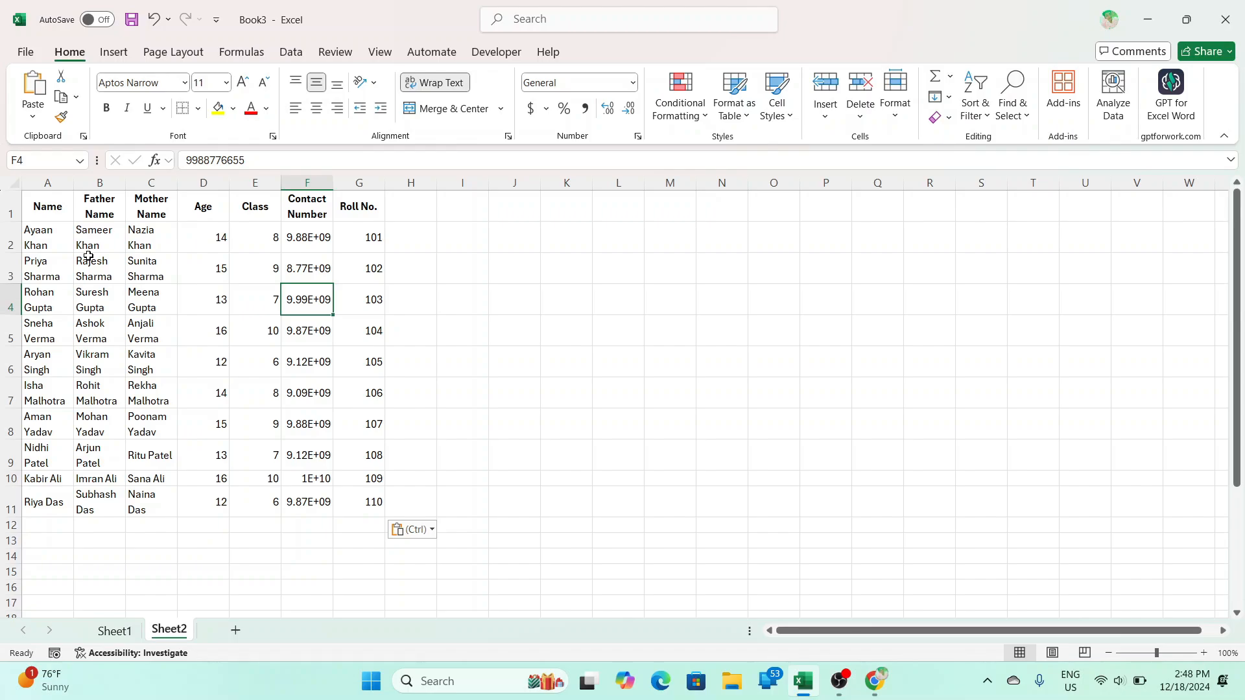
- Turn off text wrapping for the entire sheet and autofit all column widths to their contents
click(12, 185)
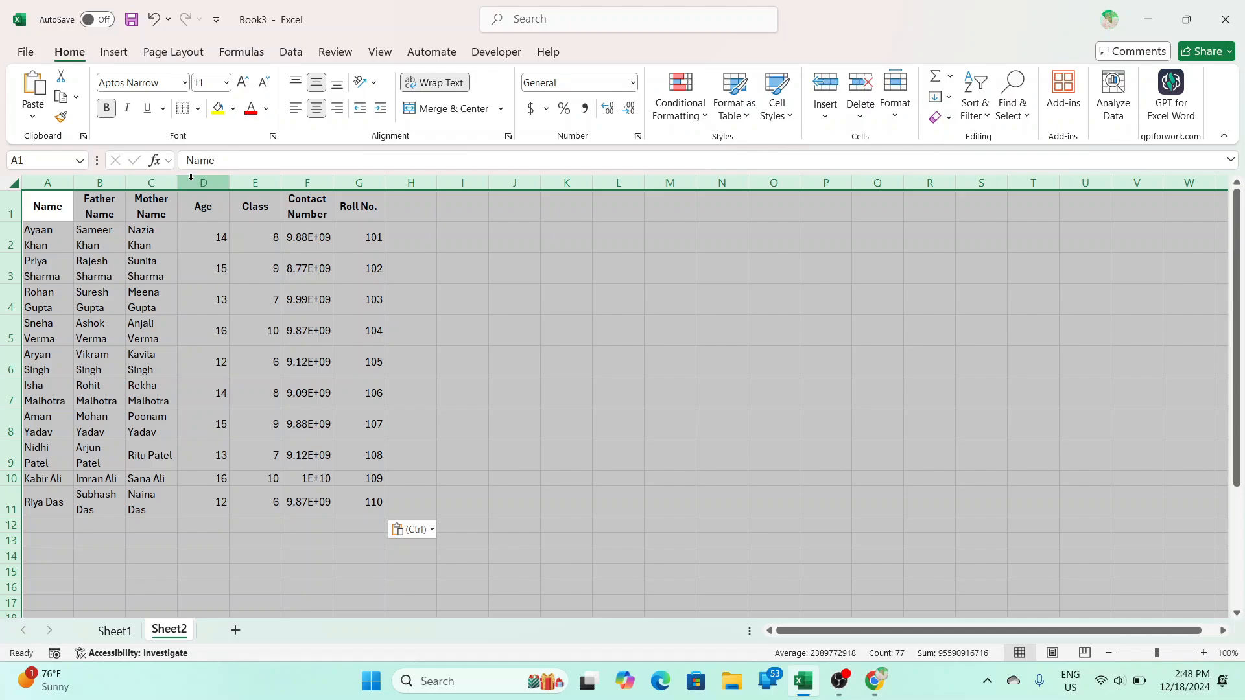
click(898, 109)
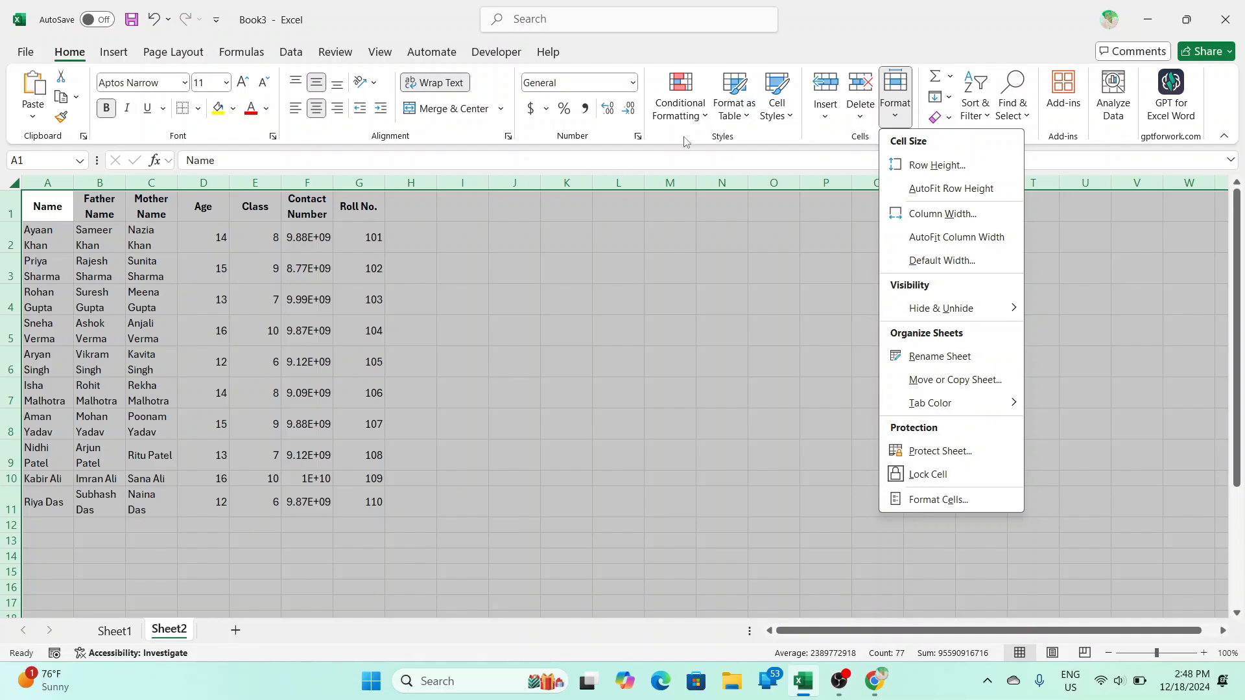
click(924, 239)
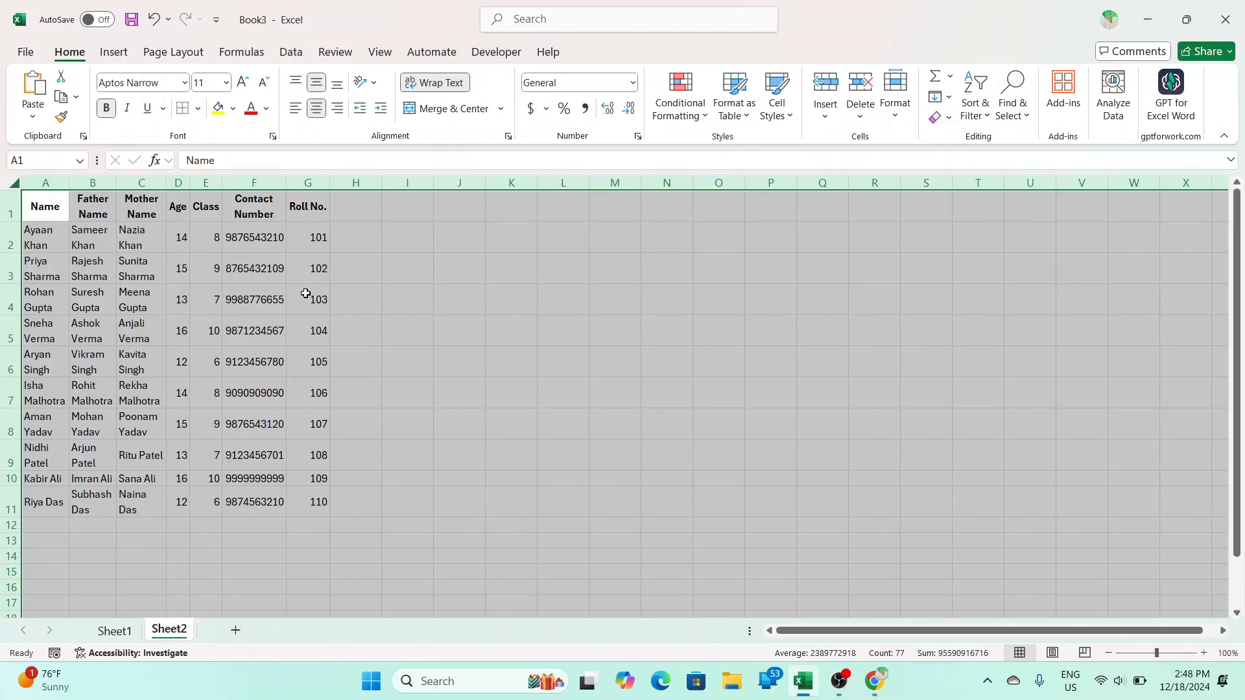
click(433, 86)
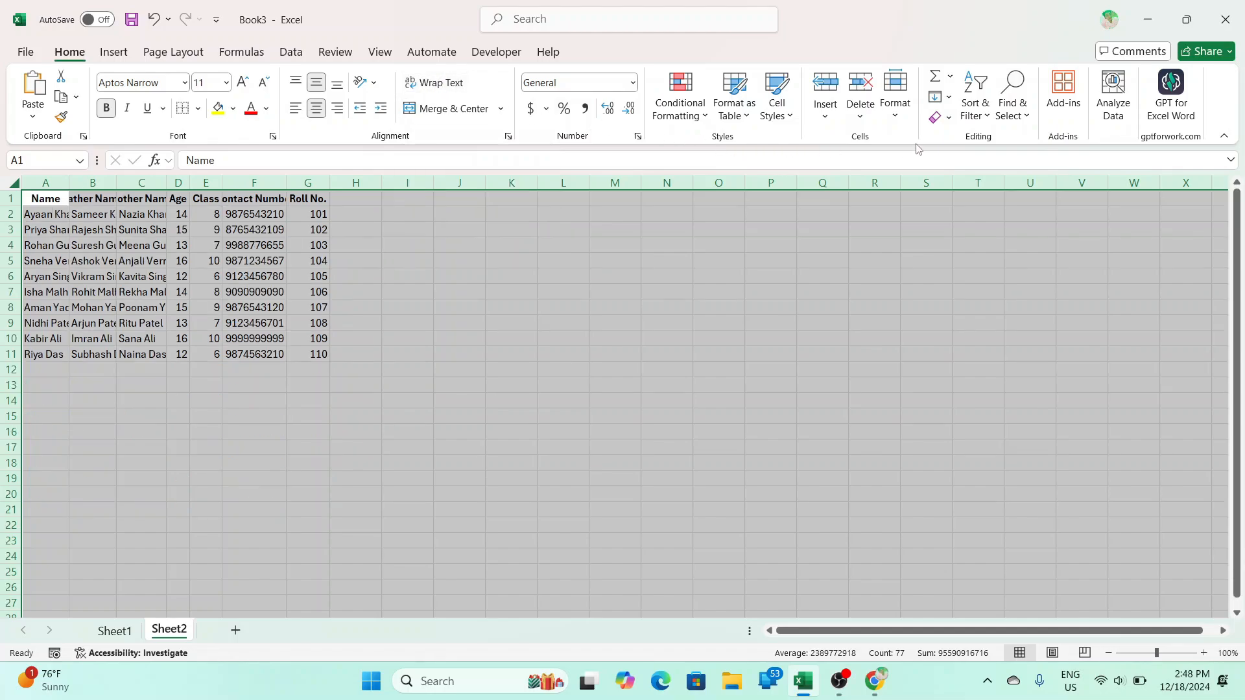
click(895, 104)
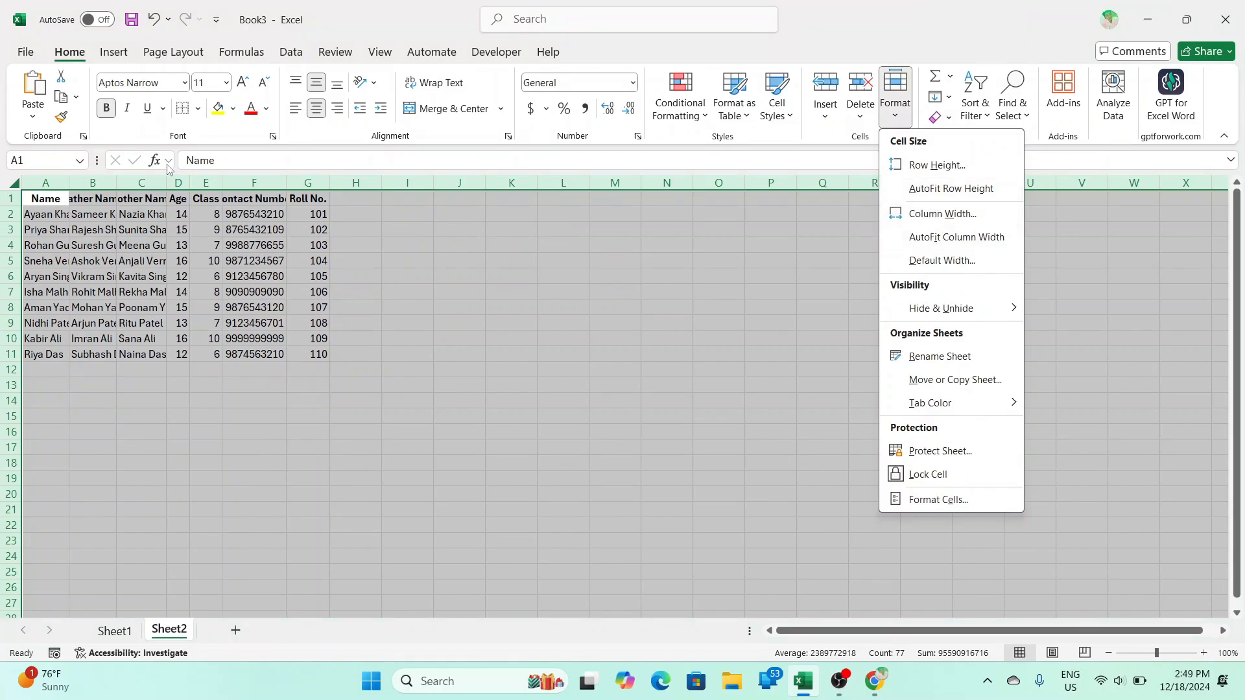
click(169, 184)
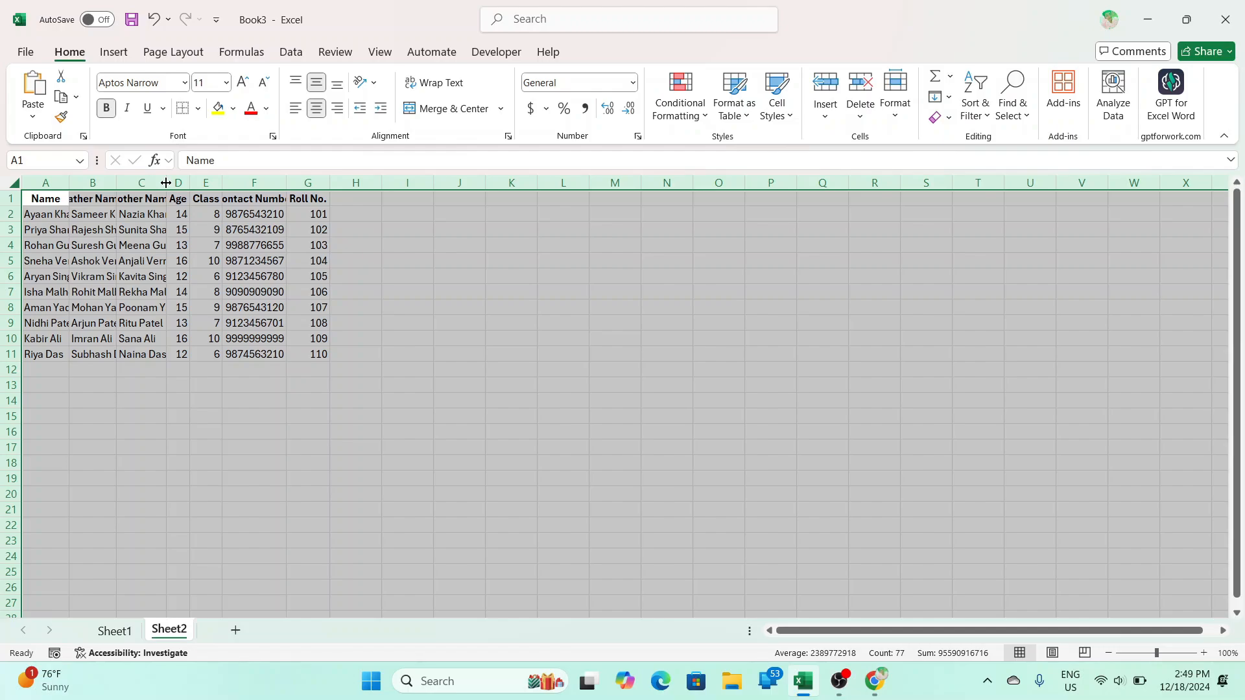
double_click(166, 183)
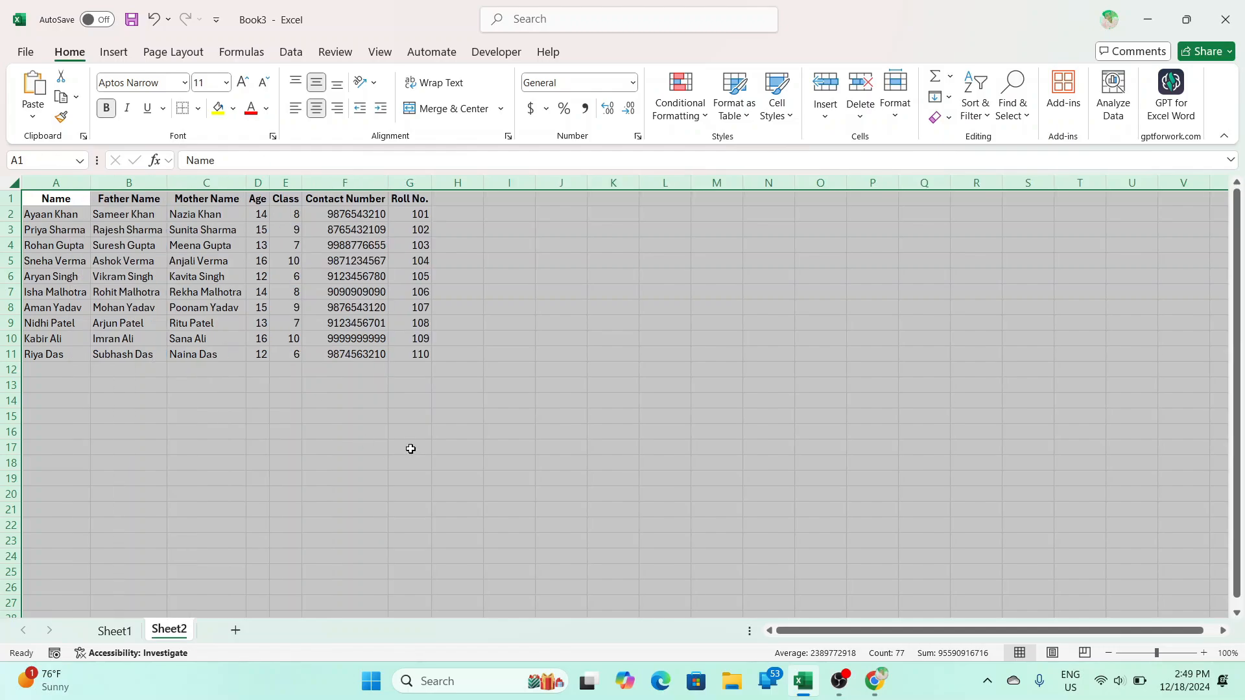
- Increase the font size of the entire sheet to 18 and autofit the column widths again
click(243, 81)
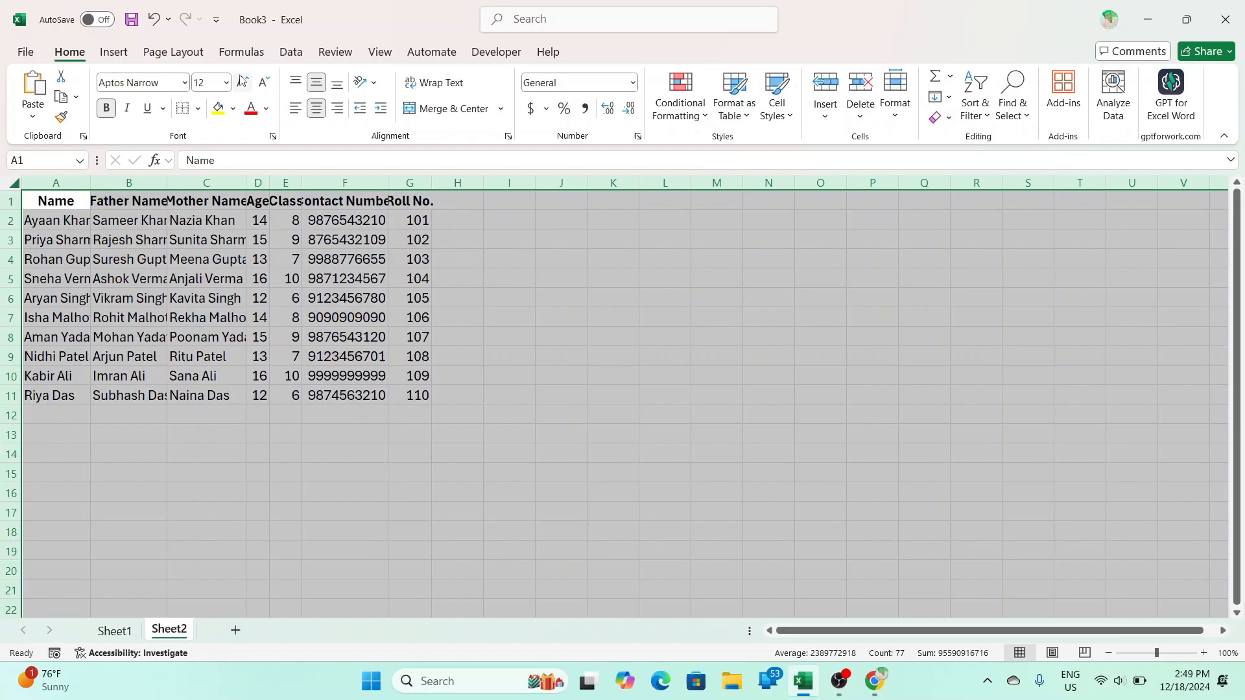
click(242, 81)
click(243, 82)
click(242, 81)
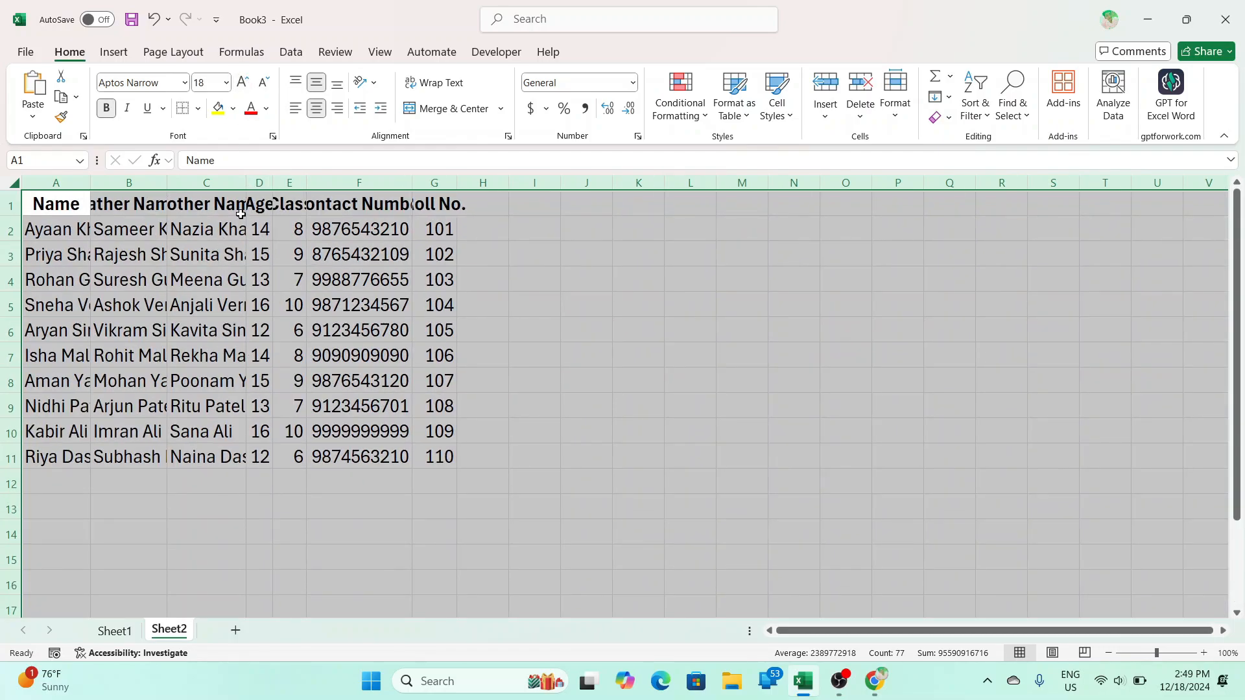
double_click(246, 187)
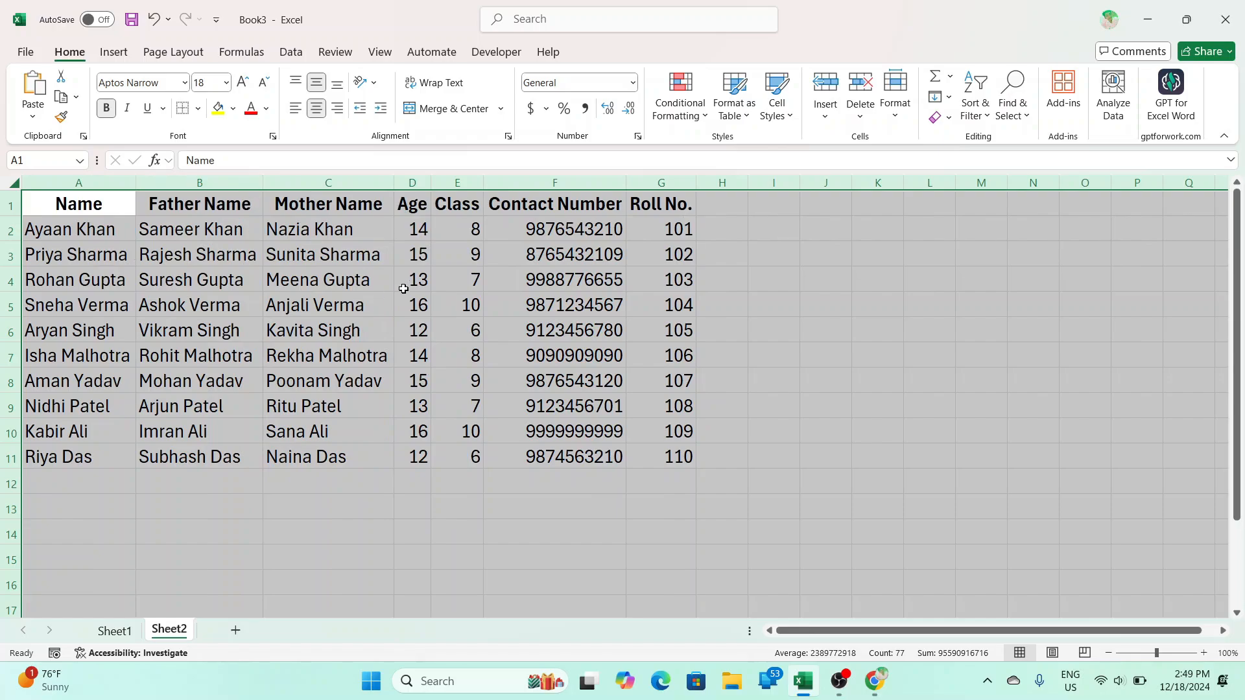
click(404, 284)
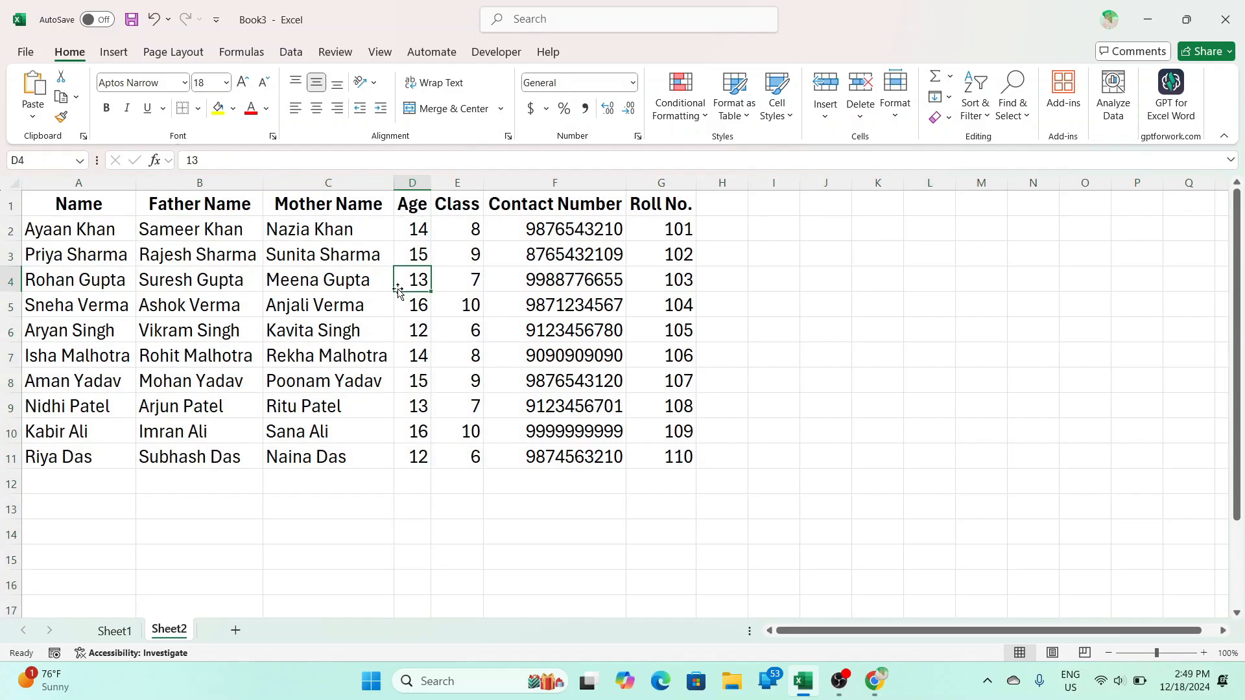
- Select the entire sheet and increase its font size to 24
click(14, 184)
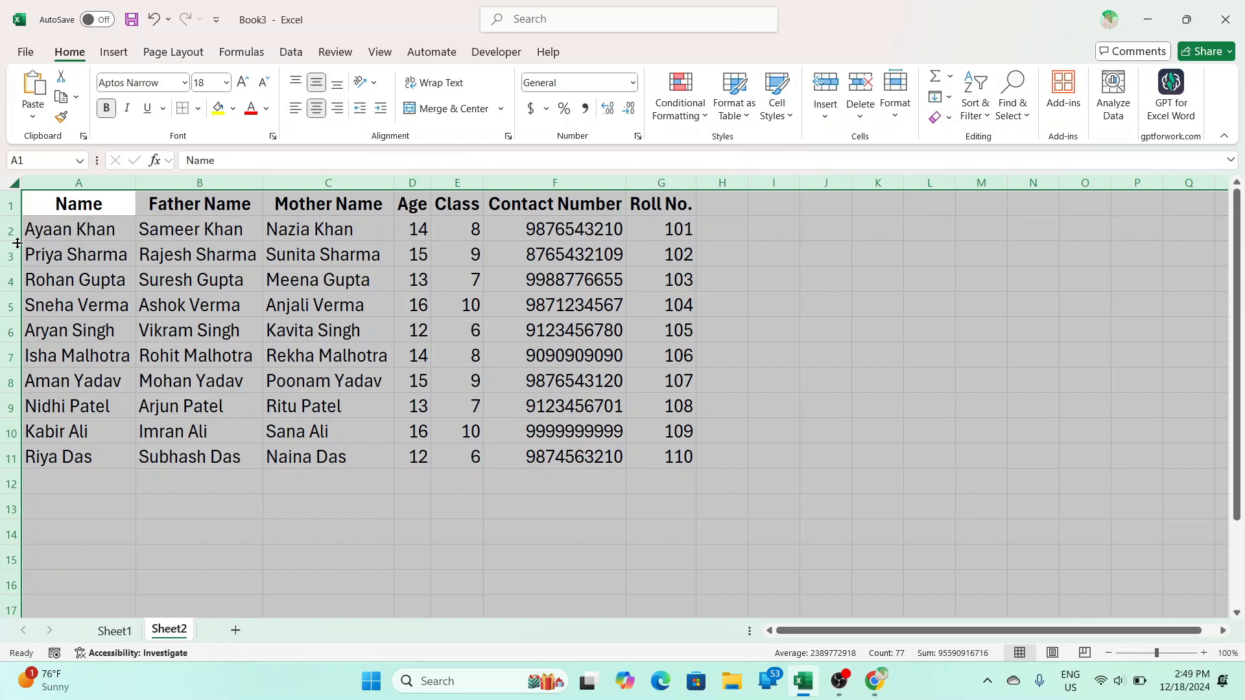
click(242, 83)
click(242, 83)
click(242, 83)
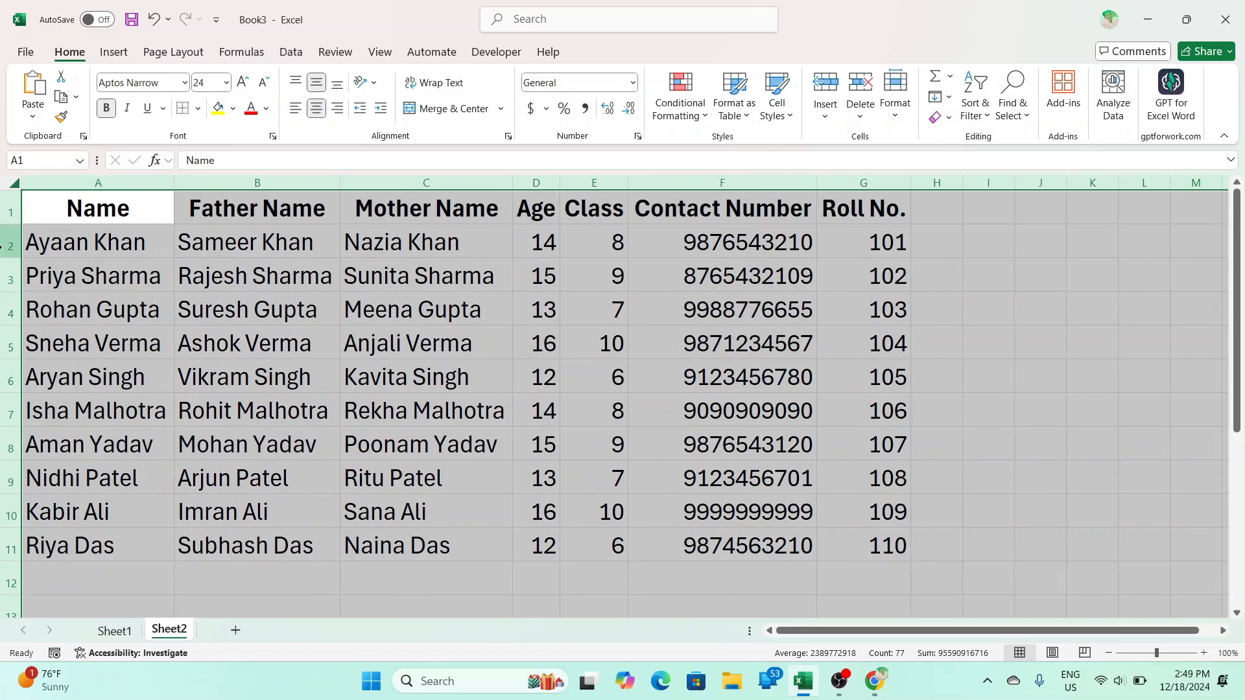
click(895, 104)
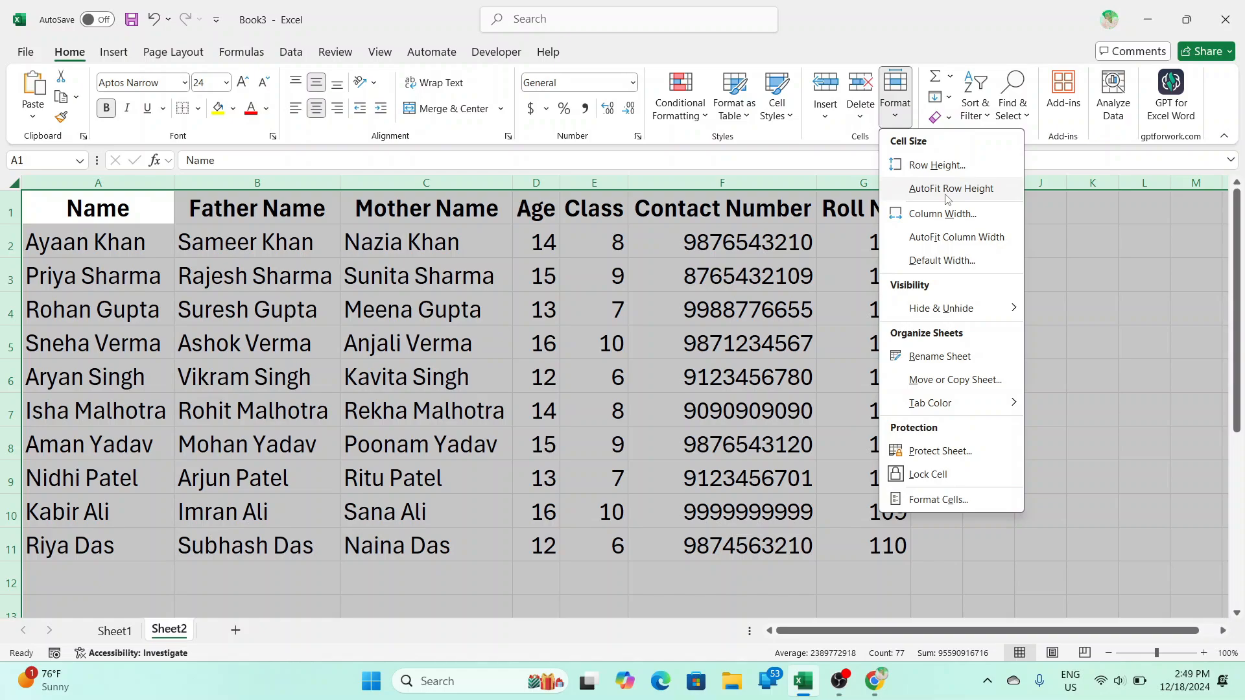
click(428, 344)
click(428, 344)
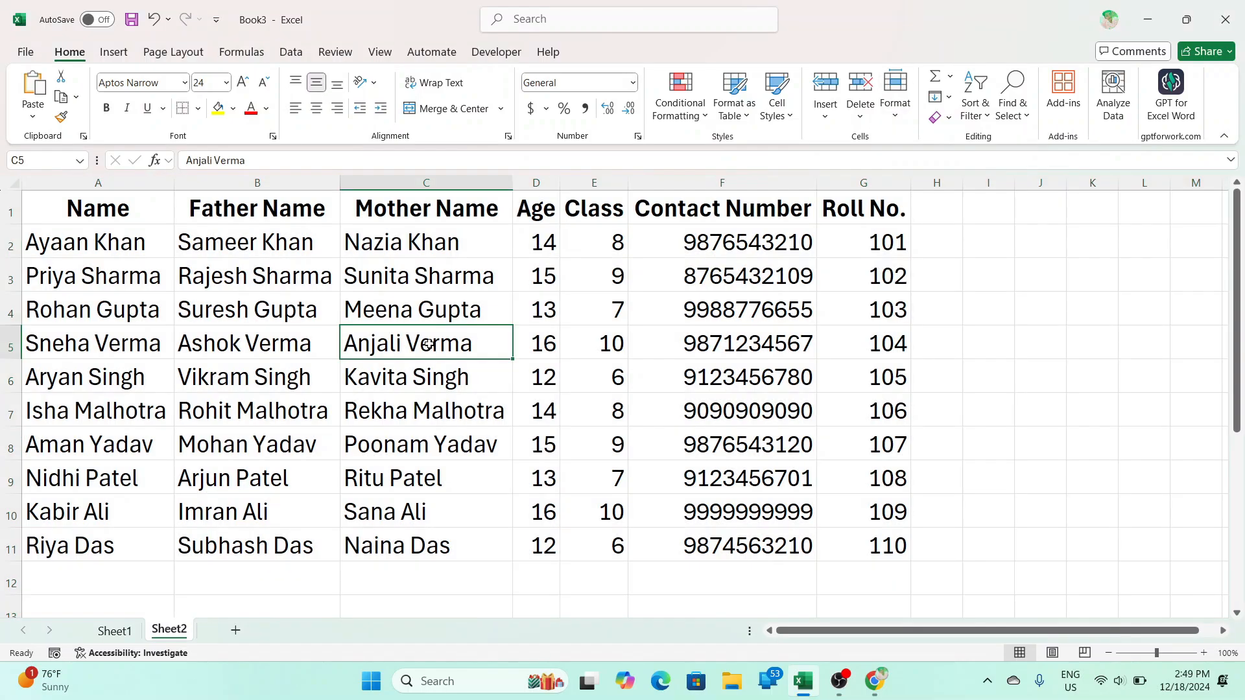
drag(240, 276, 787, 438)
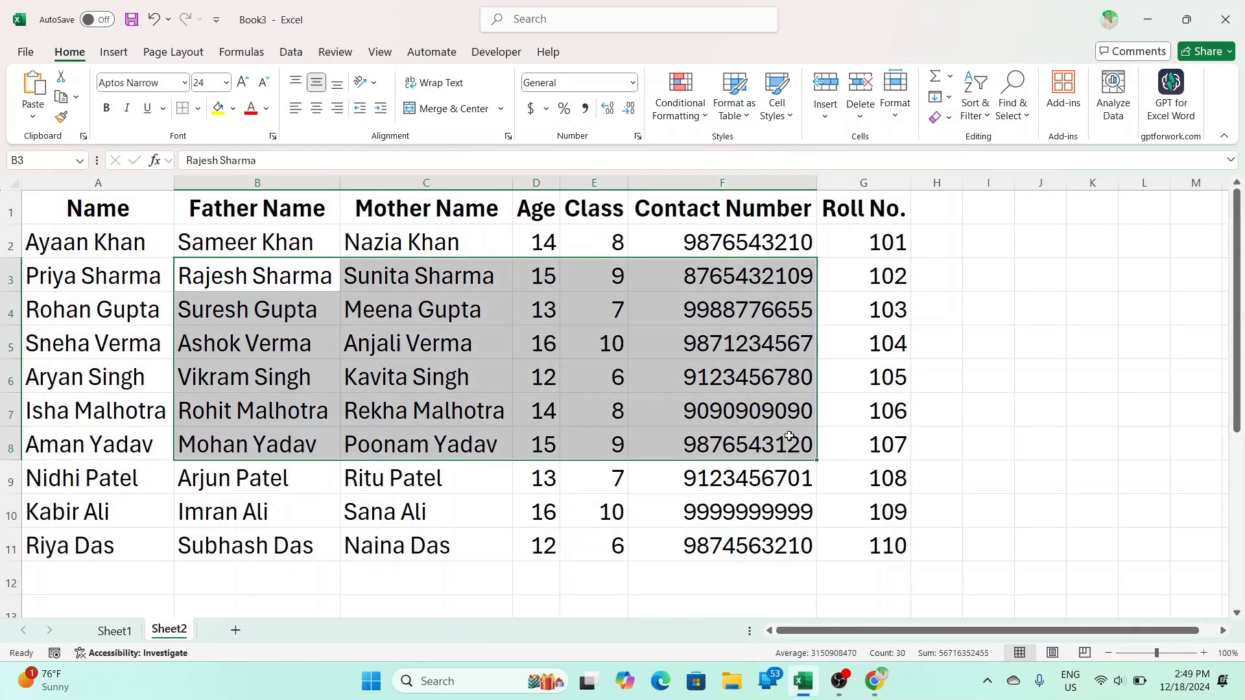
click(704, 417)
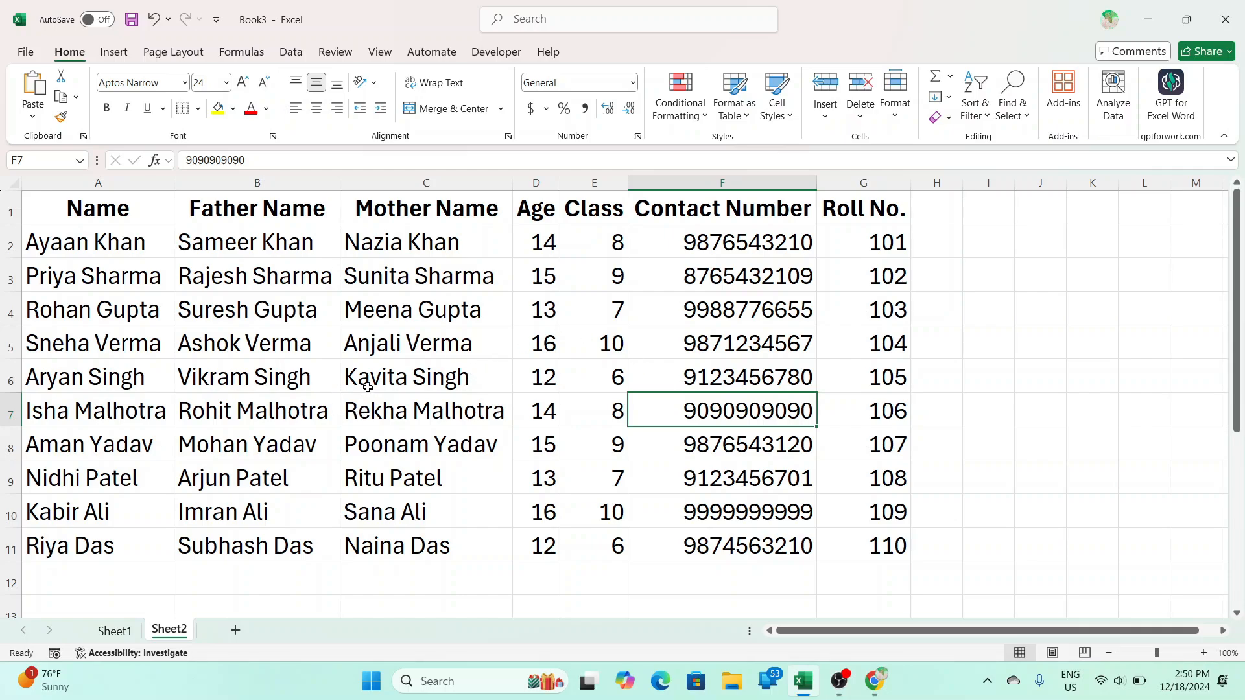
click(371, 344)
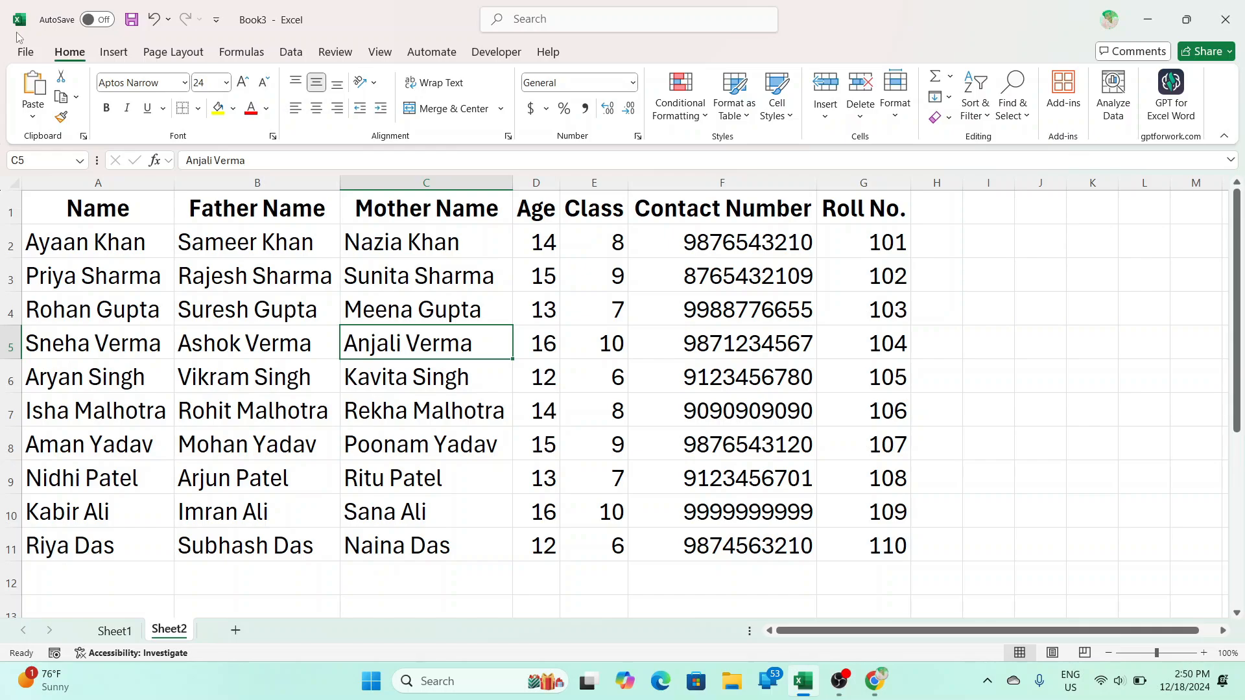
- Open the print preview of the student table and examine how its columns are split across the pages
click(39, 59)
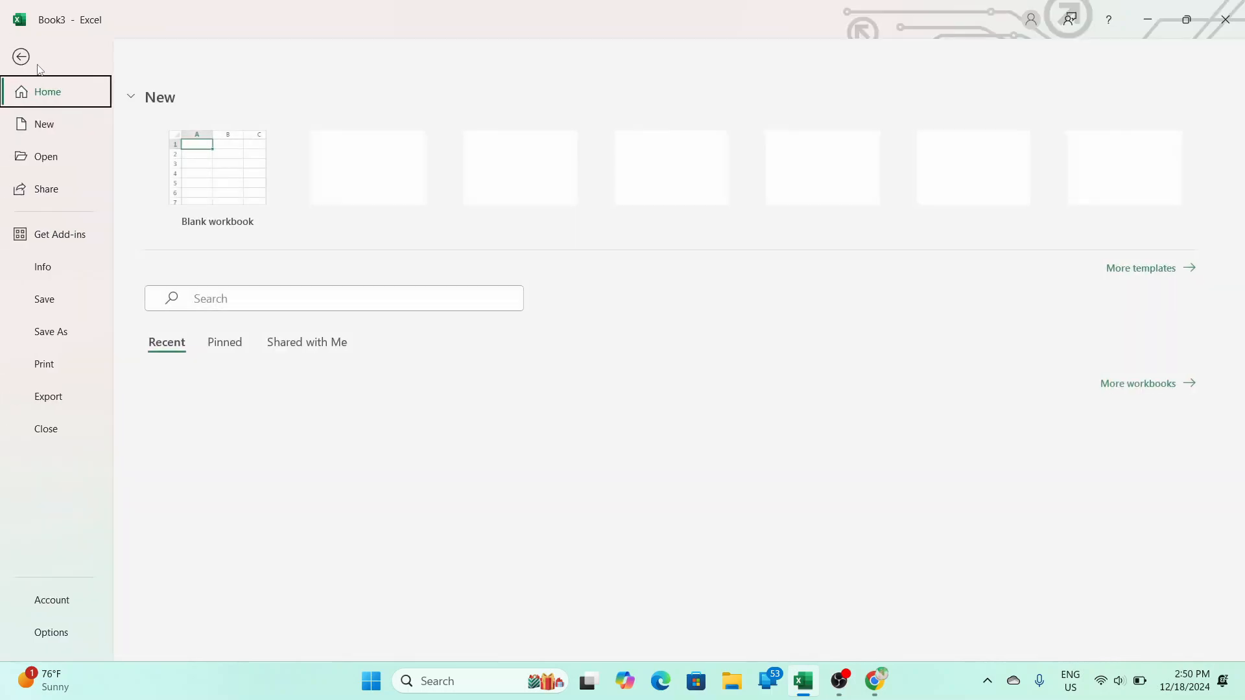
click(54, 363)
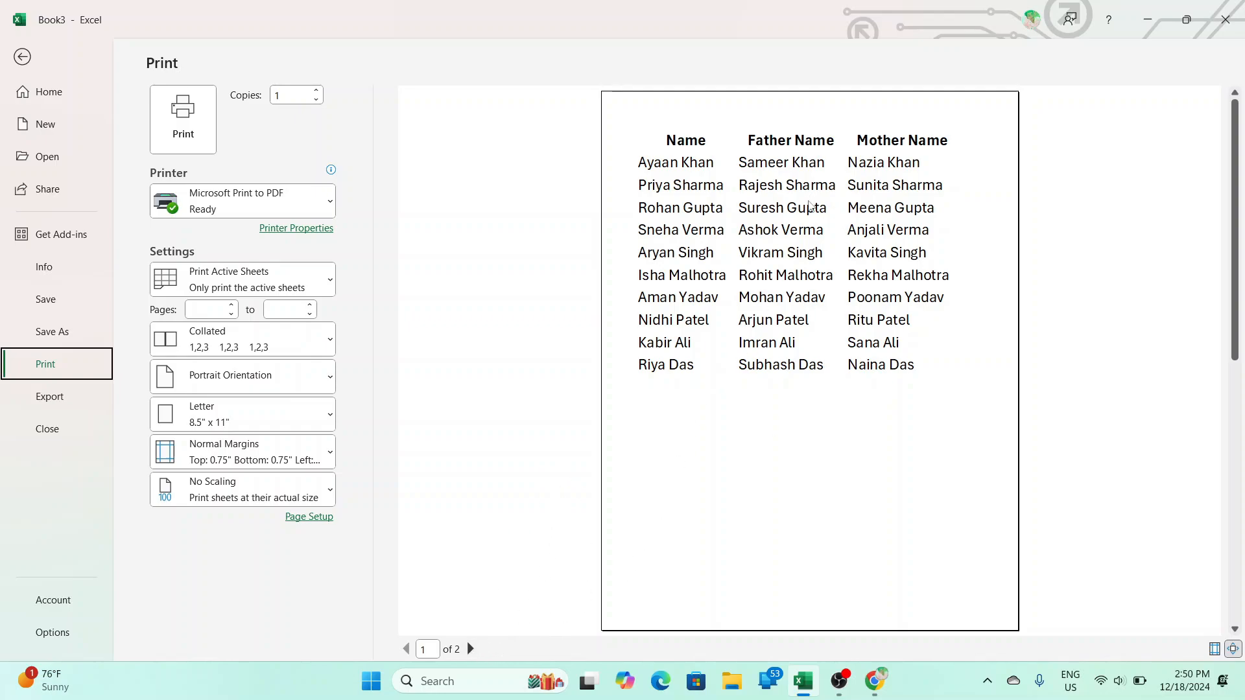
click(471, 649)
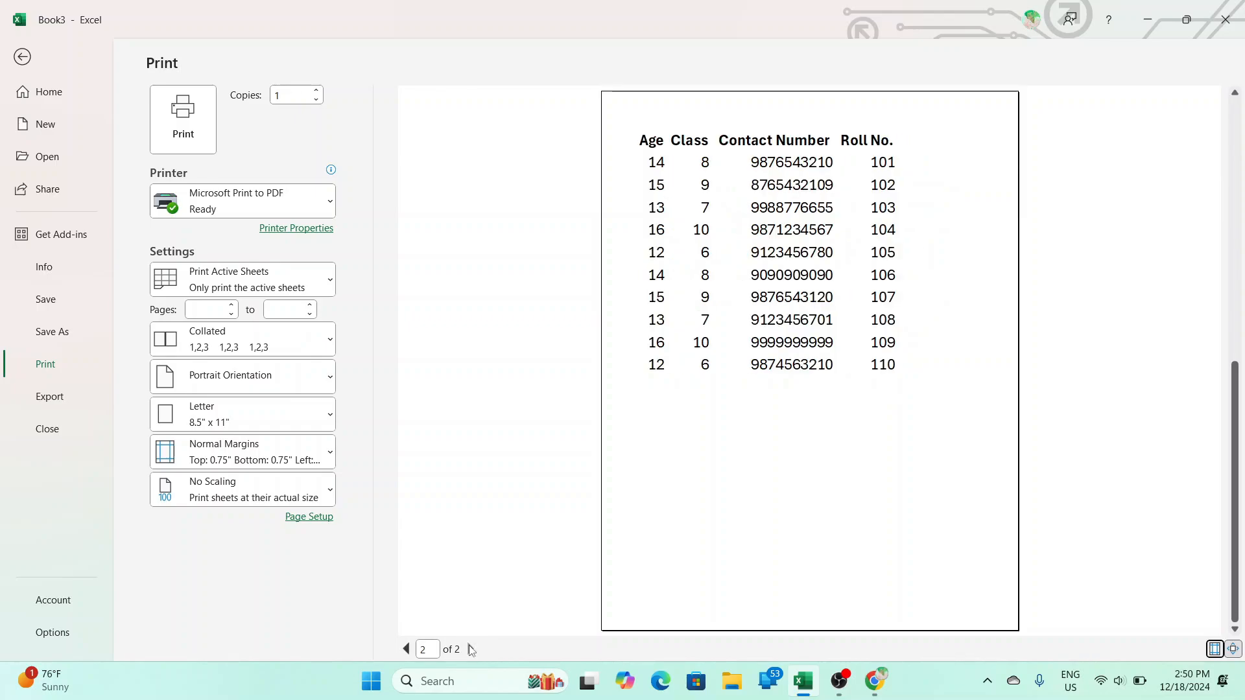
click(407, 650)
click(469, 650)
click(407, 650)
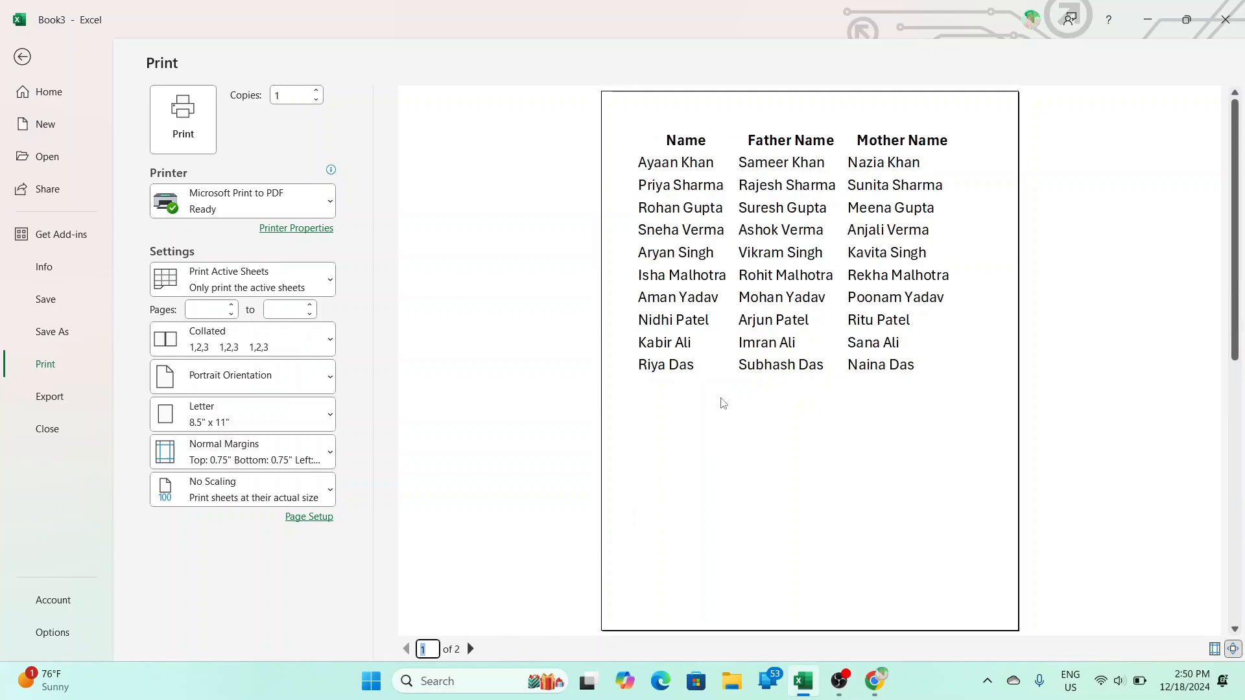
click(809, 231)
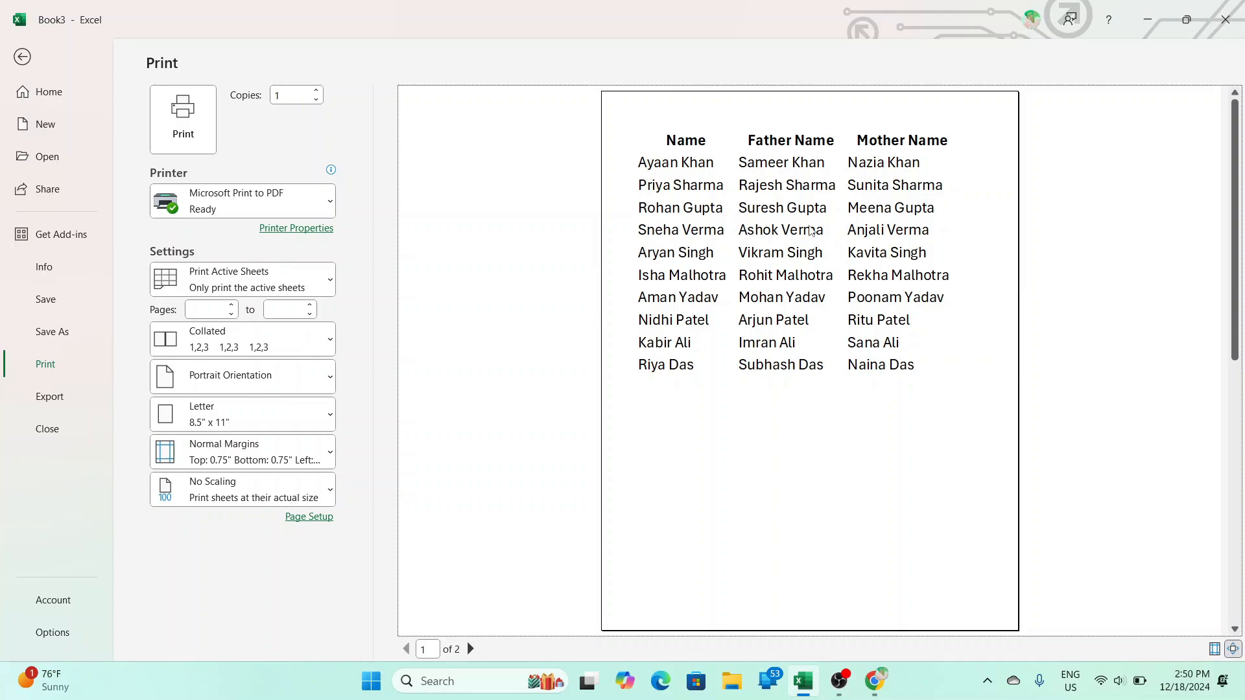
- Return to the worksheet and check the Name, Father Name and Mother Name columns against the page break line
click(22, 58)
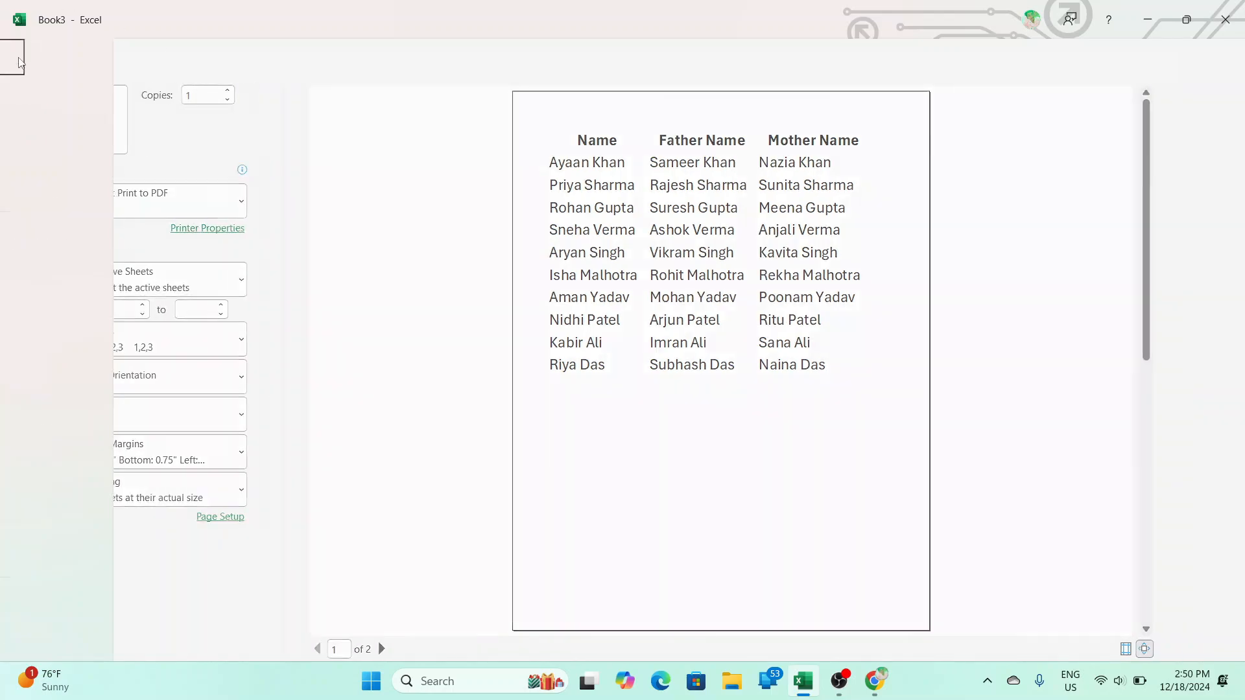
click(365, 275)
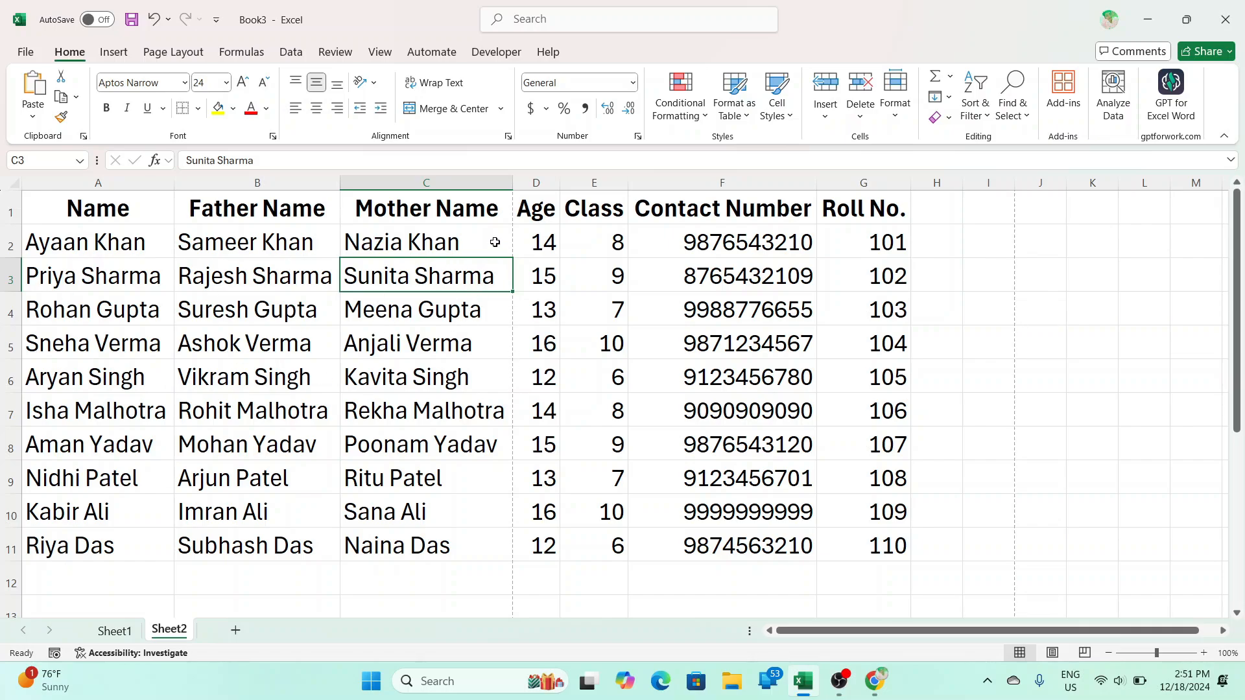
drag(87, 211, 418, 510)
click(459, 413)
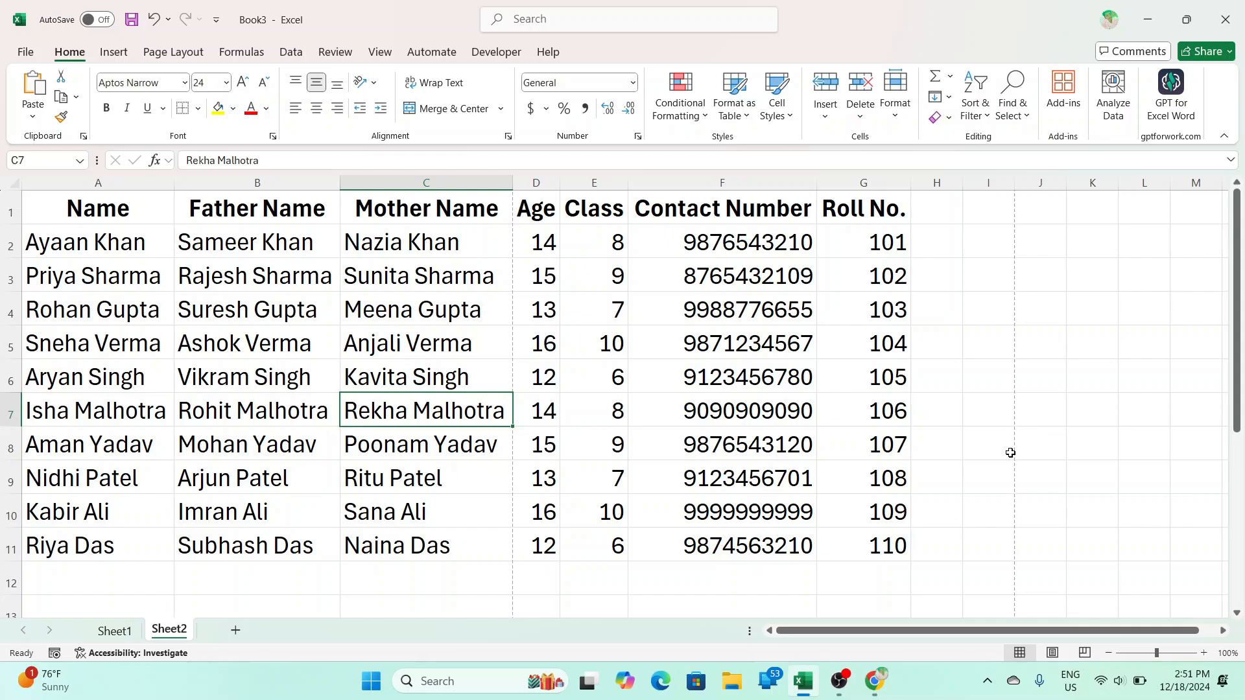
- Examine the page break lines beside the Mother Name column, beyond the Roll No. column and below row 20
scroll(1037, 335, down, 5)
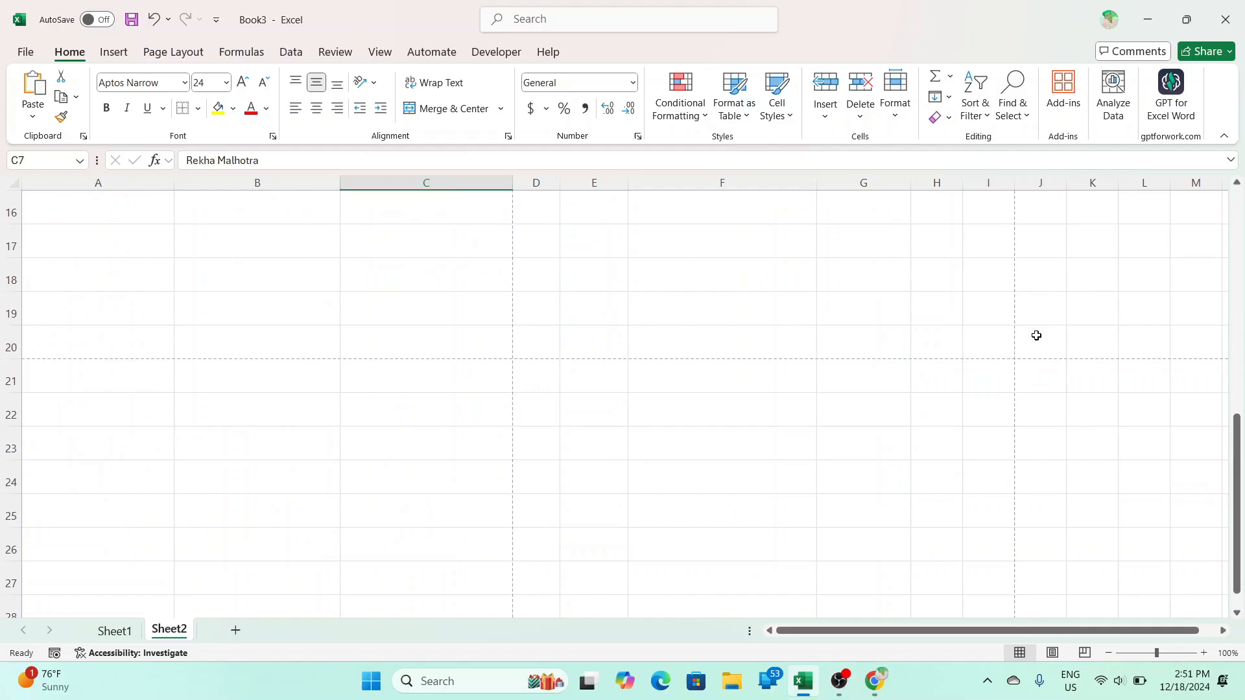
scroll(1036, 335, up, 4)
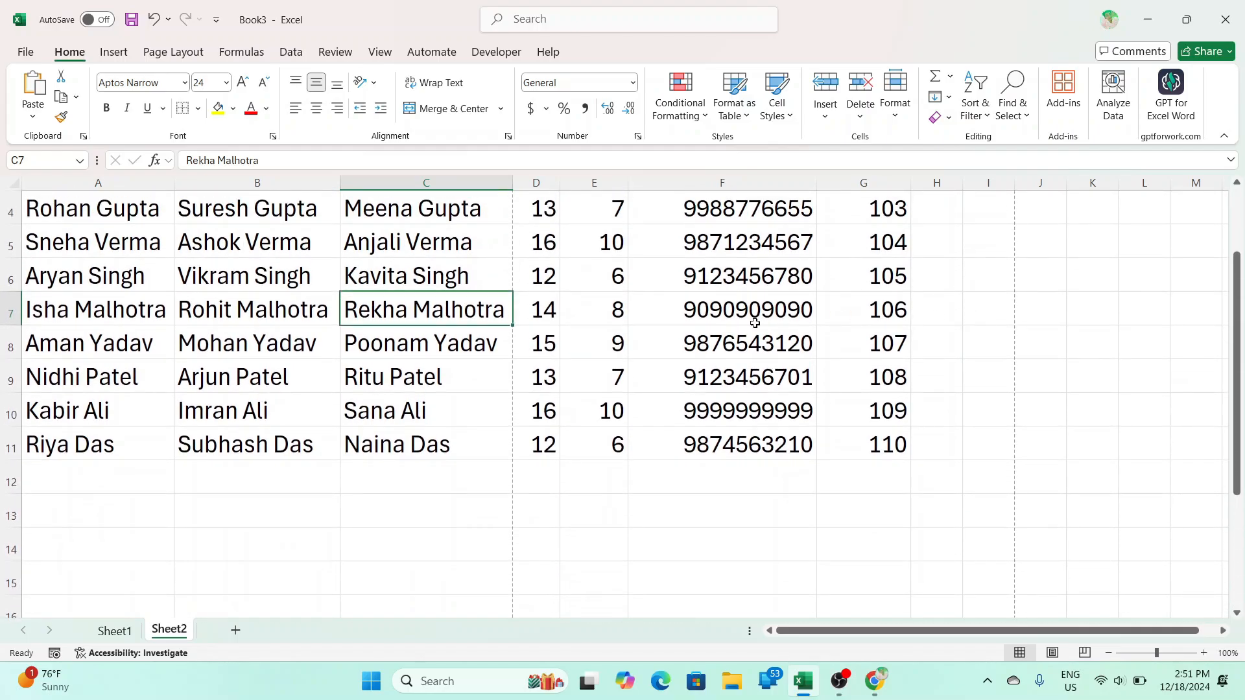
drag(528, 323, 1014, 305)
scroll(1012, 295, down, 4)
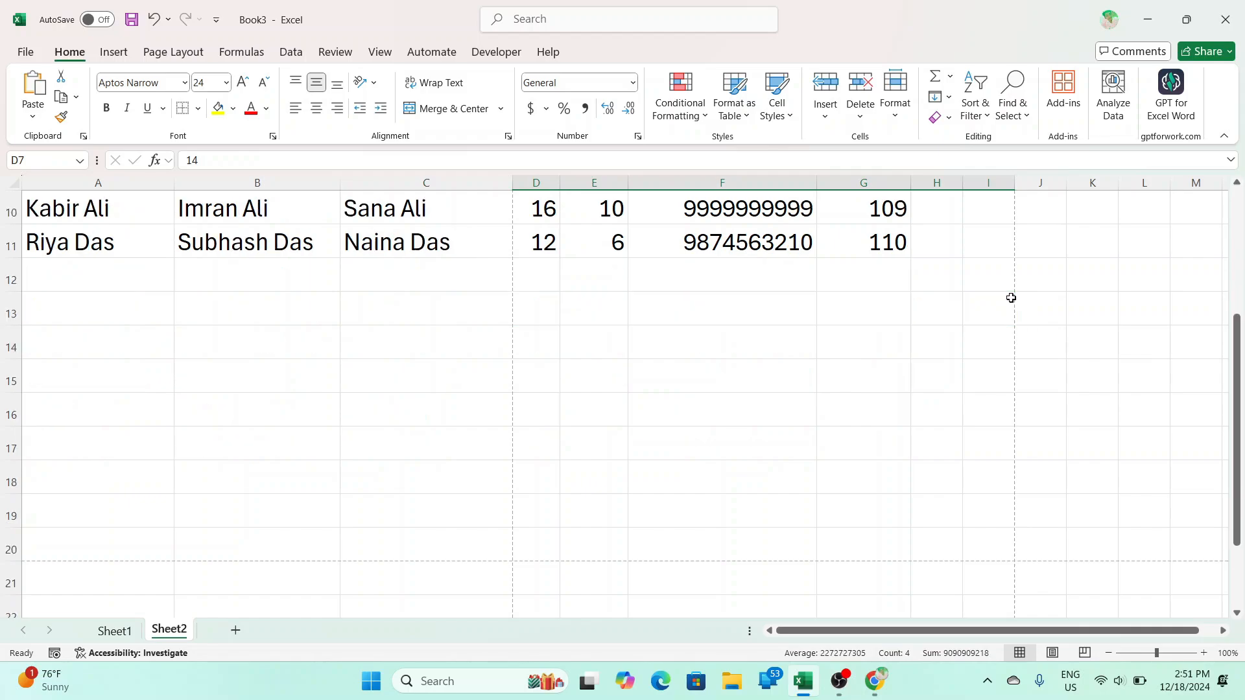
scroll(585, 387, up, 1)
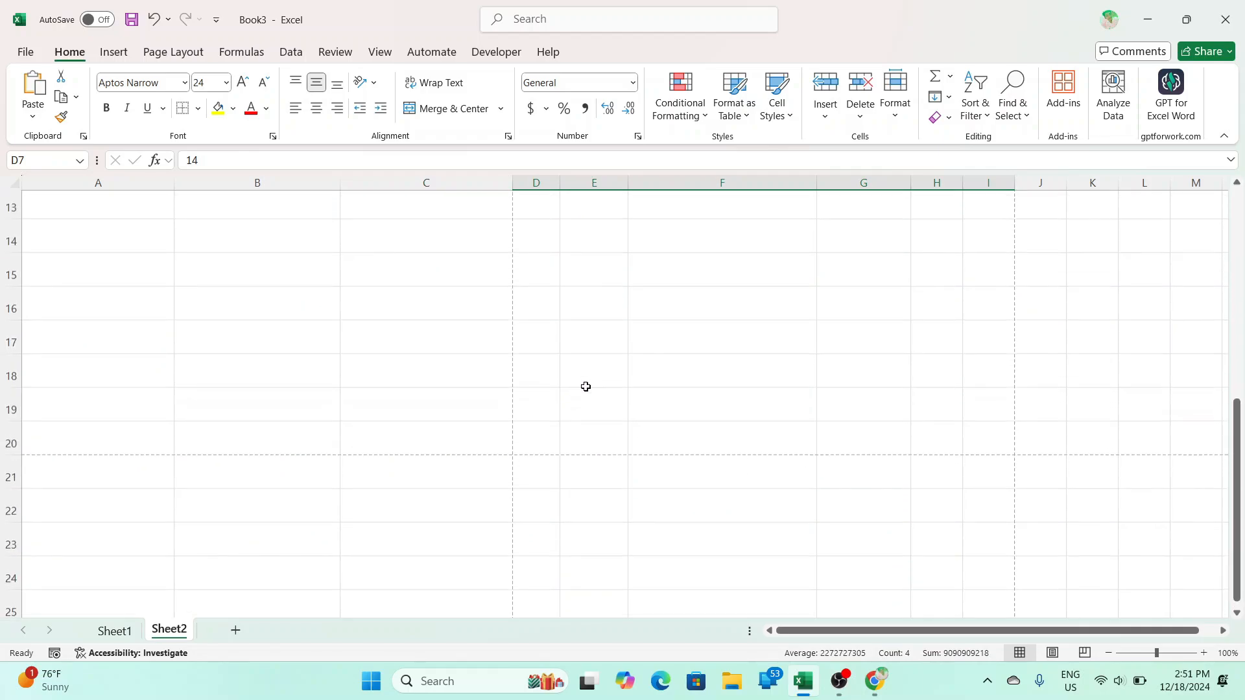
click(77, 446)
scroll(239, 461, up, 4)
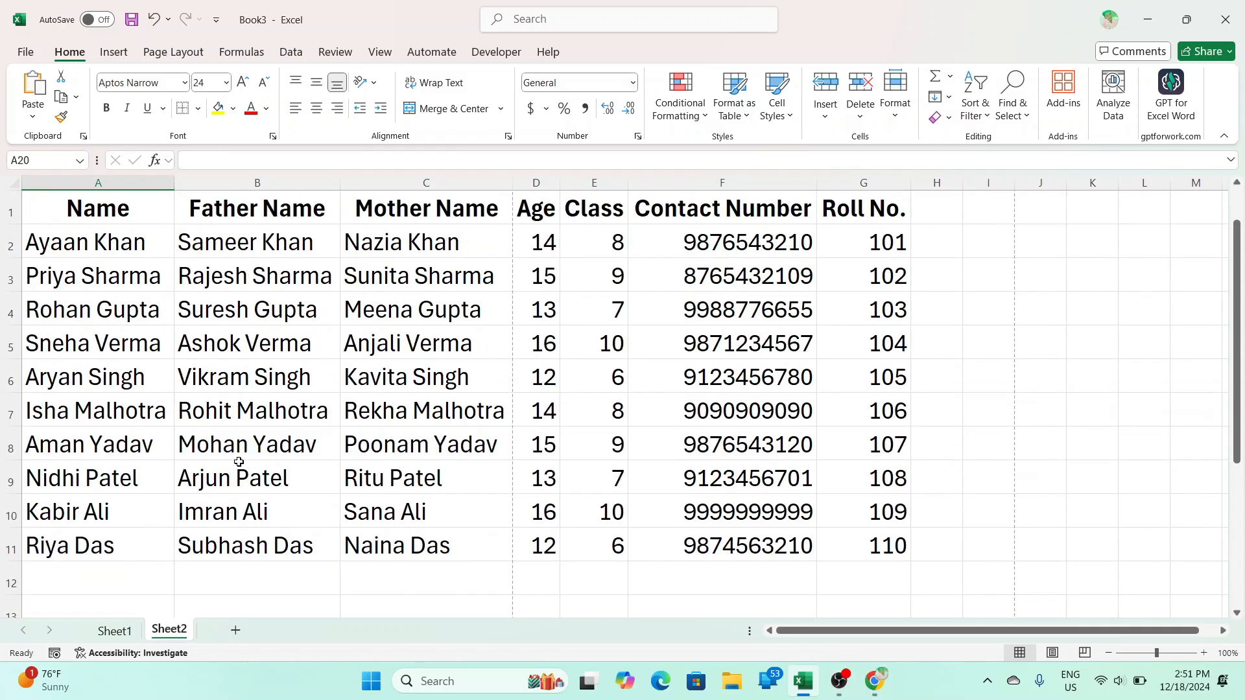
scroll(214, 364, down, 3)
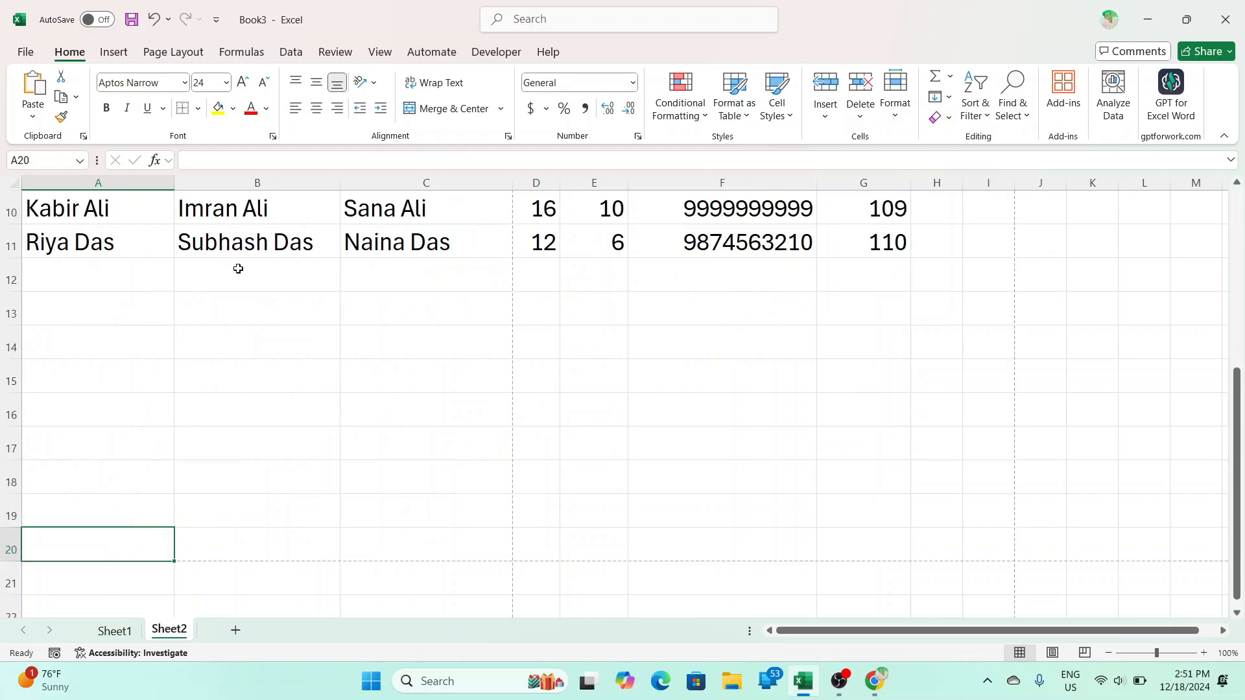
scroll(245, 478, up, 3)
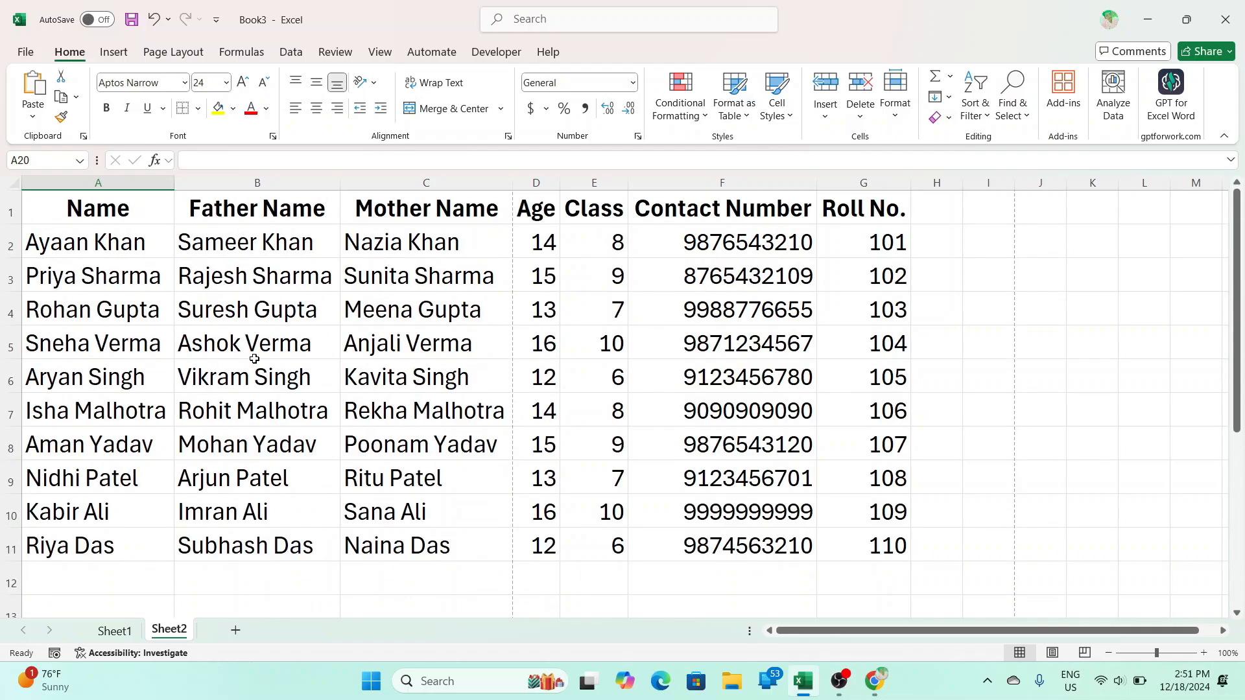
drag(254, 358, 255, 381)
- Set the paper size of the student sheet to A4
click(173, 52)
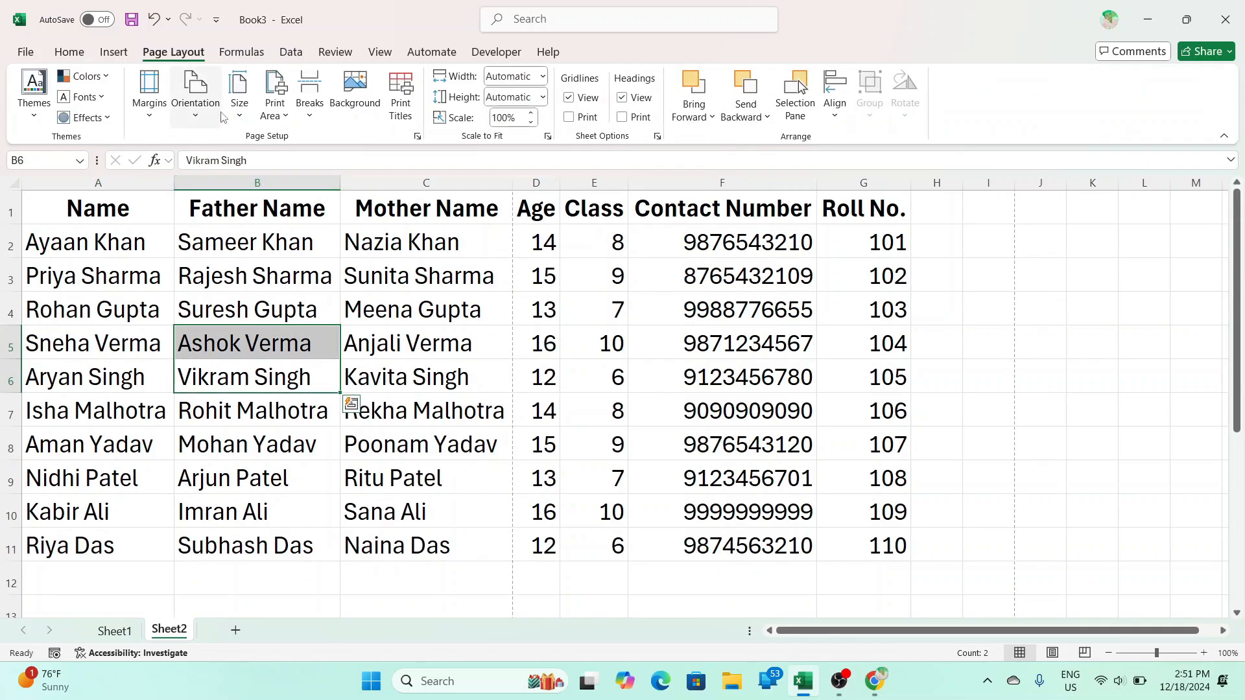
click(242, 182)
click(239, 231)
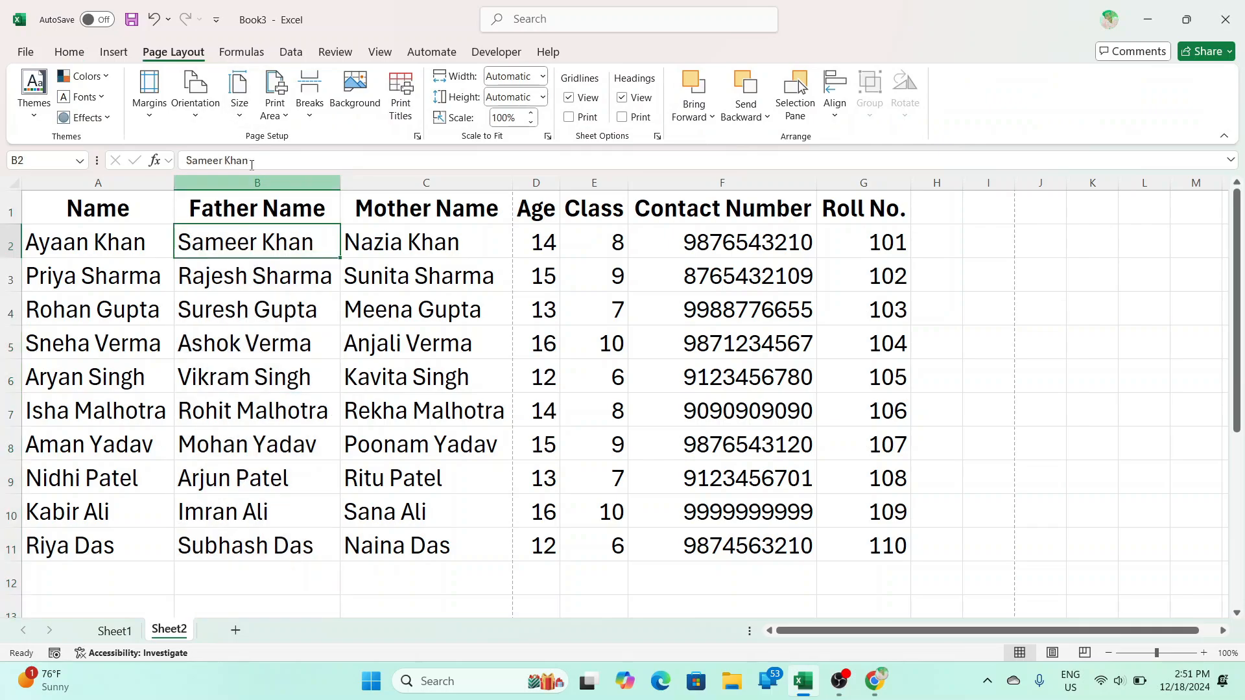
click(244, 122)
click(245, 121)
click(244, 122)
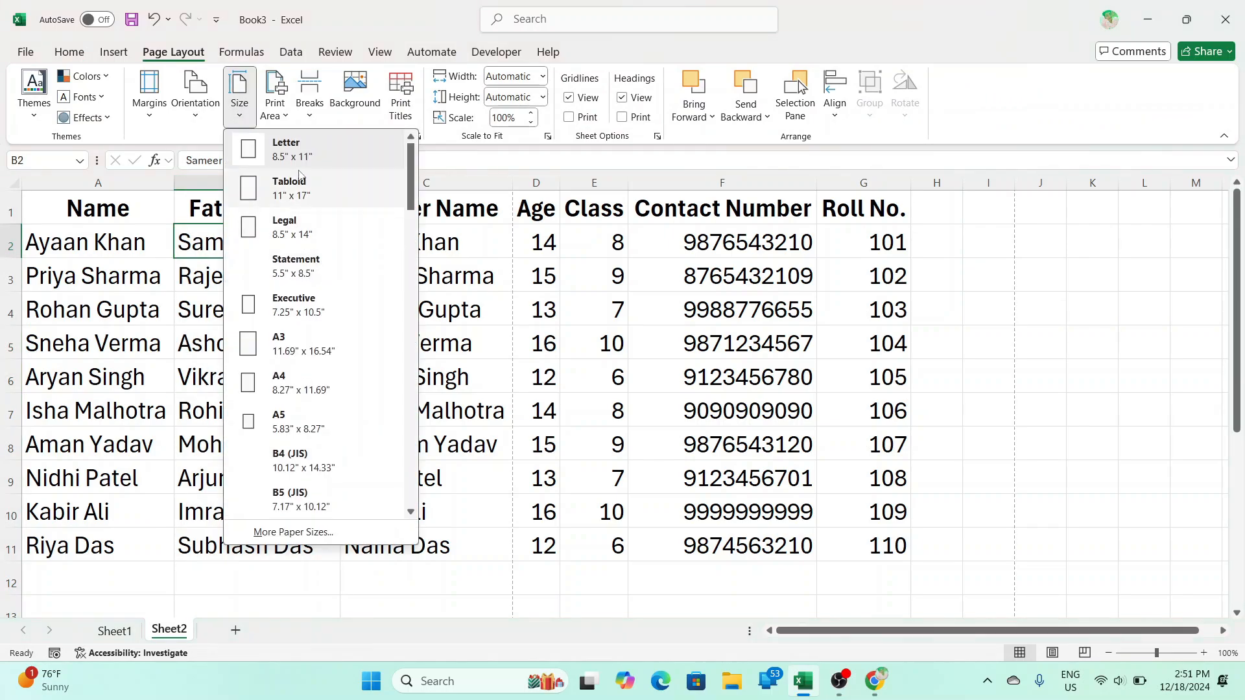
click(305, 382)
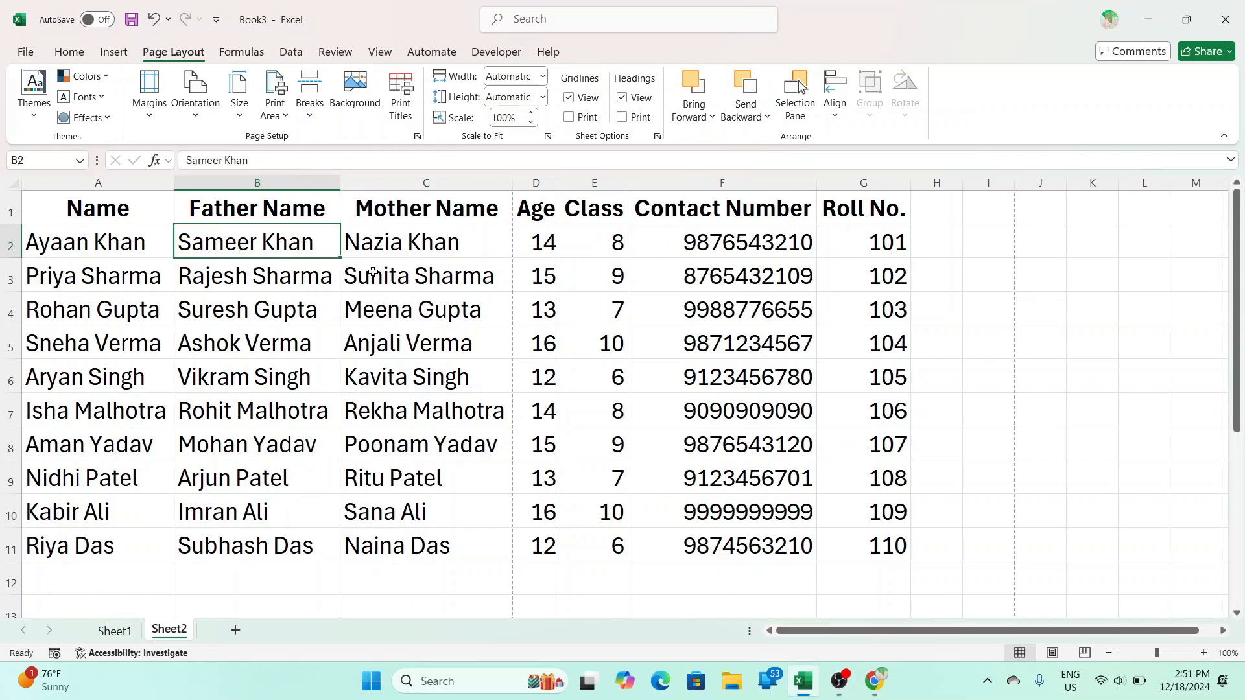
click(422, 289)
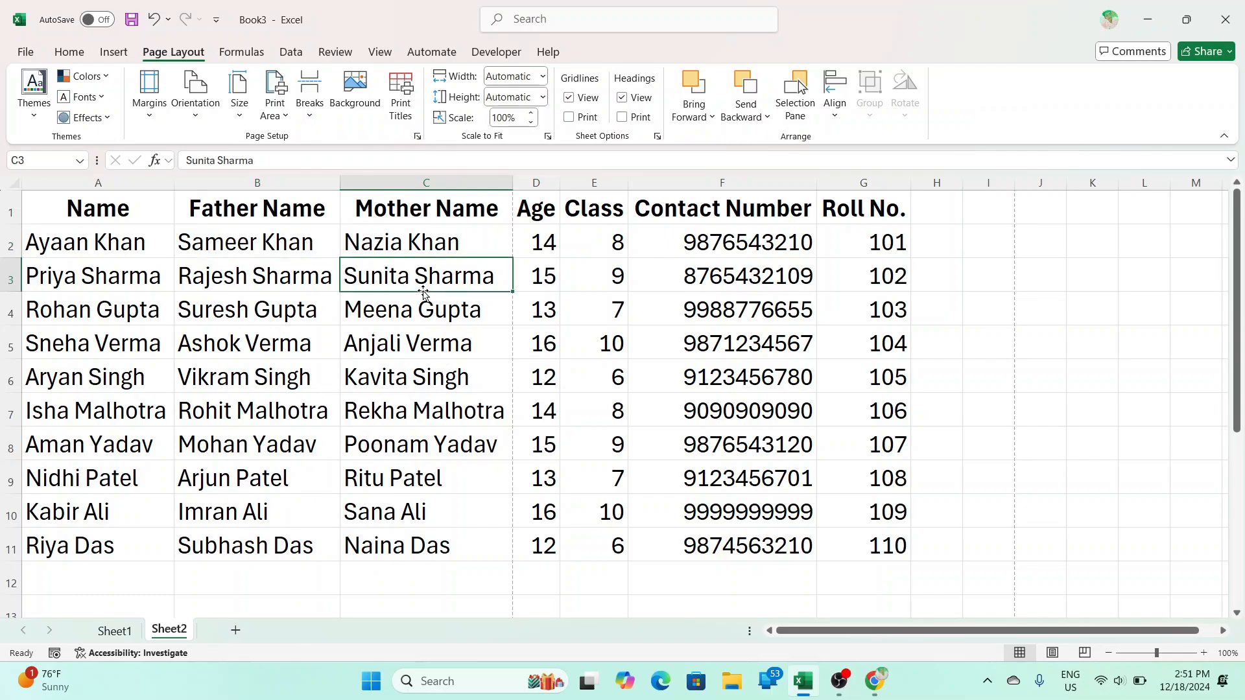
- Check the student table on A4 paper in the print preview and return to the worksheet
click(240, 114)
click(239, 115)
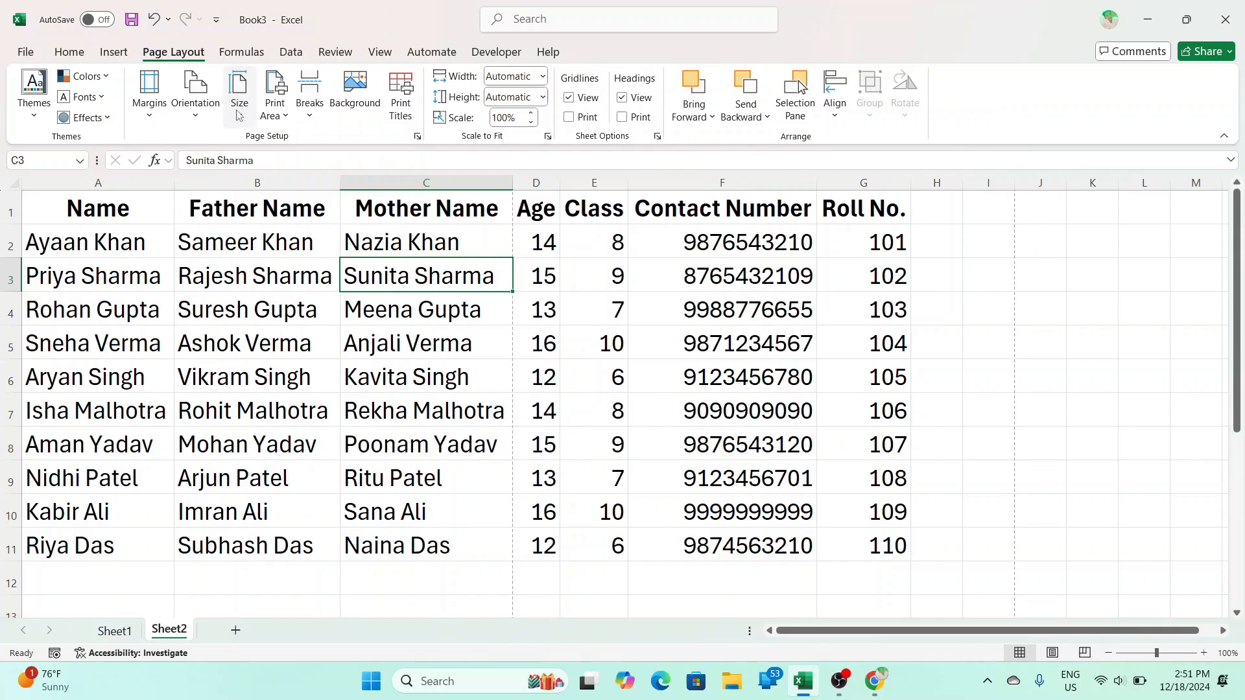
click(150, 117)
click(149, 118)
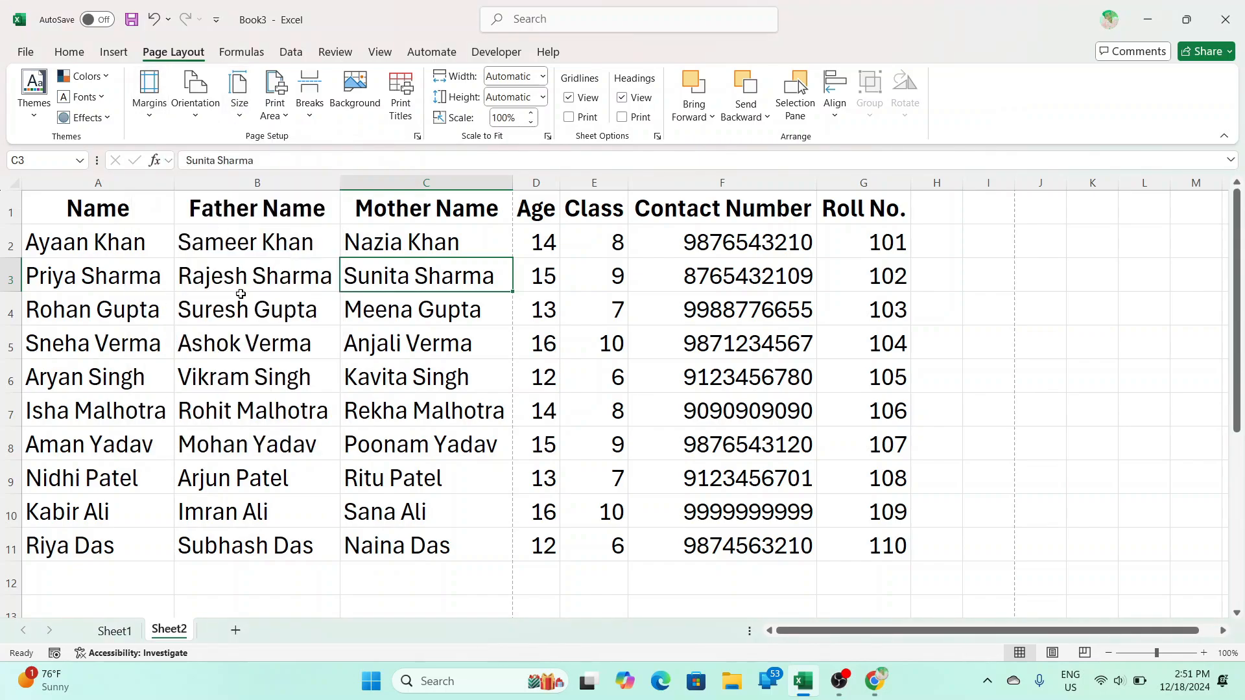
key(ctrl+p)
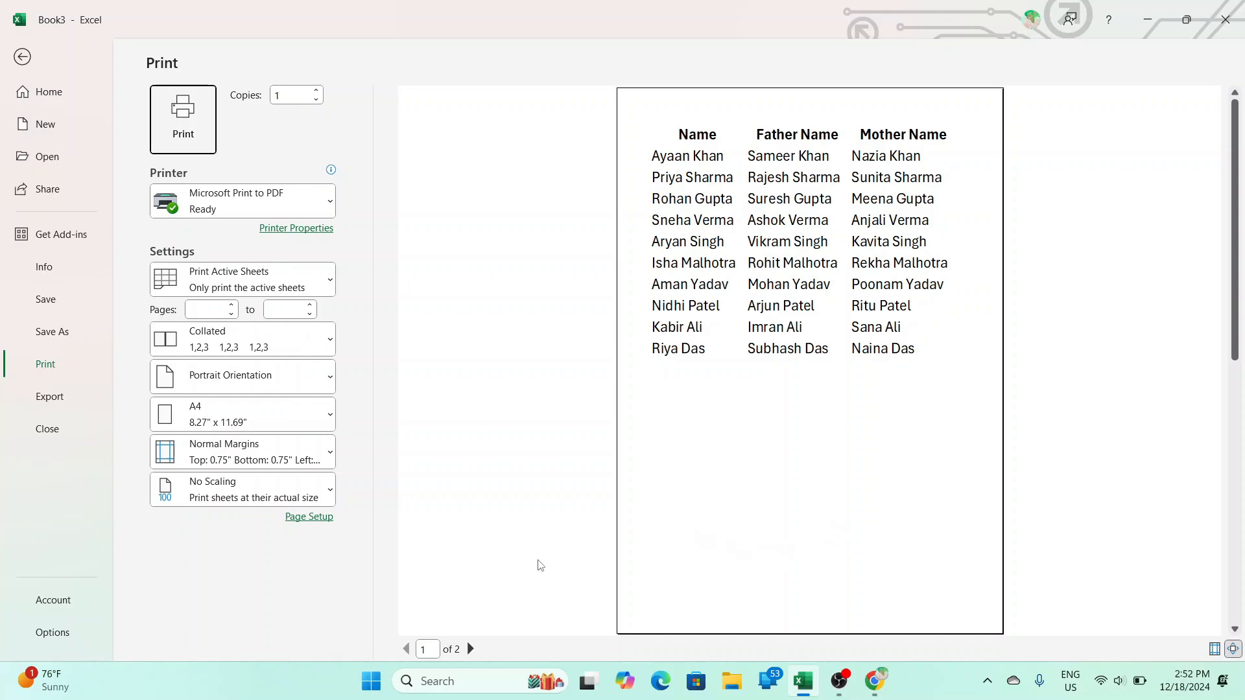
key(Escape)
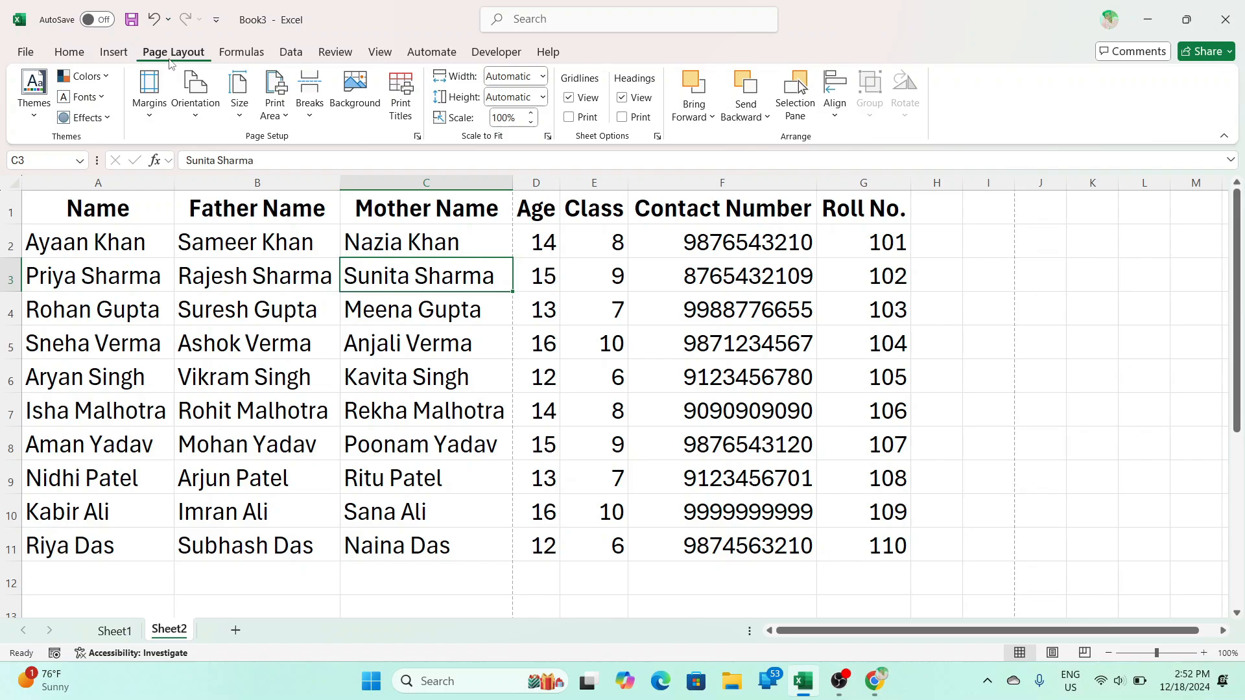
- Set custom page margins with 0.2" at top and bottom, narrow the left and right margins, and open the print preview
click(161, 92)
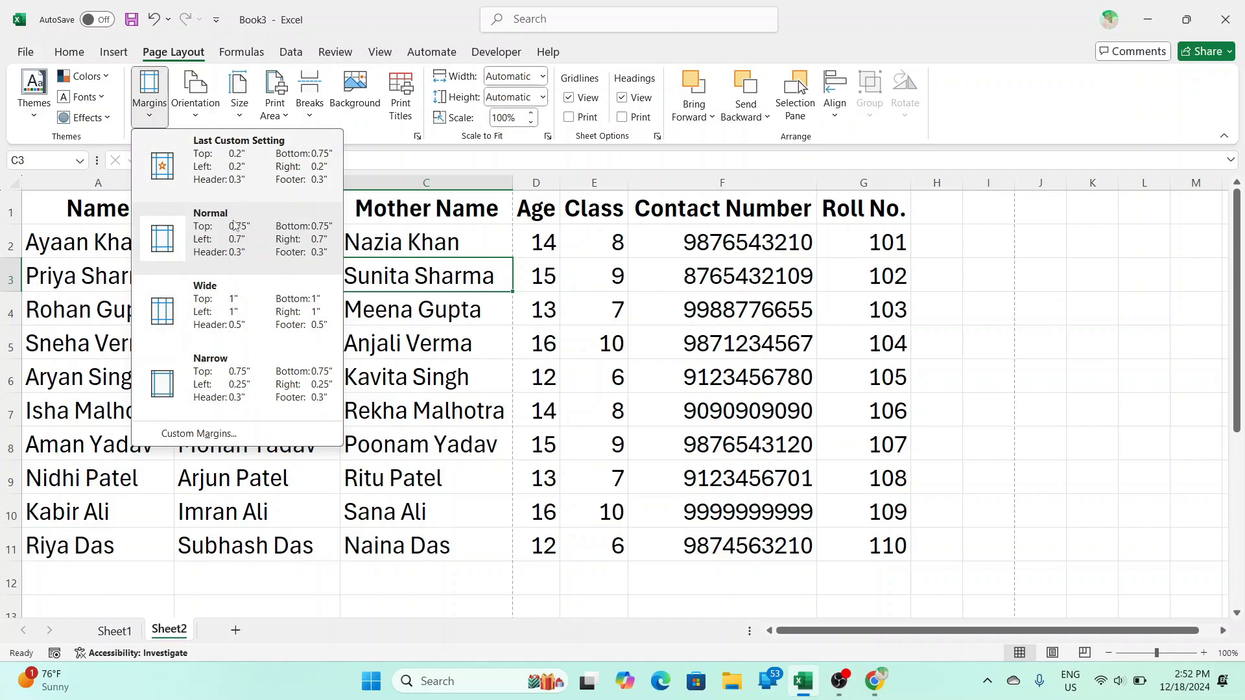
click(204, 434)
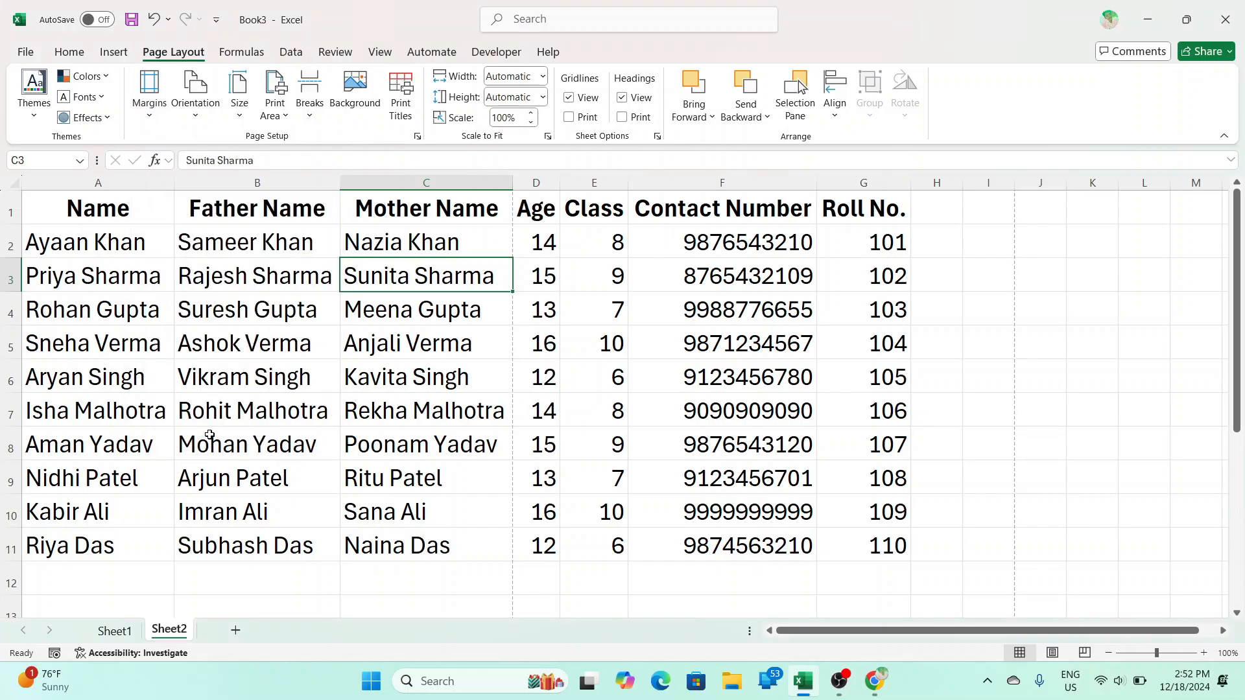
drag(734, 133, 406, 172)
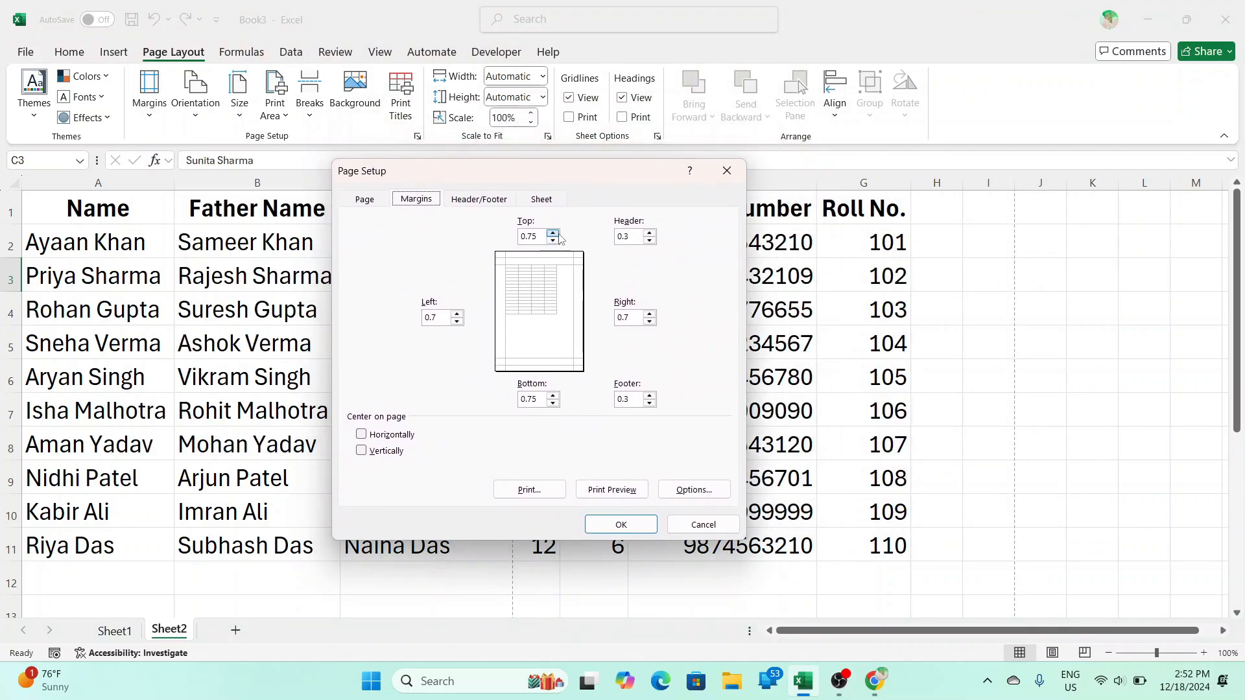
mouse_move(543, 240)
mouse_down()
mouse_move(487, 244)
mouse_move(526, 236)
mouse_up()
click(627, 318)
click(435, 318)
key(BackSpace)
text(1)
text(2)
drag(540, 400, 530, 403)
click(613, 491)
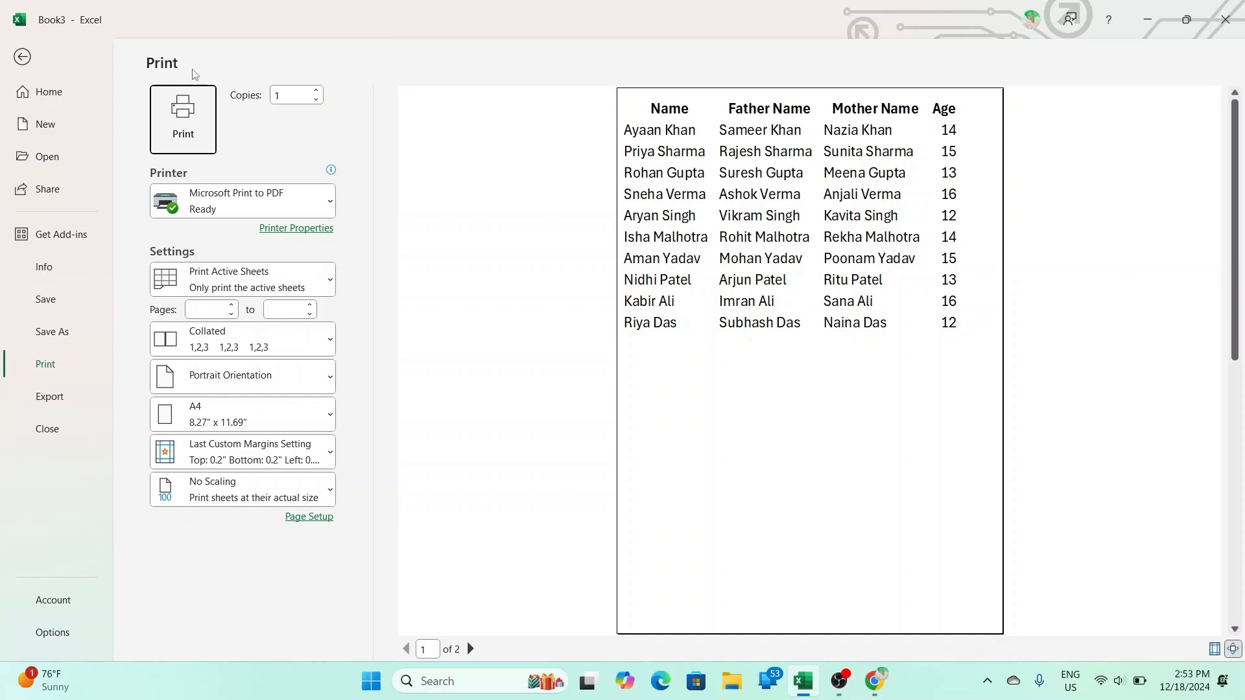
- Leave and reopen the print preview, check the columns on both pages, and return to the worksheet
click(23, 57)
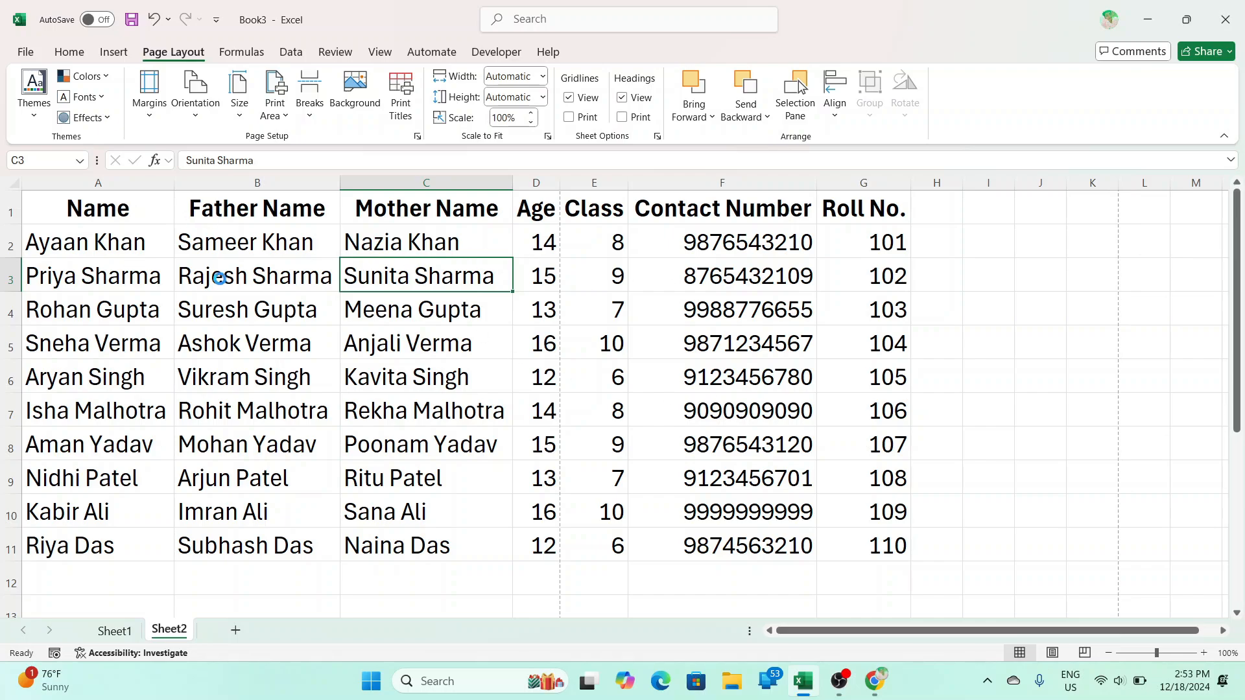
key(ctrl+p)
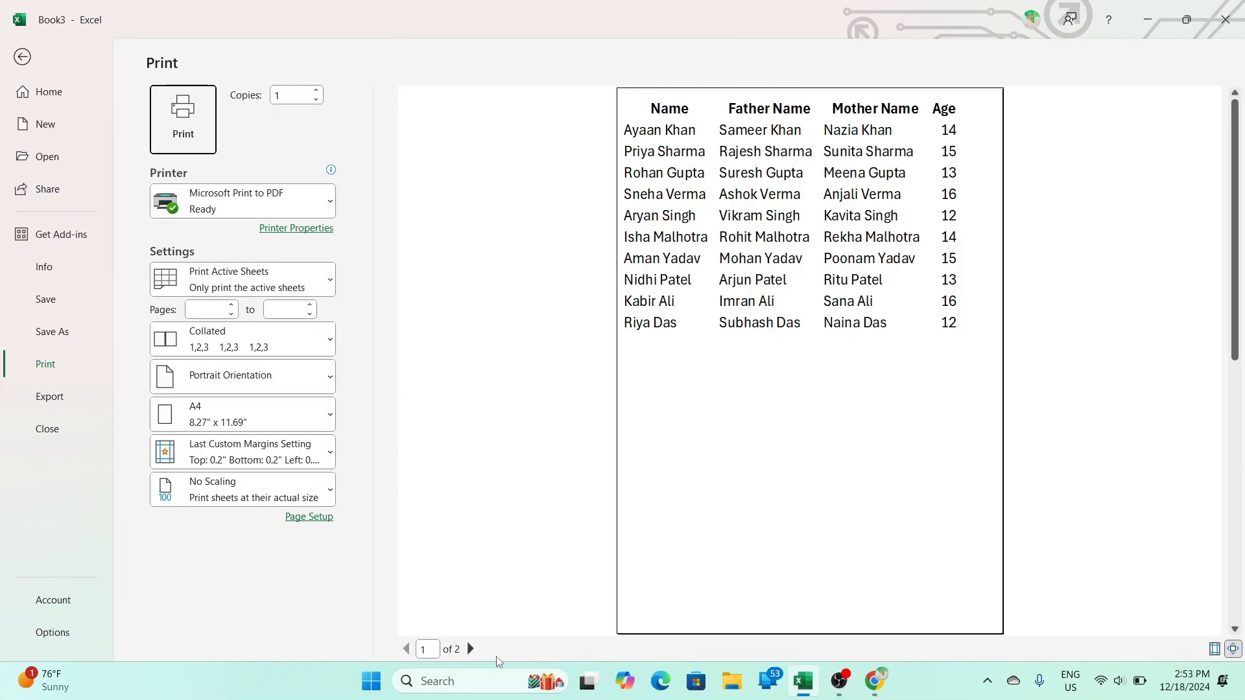
click(471, 649)
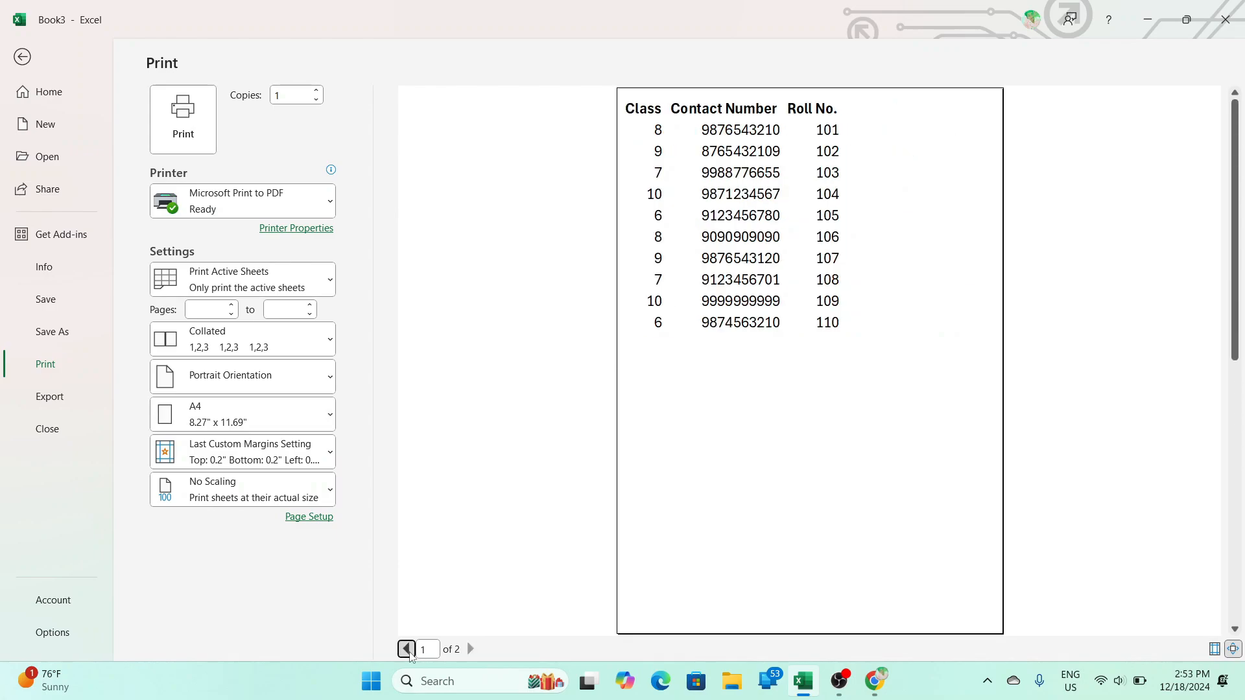
click(406, 649)
click(22, 56)
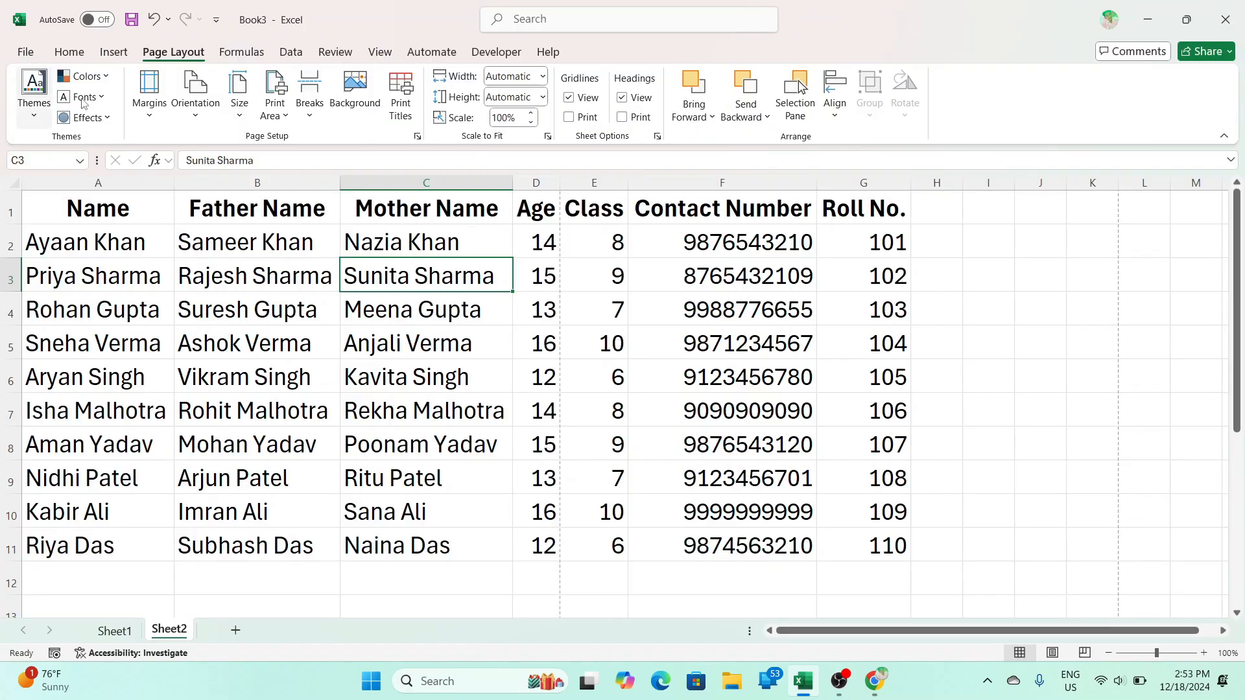
- Scale the printout's width to 1 page and check the table in the print preview
click(353, 348)
click(191, 266)
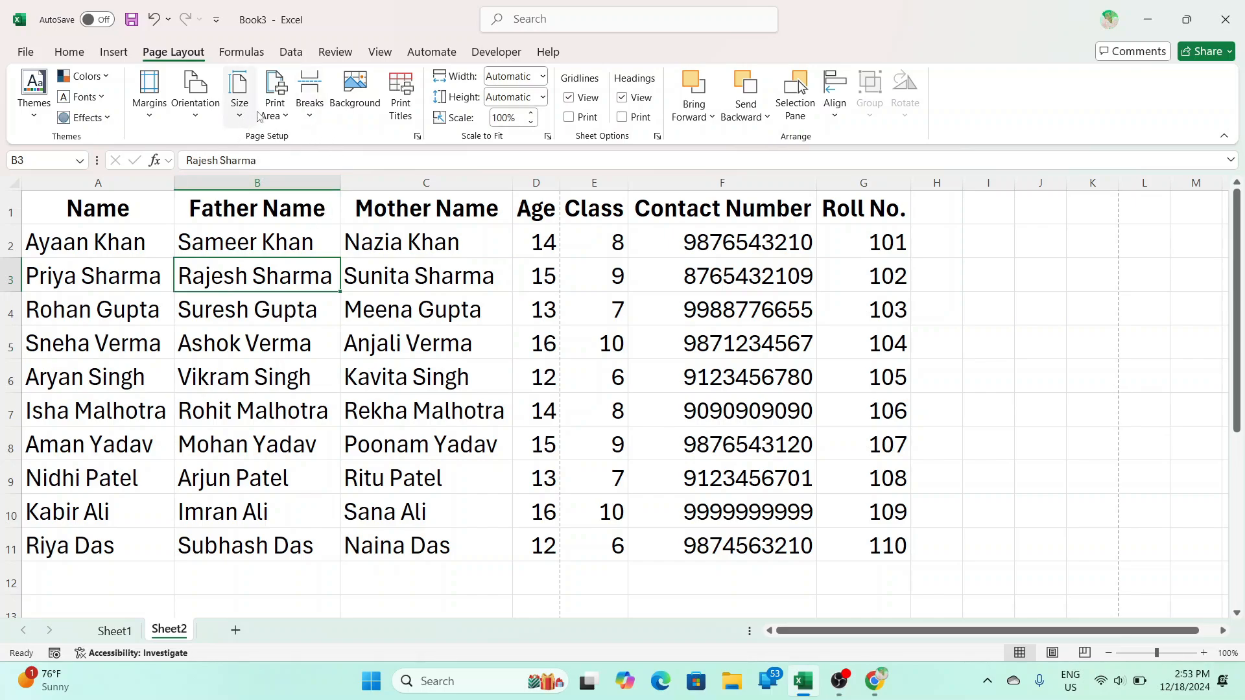
click(542, 78)
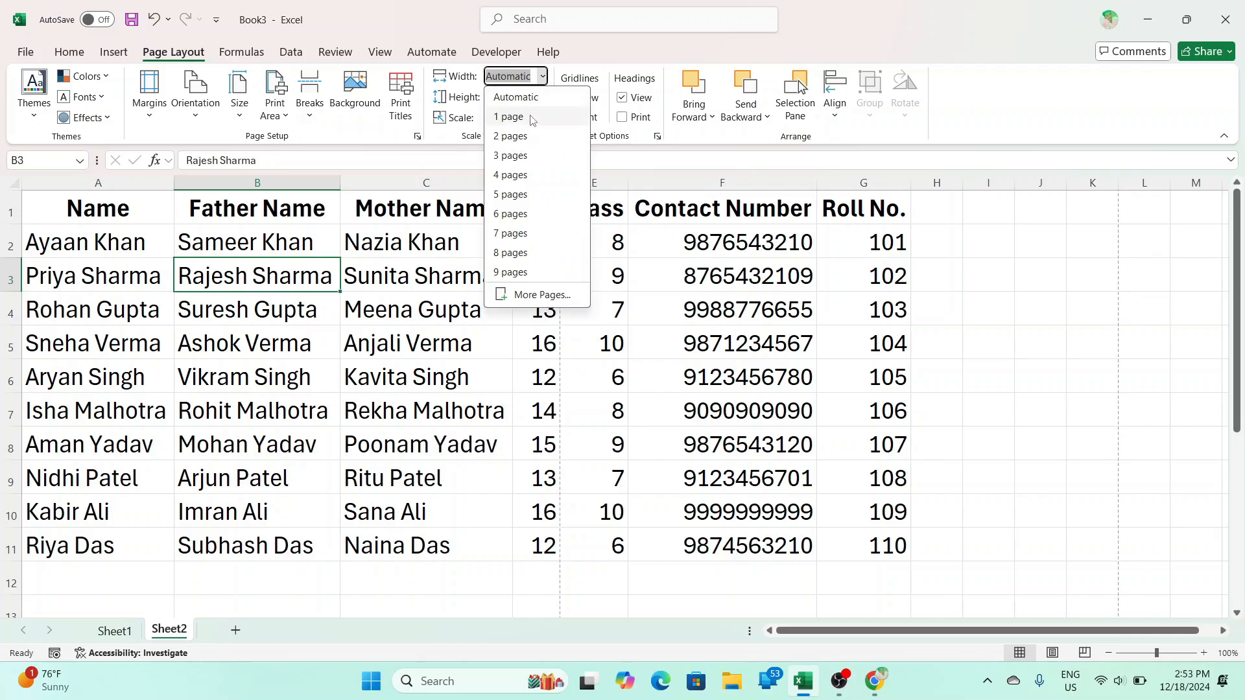
click(510, 117)
click(504, 279)
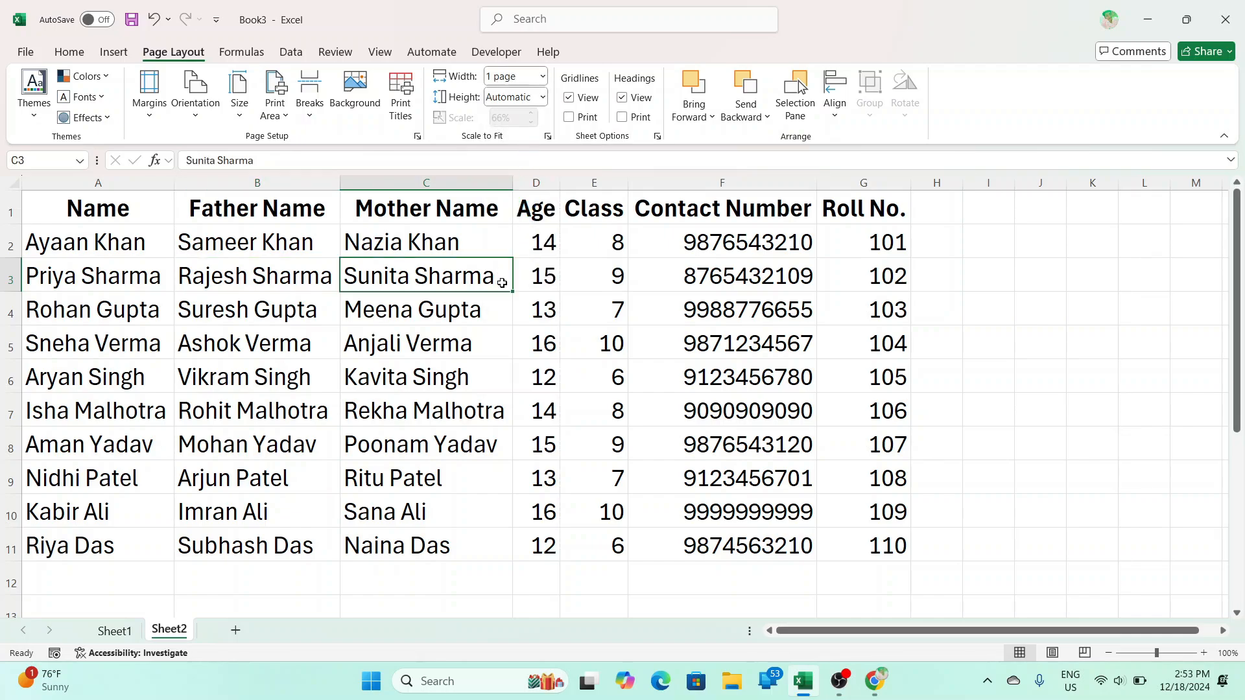
key(ctrl+p)
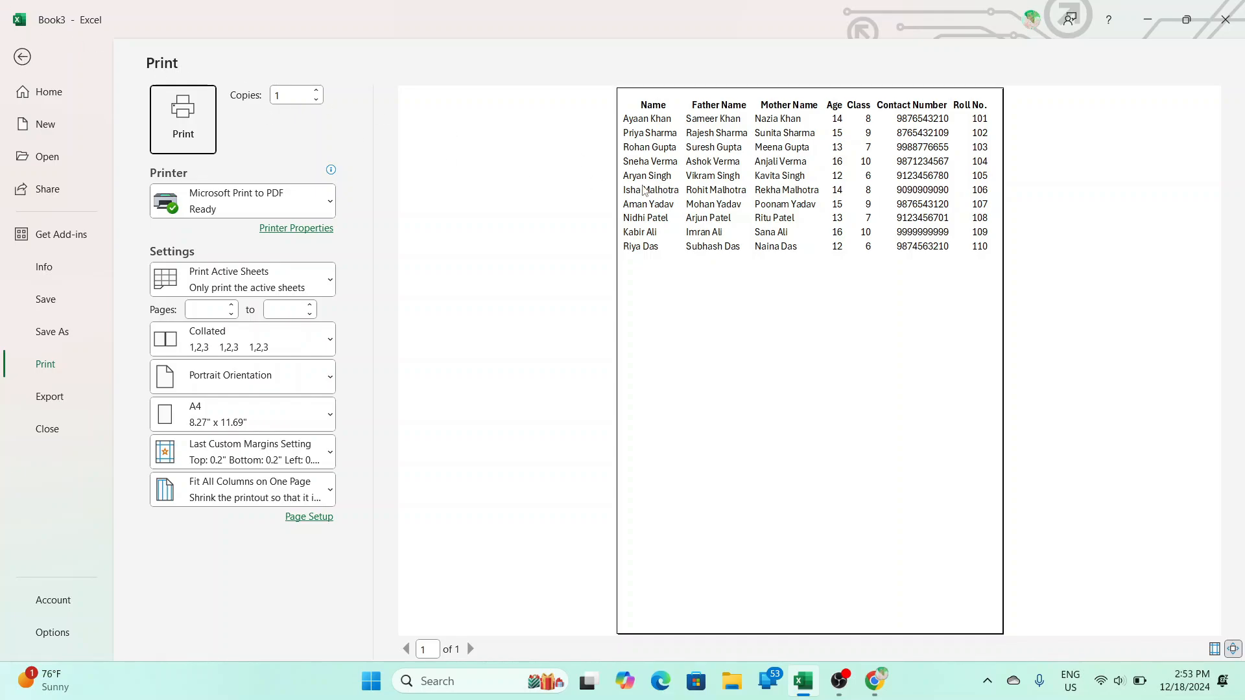
click(22, 57)
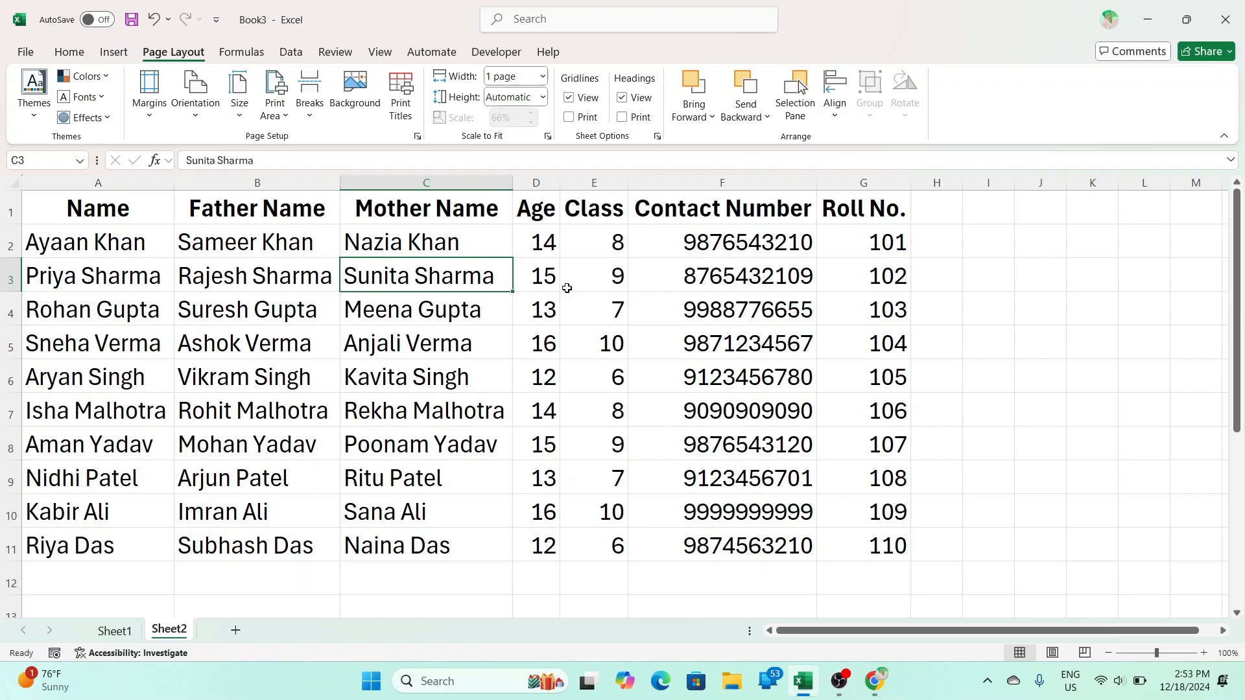
- Examine the horizontal page break below row 37 and the empty rows in column A that follow it
scroll(492, 366, down, 3)
scroll(492, 366, down, 7)
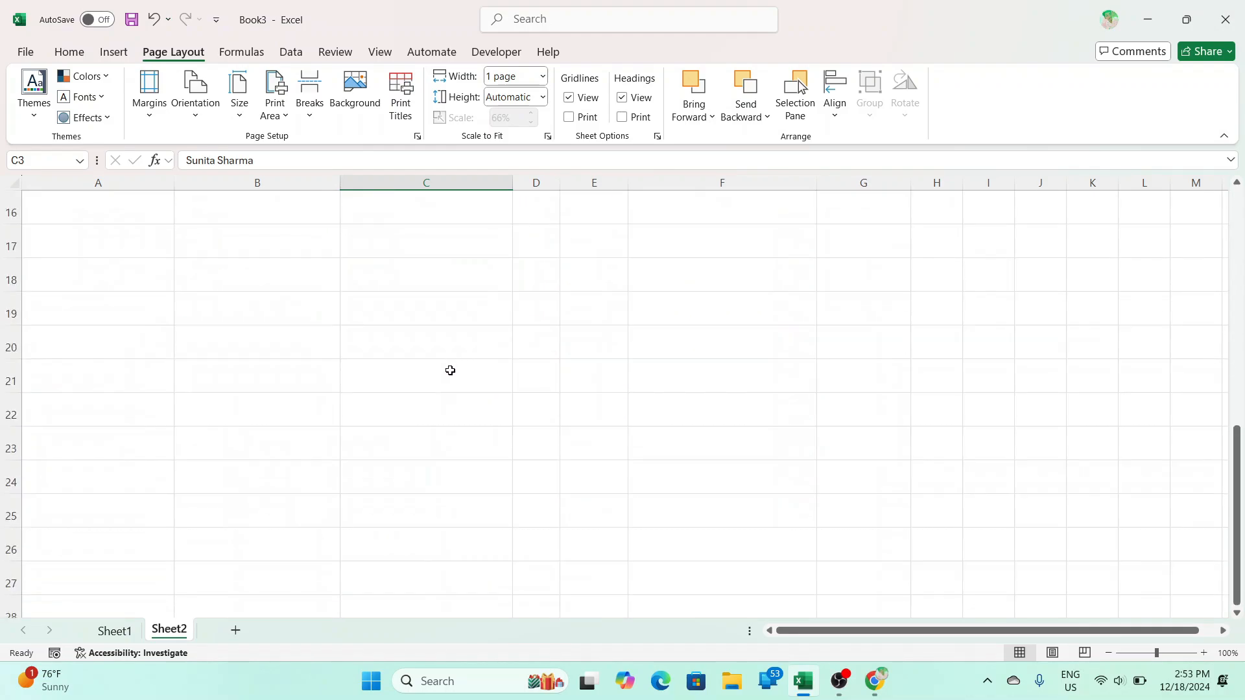
click(51, 464)
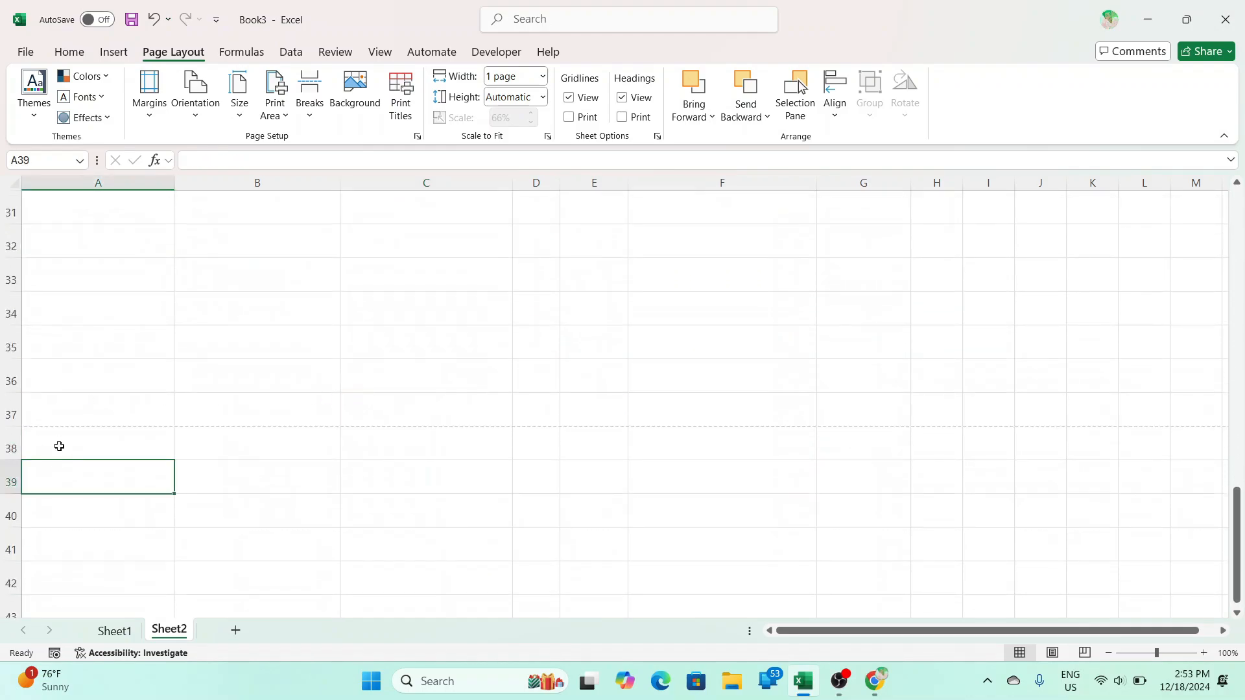
scroll(61, 440, up, 4)
scroll(67, 430, up, 4)
scroll(69, 415, down, 7)
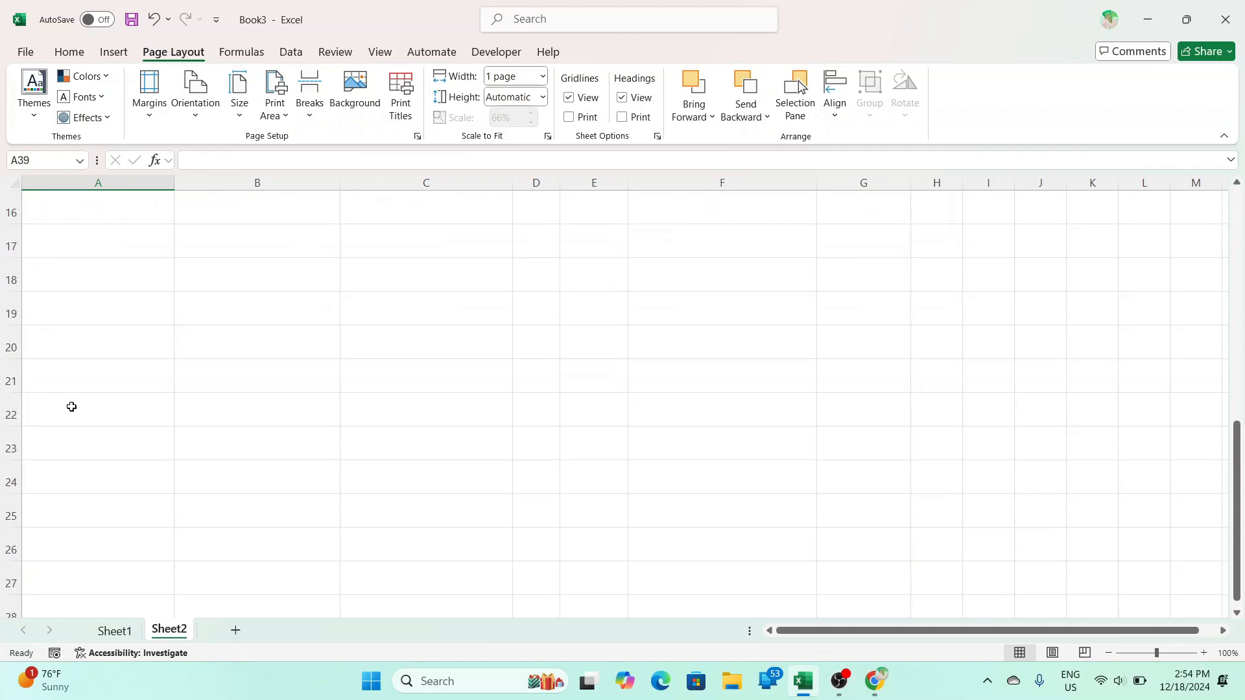
scroll(71, 406, down, 2)
click(70, 444)
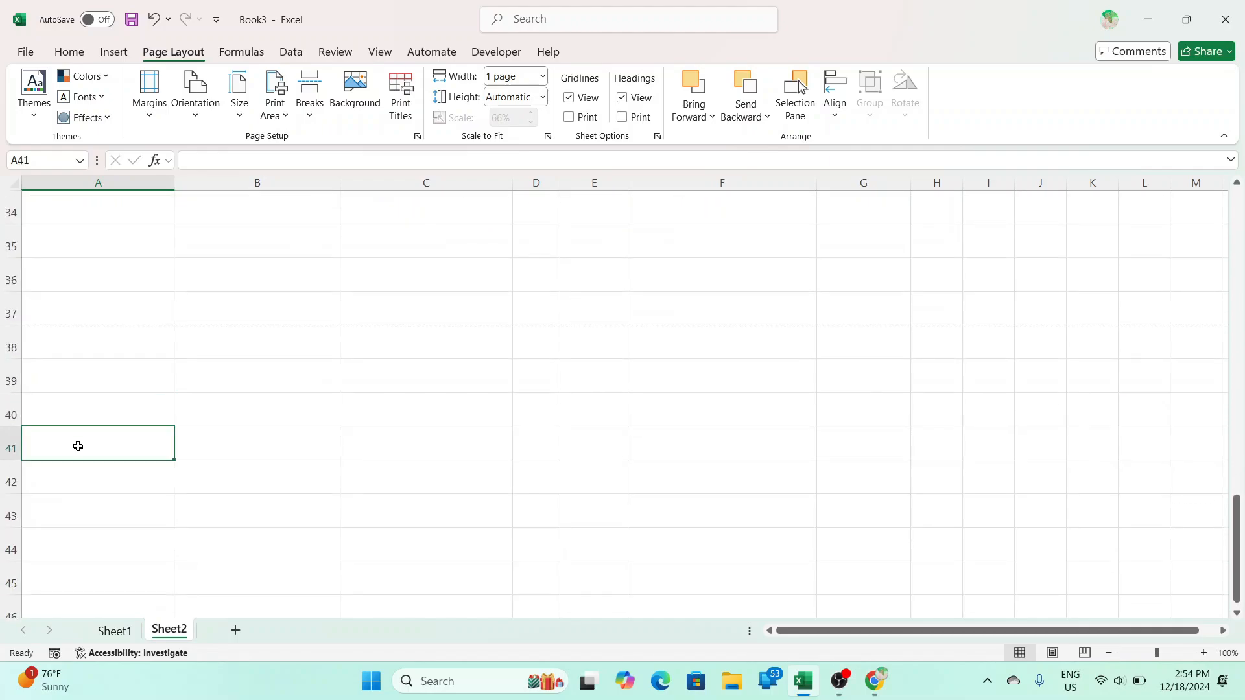
drag(66, 360, 114, 571)
scroll(122, 507, up, 4)
shift+click(120, 506)
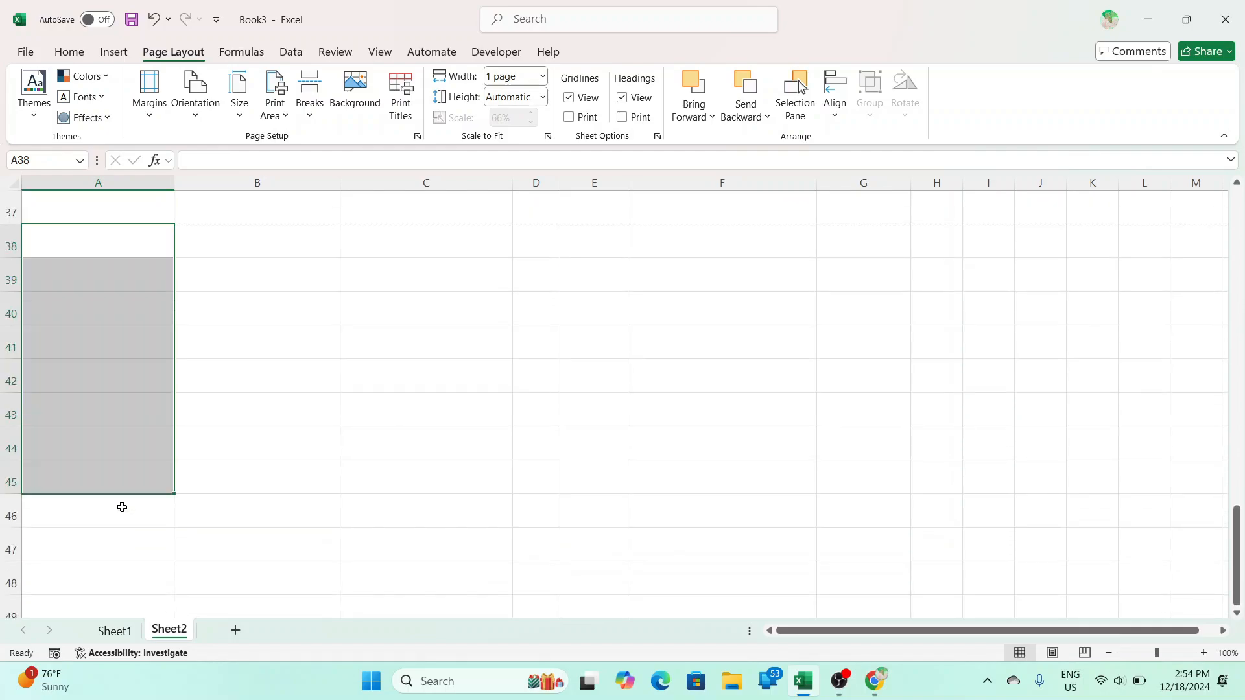
drag(111, 274, 121, 382)
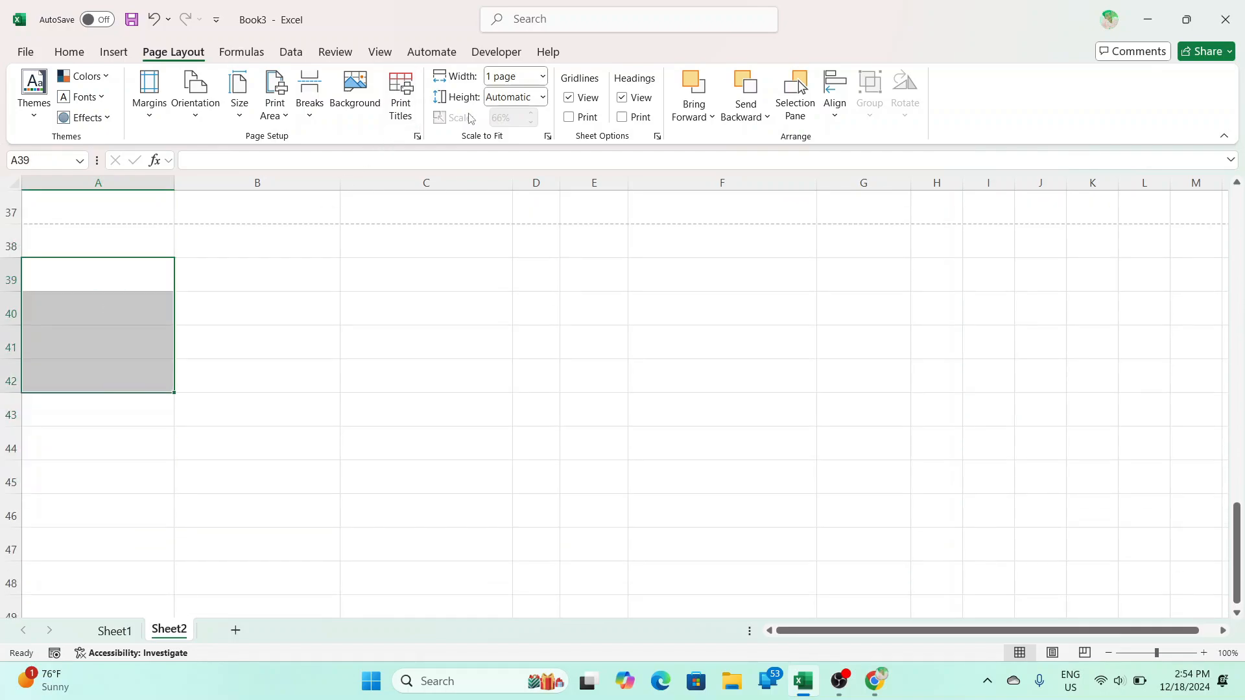
- View the page-count options for the printout's height and return to the student table
click(542, 97)
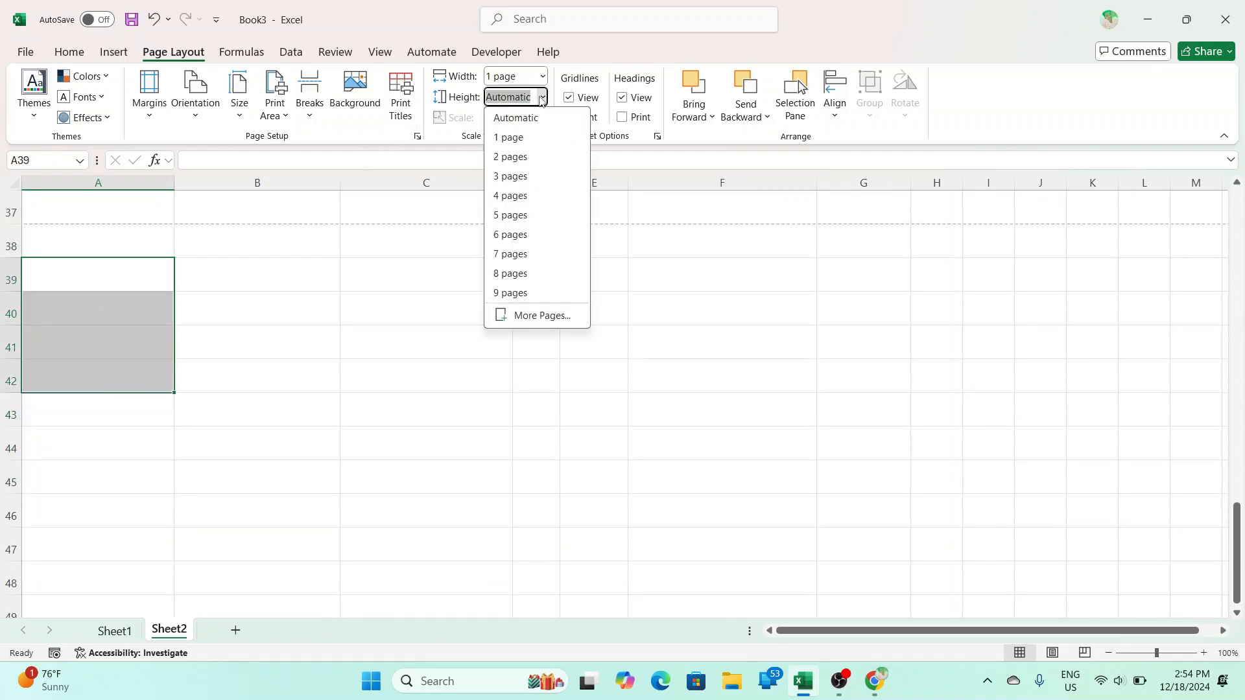
click(710, 273)
scroll(622, 316, up, 4)
scroll(622, 316, up, 8)
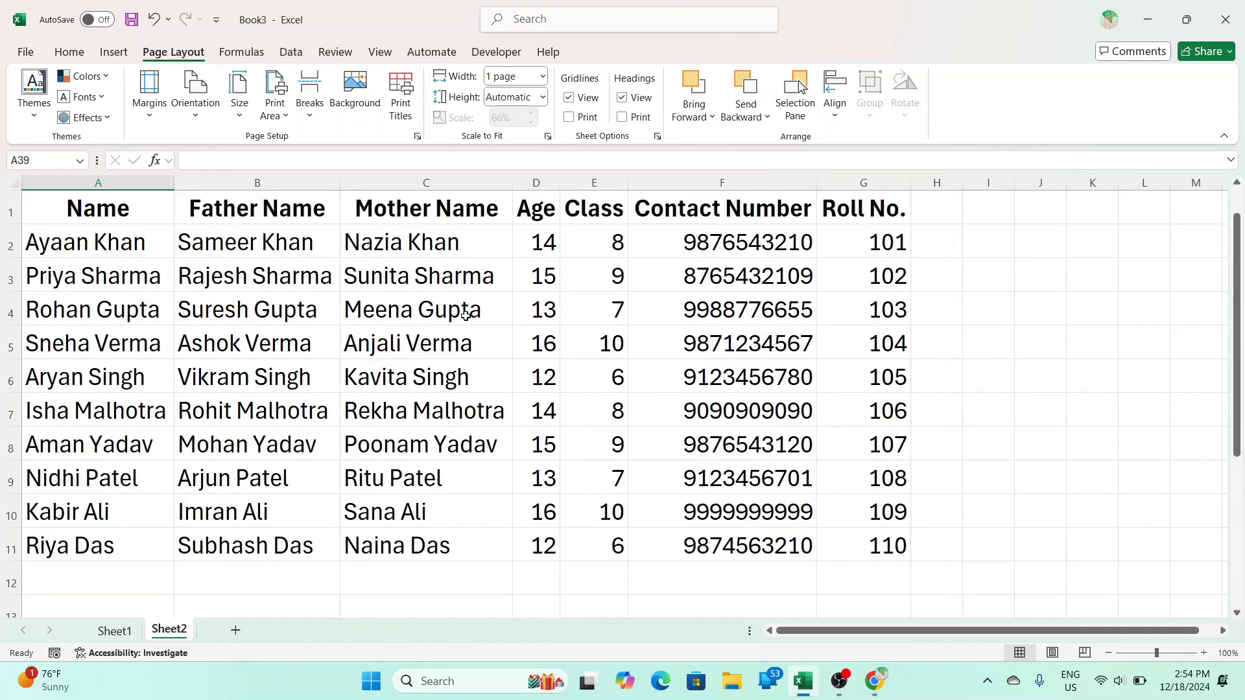
- Open the print preview, enlarge the page, look over the table and the blank area below it, and return to the worksheet
click(302, 268)
key(ctrl+p)
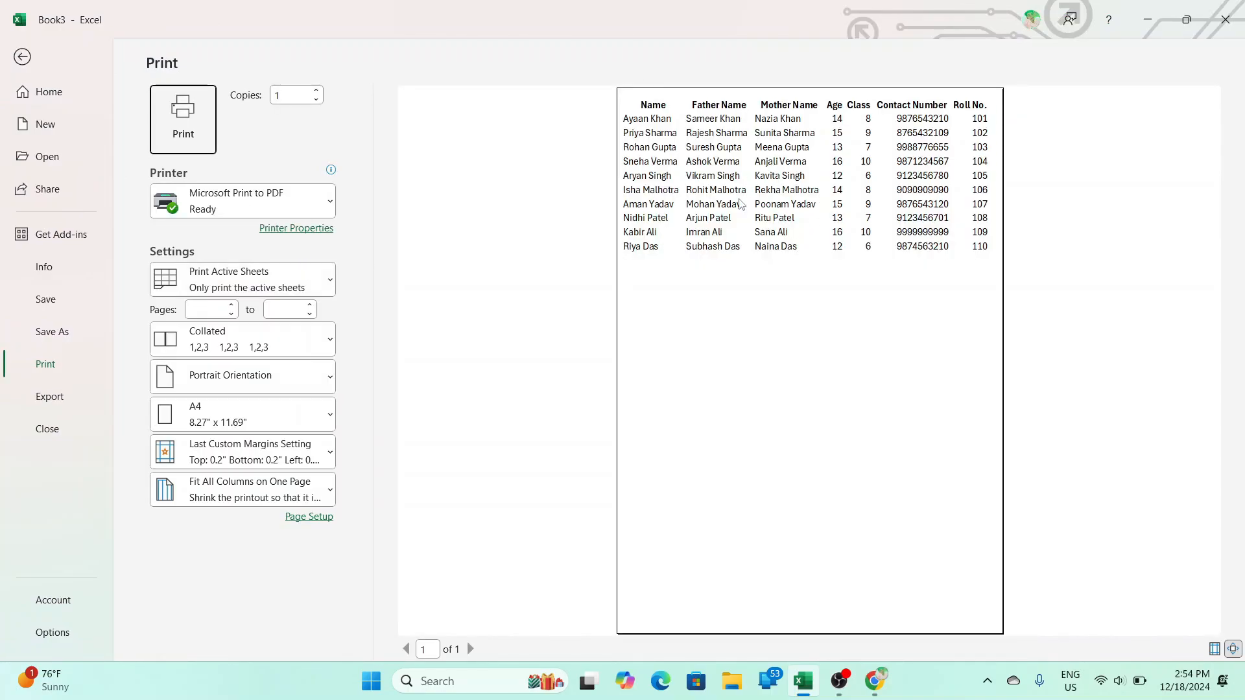
click(740, 198)
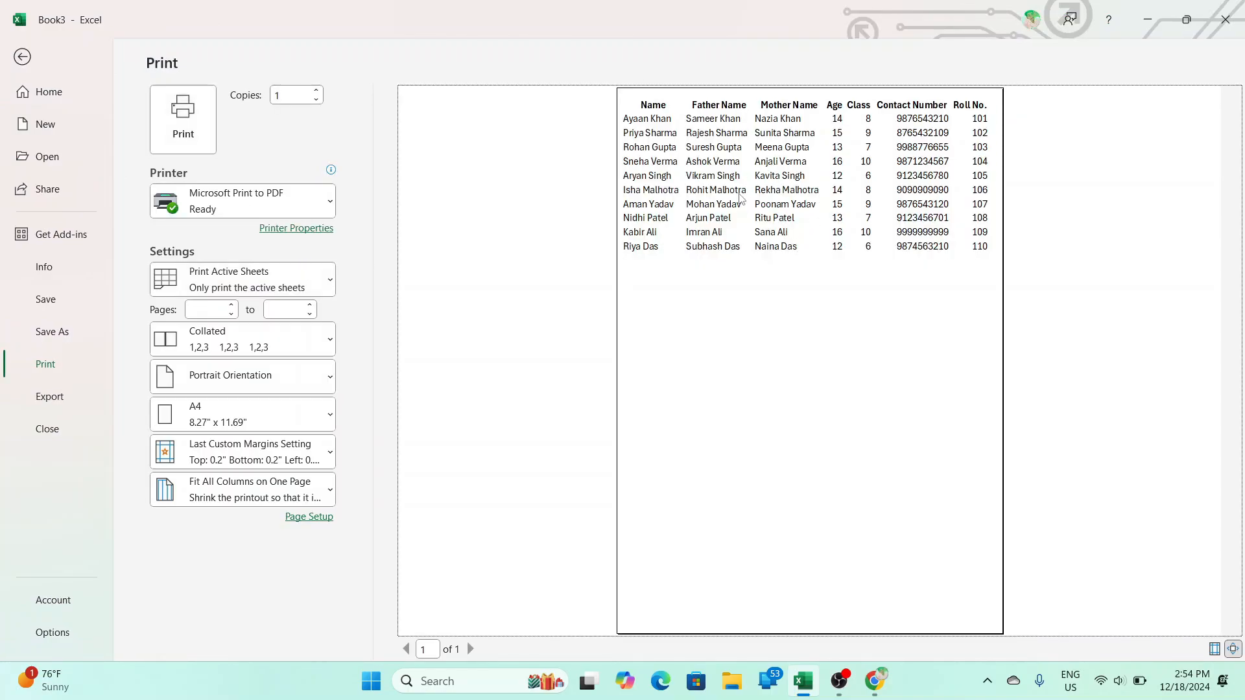
click(740, 198)
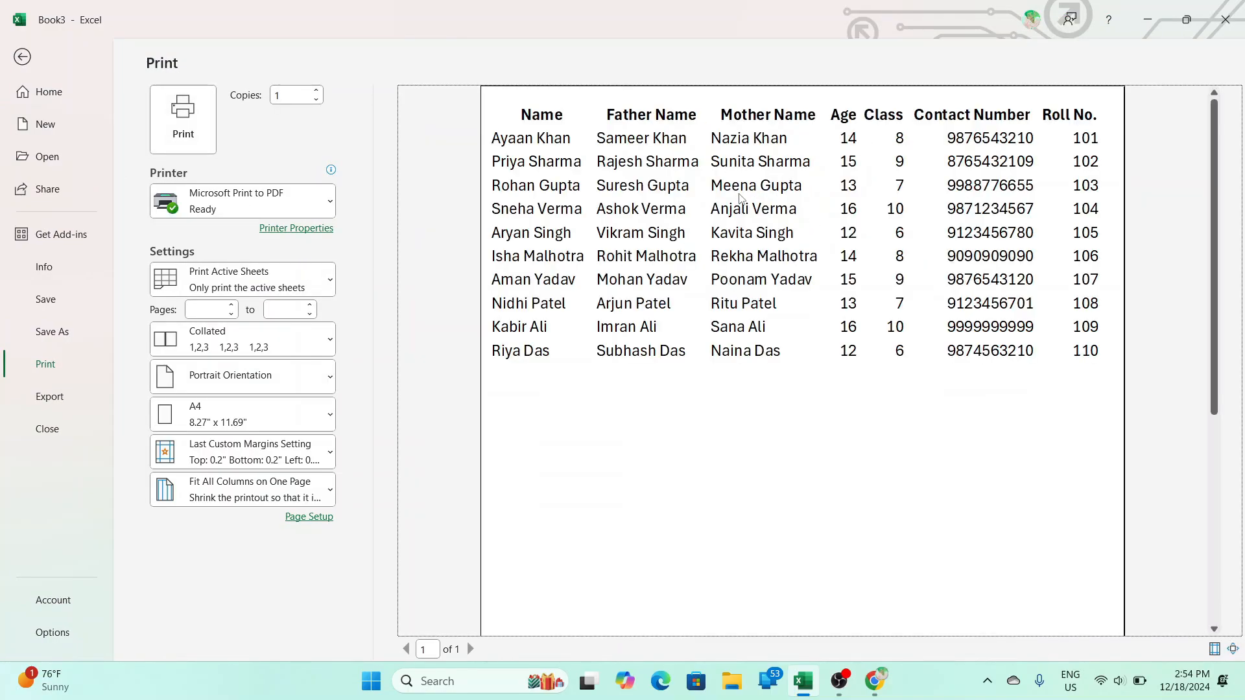
scroll(743, 208, down, 3)
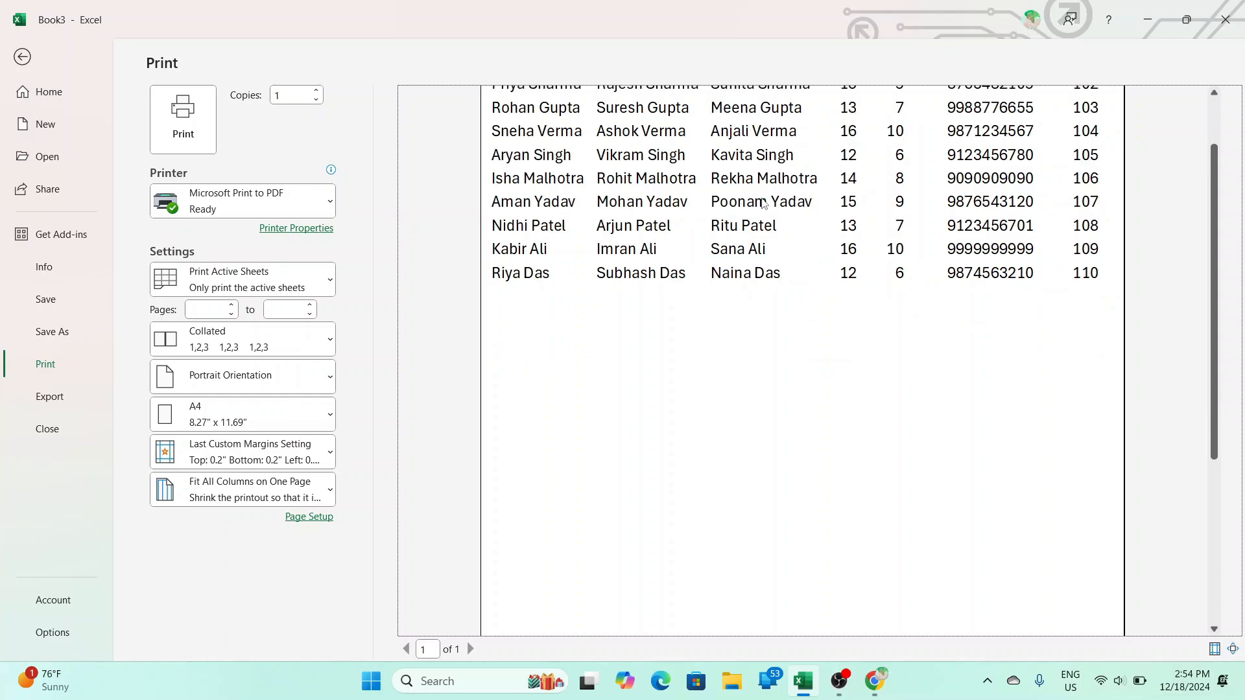
scroll(751, 259, up, 3)
scroll(755, 246, down, 3)
scroll(759, 227, up, 3)
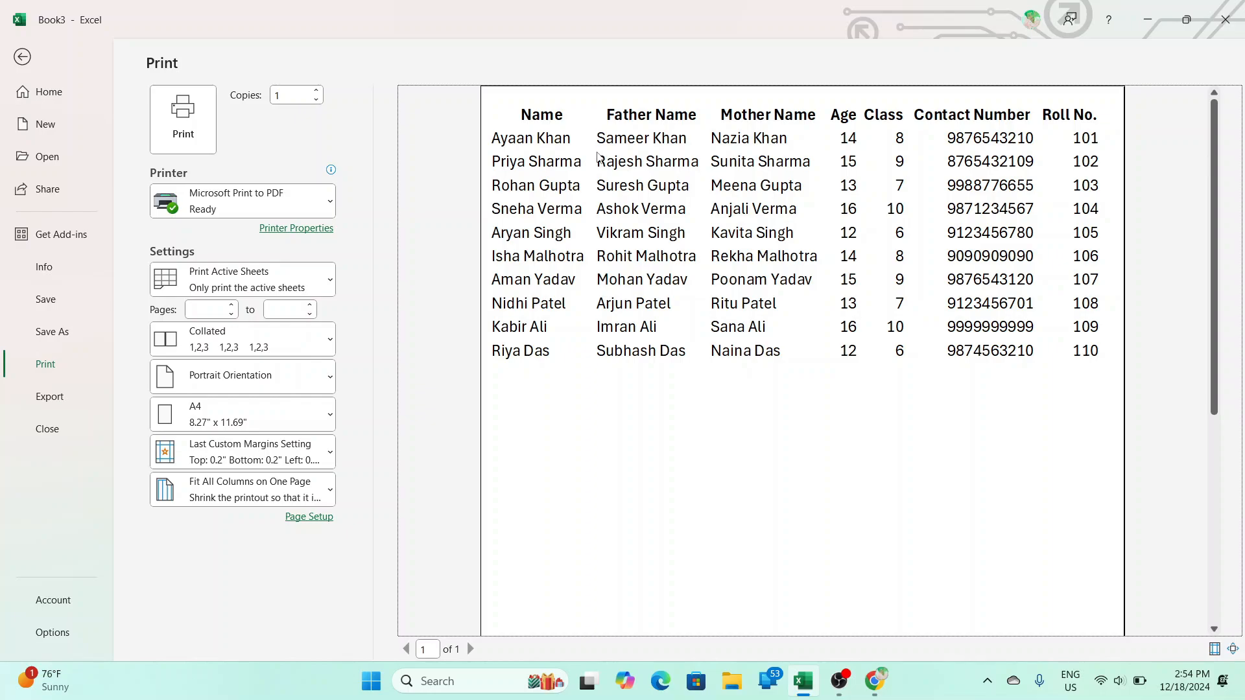
key(Escape)
- Select the whole student table starting from cell A2, clear the selection, and select the table again from cell E4
click(44, 234)
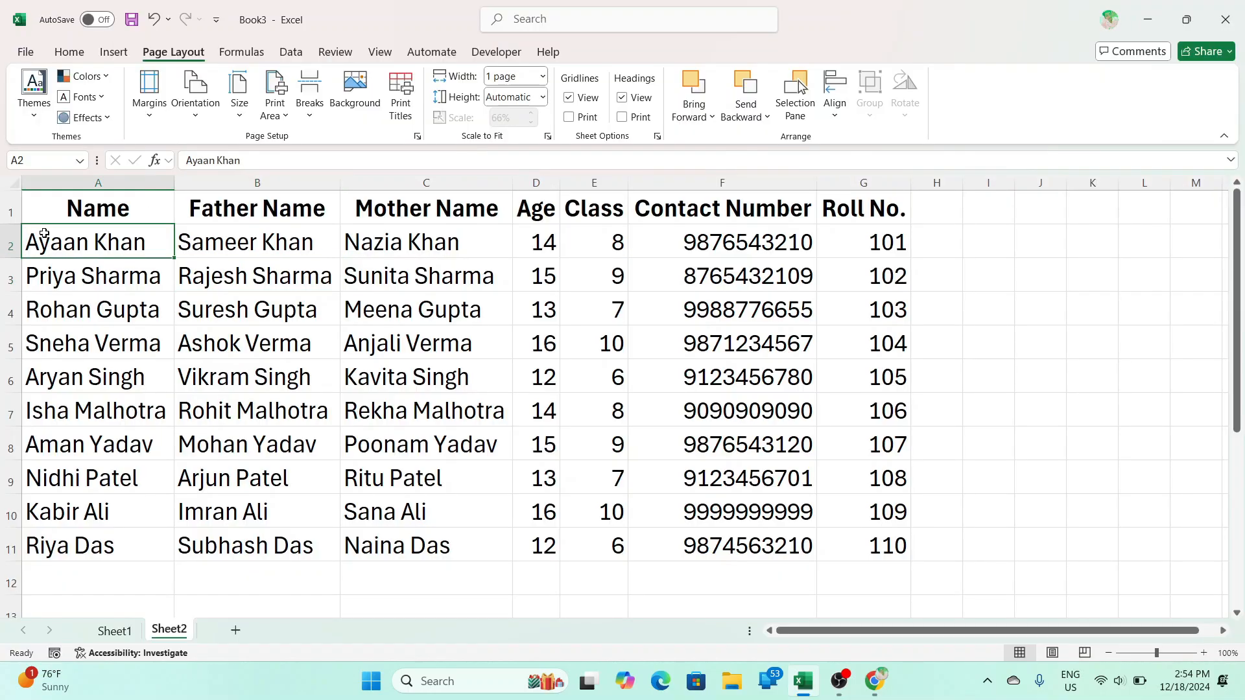
key(ctrl+a)
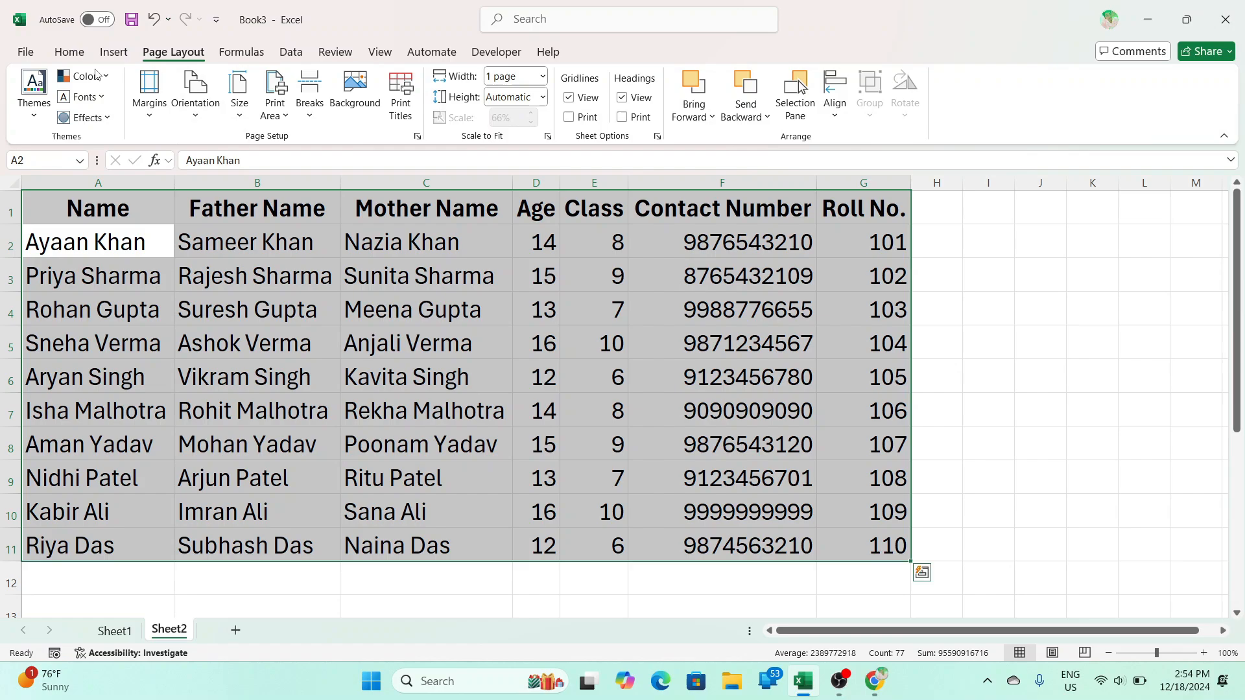
click(69, 52)
click(983, 303)
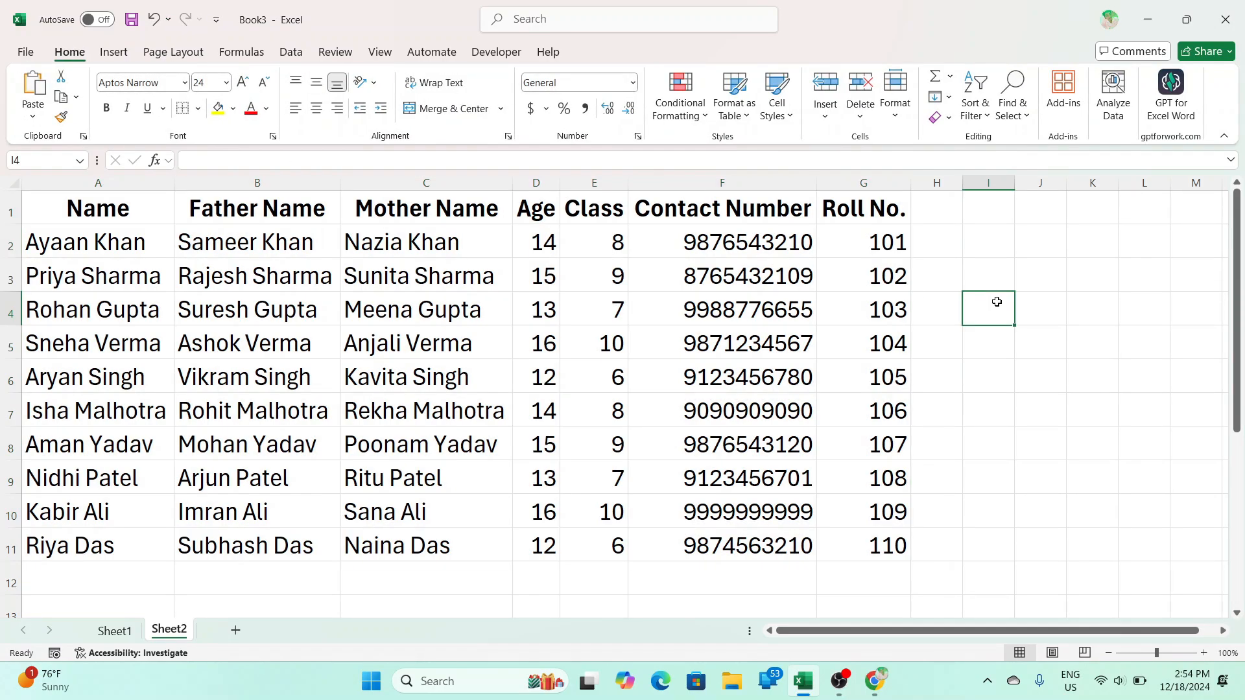
click(625, 320)
key(ctrl+a)
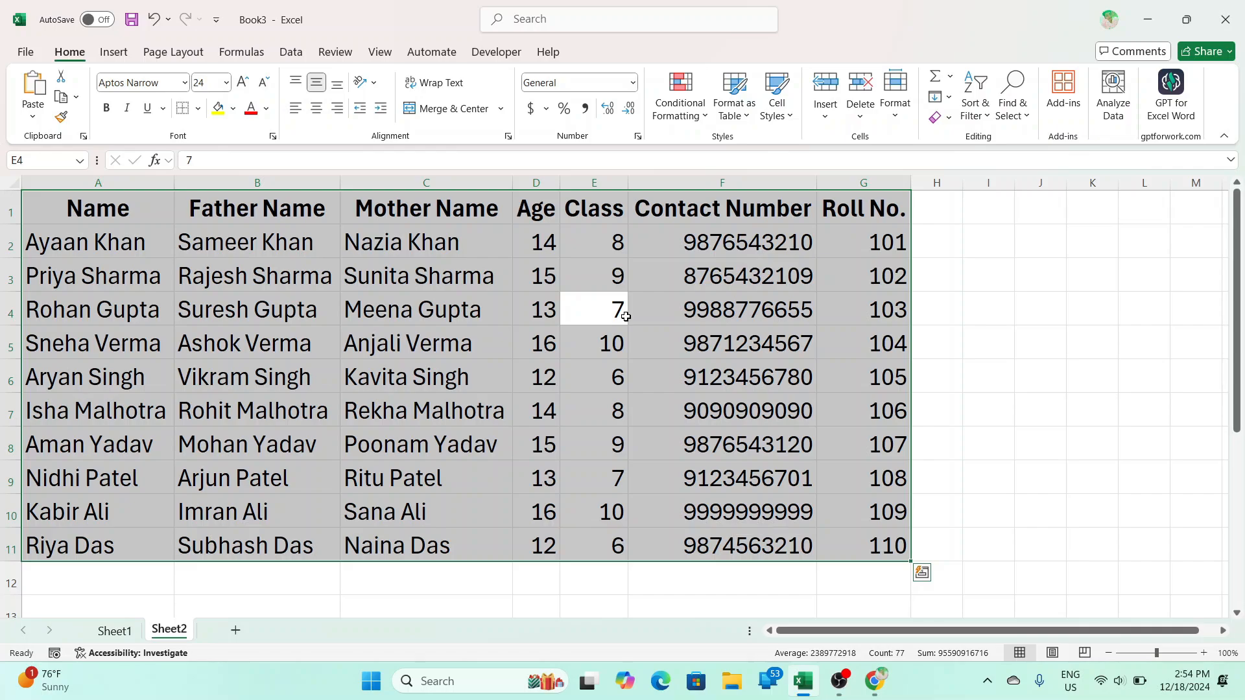
- Select the entire worksheet starting from empty cell K3, and again from empty cell K4
click(1110, 307)
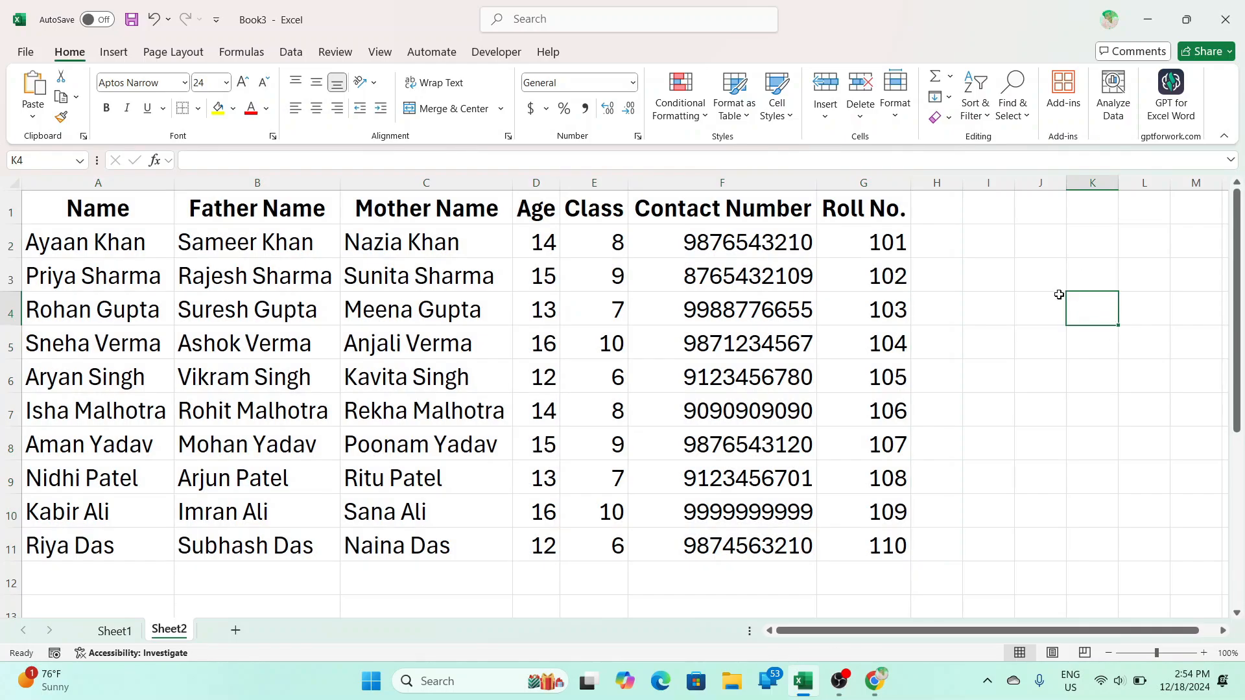
click(1083, 282)
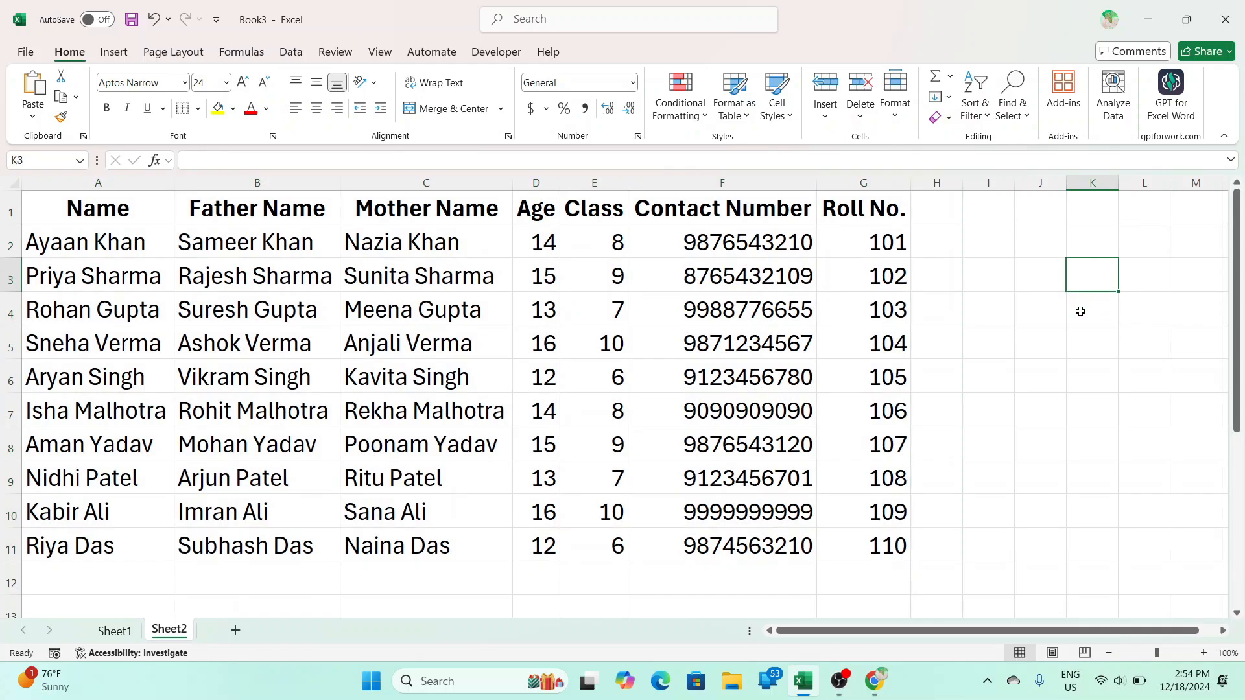
key(ctrl+a)
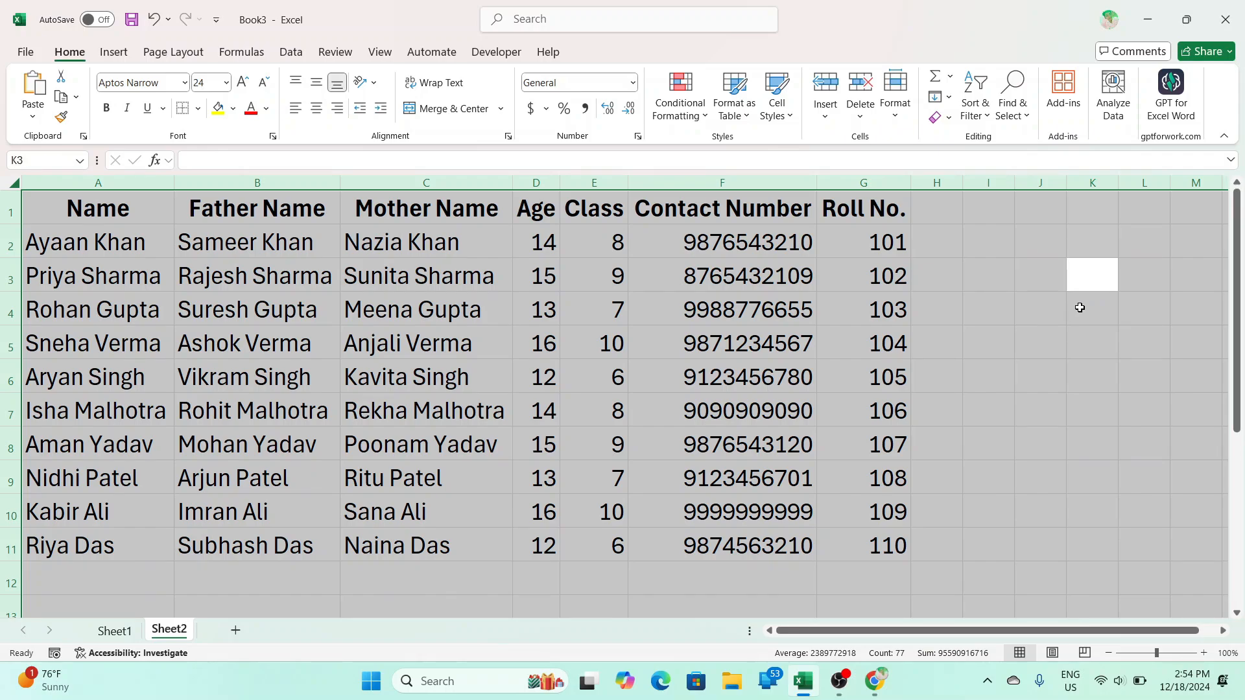
click(1080, 308)
key(ctrl+a)
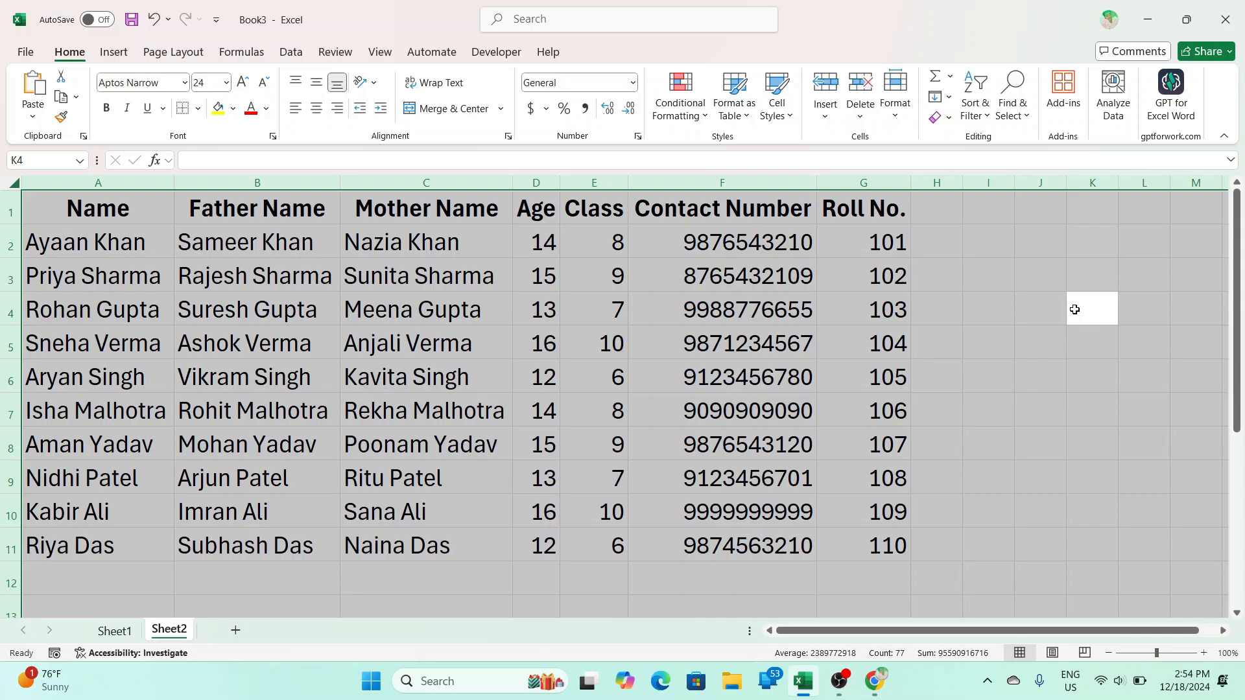
- Apply All Borders to the whole student table and check it in the print preview
click(814, 330)
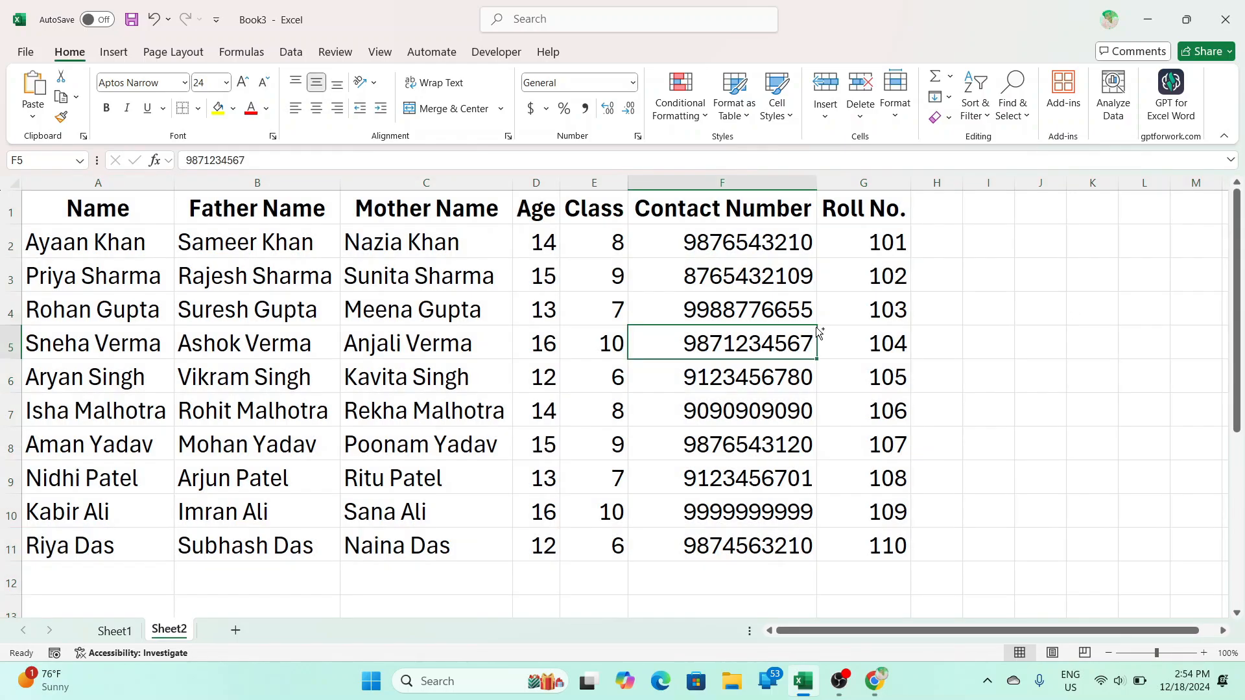
key(ctrl+a)
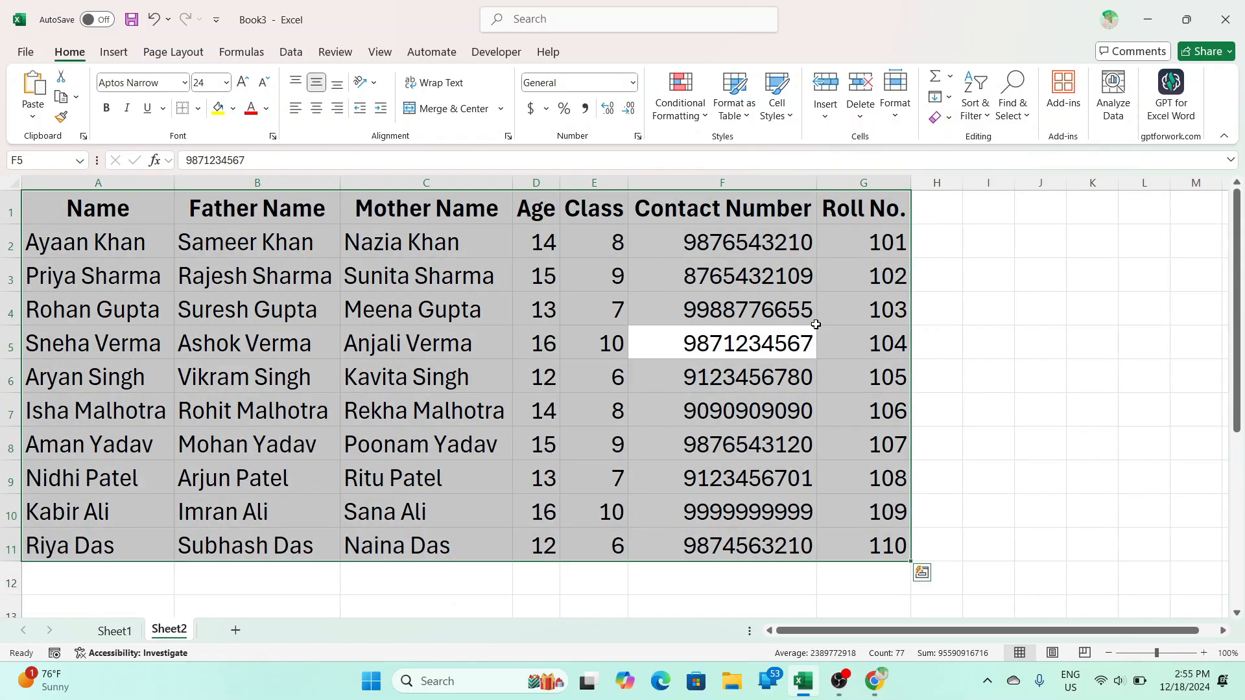
click(199, 109)
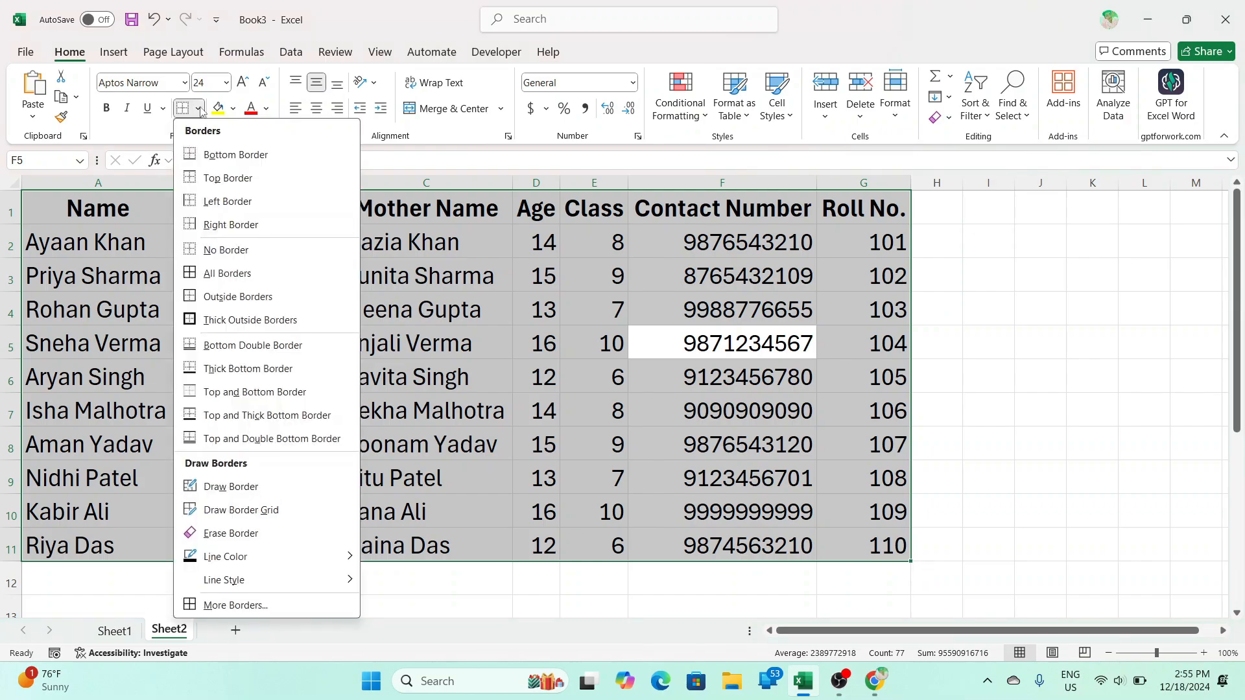
click(228, 280)
click(235, 271)
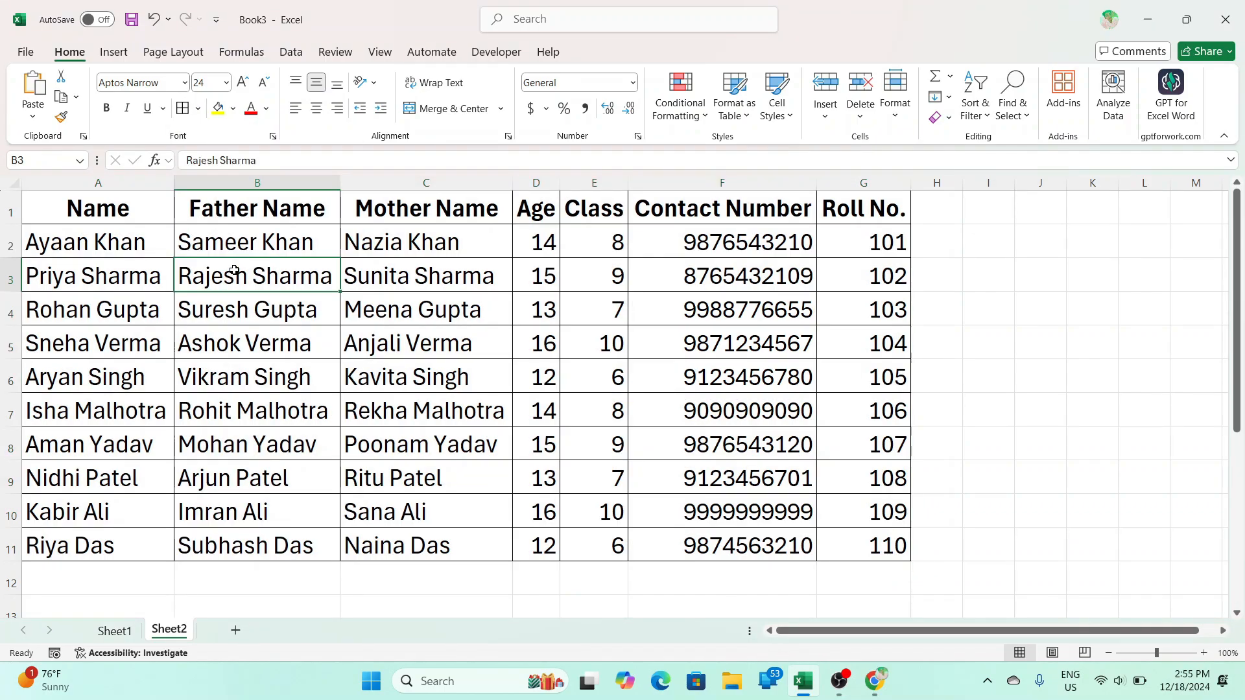
key(ctrl+p)
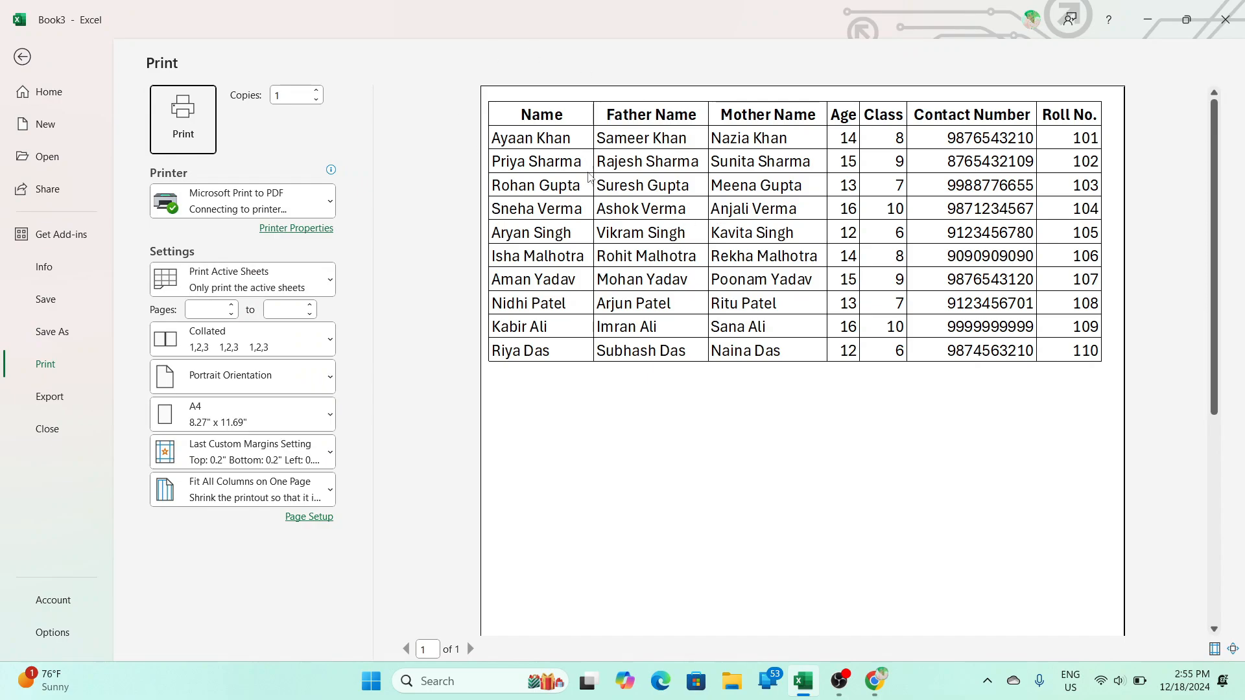